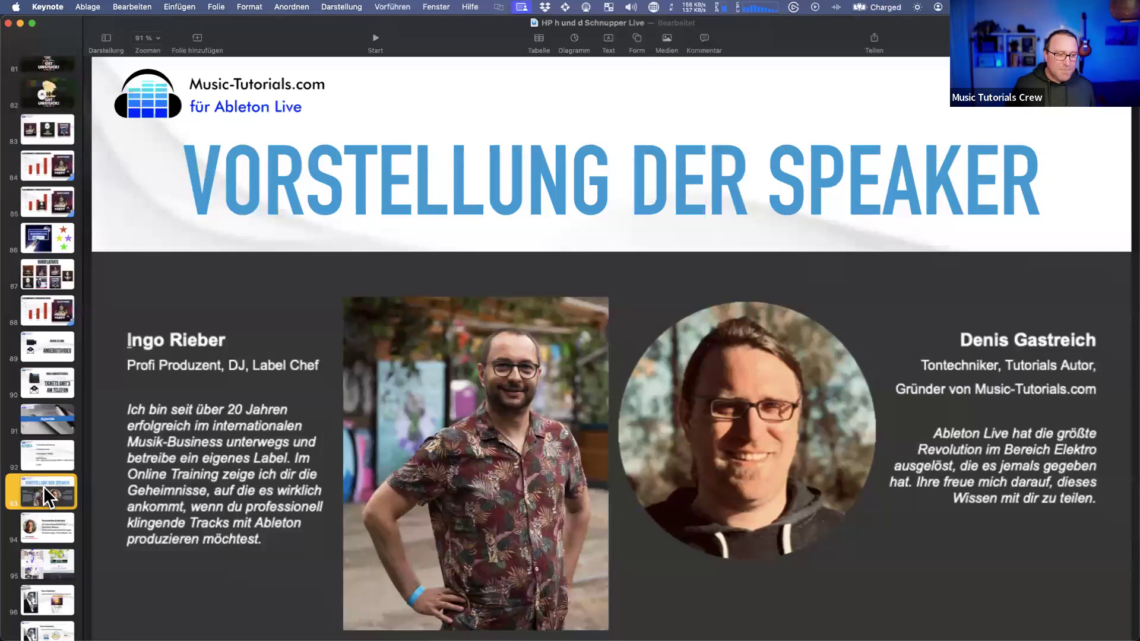
Show slide 107 with the Berlin DJ and producer's profile, followed by the name-joke slide 108
scroll(44, 486, "down", 2)
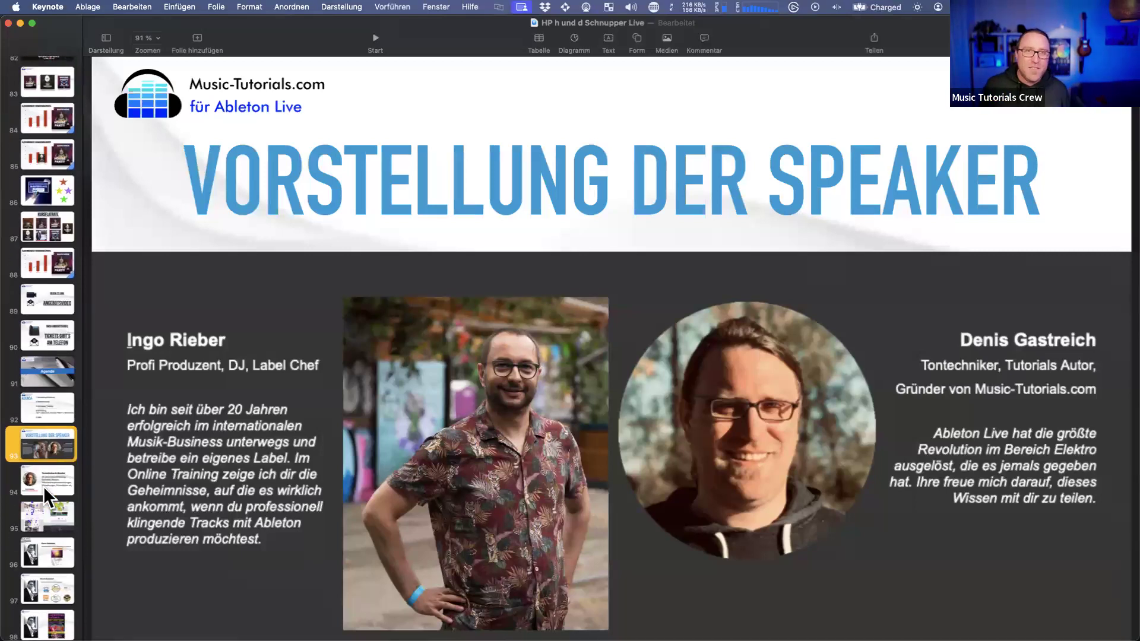
scroll(44, 486, "down", 3)
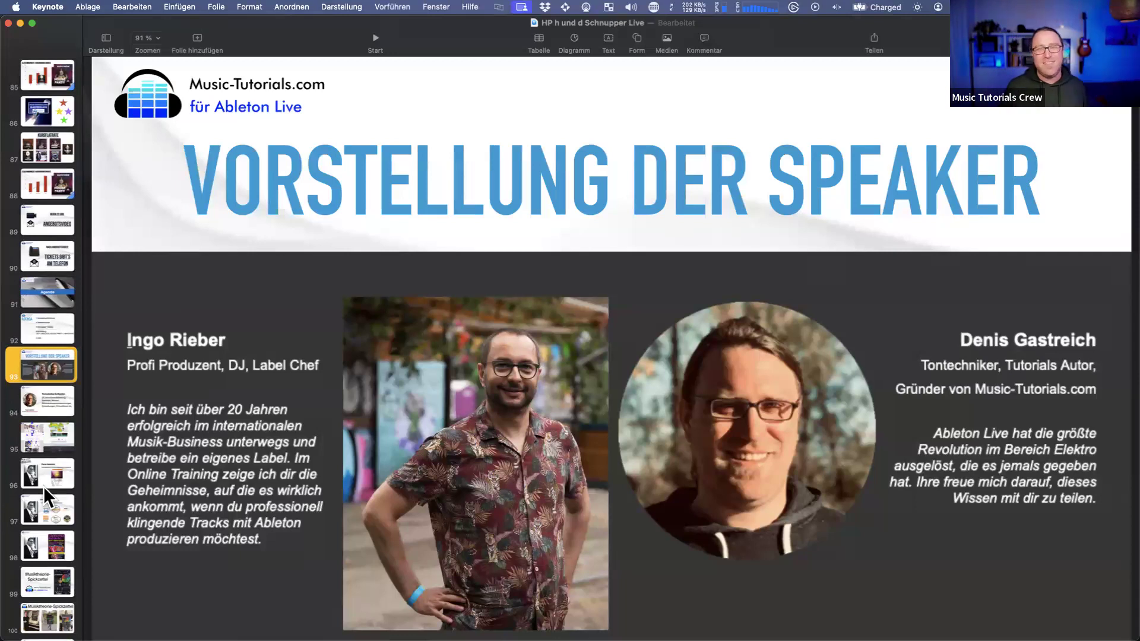
scroll(44, 486, "down", 3)
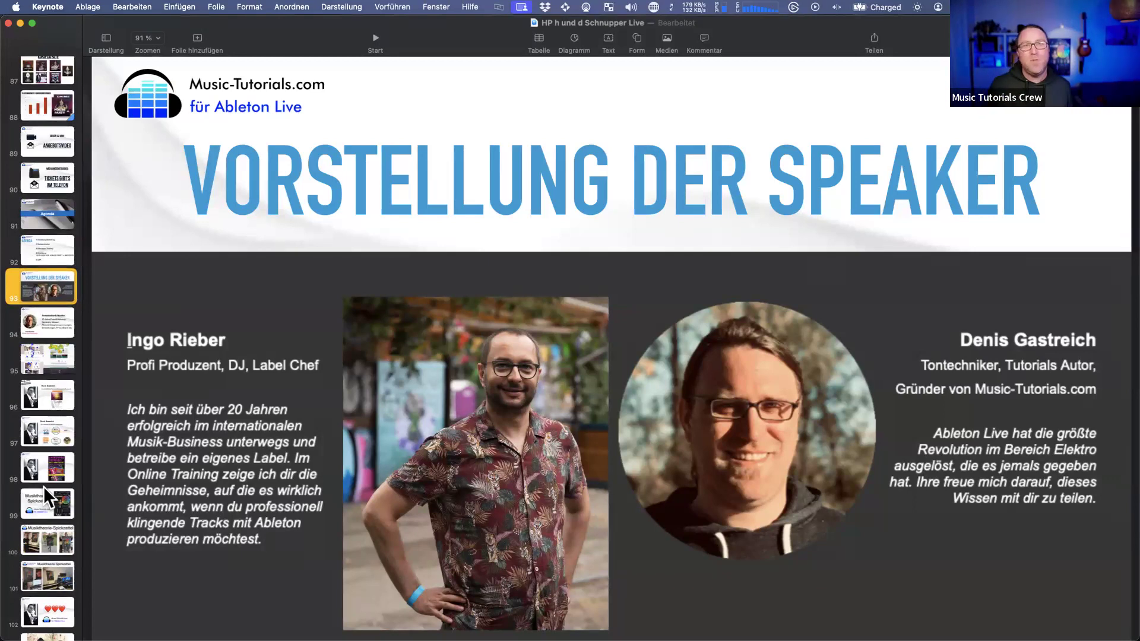
scroll(44, 487, "down", 5)
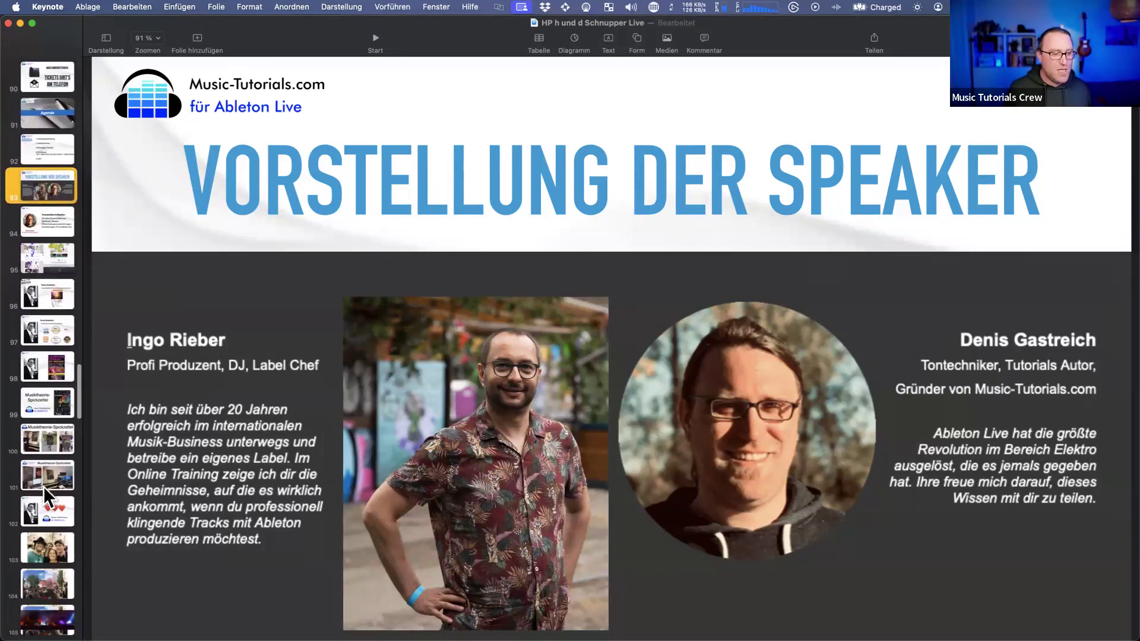
scroll(44, 486, "down", 3)
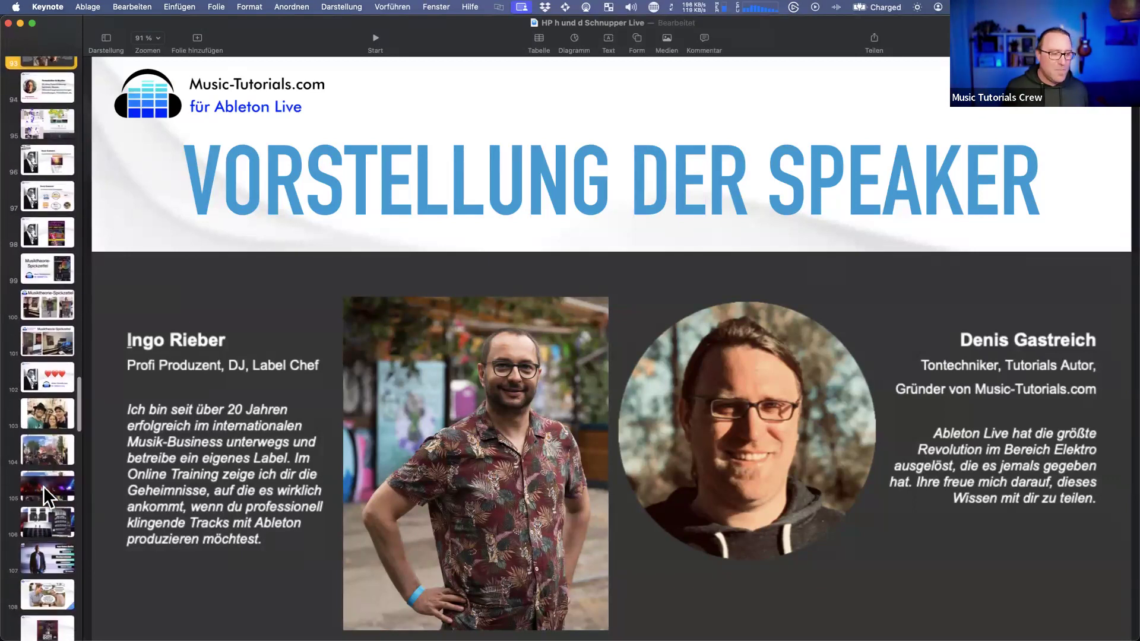
left_click(48, 554)
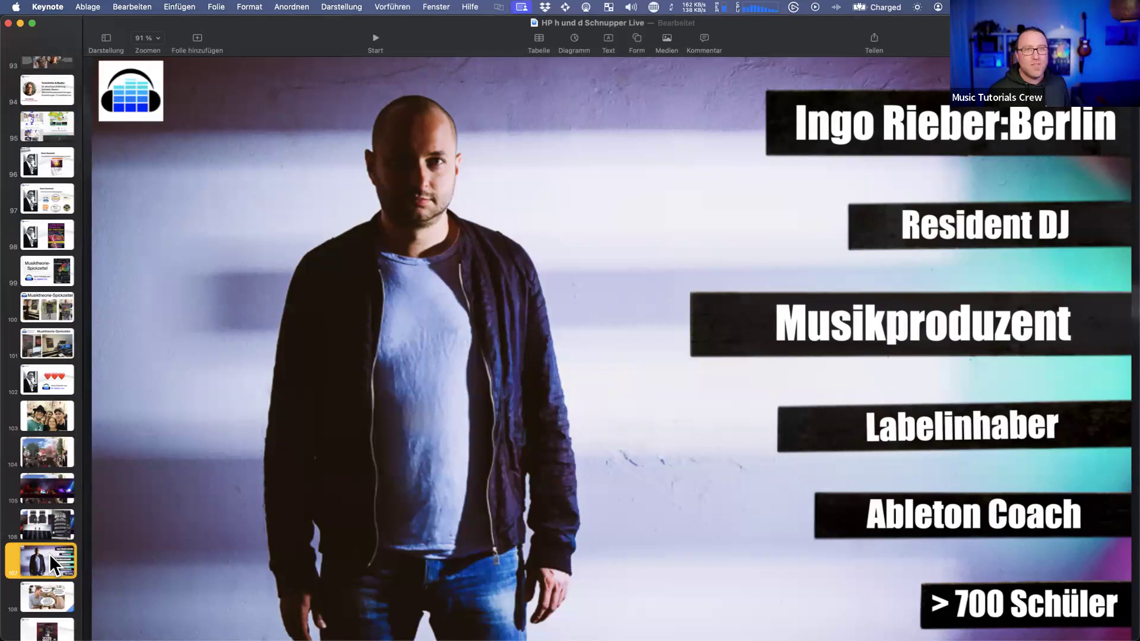
scroll(48, 554, "down", 2)
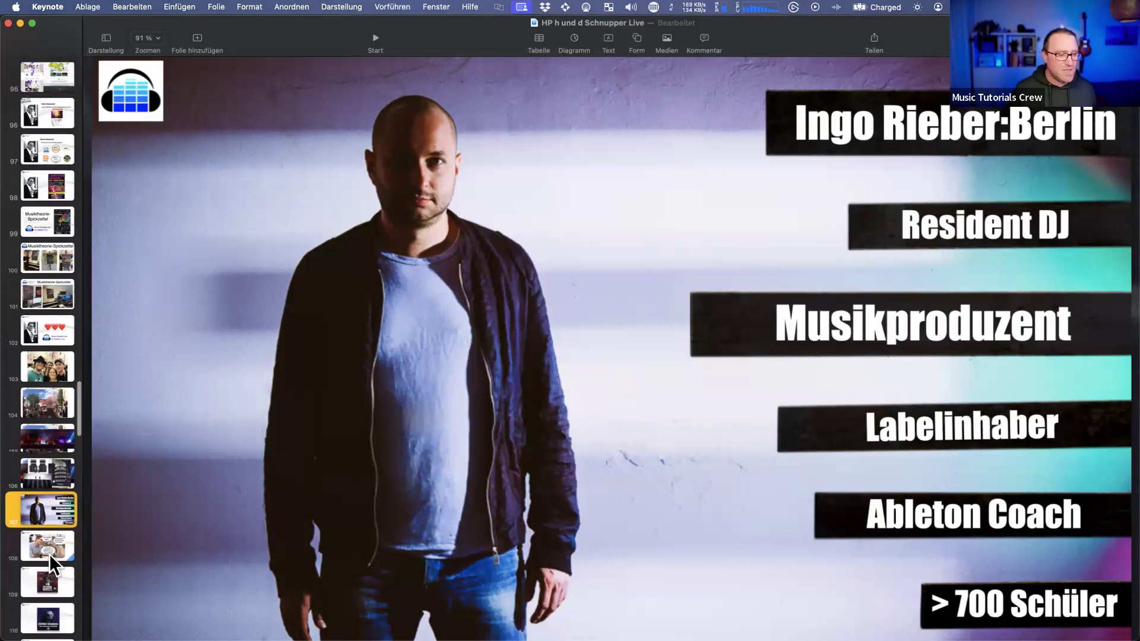
left_click(51, 543)
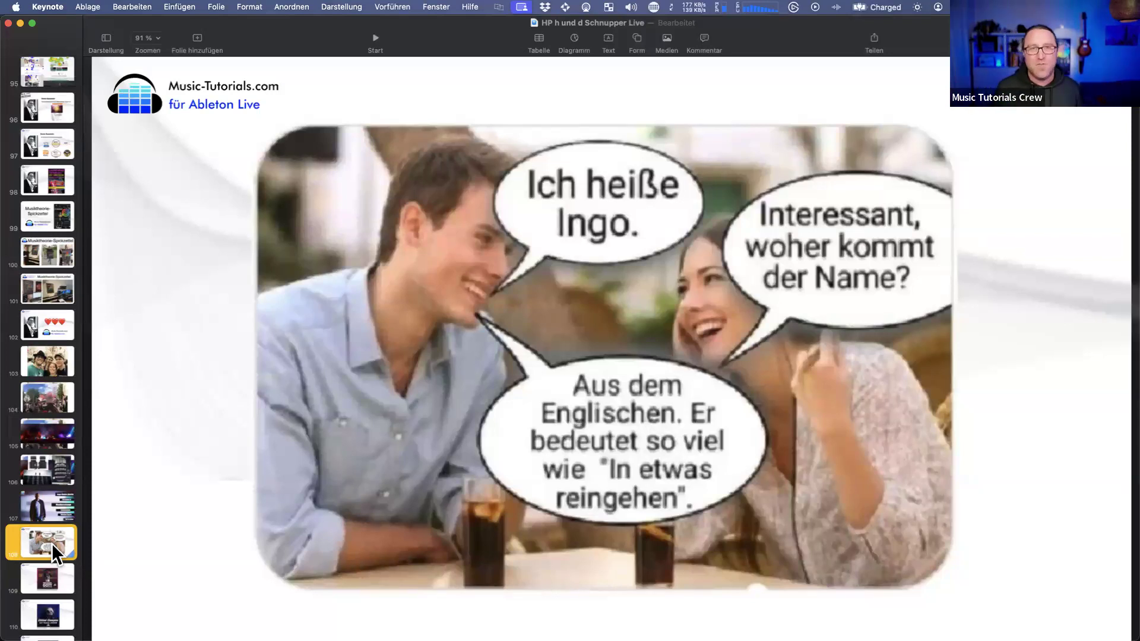
Present the slides from "Schnupper-Training = Ideale Entscheidungsgrundlage für Dich" through "3 Aufgaben für Dich" and its three-point list to slide 116
scroll(52, 544, "down", 5)
scroll(51, 544, "down", 3)
left_click(56, 486)
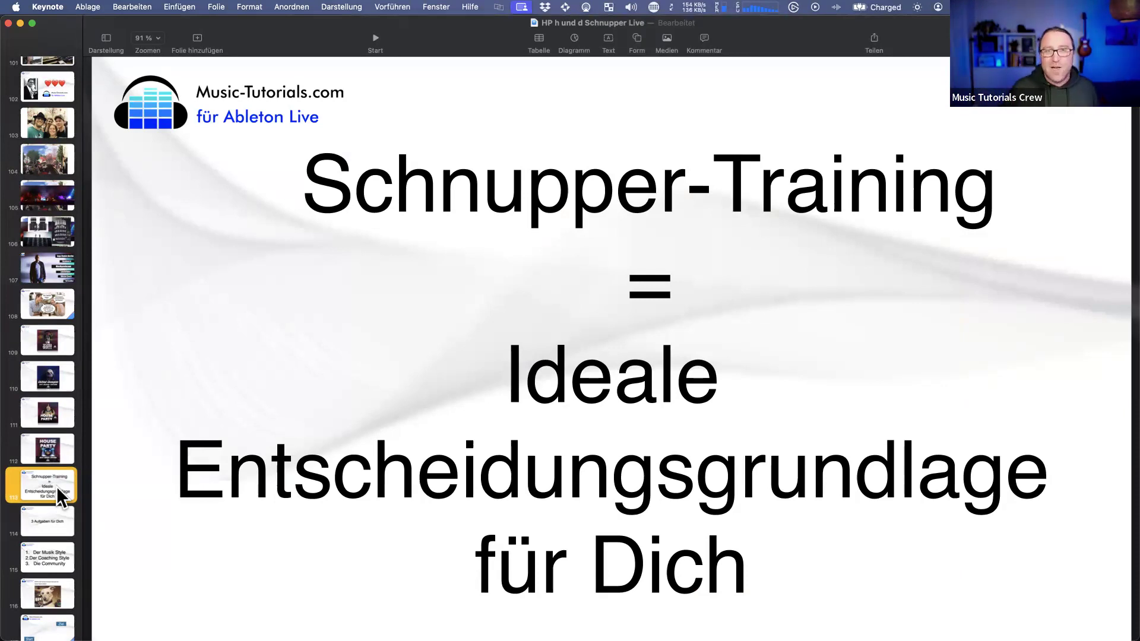
scroll(56, 487, "down", 2)
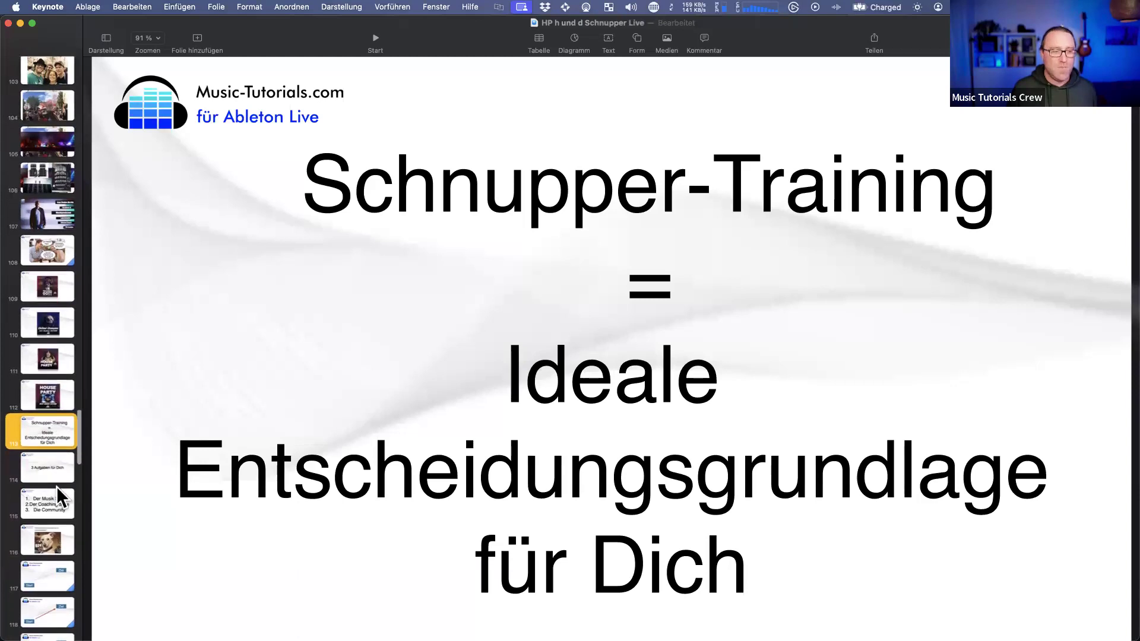
left_click(51, 475)
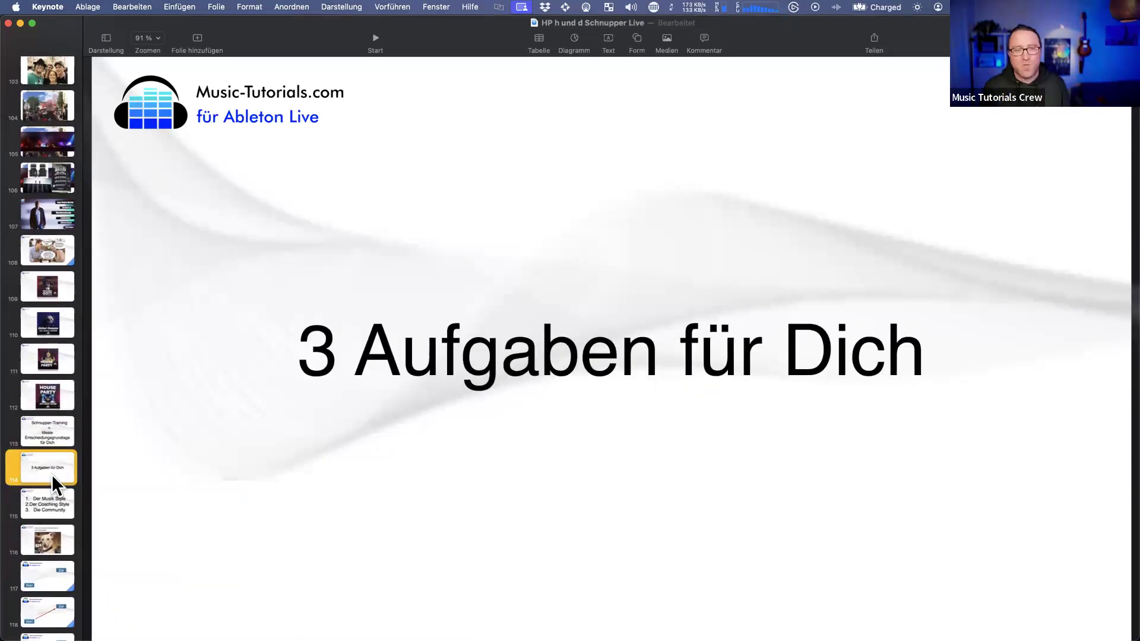
left_click(51, 499)
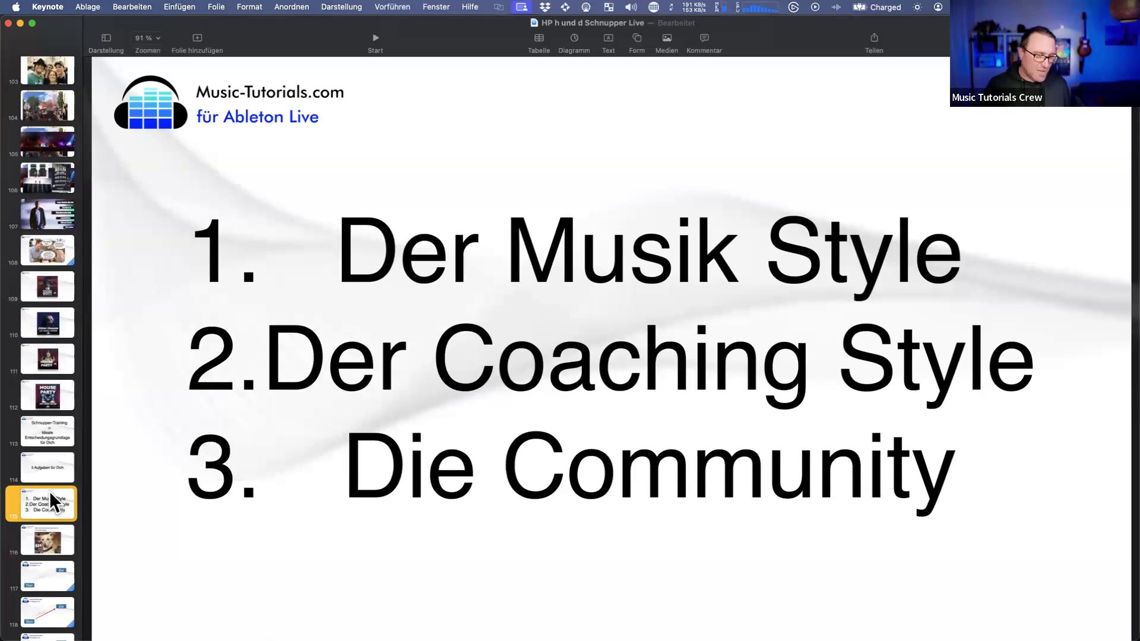
left_click(55, 534)
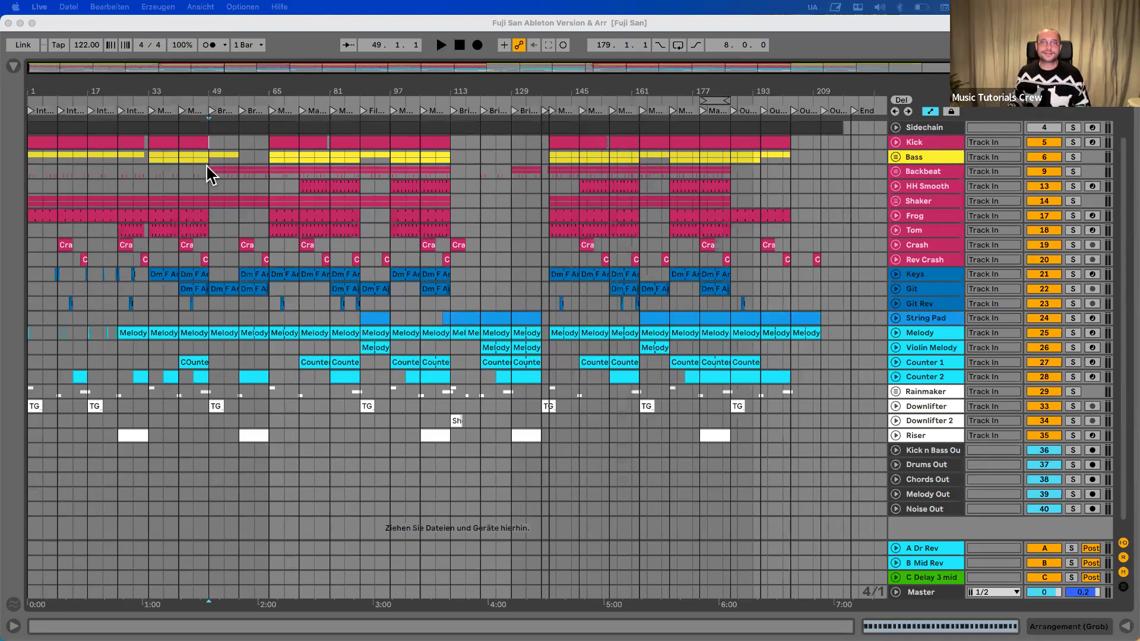
Play the arrangement from the start of Break 1 at bar 49, with the surrounding sections enlarged on the timeline
left_click(209, 91)
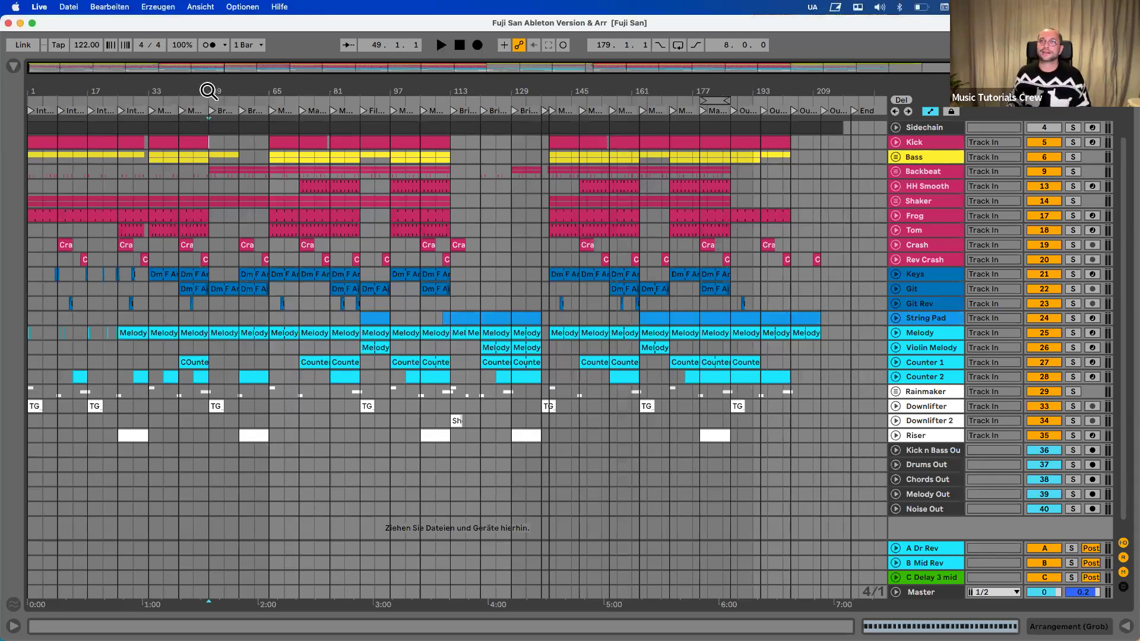
left_click_drag(209, 92, 211, 83)
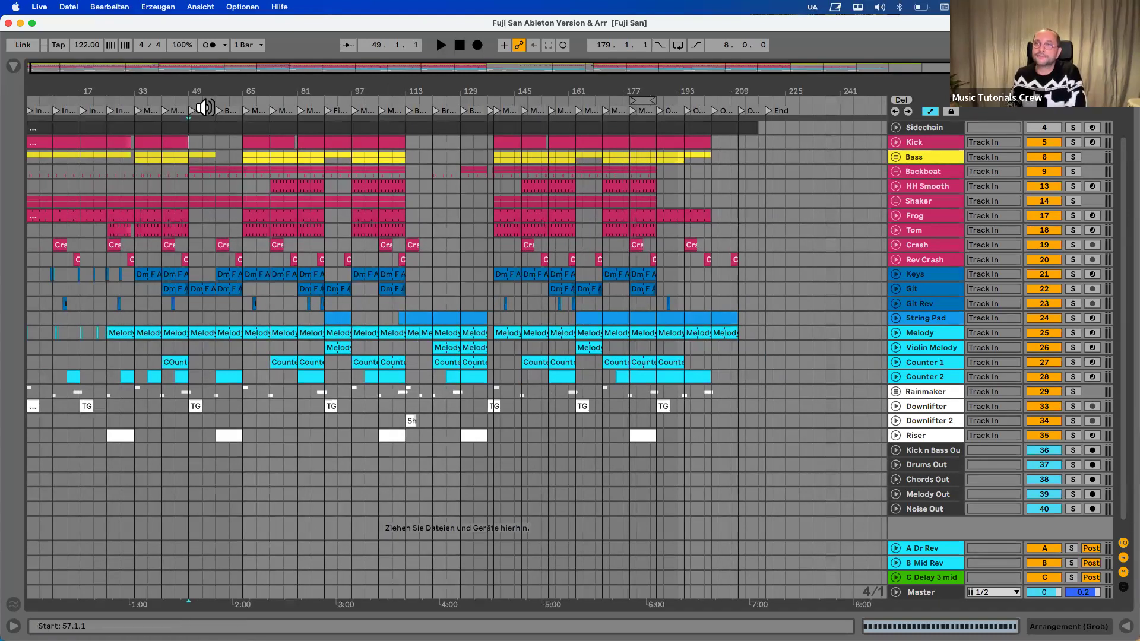
left_click_drag(185, 87, 227, 88)
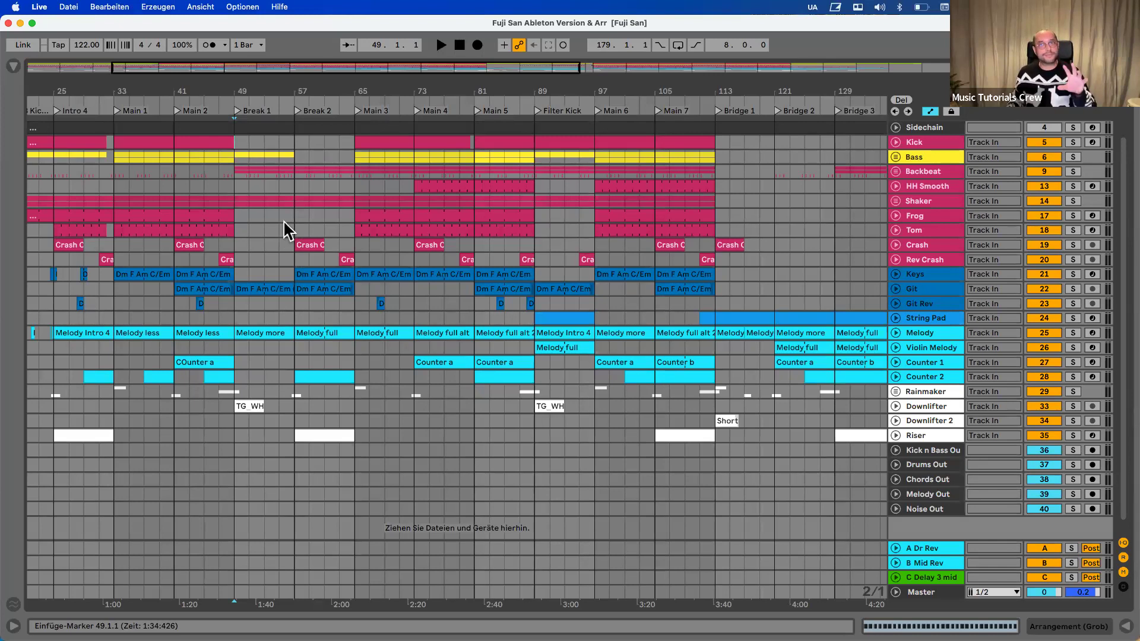
key("space")
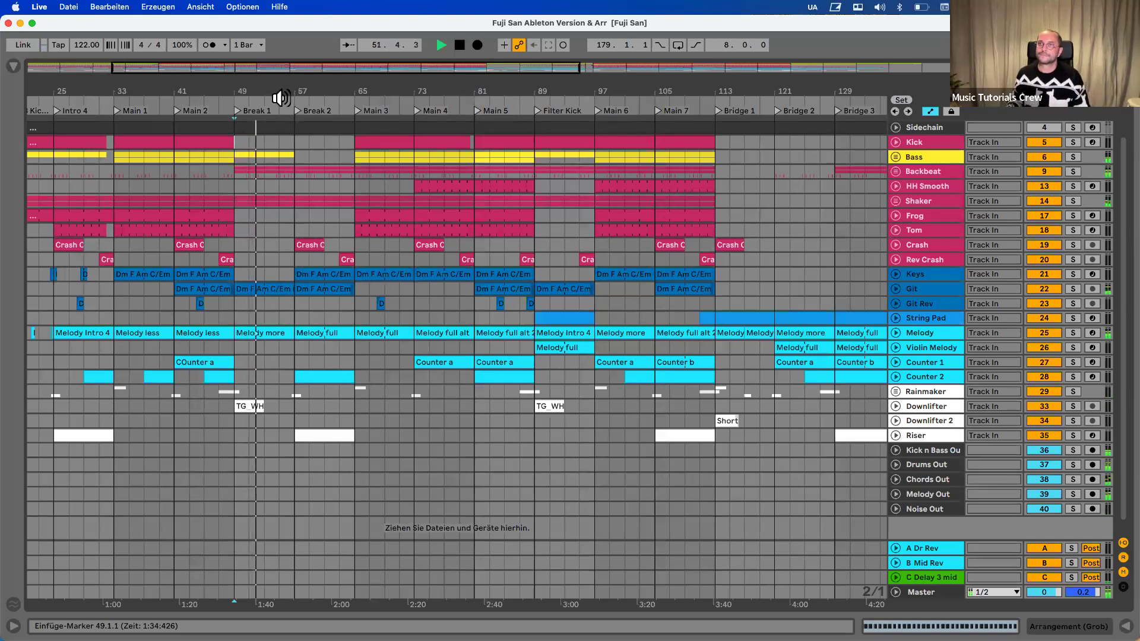
left_click_drag(260, 90, 261, 132)
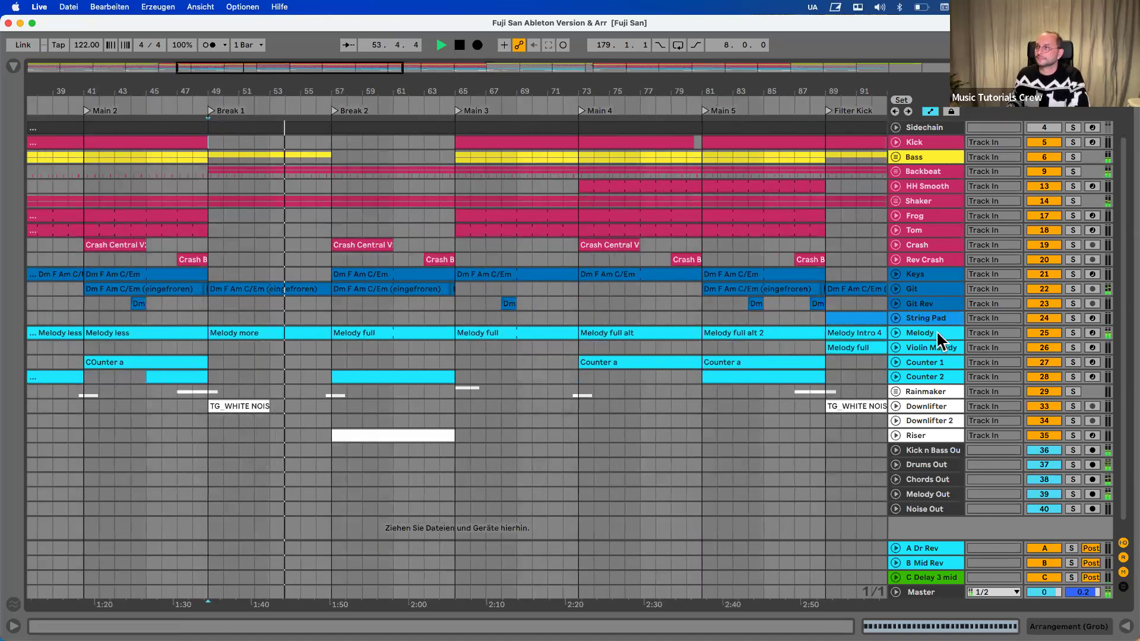
Display the Melody track's device chain and examine its devices from the Instrument Rack through to the Compressor during playback
double_click(918, 327)
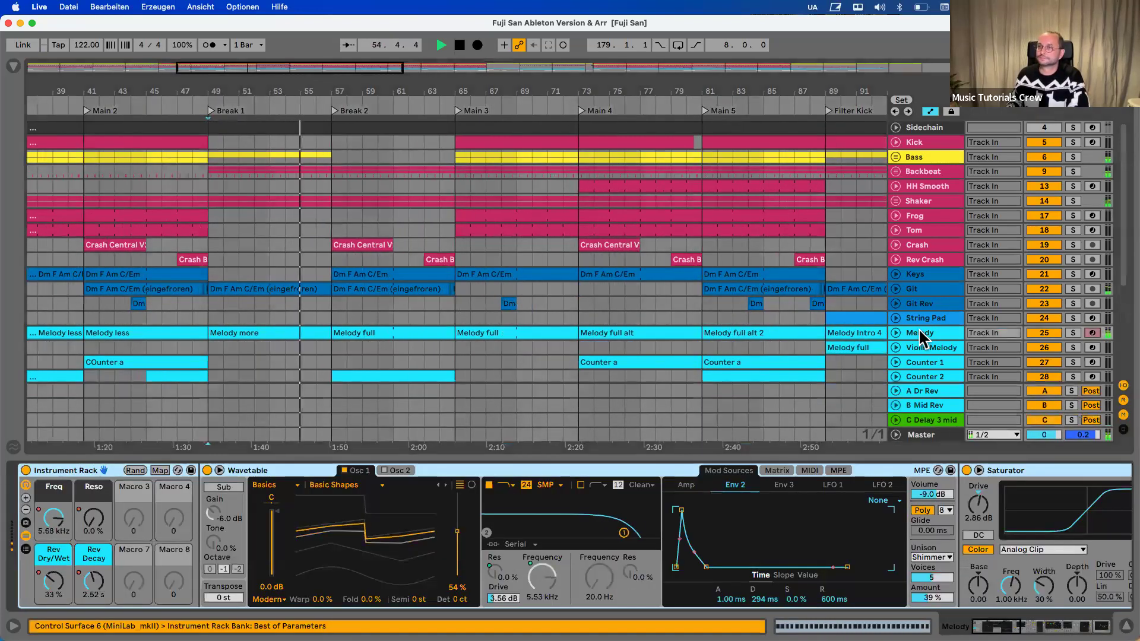
scroll(718, 544, "right", 3)
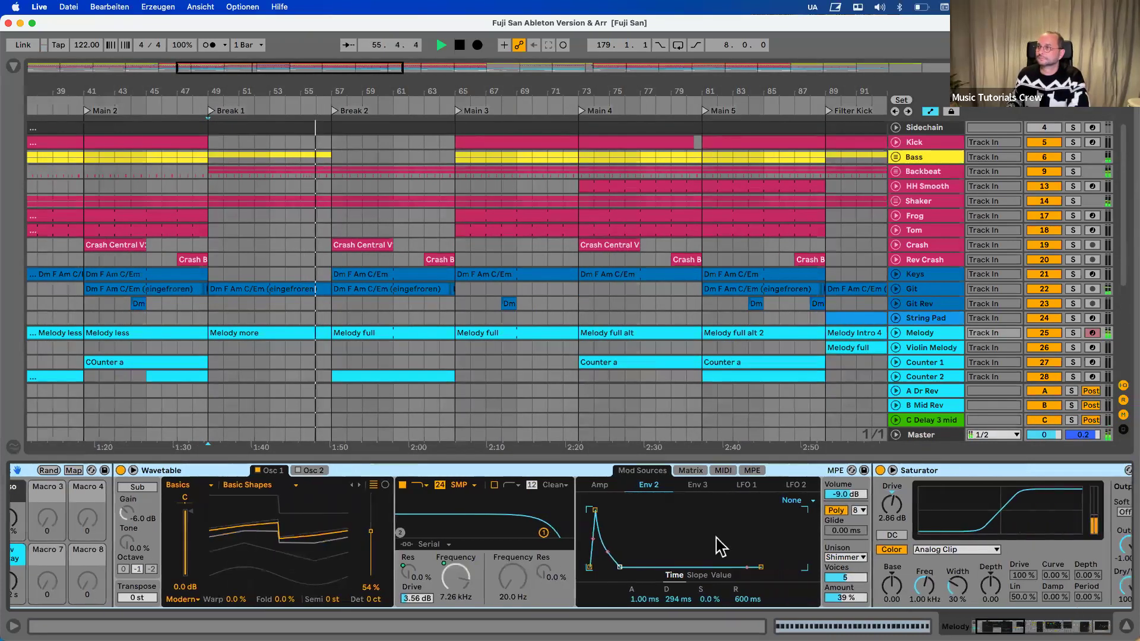
scroll(716, 537, "right", 10)
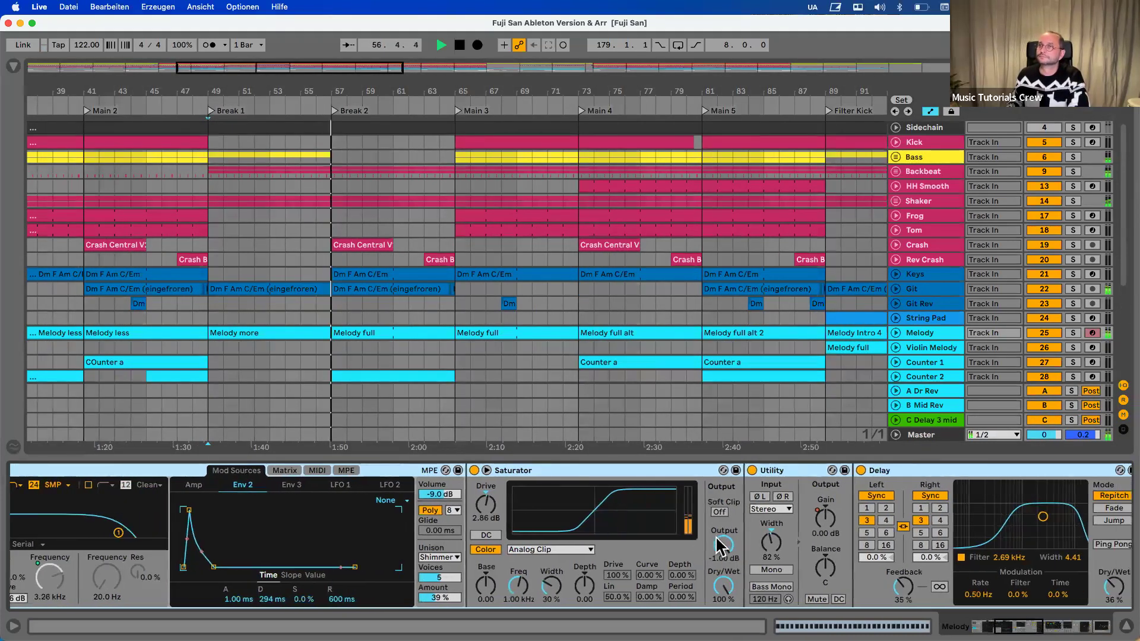
scroll(717, 539, "right", 5)
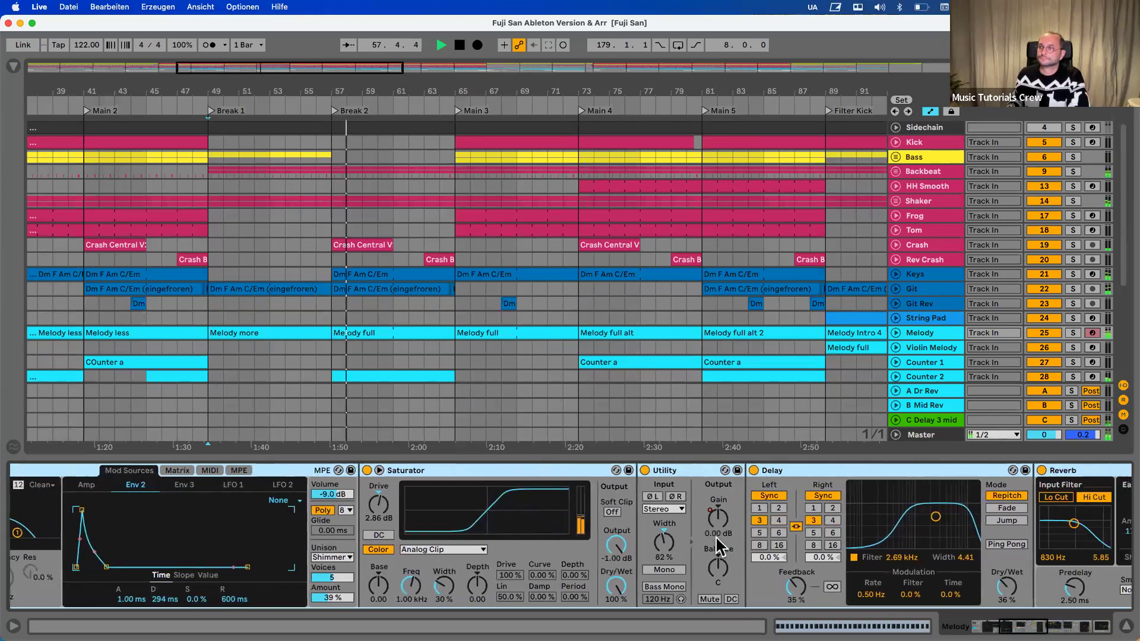
scroll(715, 535, "right", 20)
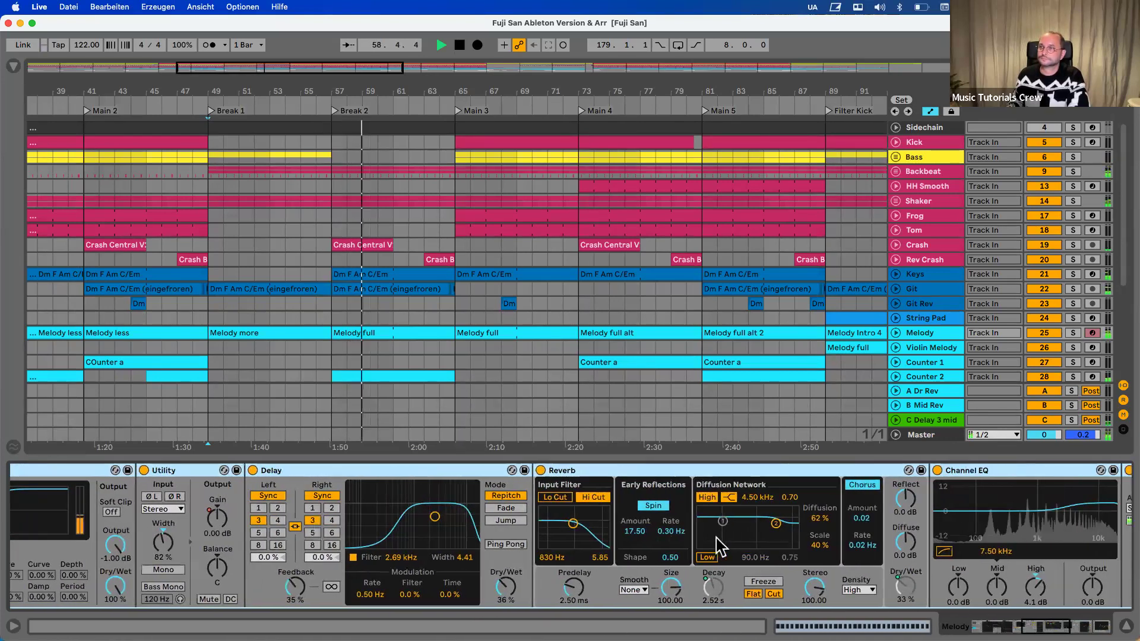
scroll(719, 543, "right", 5)
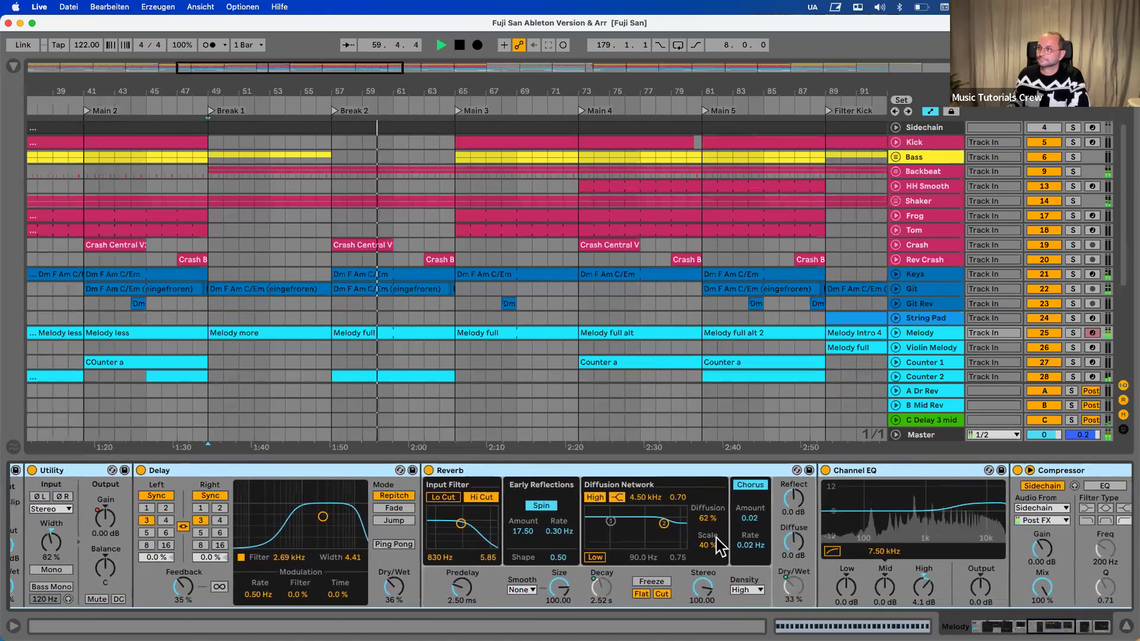
scroll(717, 541, "right", 16)
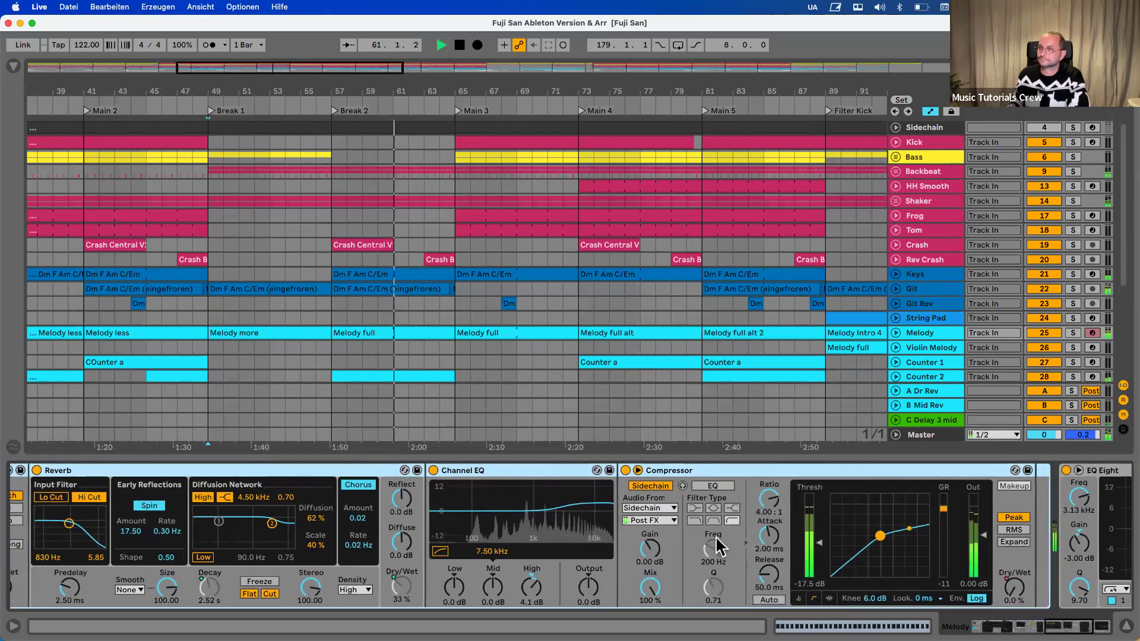
scroll(719, 546, "right", 6)
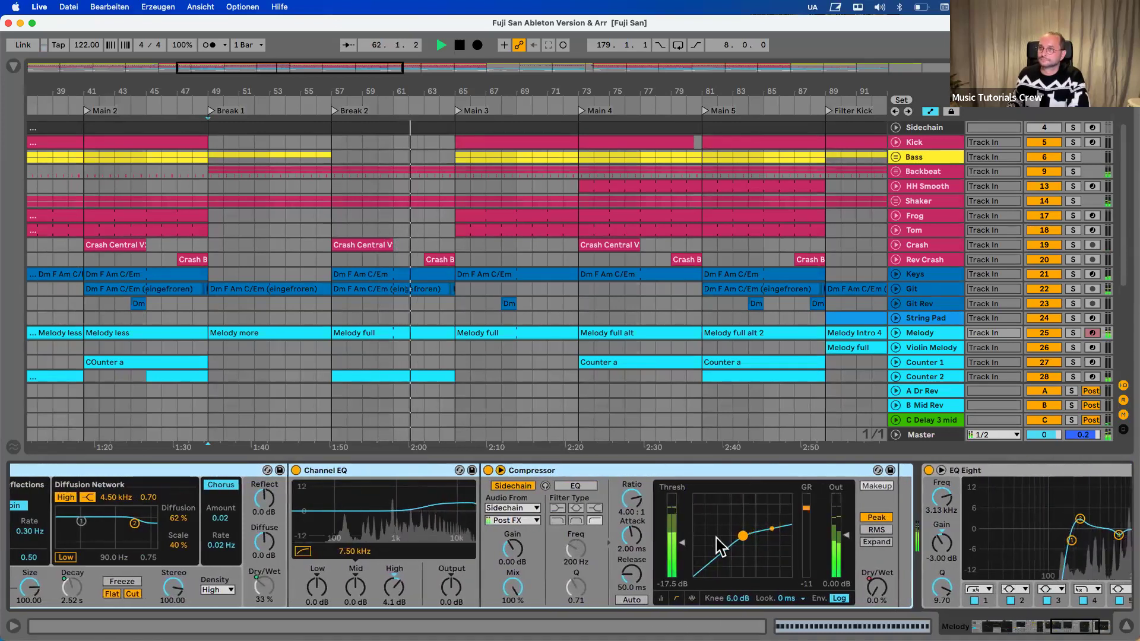
Make the arrangement view follow the playback position and examine the Compressor and EQ Eight ending the Melody chain
left_click(349, 45)
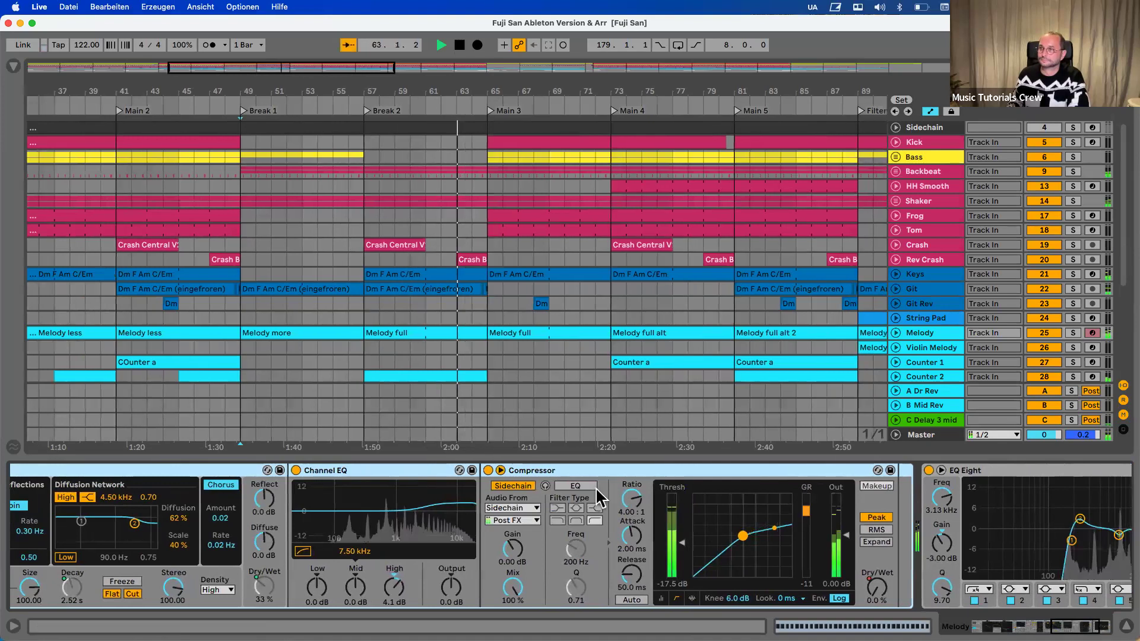
scroll(612, 535, "right", 8)
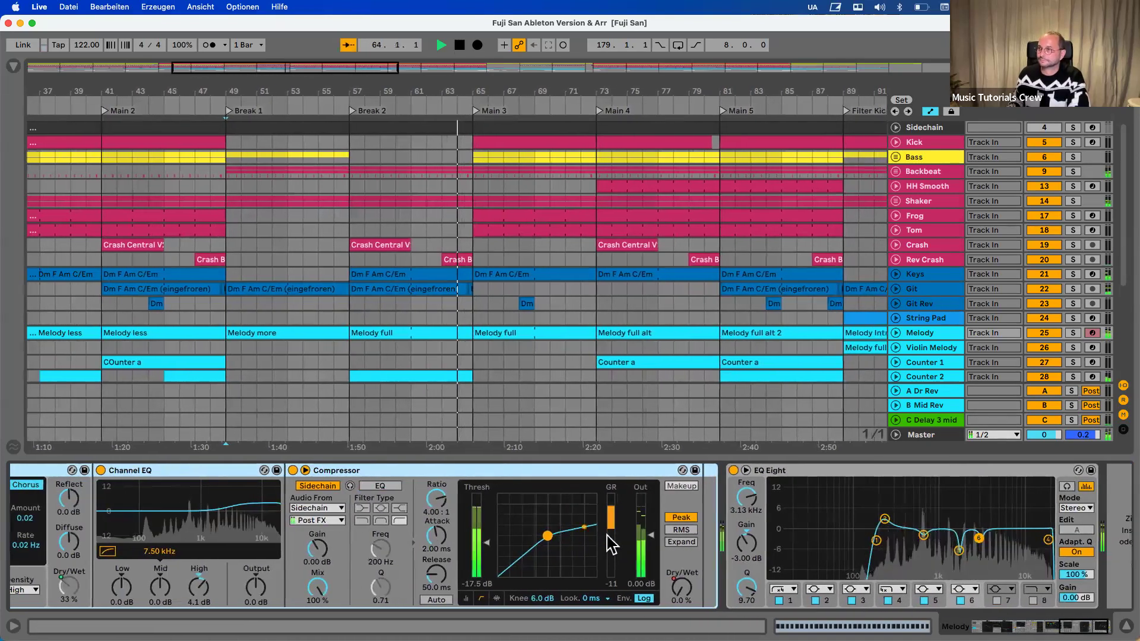
scroll(612, 543, "left", 9)
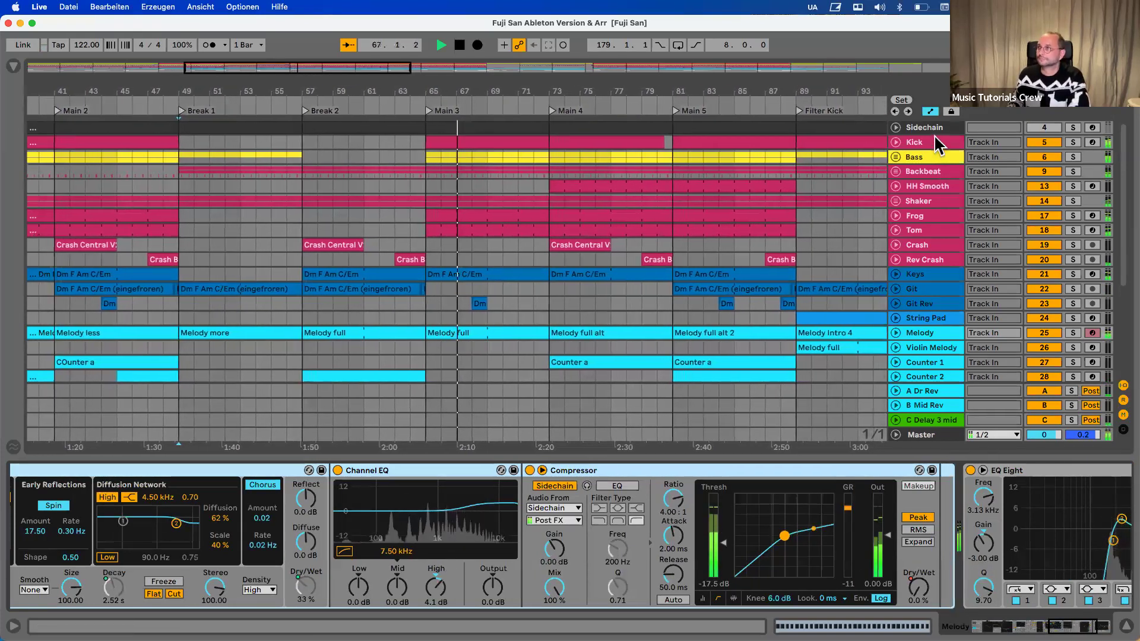
Display the Kick track's device chain and examine it from the sampler and Drum Buss to the EQ Eight devices
left_click(926, 146)
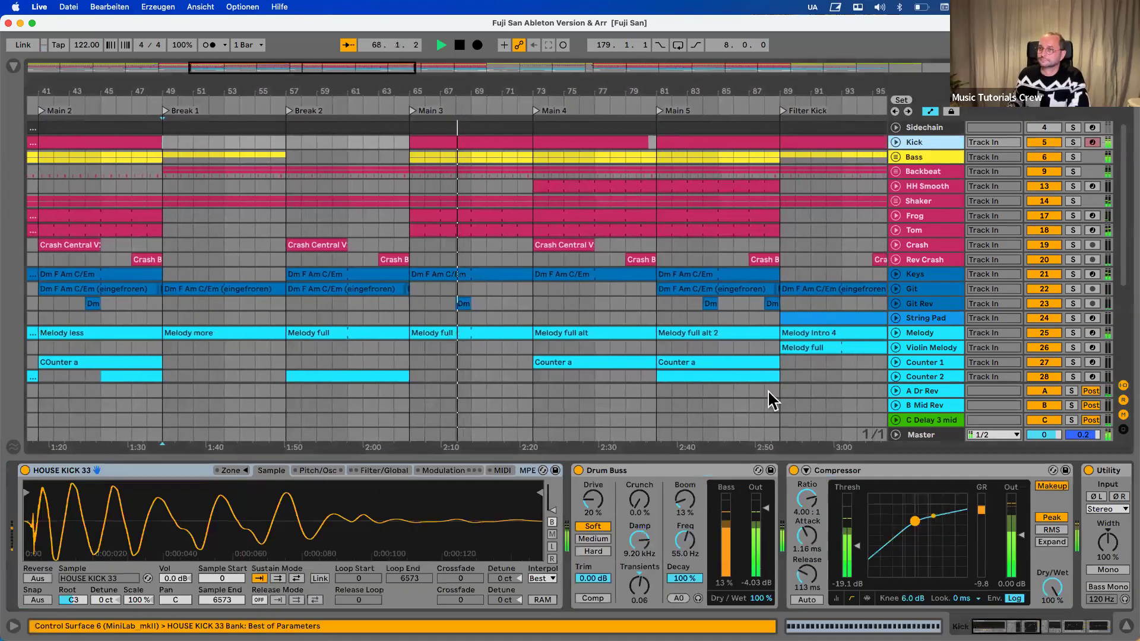
scroll(677, 526, "right", 10)
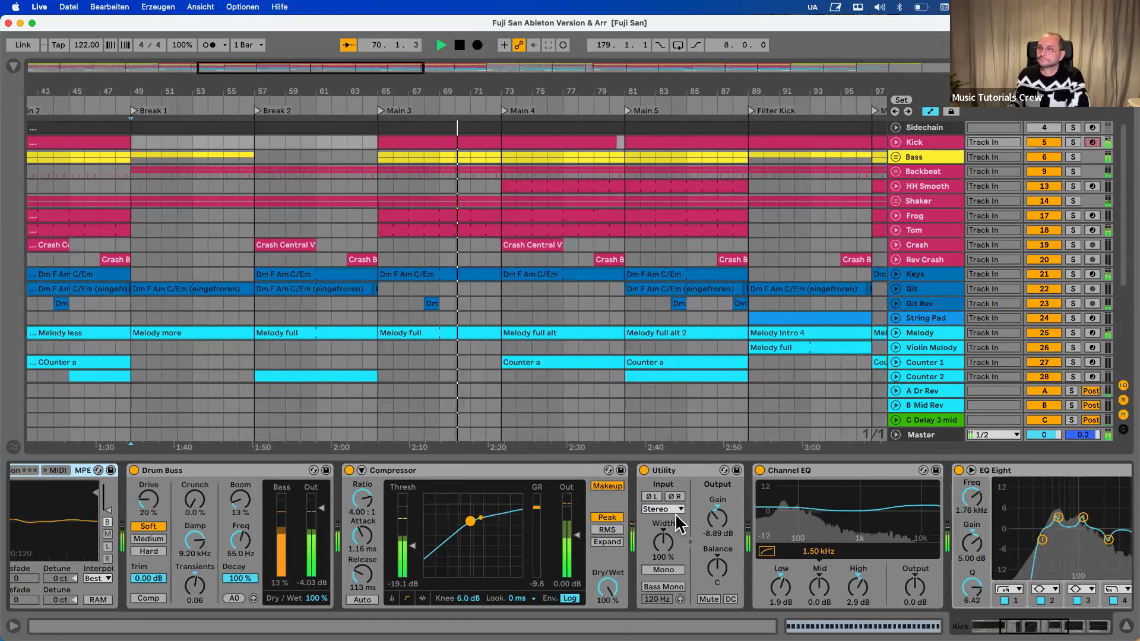
scroll(678, 525, "right", 10)
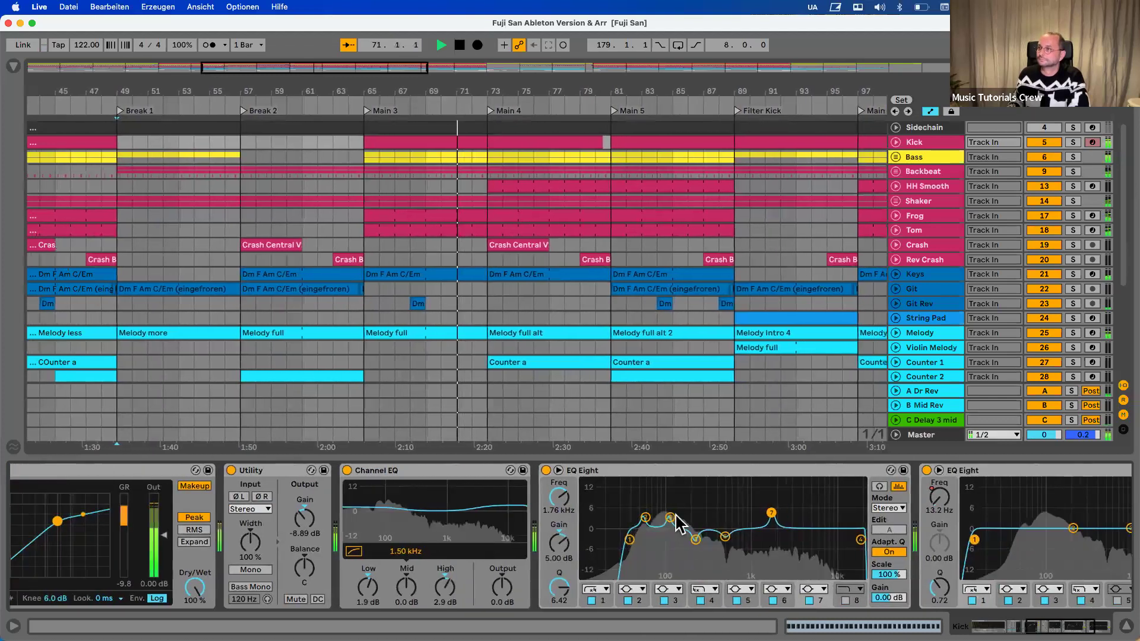
scroll(679, 524, "right", 3)
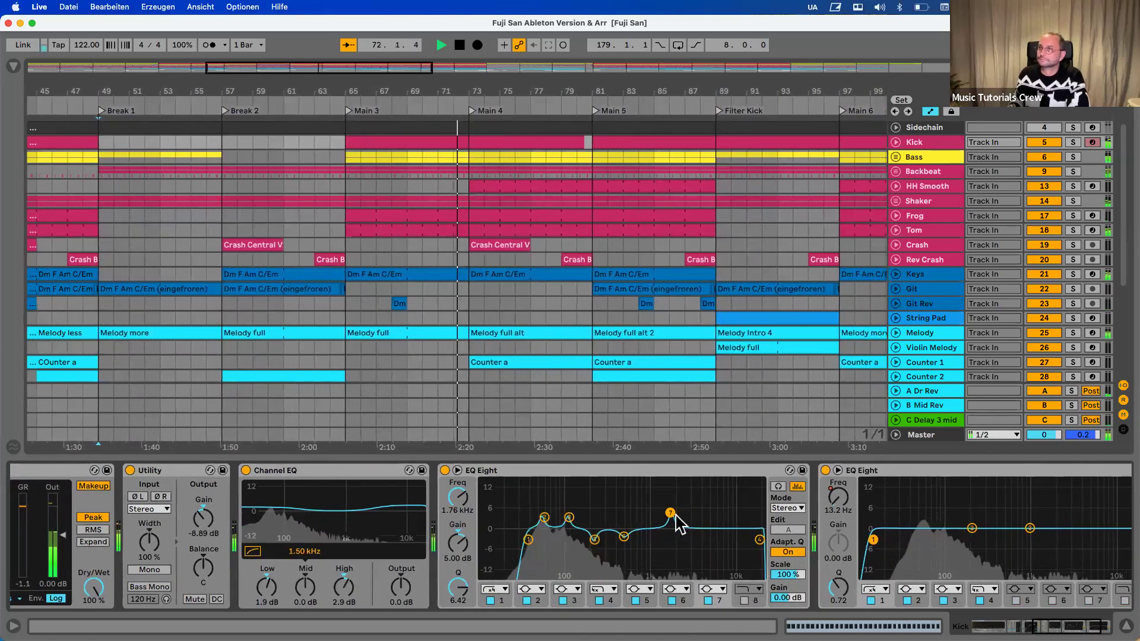
Unfold the Bass group and display the device chain of its Electric Bass track
left_click(917, 156)
left_click(894, 154)
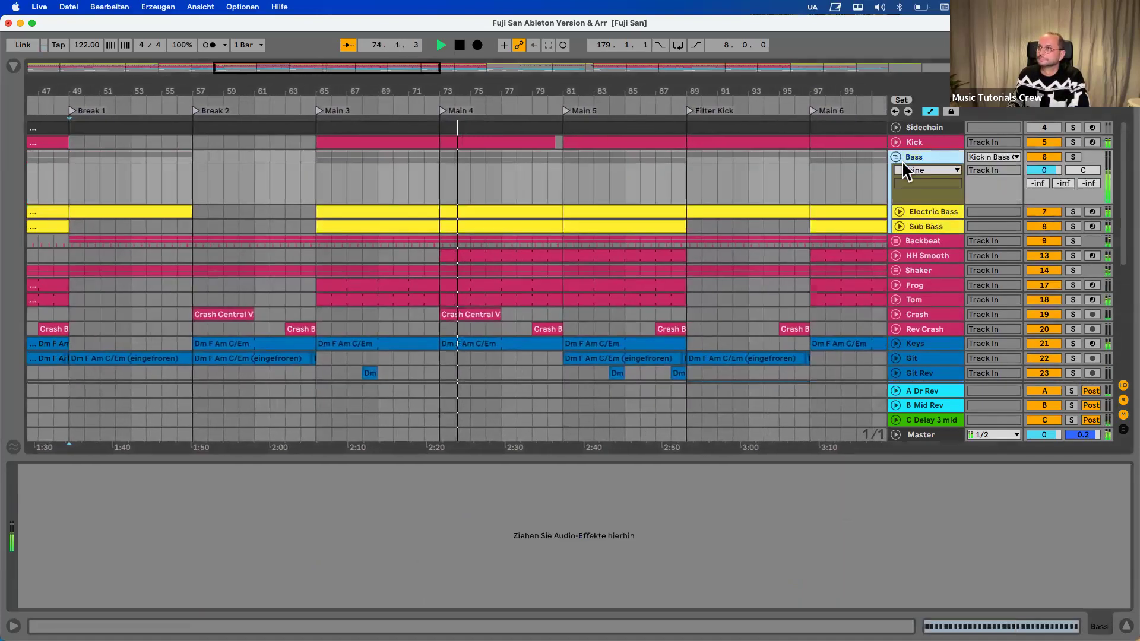
left_click(918, 212)
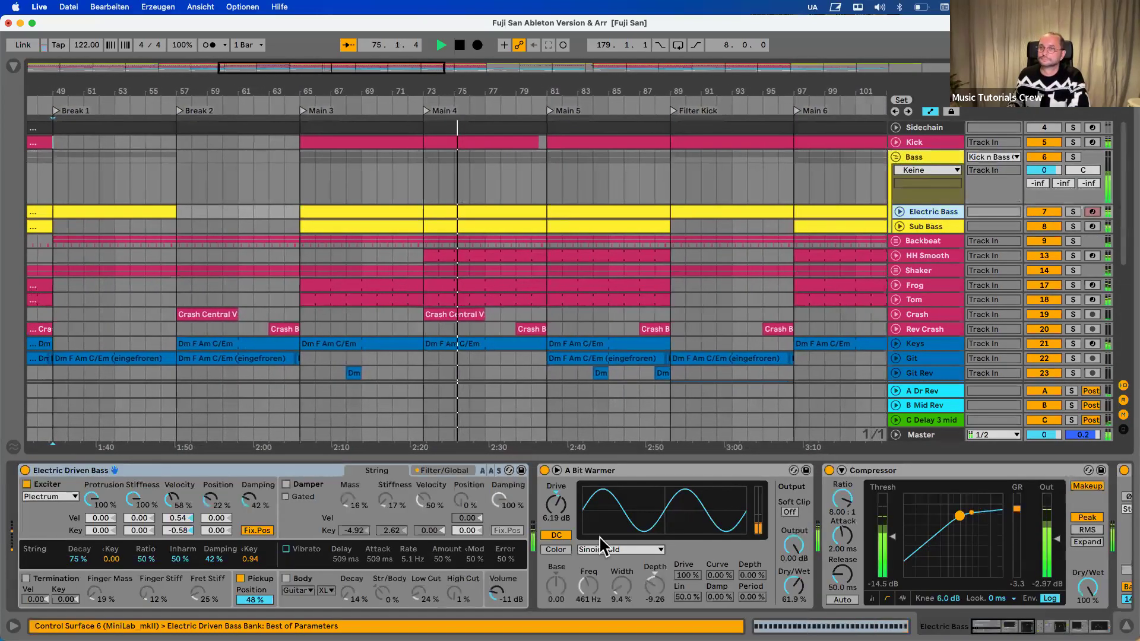
Examine the Electric Bass track's device chain from the Electric Driven Bass instrument through the Compressors to the final EQ Eight
scroll(602, 544, "right", 5)
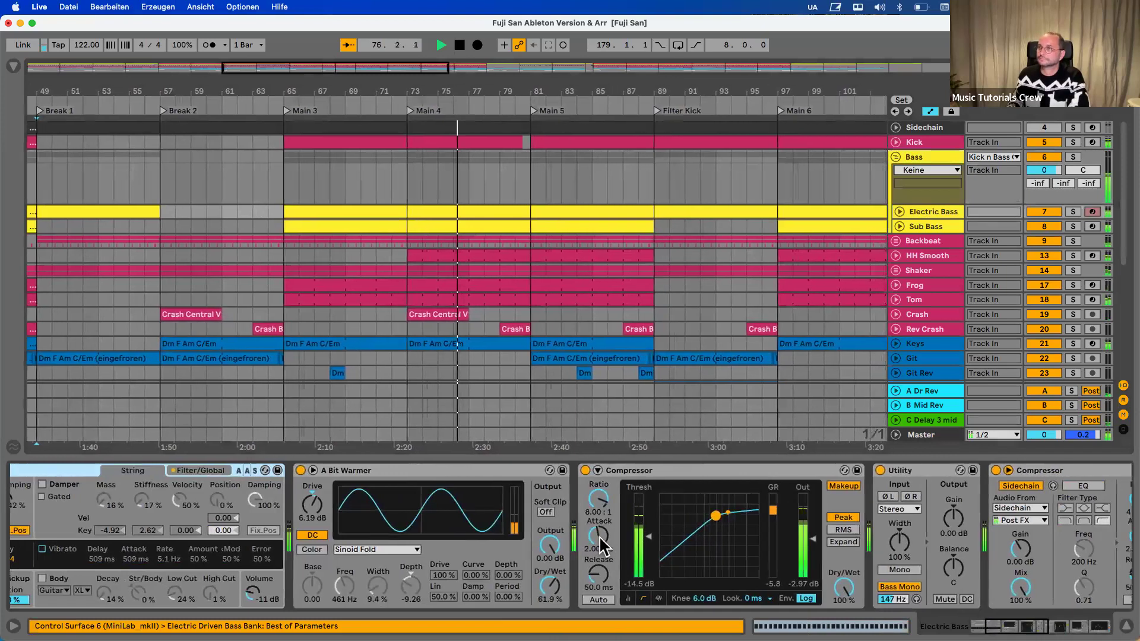
scroll(602, 543, "right", 6)
scroll(602, 543, "right", 6)
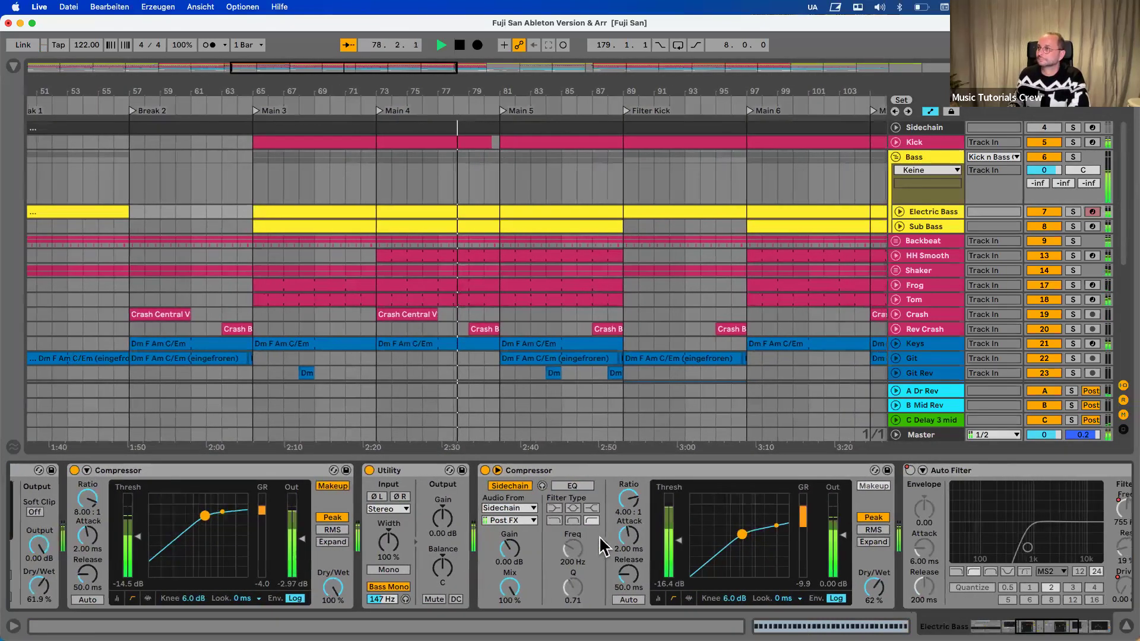
scroll(602, 543, "right", 6)
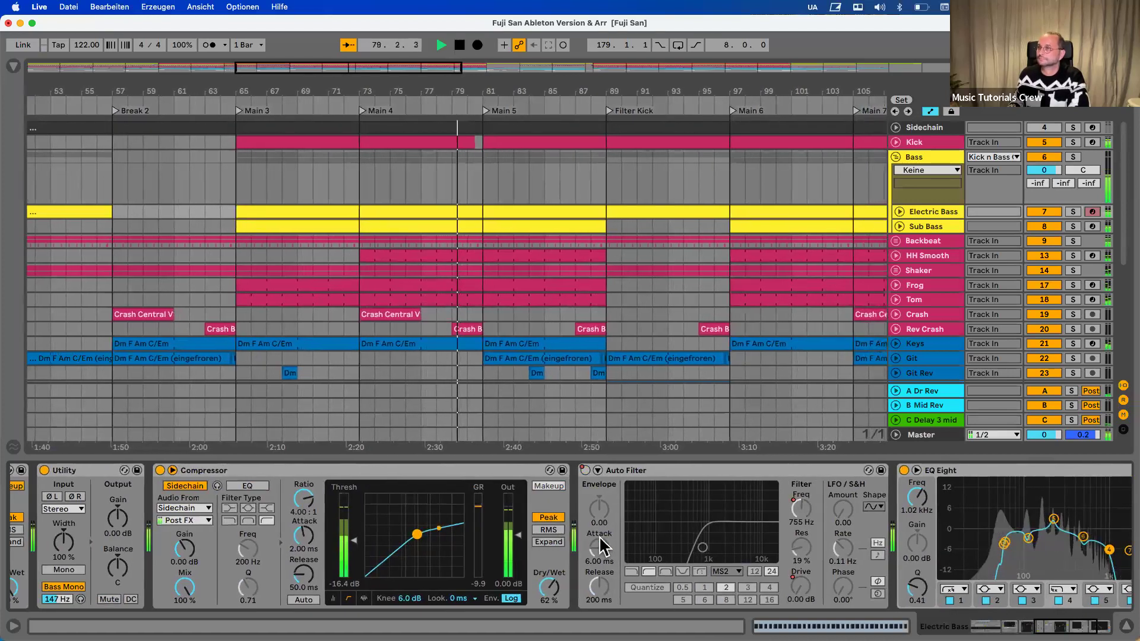
scroll(601, 543, "right", 5)
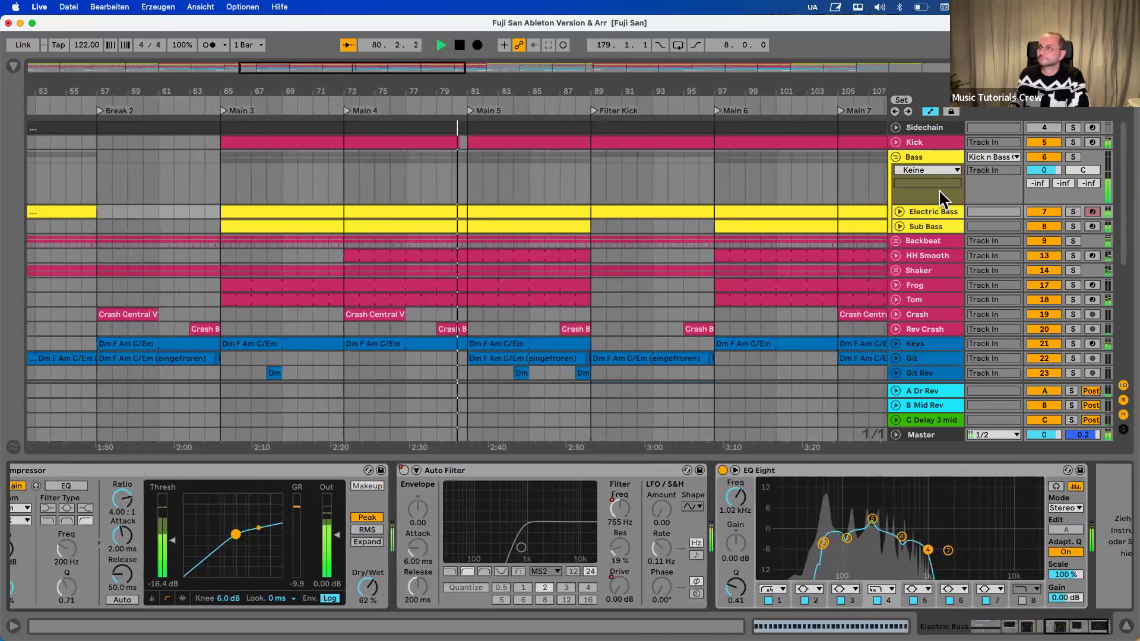
Display the Sub Bass track's device chain and examine it from the Instrument Rack with Operator to the EQ Eight
left_click(924, 226)
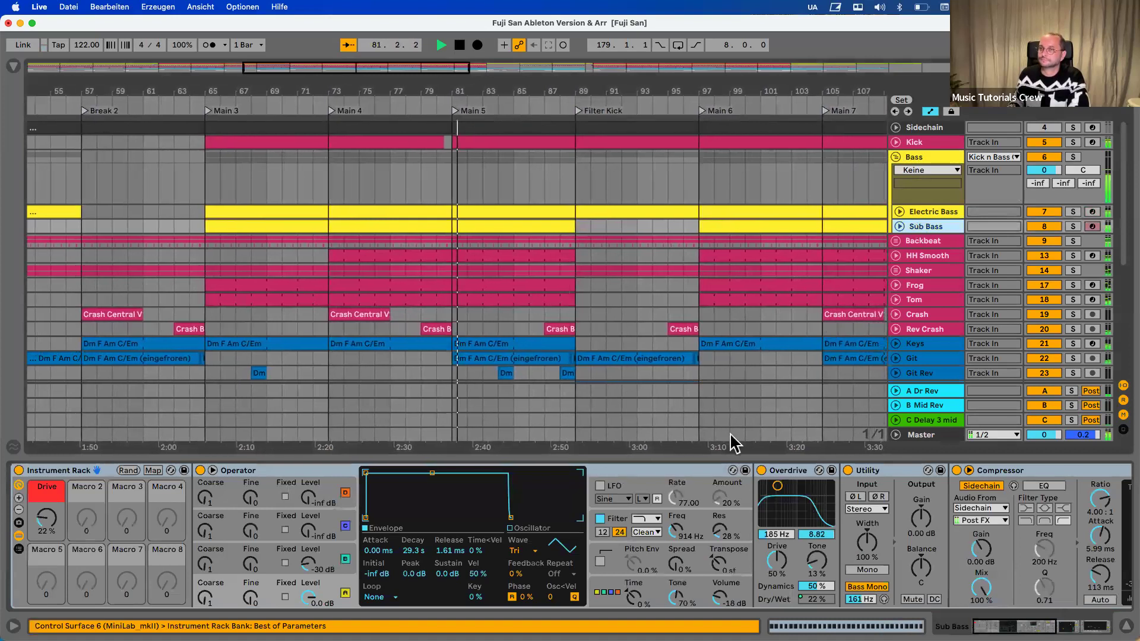
scroll(624, 535, "right", 6)
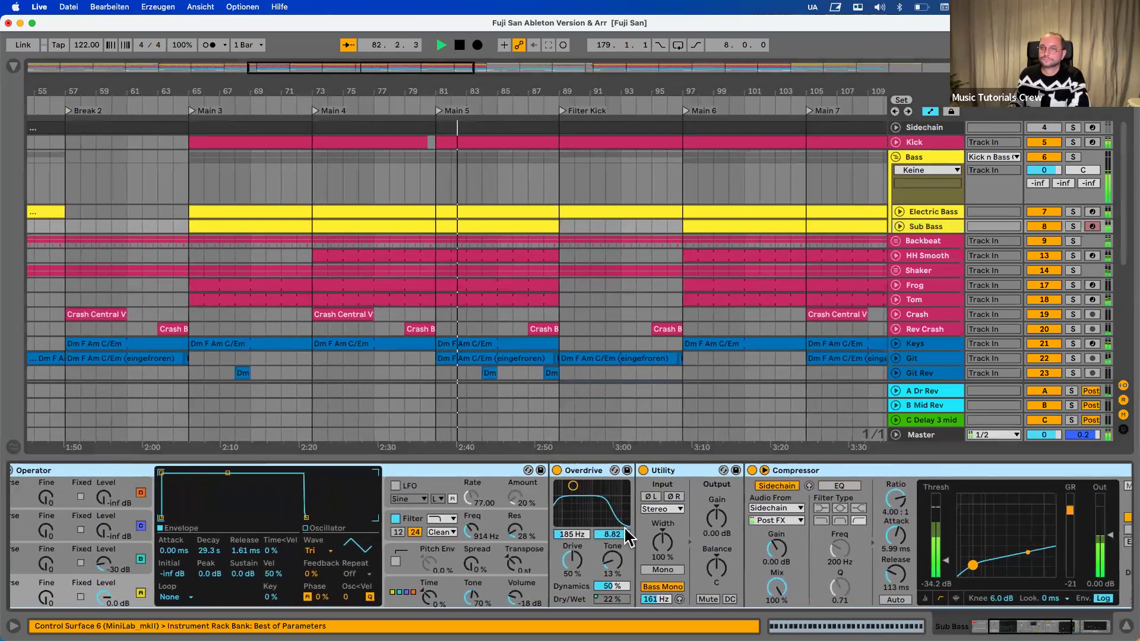
scroll(626, 537, "right", 4)
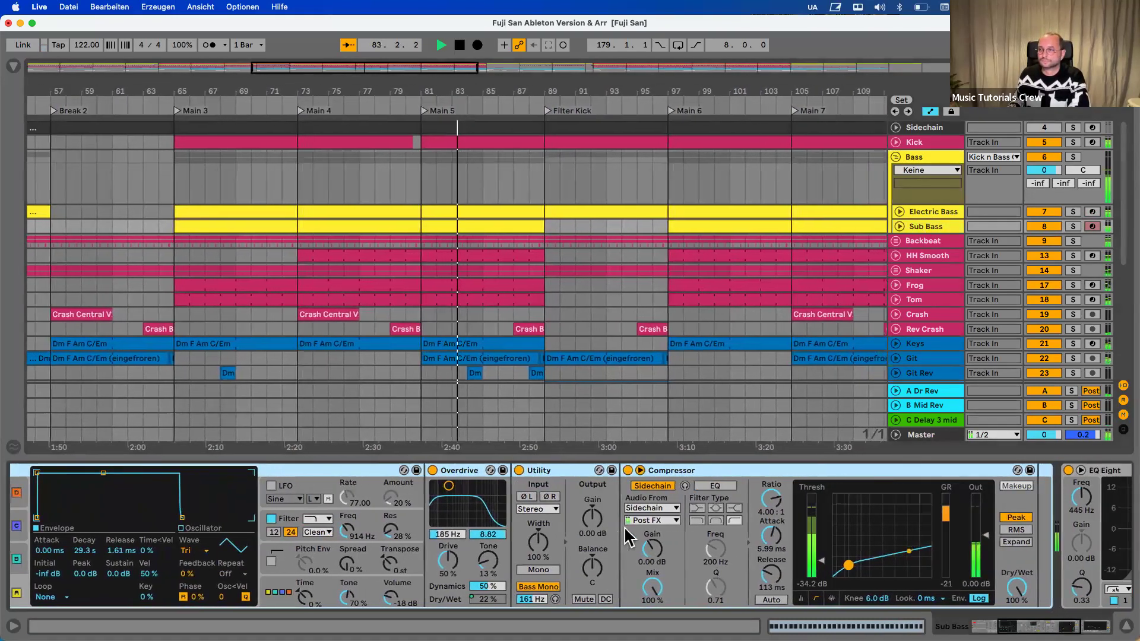
scroll(627, 537, "right", 5)
scroll(624, 527, "right", 5)
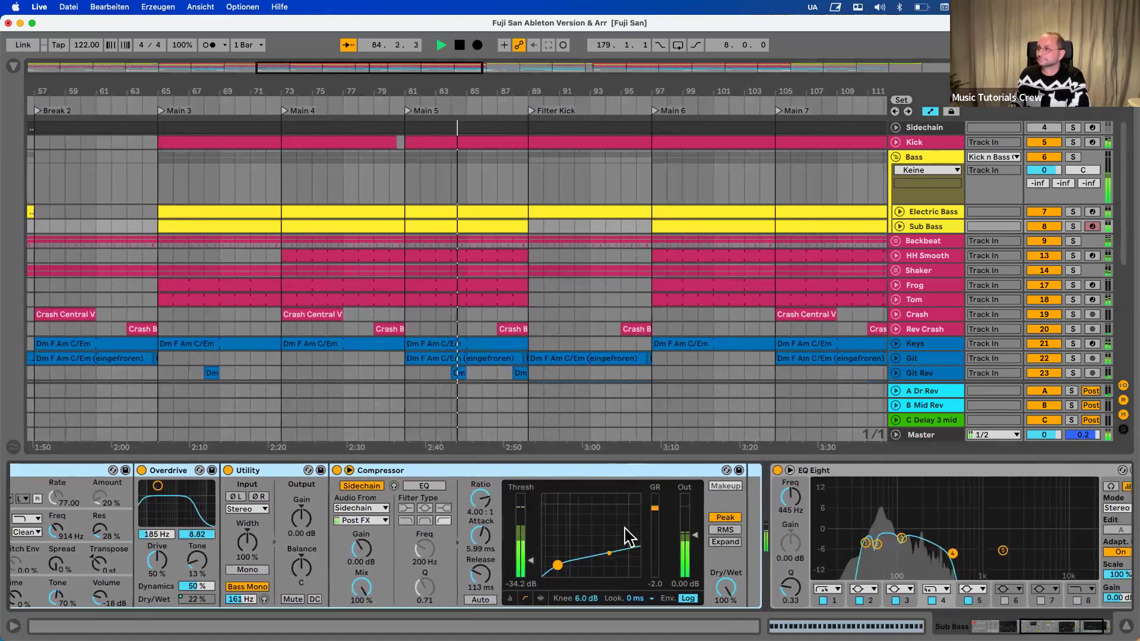
scroll(625, 527, "left", 14)
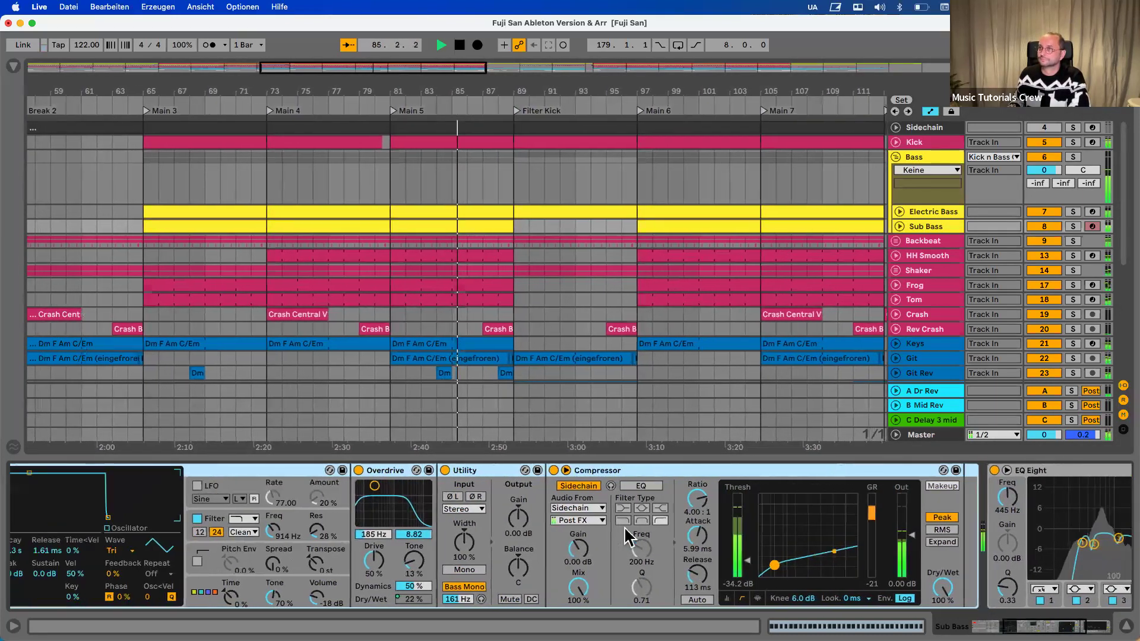
Fold the Bass group and examine the String Pad track's device chain from LABS through the Auto Filter to the EQ Eight
left_click(894, 157)
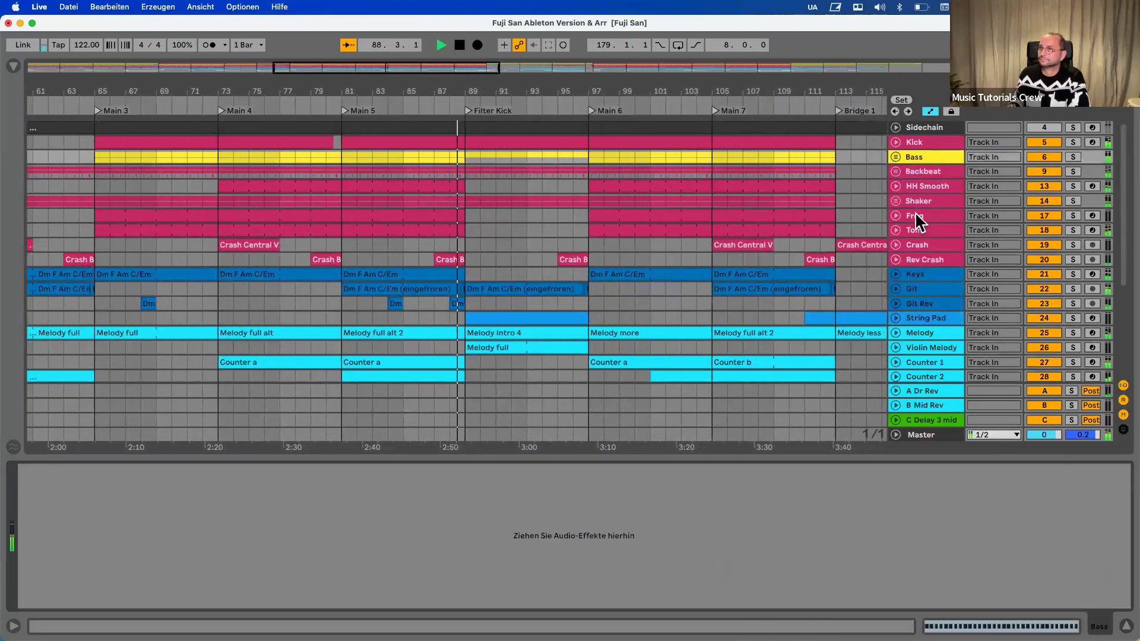
left_click(921, 317)
scroll(725, 526, "right", 10)
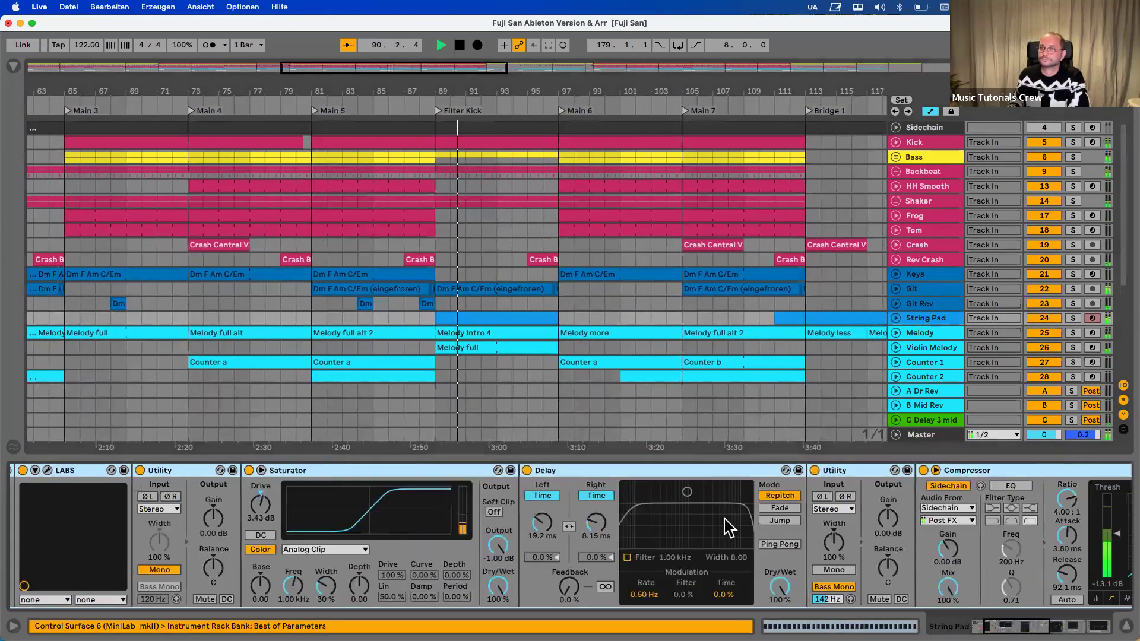
scroll(724, 516, "right", 5)
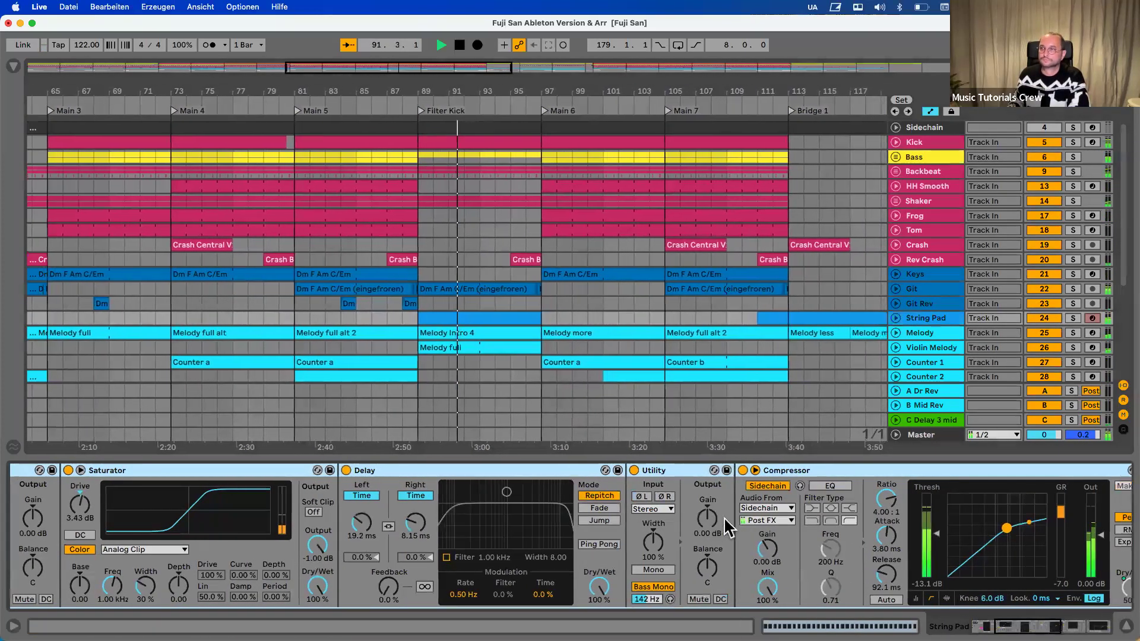
scroll(724, 516, "right", 8)
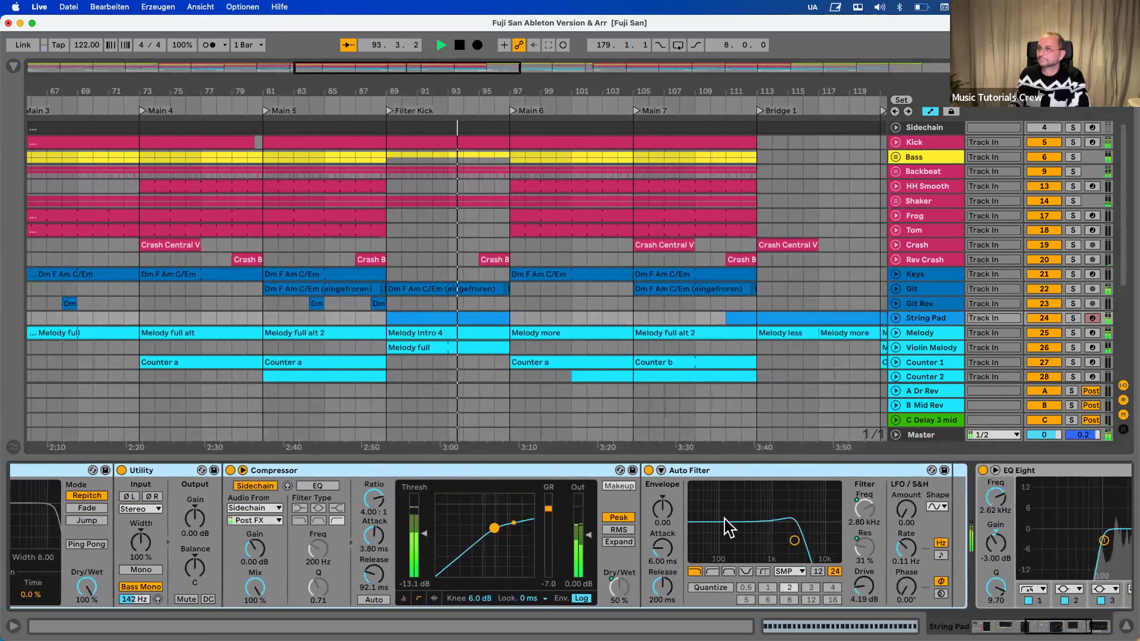
scroll(729, 527, "right", 6)
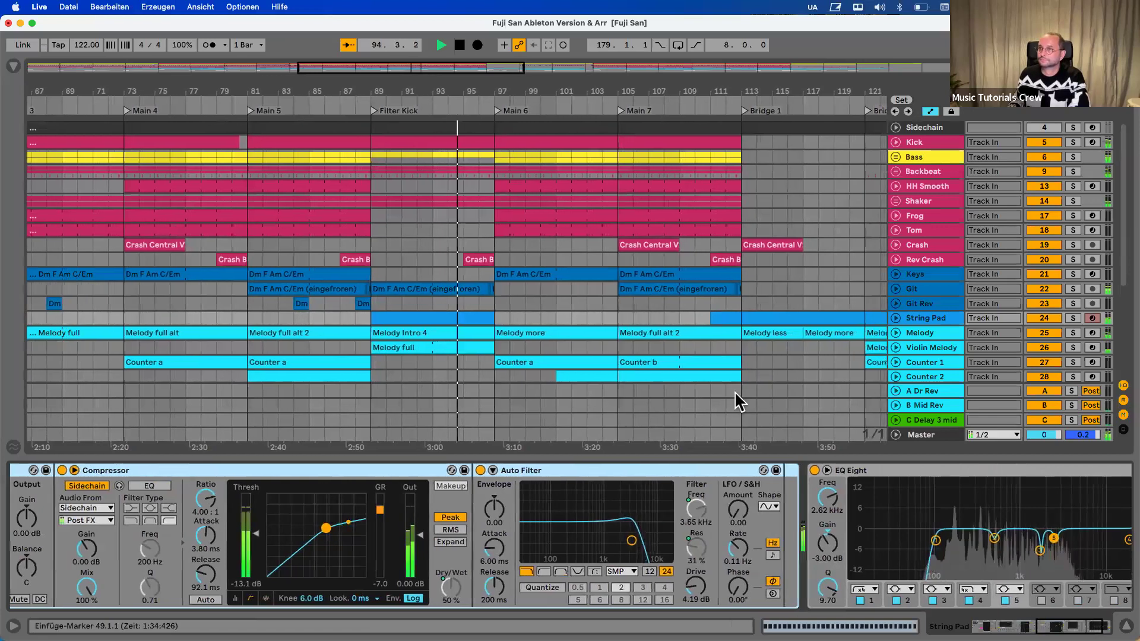
Open the Melody more clip at Main 6 in the note editor and shrink the editor to give the arrangement more room
double_click(522, 334)
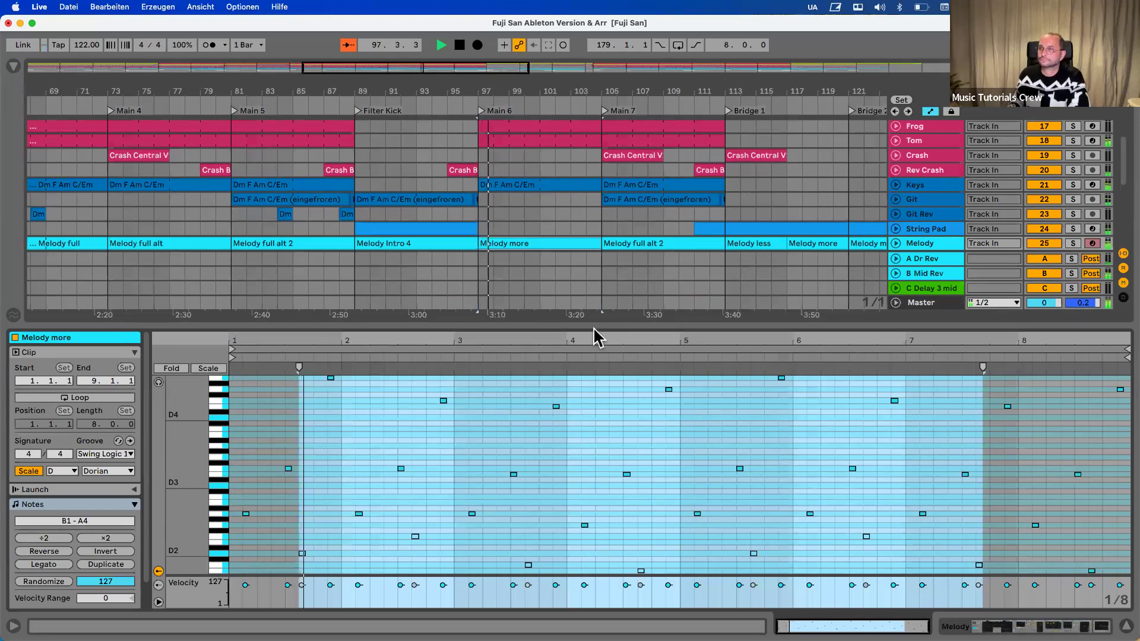
left_click_drag(609, 326, 611, 429)
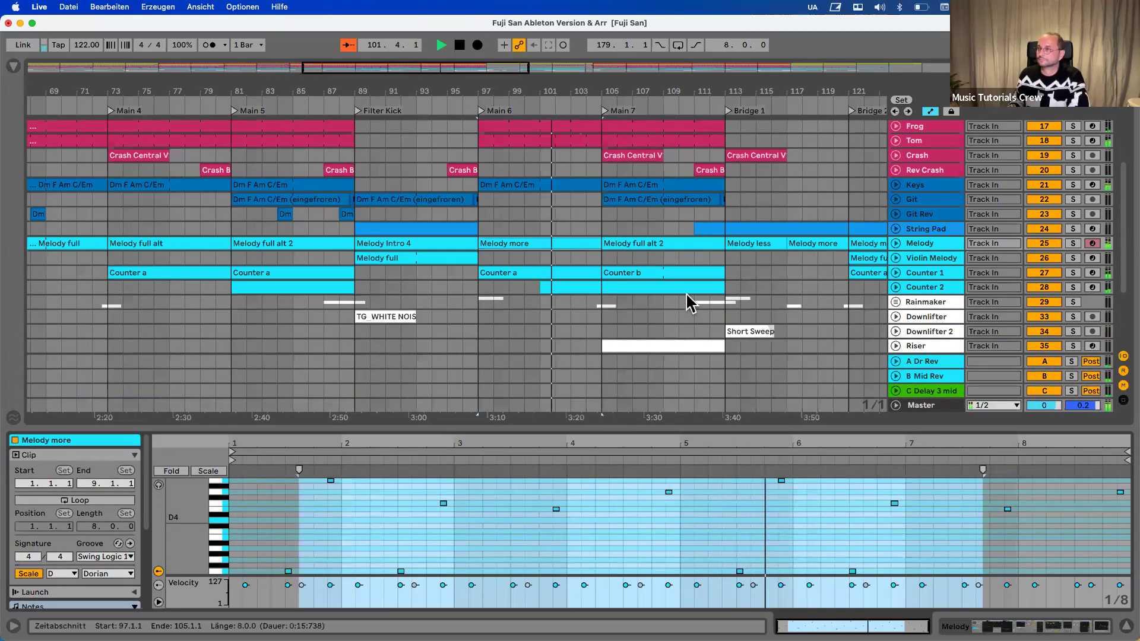
scroll(781, 302, "down", 1)
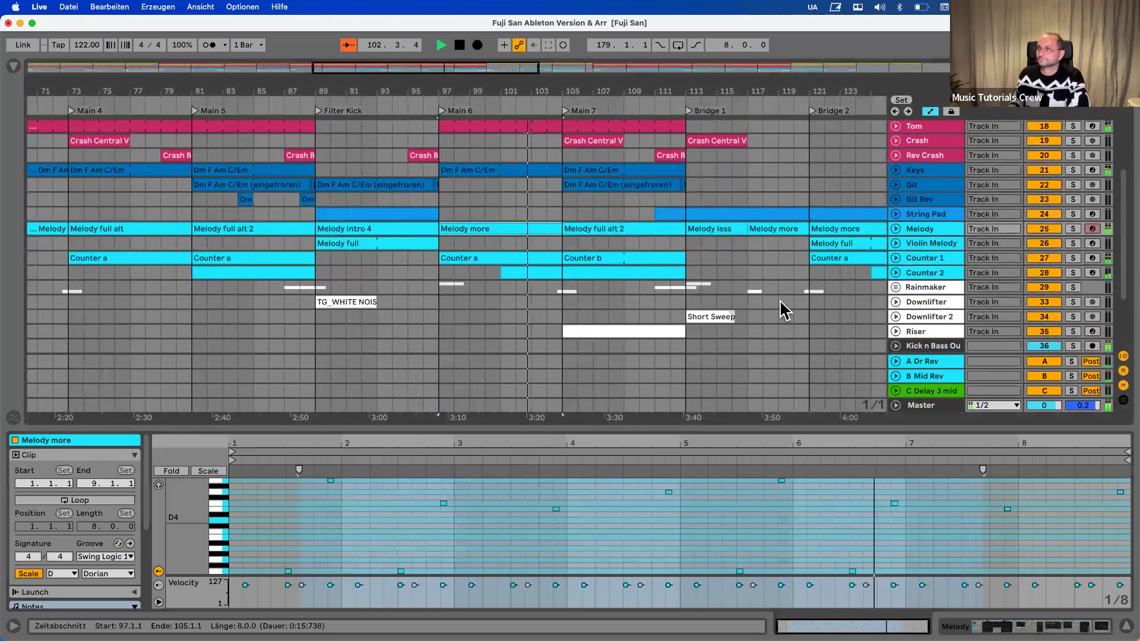
Display the Frog track's device chain, examining the sampler's zone list and the effects from Drum Buss to EQ Eight
scroll(782, 300, "up", 5)
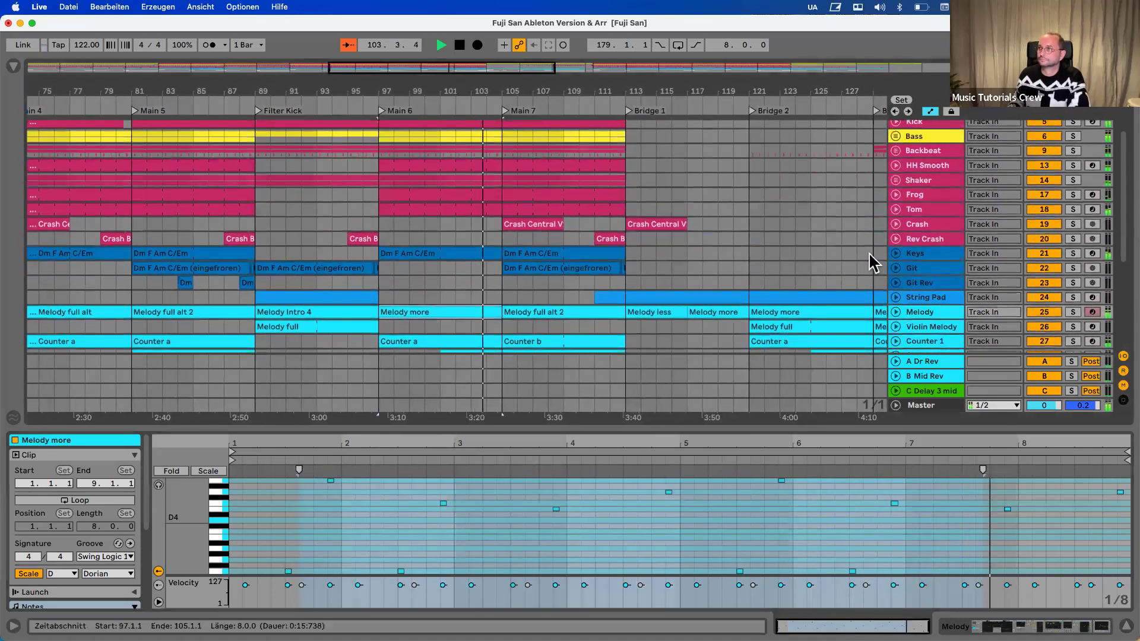
left_click(921, 194)
left_click(921, 194)
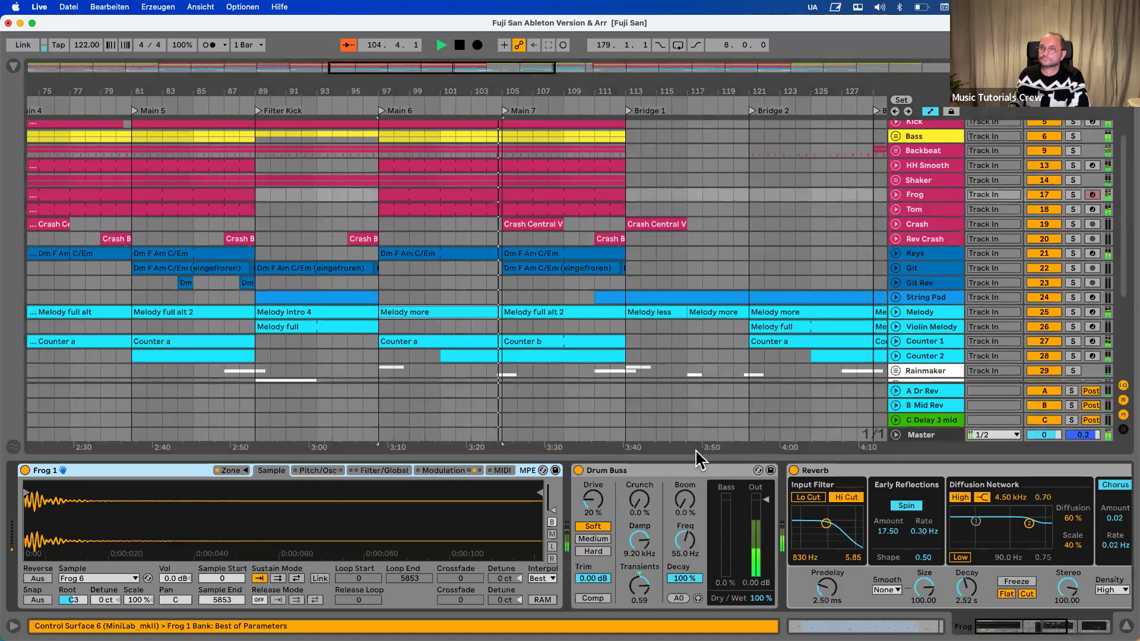
left_click(242, 471)
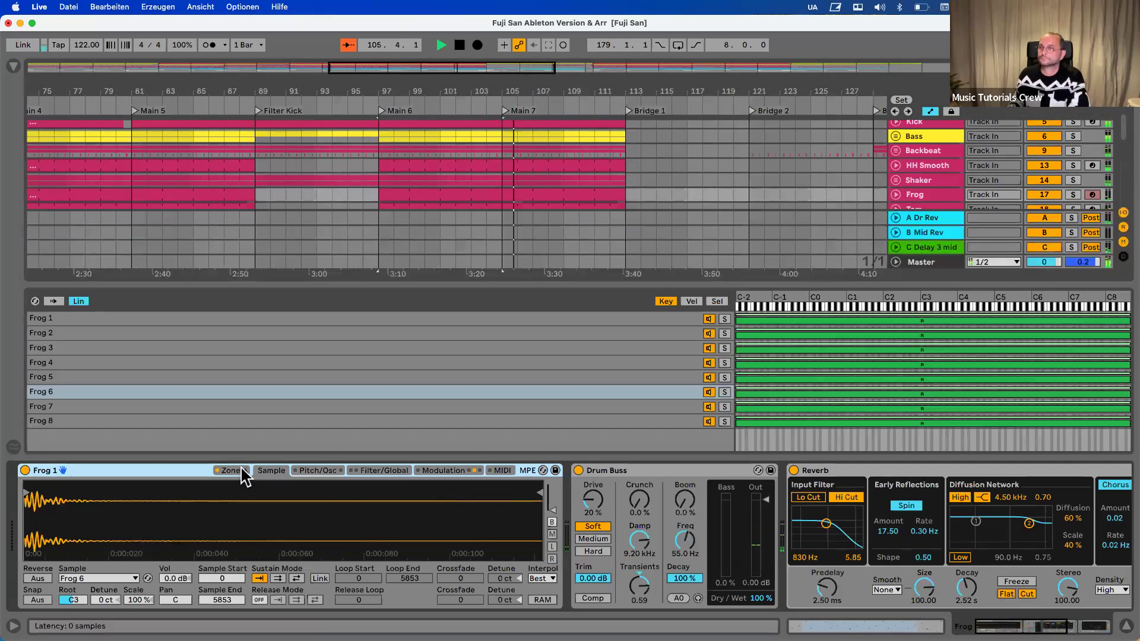
left_click(242, 471)
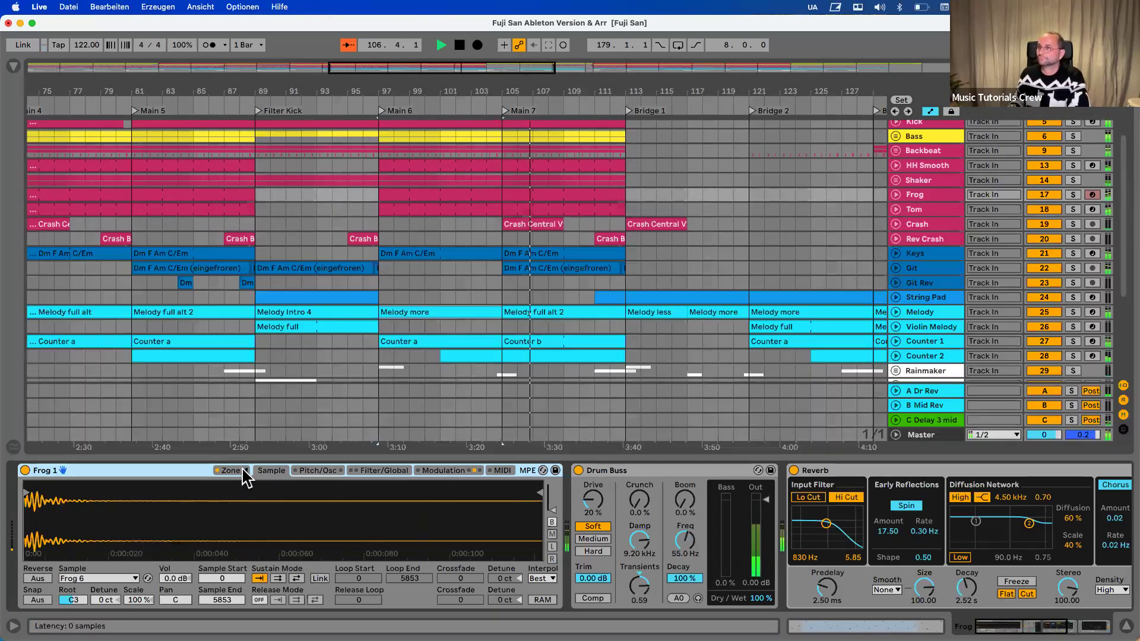
scroll(443, 539, "right", 10)
scroll(443, 538, "right", 8)
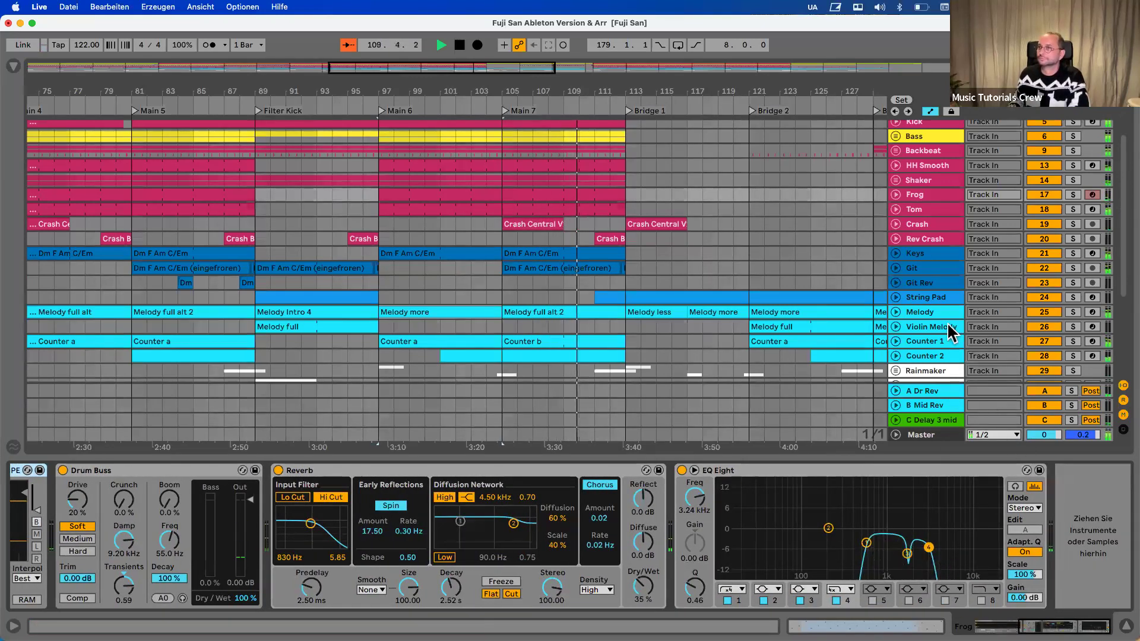
Display the Counter 1 track's device chain and end the playback with the master volume faded out
left_click(921, 341)
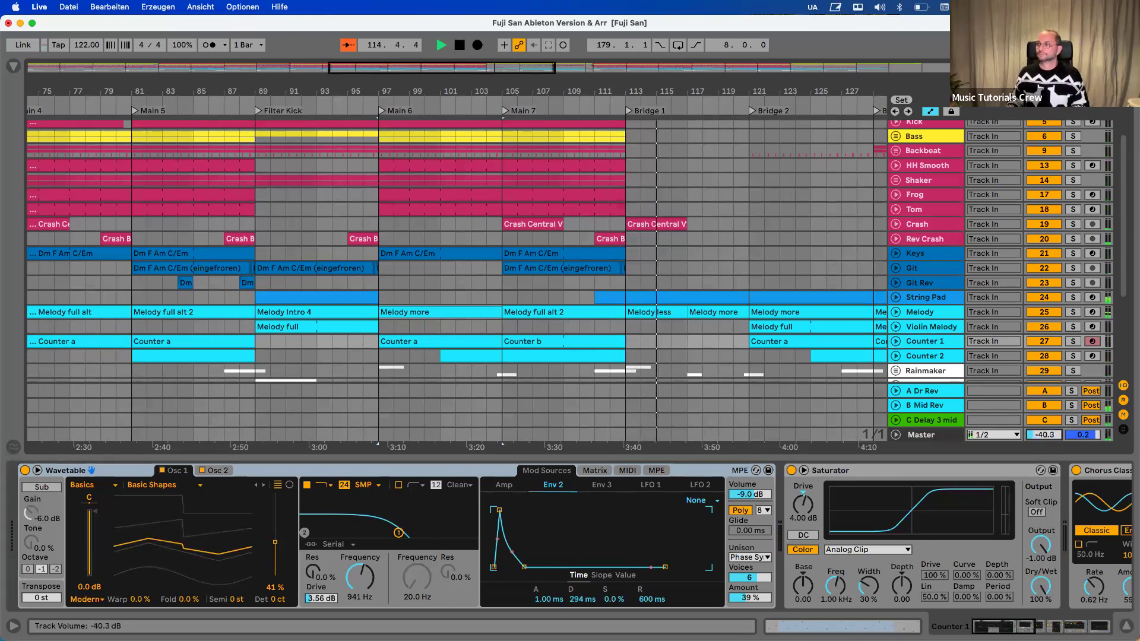
left_click(396, 195)
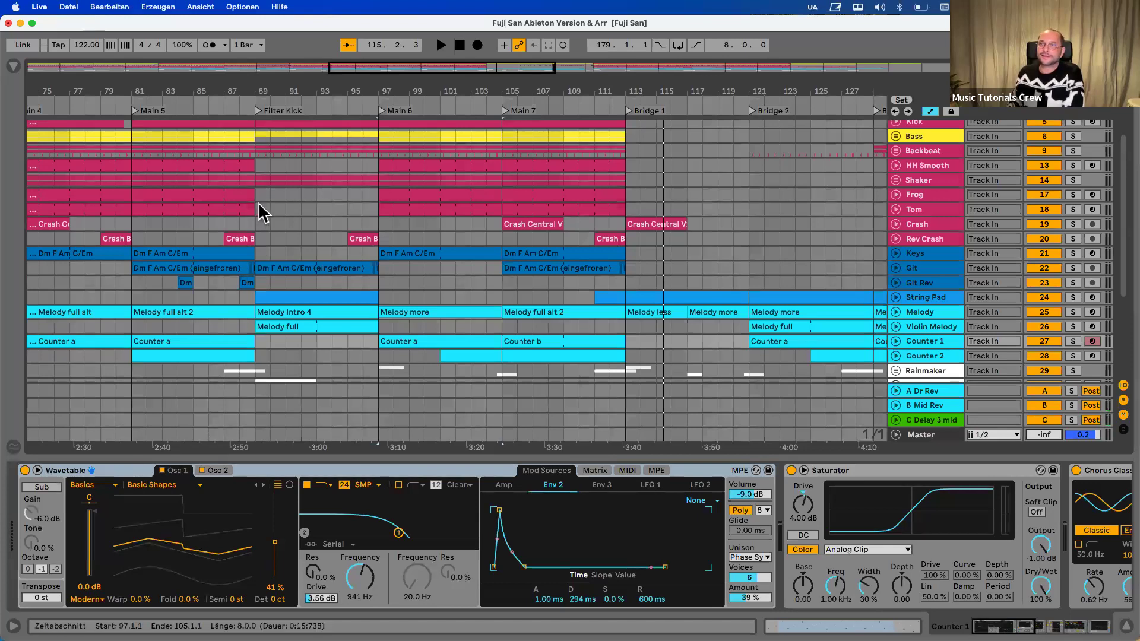
Open the recently used Live Set I feel deeper Ableton Version.als
left_click(69, 7)
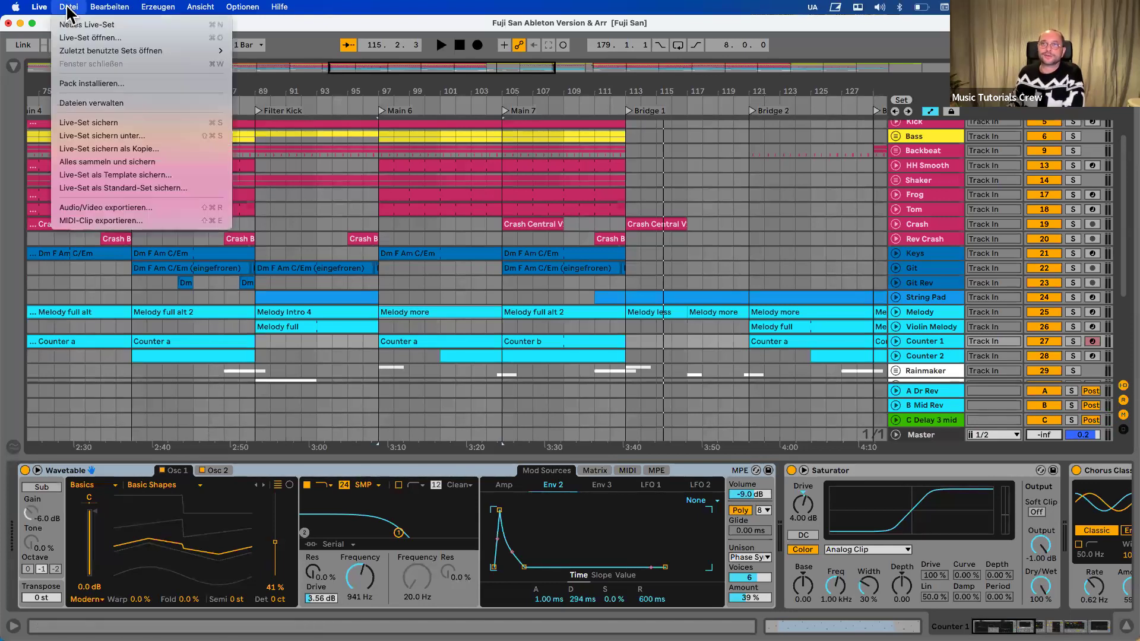
mouse_move(101, 50)
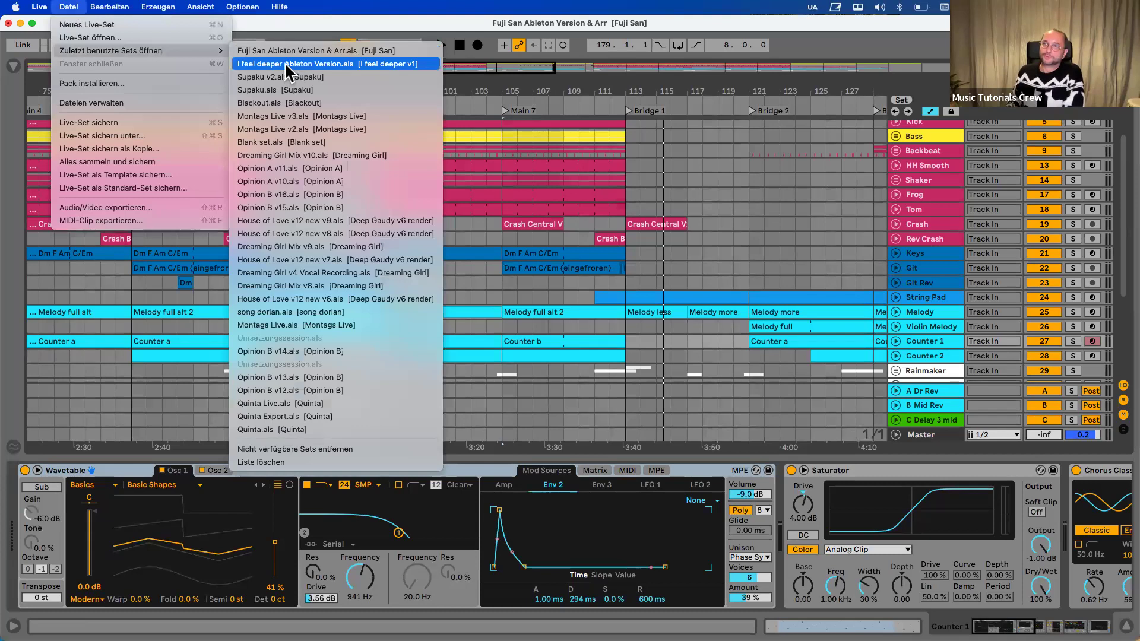
left_click(284, 63)
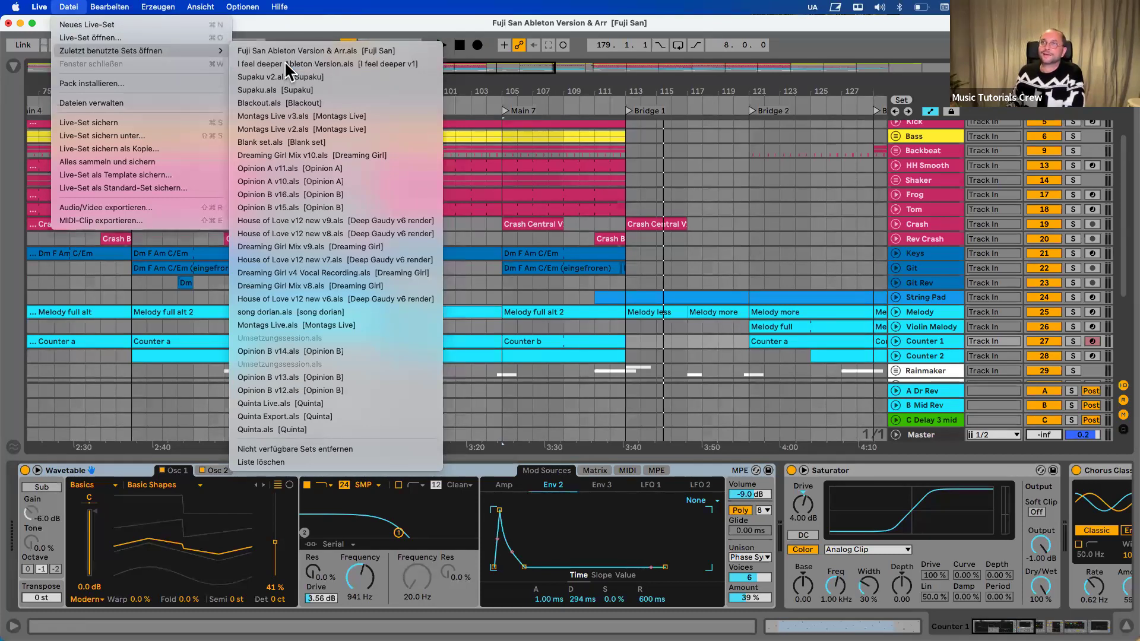
left_click(489, 367)
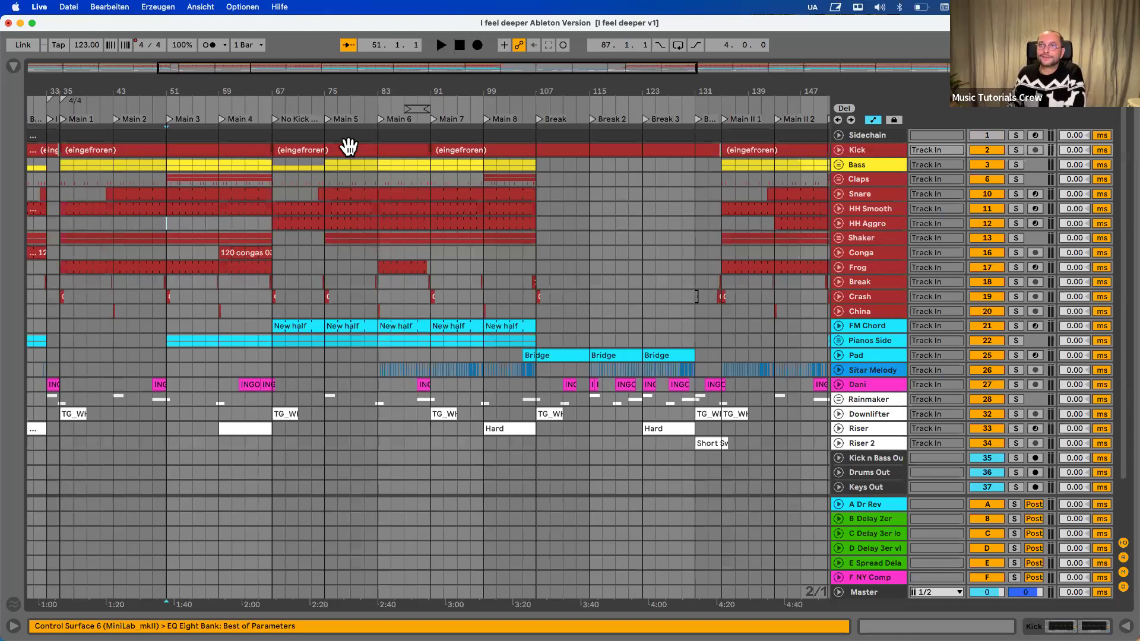
Place the insert marker at bar 51 of the HH Aggro track, where Main 3 starts, and start playback
left_click_drag(331, 88, 210, 88)
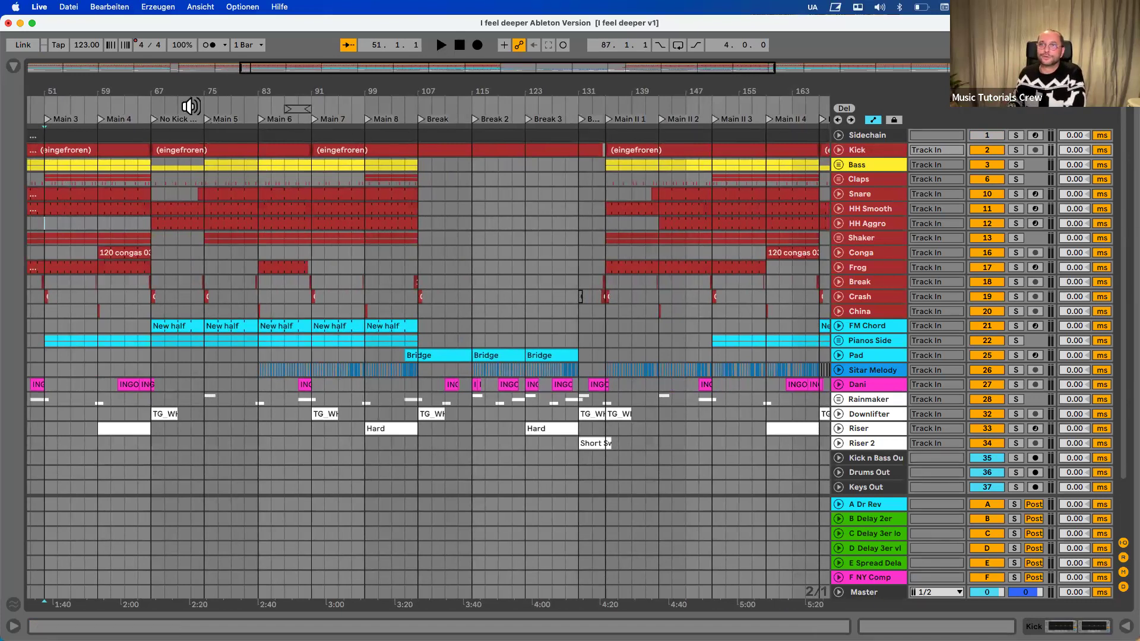
left_click_drag(151, 89, 359, 123)
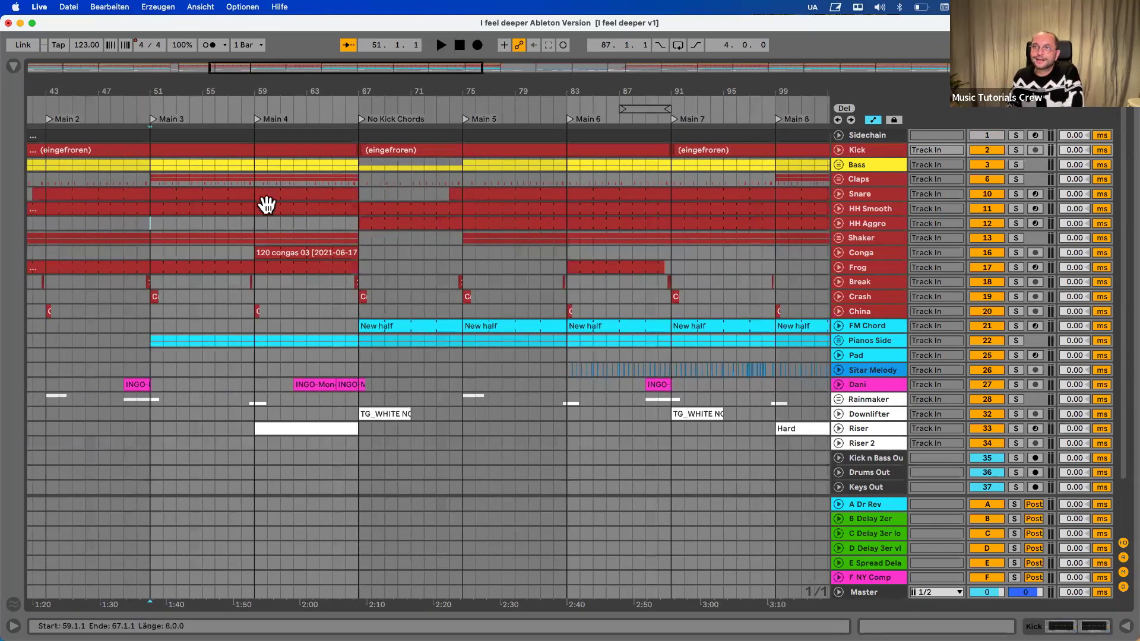
left_click(148, 224)
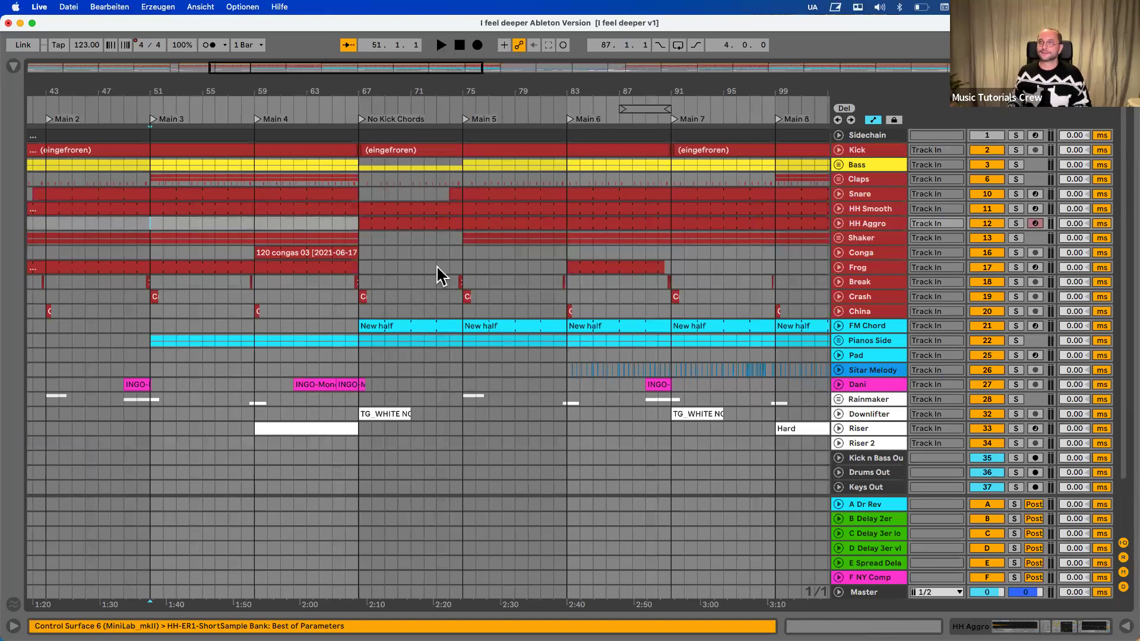
key("space")
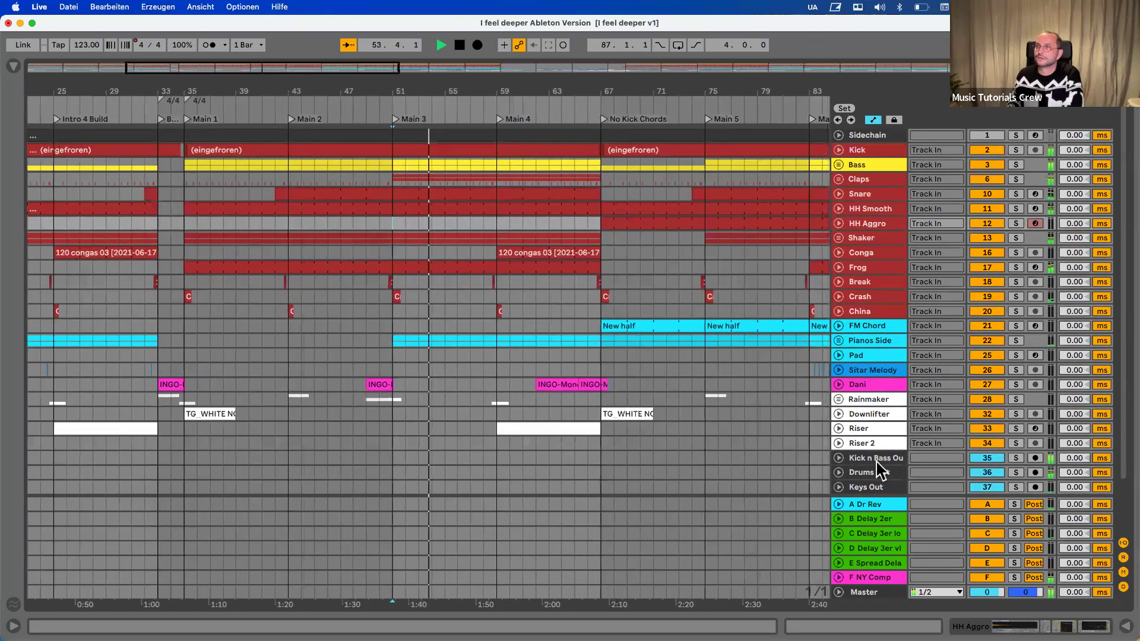
Unfold the Bass group and display the group's own device chain with Channel EQ and Saturator
left_click(839, 164)
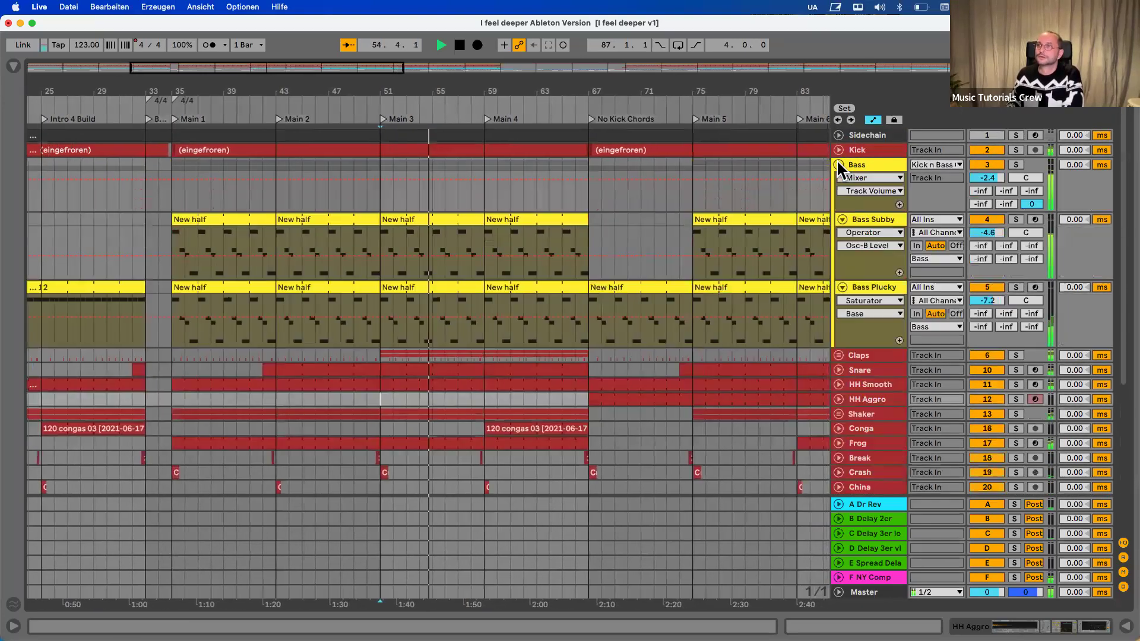
left_click(868, 160)
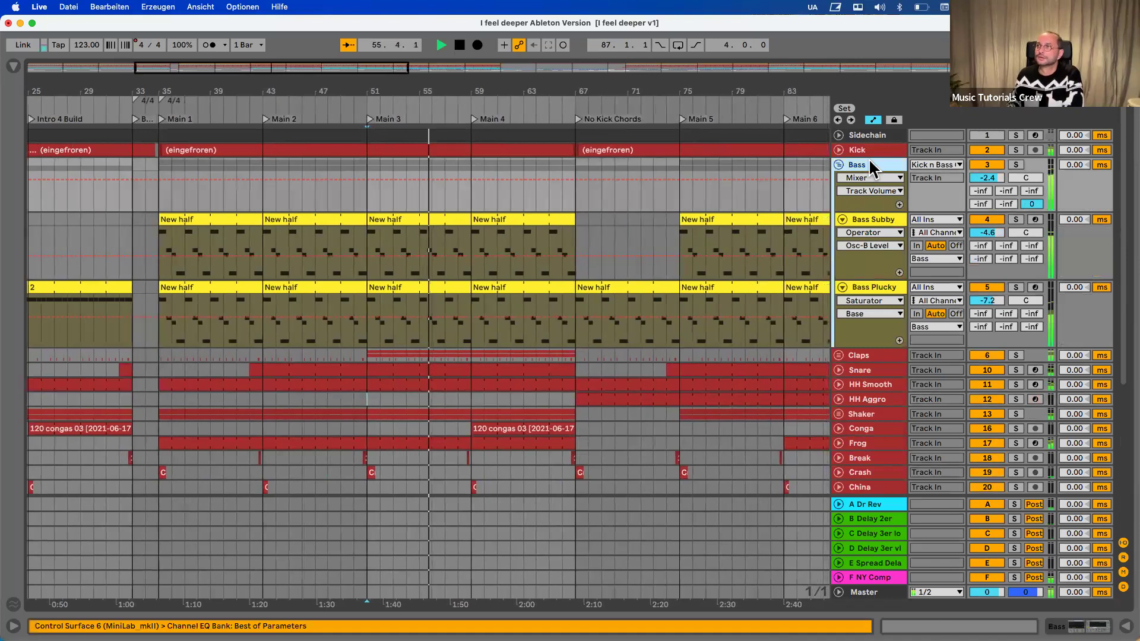
double_click(871, 161)
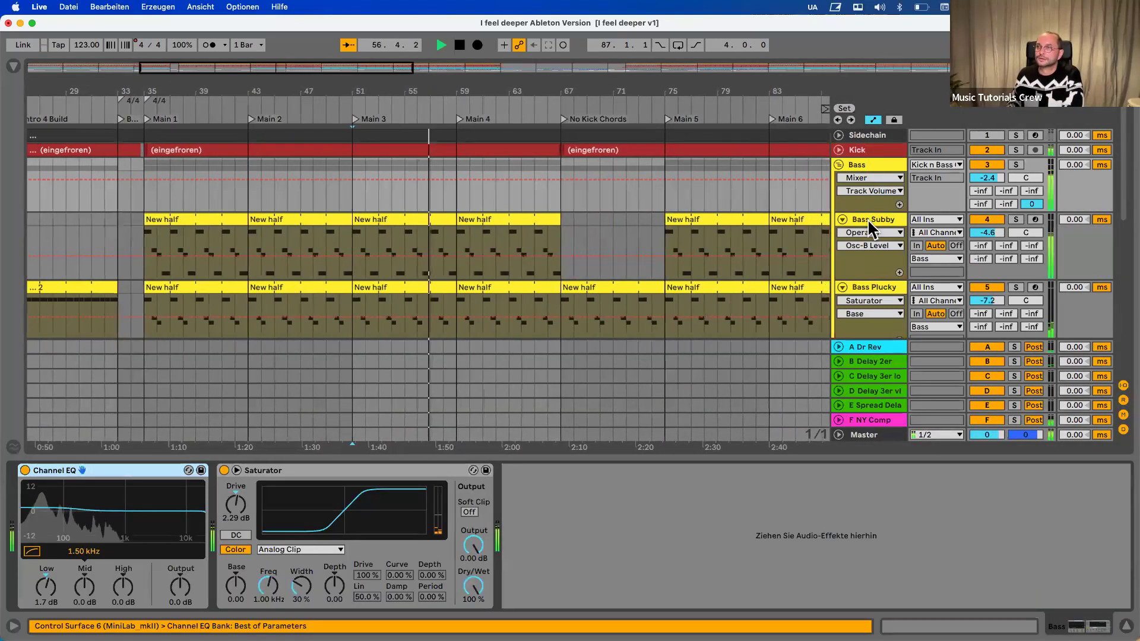
Display the Bass Subby track's device chain and view Operator's envelopes, switching to another oscillator
left_click(868, 218)
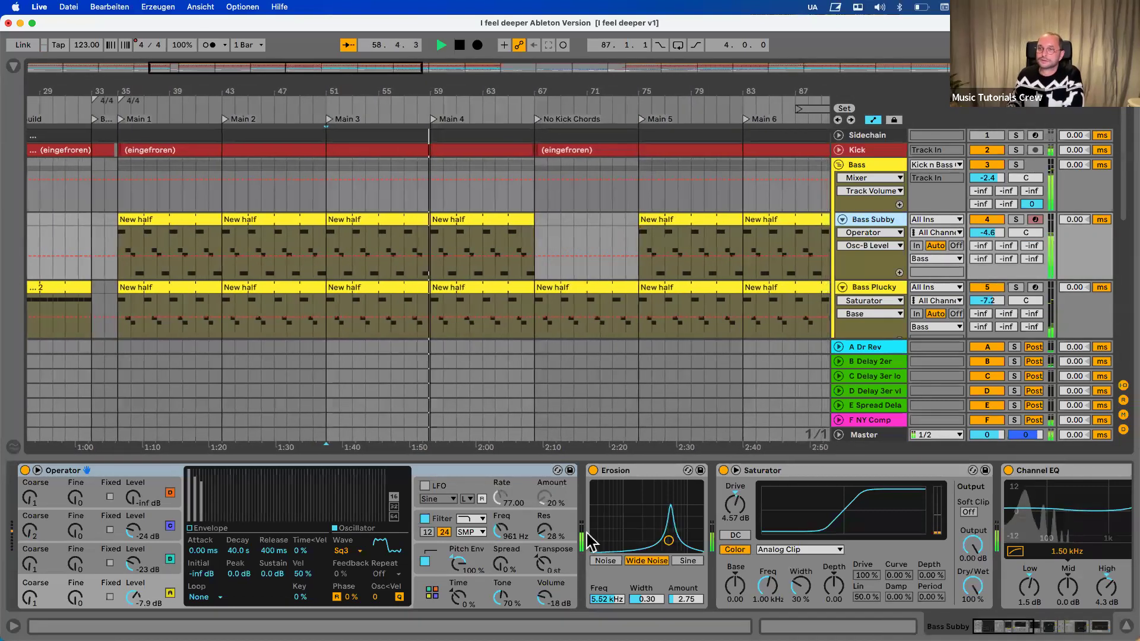
left_click(190, 528)
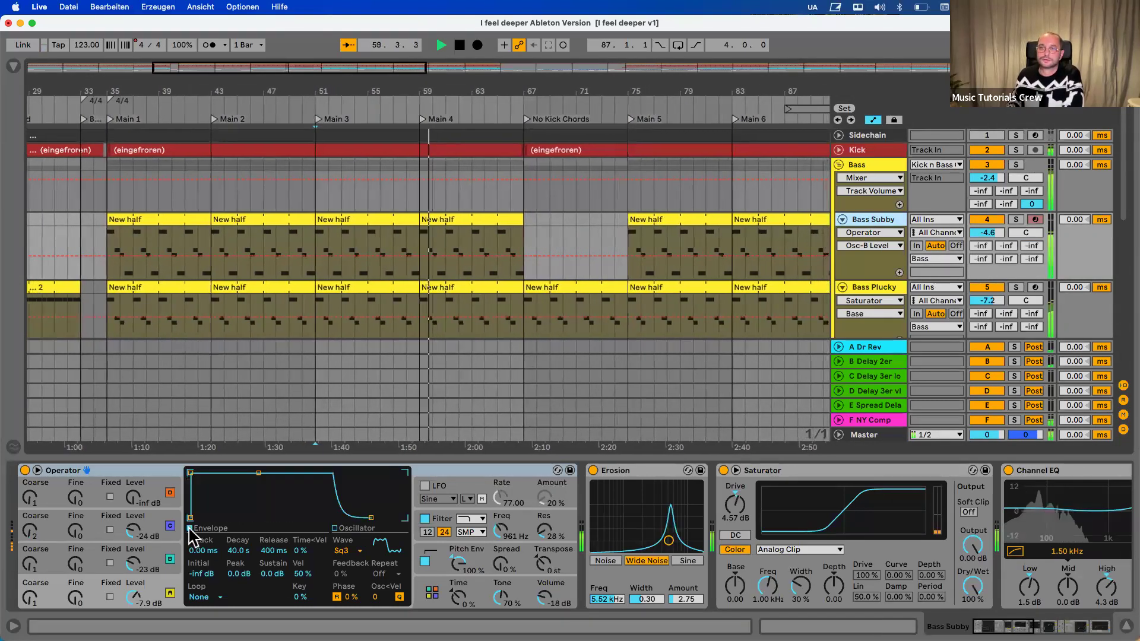
left_click(152, 537)
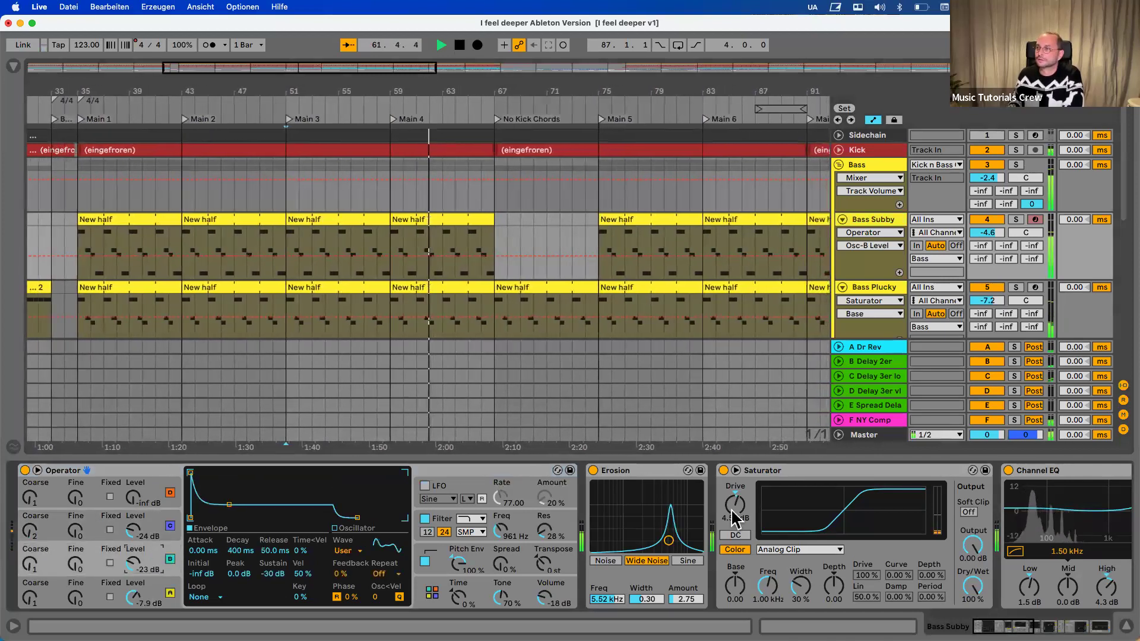
Look through the effects after Operator in the Bass Subby chain, from Erosion to the final EQ Eight
scroll(841, 538, "right", 1)
scroll(841, 538, "right", 10)
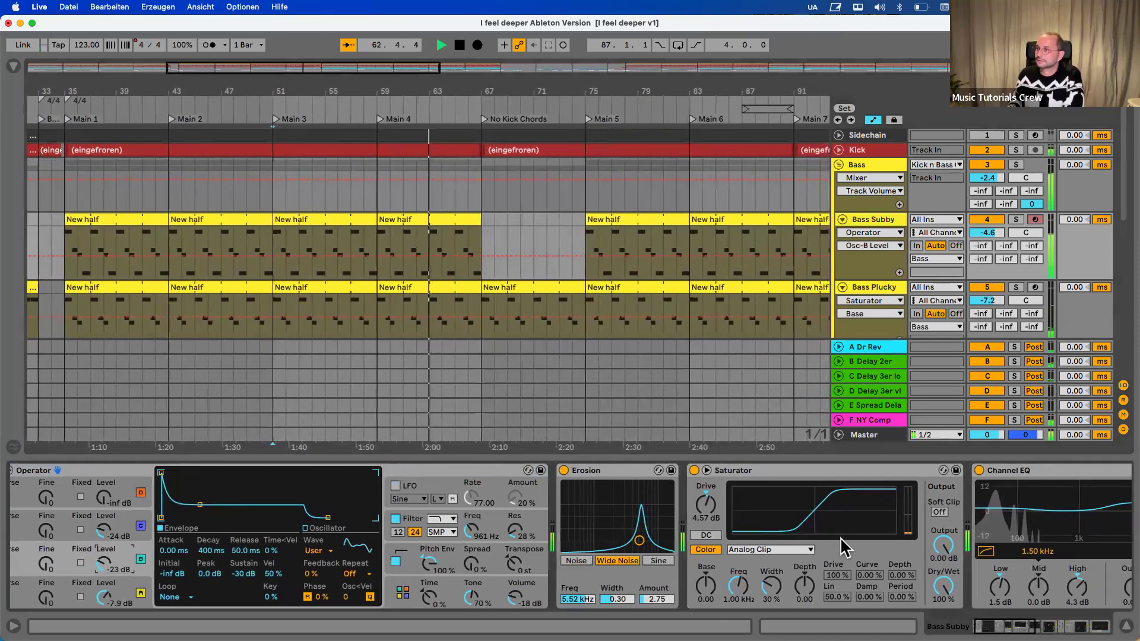
scroll(841, 539, "right", 15)
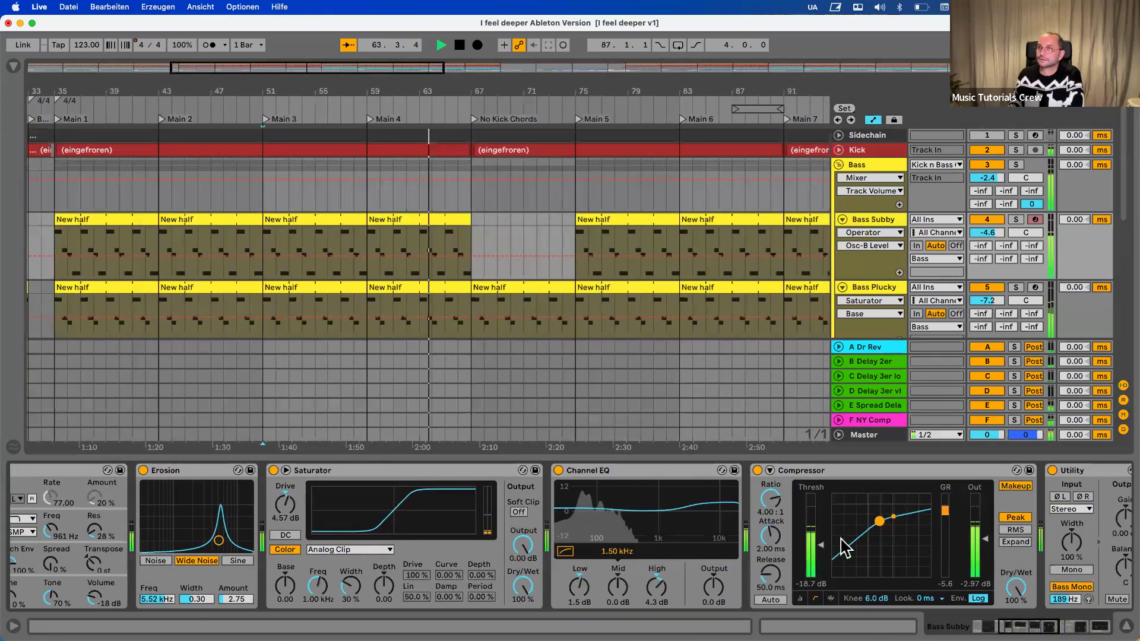
scroll(840, 538, "right", 10)
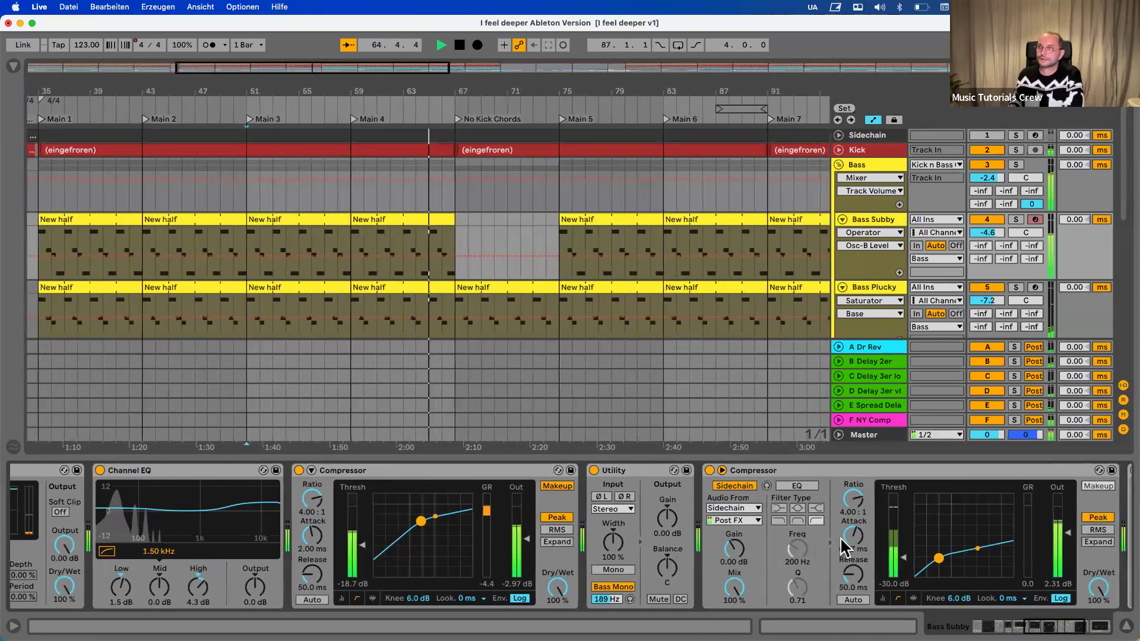
scroll(840, 537, "right", 6)
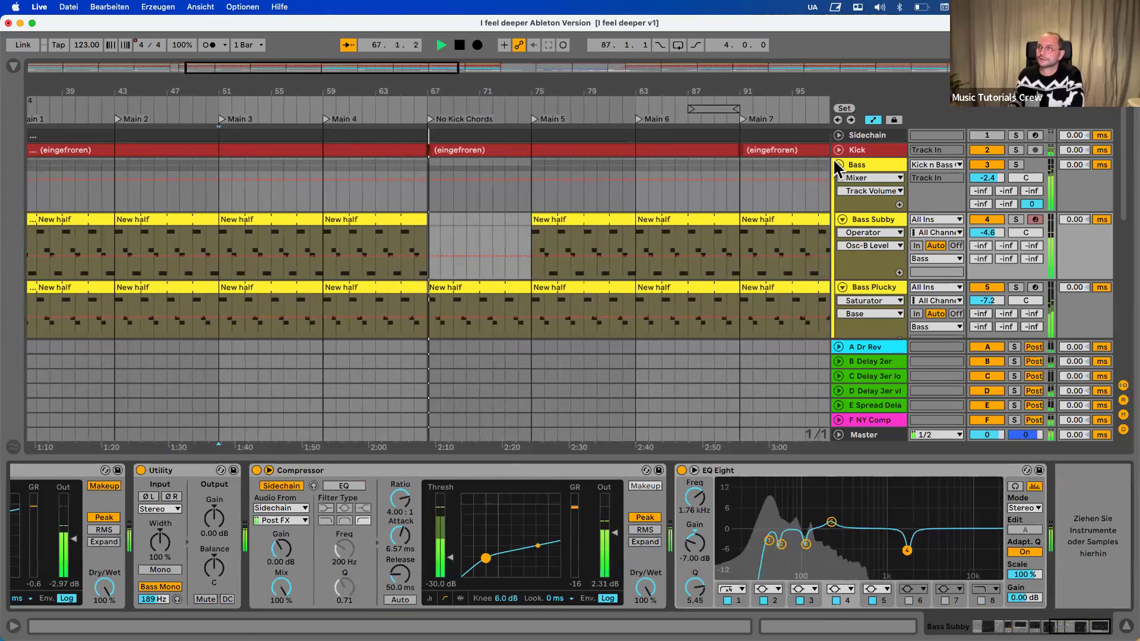
Fold the Bass group and display the FM Chord track's device chain
left_click(838, 164)
scroll(858, 238, "down", 3)
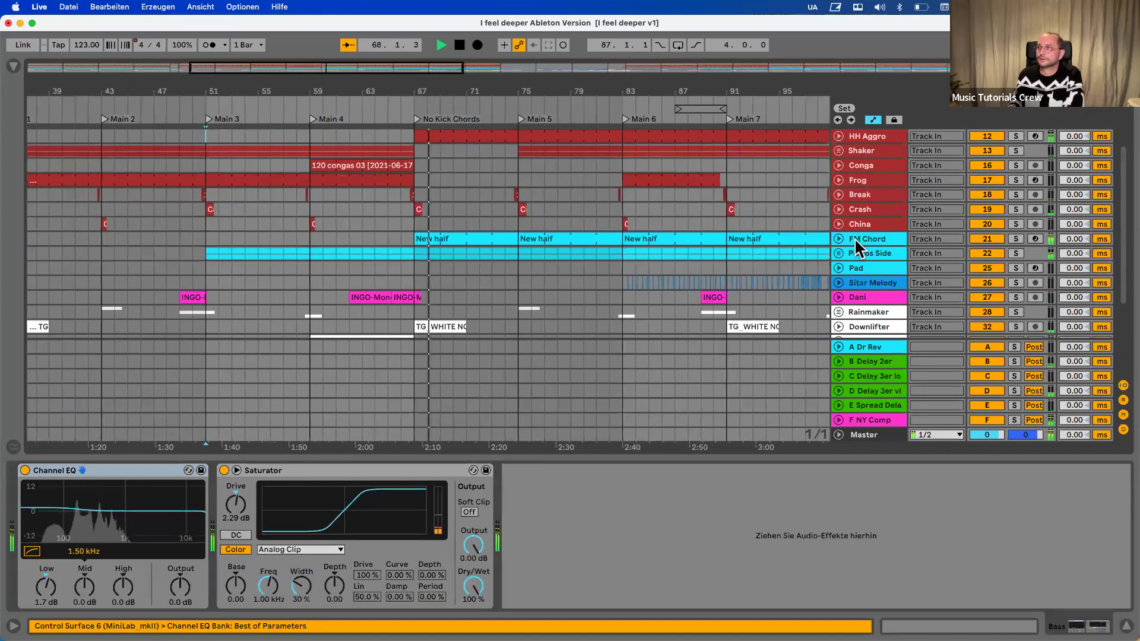
left_click(856, 239)
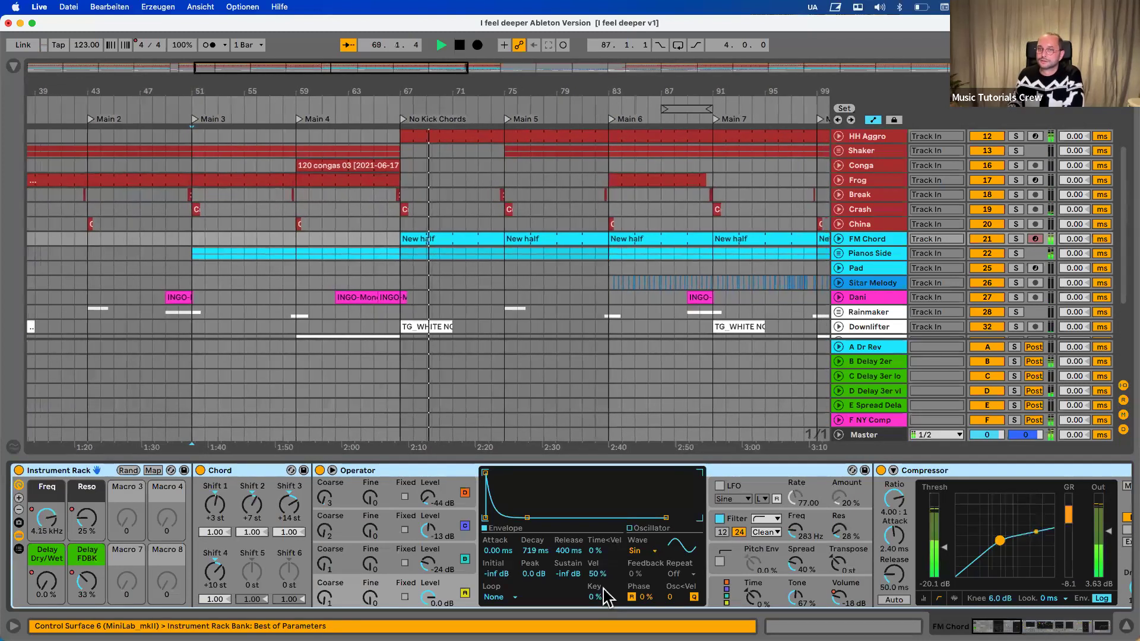
Examine the FM Chord devices from Chord and Operator through Compressor, Saturator, Reverb, Channel EQ, Auto Filter and Delay to EQ Eight
scroll(606, 595, "right", 1)
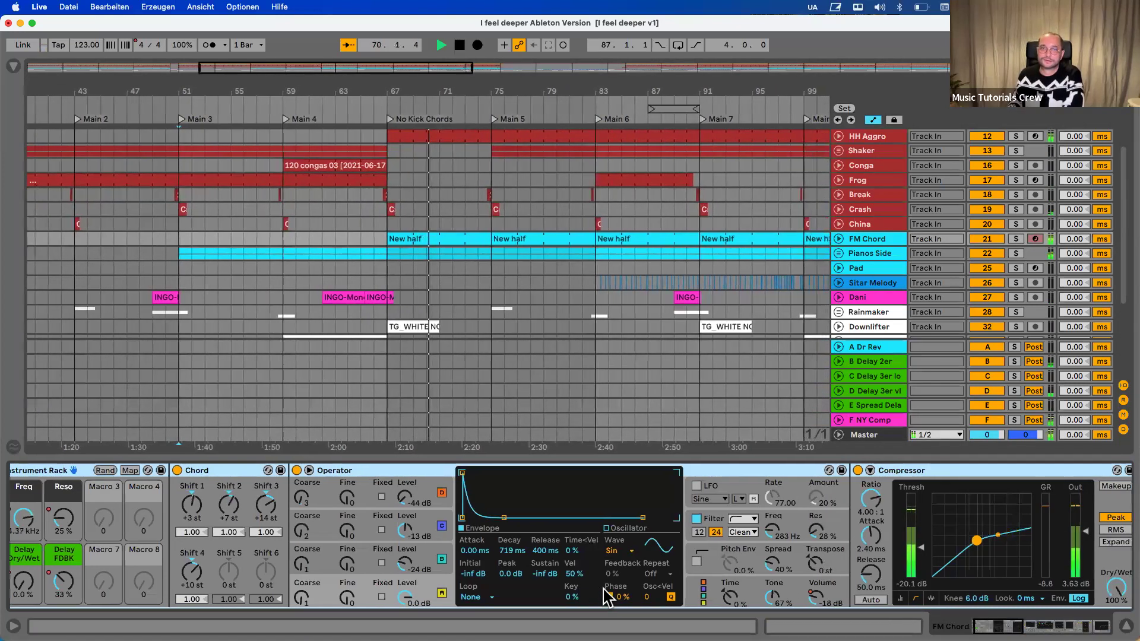
scroll(607, 596, "right", 1)
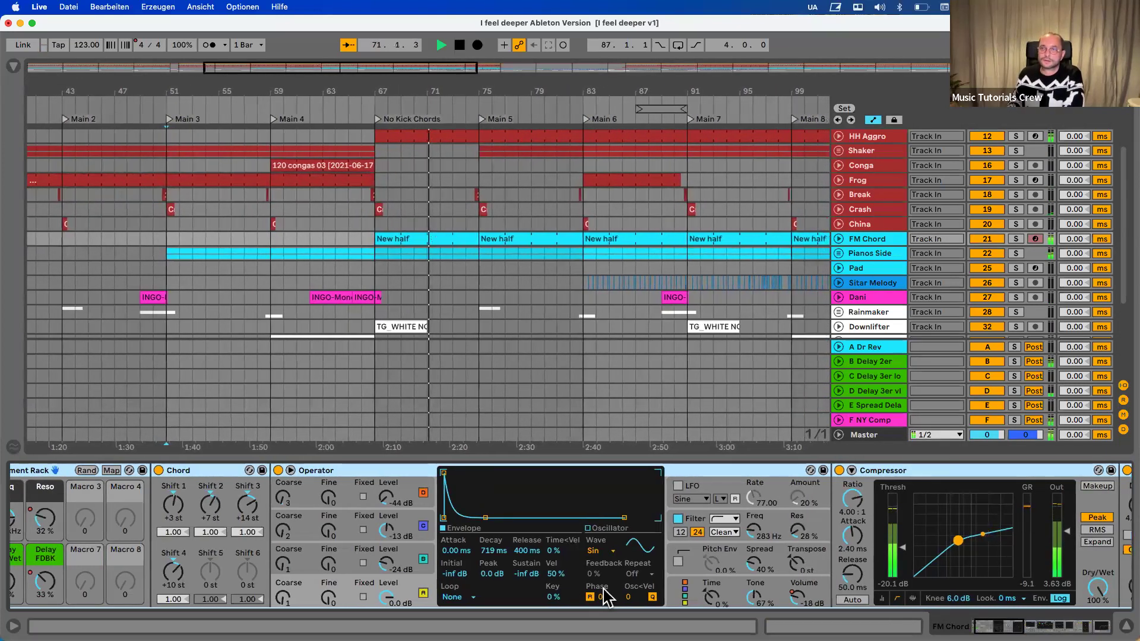
scroll(605, 596, "right", 3)
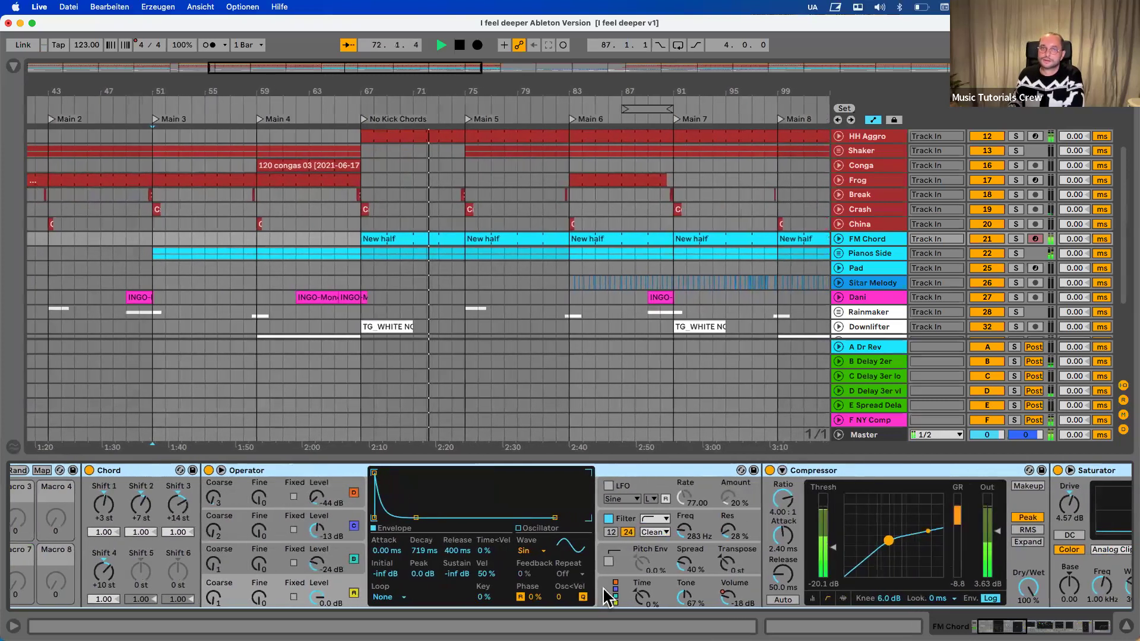
scroll(604, 587, "right", 9)
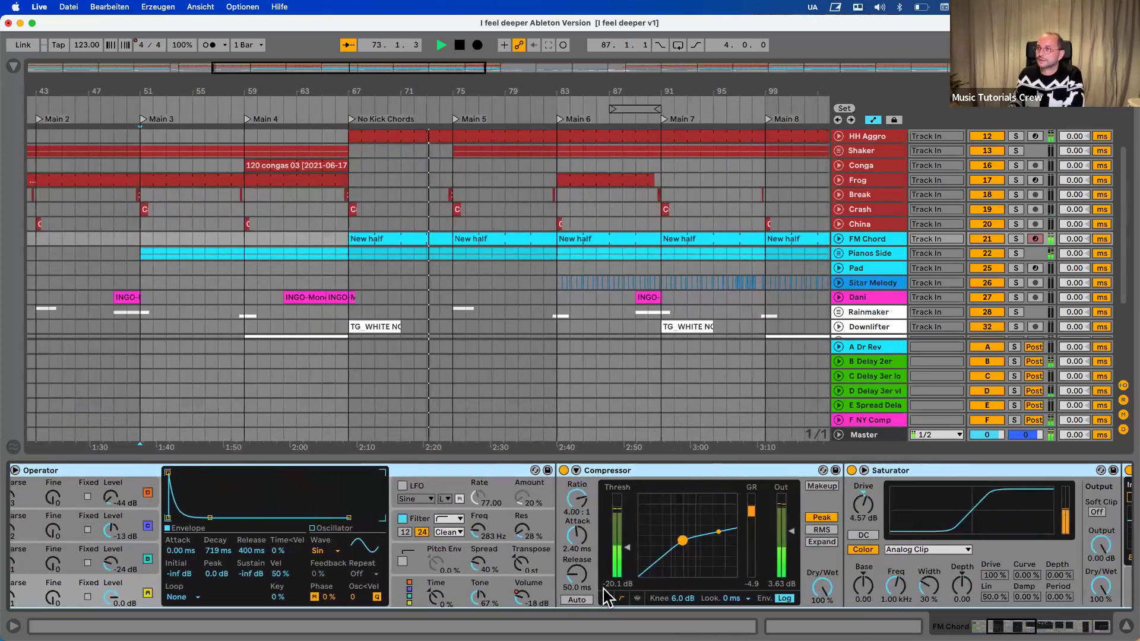
scroll(604, 589, "right", 14)
scroll(606, 596, "right", 14)
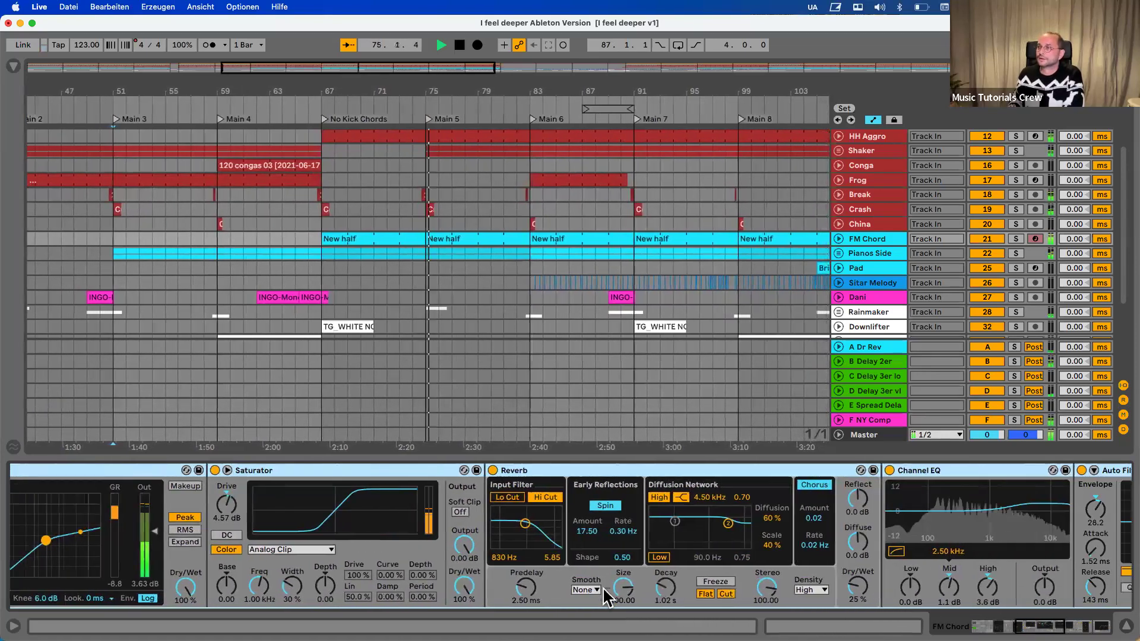
scroll(605, 596, "right", 14)
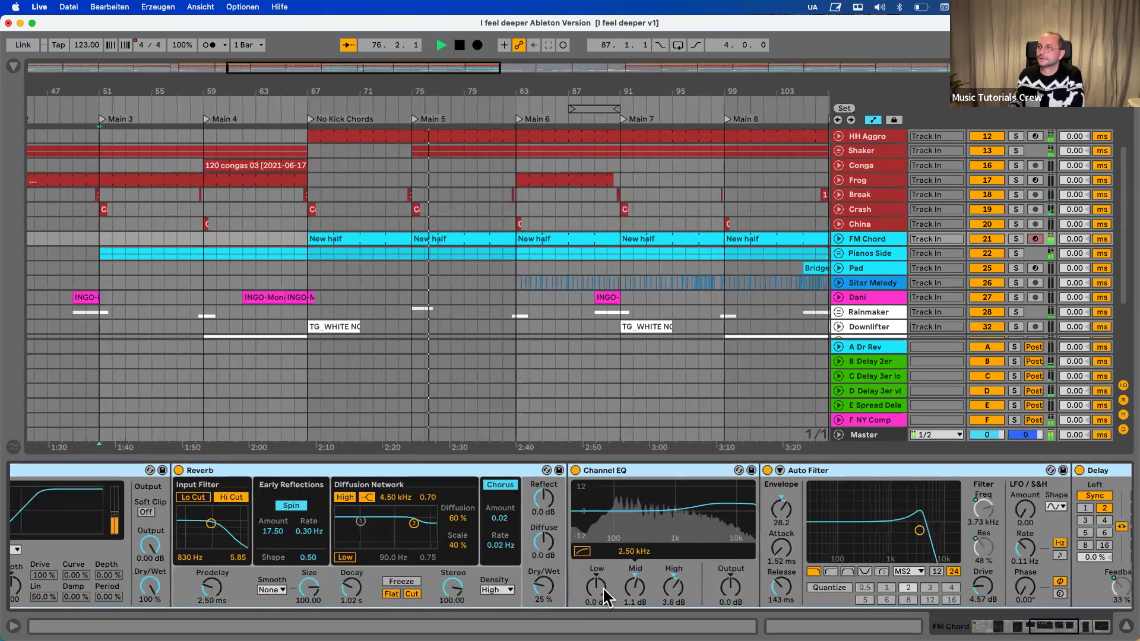
scroll(603, 589, "right", 9)
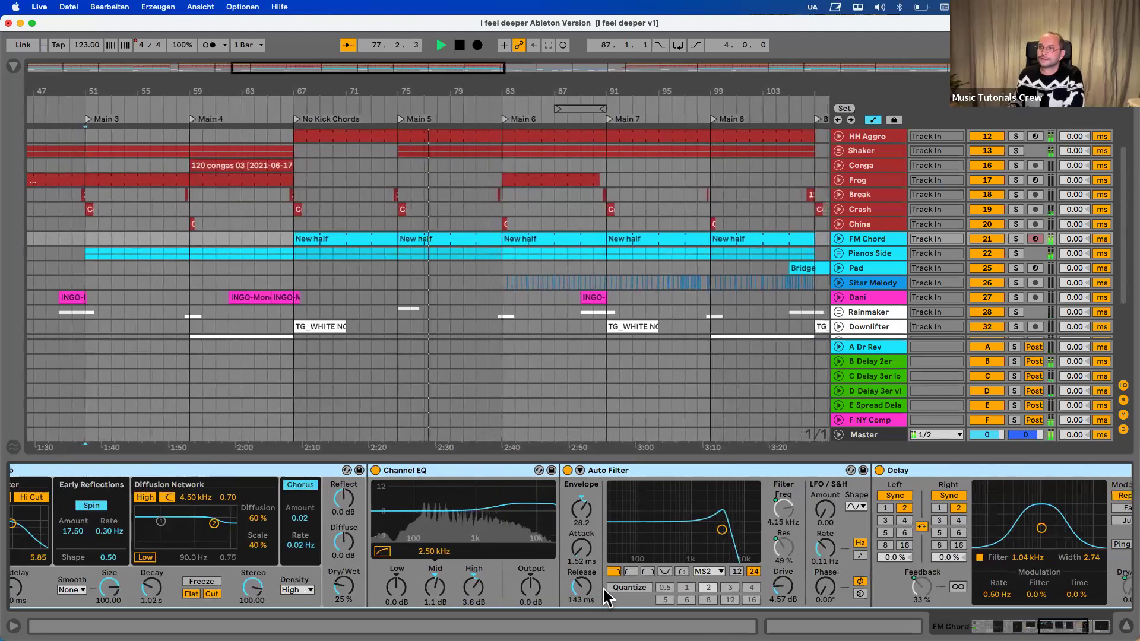
scroll(604, 587, "right", 13)
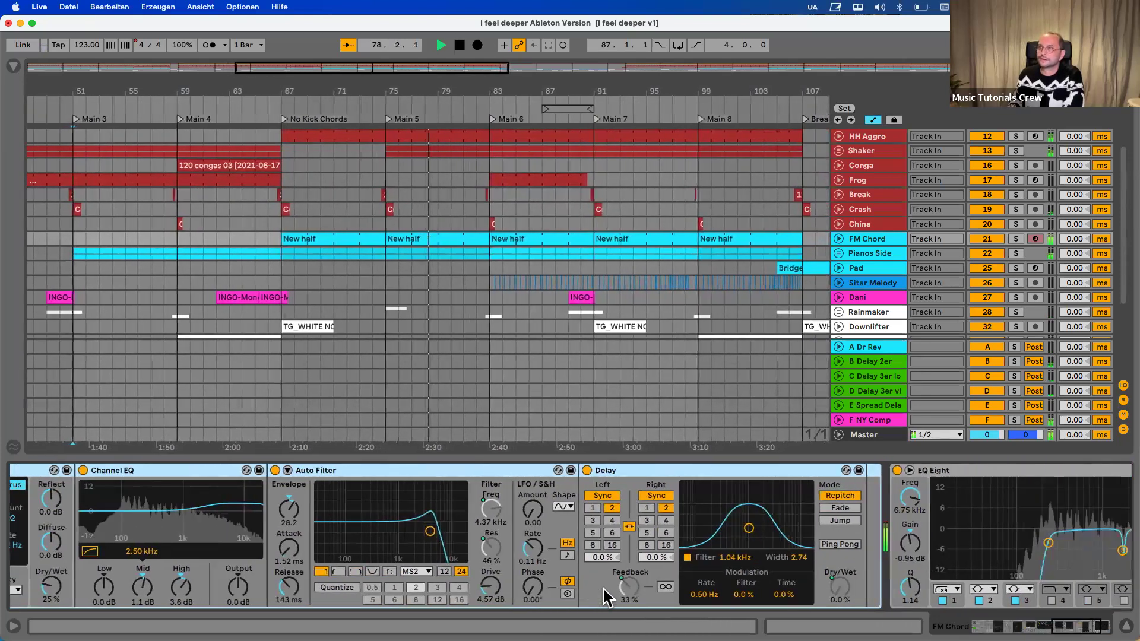
scroll(604, 596, "right", 3)
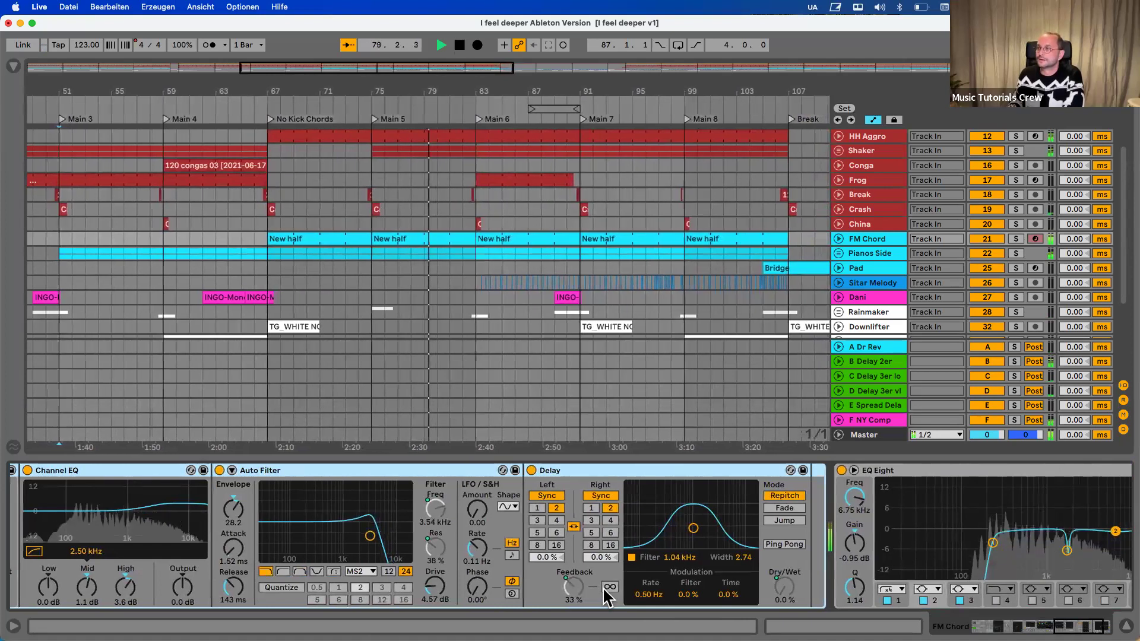
scroll(603, 588, "right", 7)
scroll(603, 588, "left", 8)
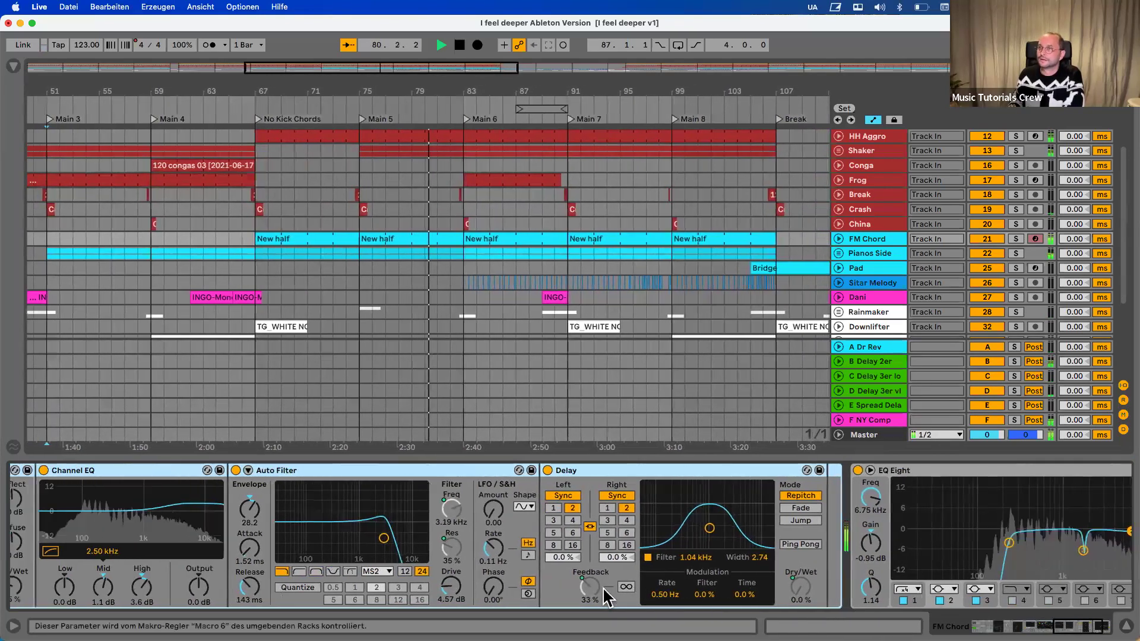
scroll(606, 597, "left", 3)
Open a New half clip on the FM Chord track and shrink the velocity lane to show its MIDI notes
double_click(422, 236)
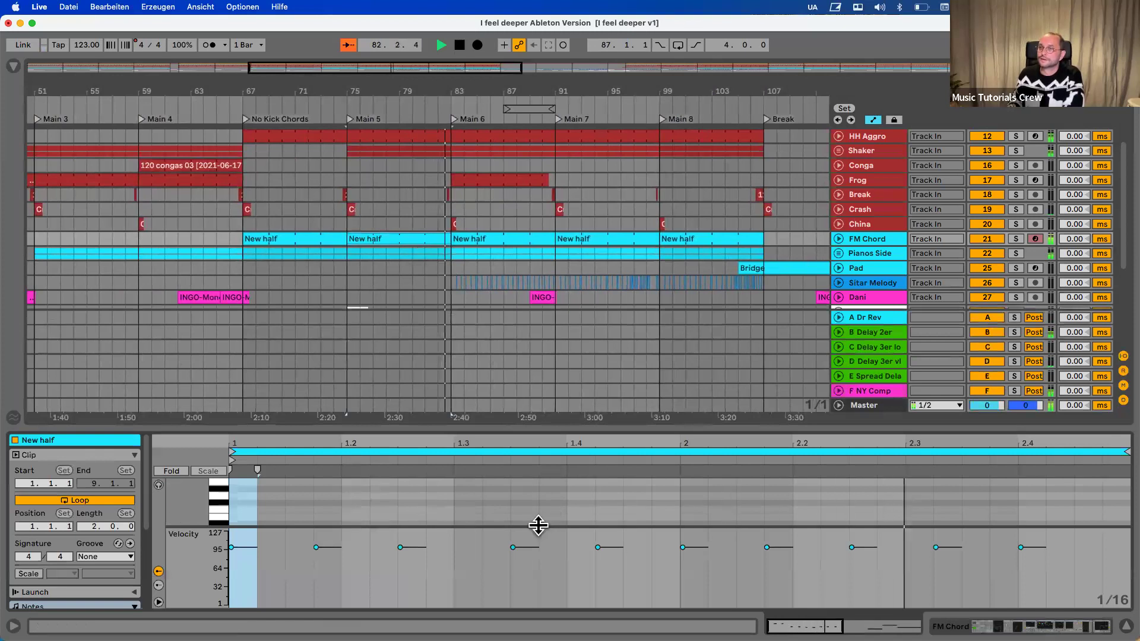
left_click_drag(538, 525, 535, 598)
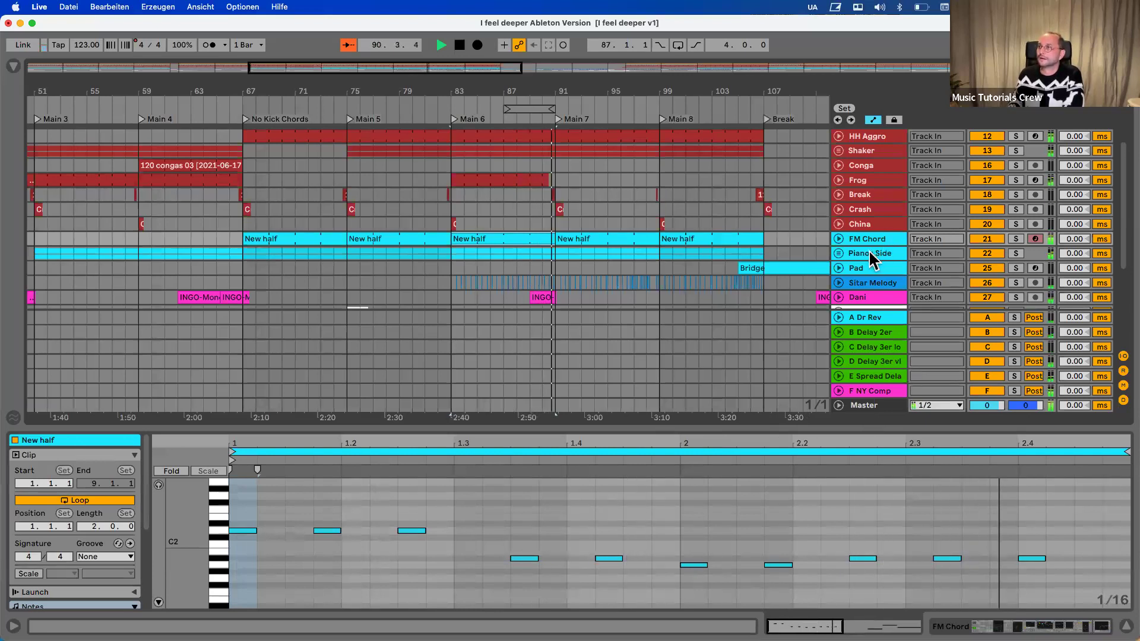
Display the Sitar Melody track's device chain
scroll(868, 249, "down", 5)
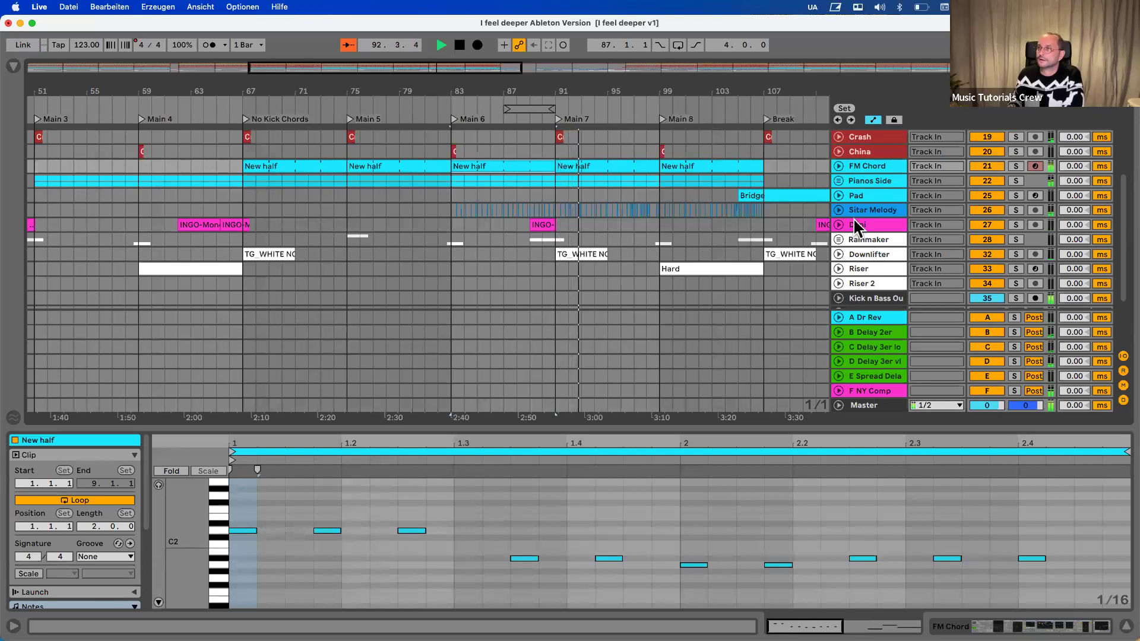
scroll(858, 229, "up", 4)
double_click(857, 262)
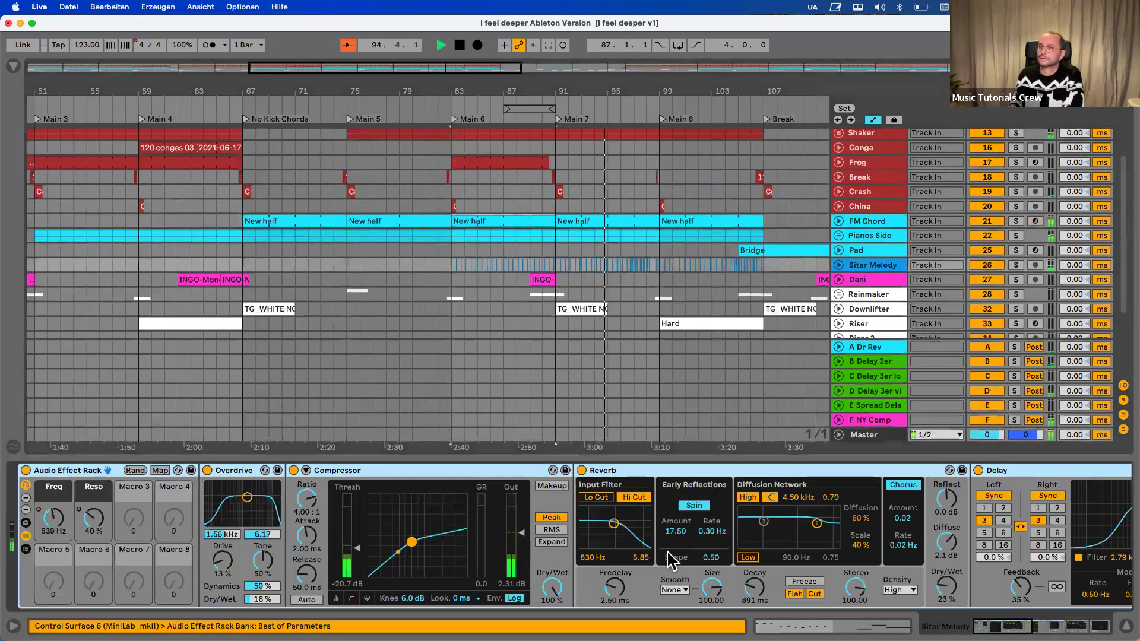
Examine the Sitar Melody effects from Overdrive and Compressor through Reverb, Delay, Utility and Auto Filter to the second Reverb and EQ Eight
scroll(671, 558, "right", 5)
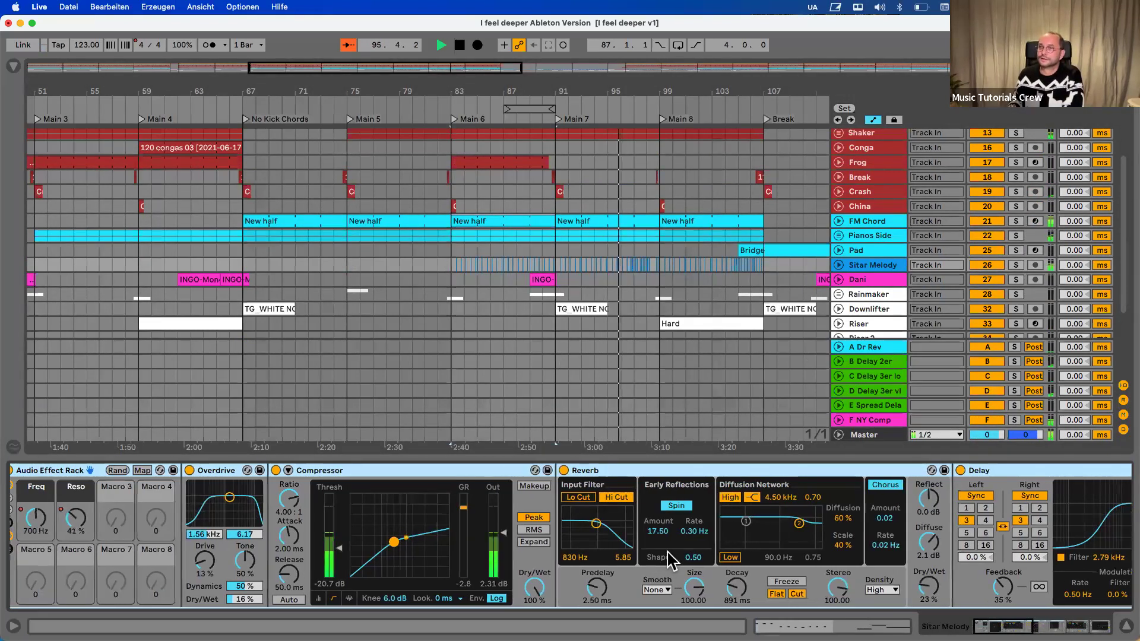
scroll(669, 559, "right", 7)
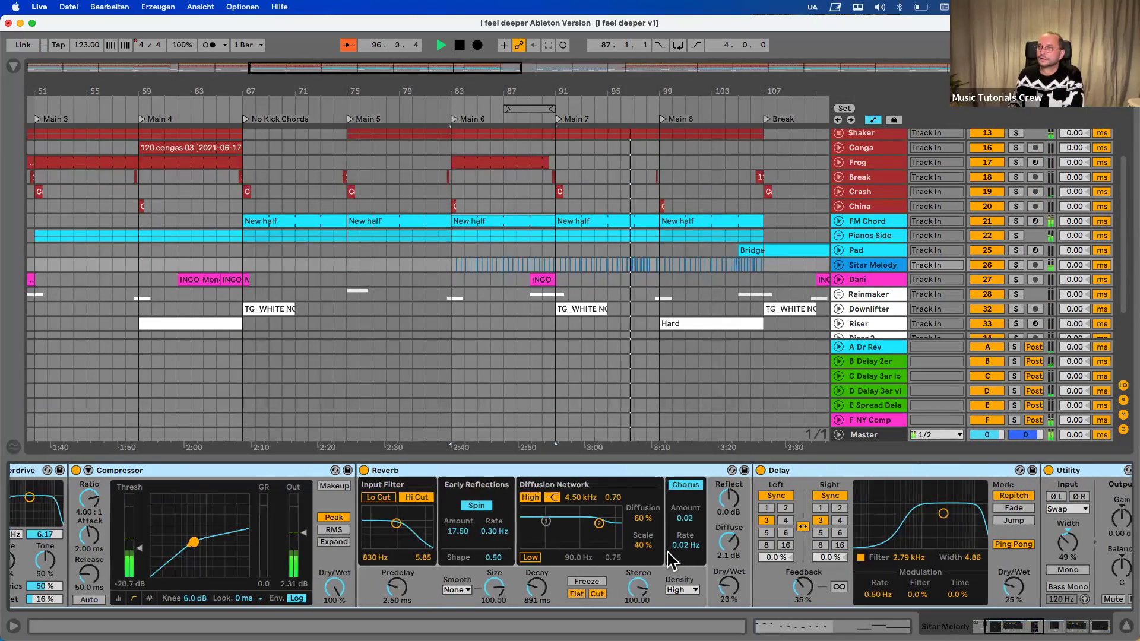
scroll(671, 558, "right", 4)
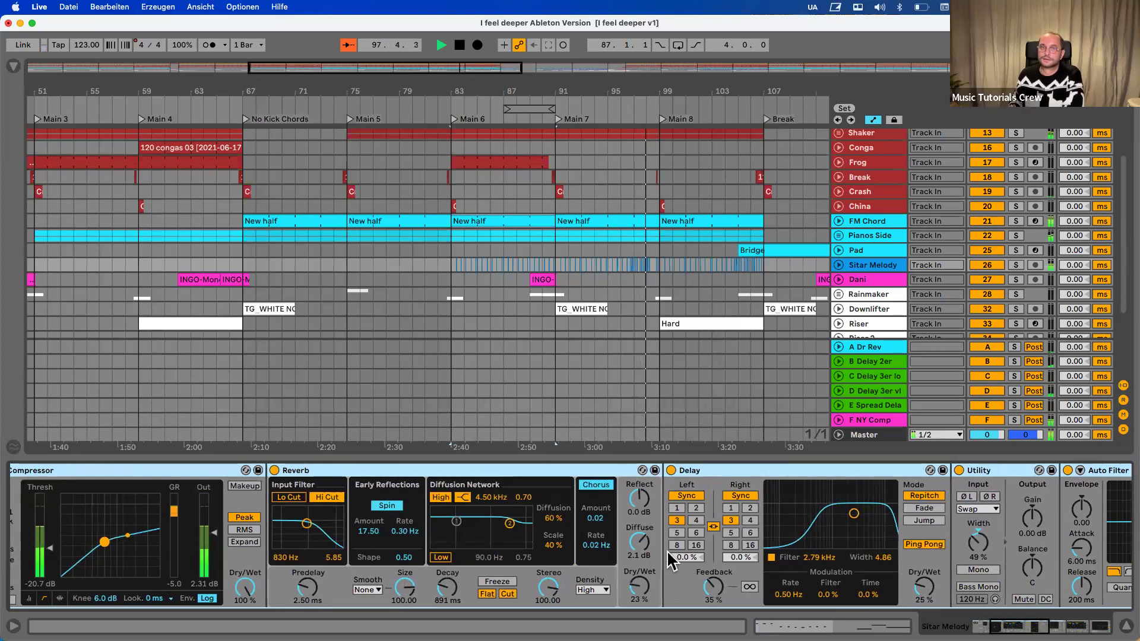
scroll(671, 561, "right", 4)
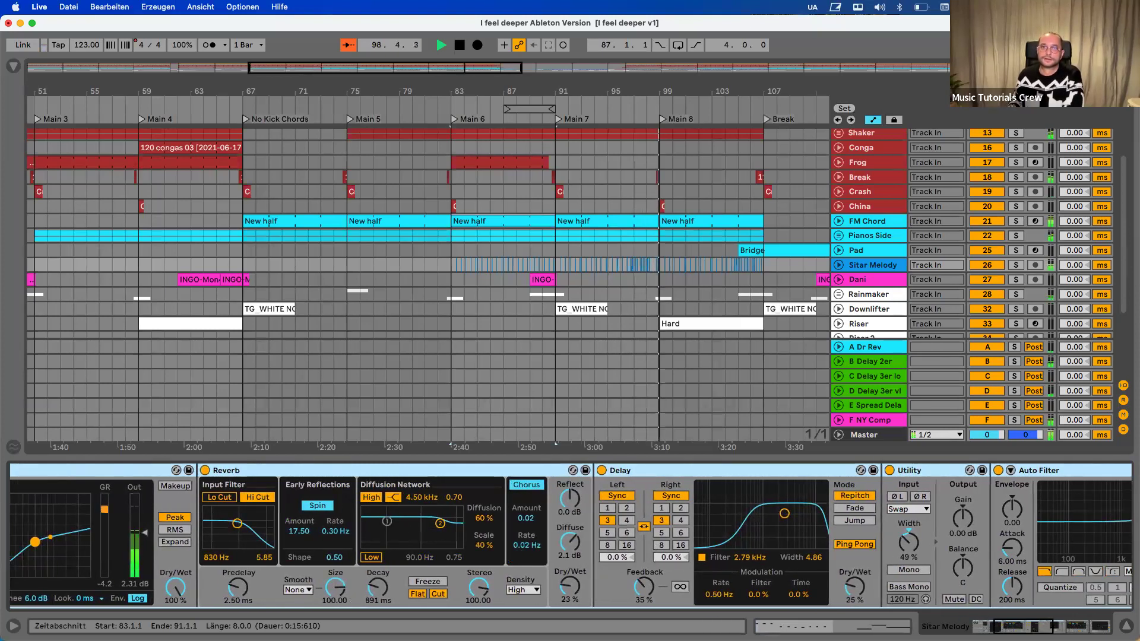
scroll(480, 541, "right", 14)
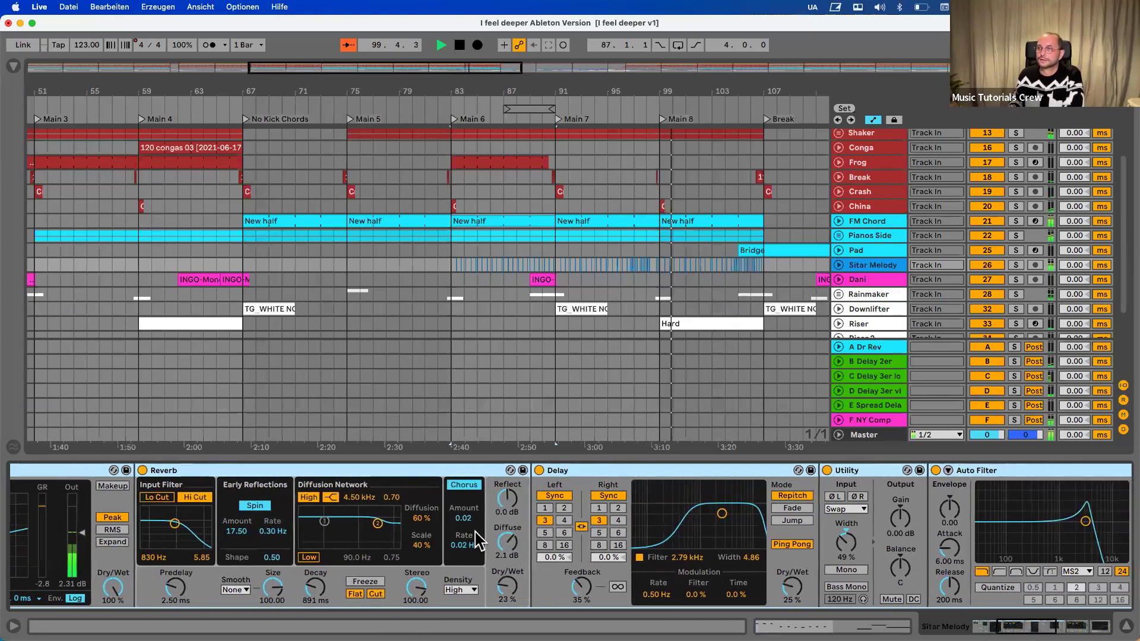
scroll(478, 540, "right", 3)
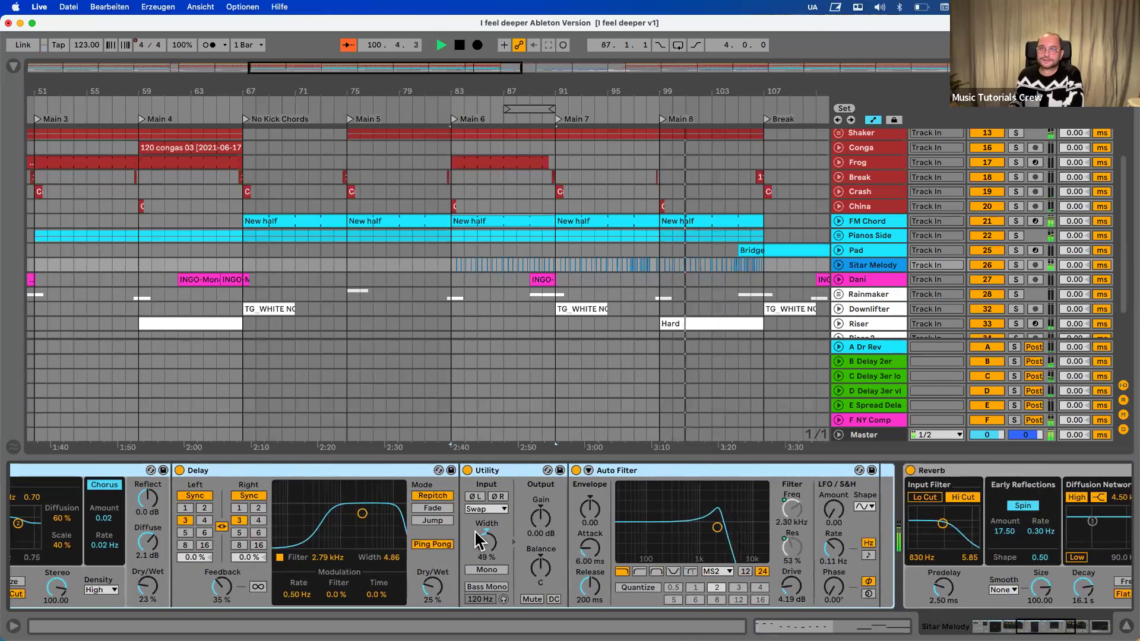
scroll(478, 540, "right", 4)
scroll(476, 534, "right", 20)
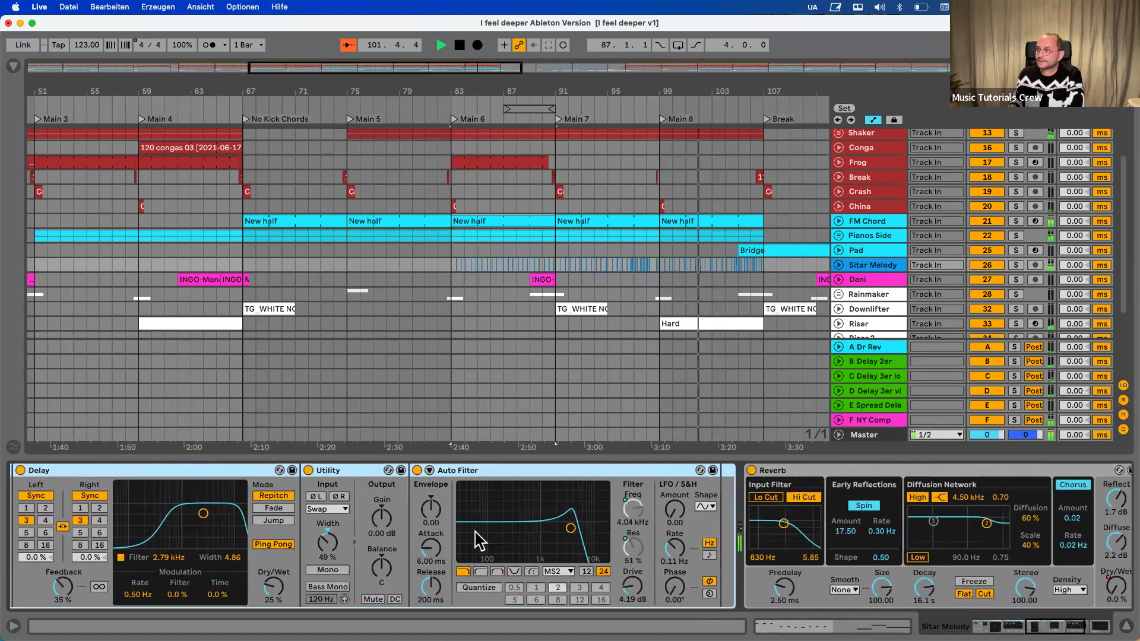
scroll(475, 531, "left", 2)
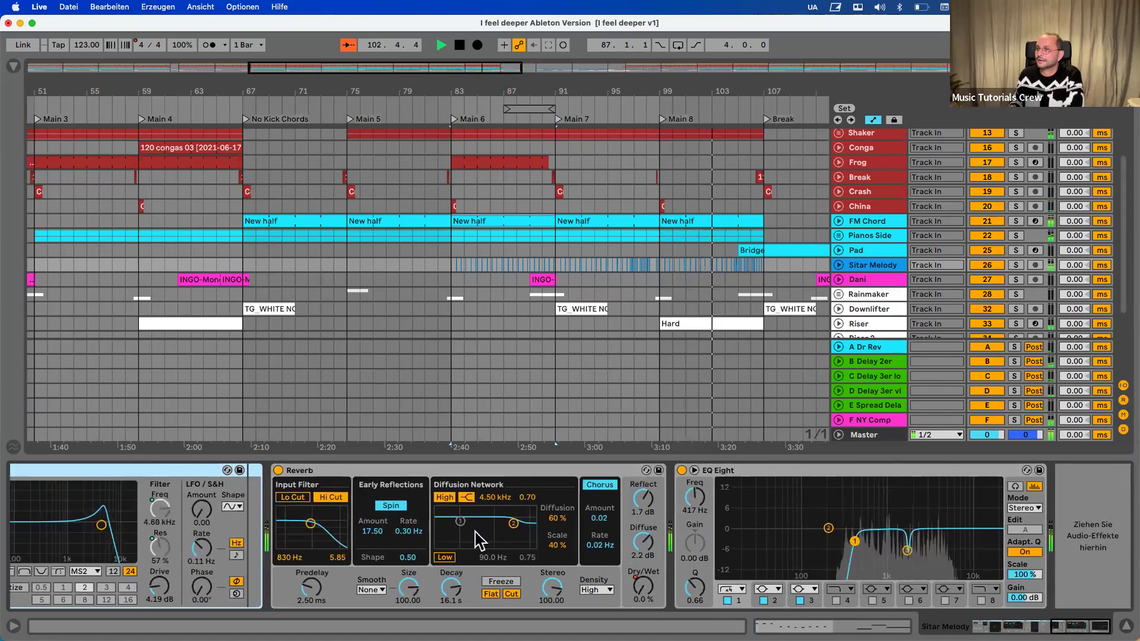
scroll(475, 531, "left", 12)
scroll(475, 529, "left", 12)
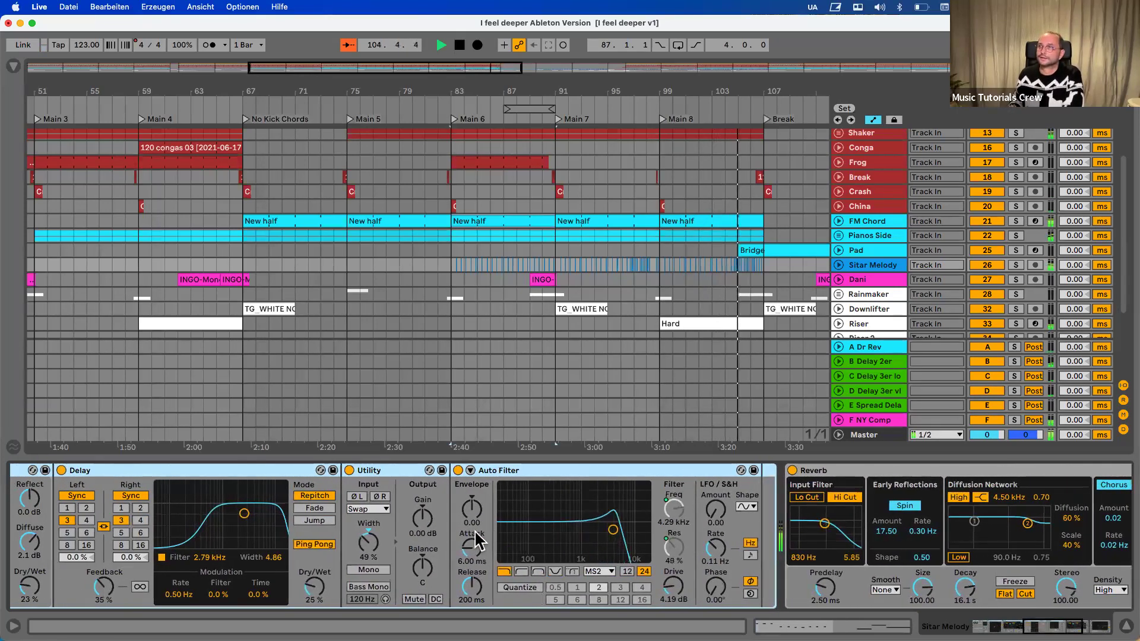
Fade the master volume down to -inf and stop playback
scroll(883, 237, "up", 2)
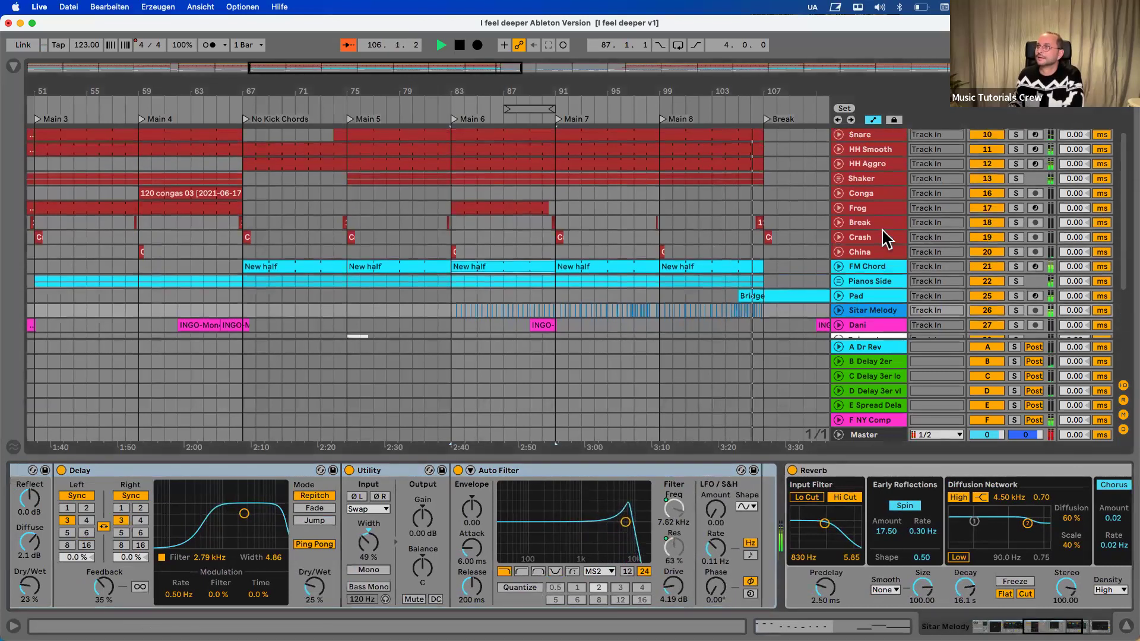
scroll(880, 231, "up", 2)
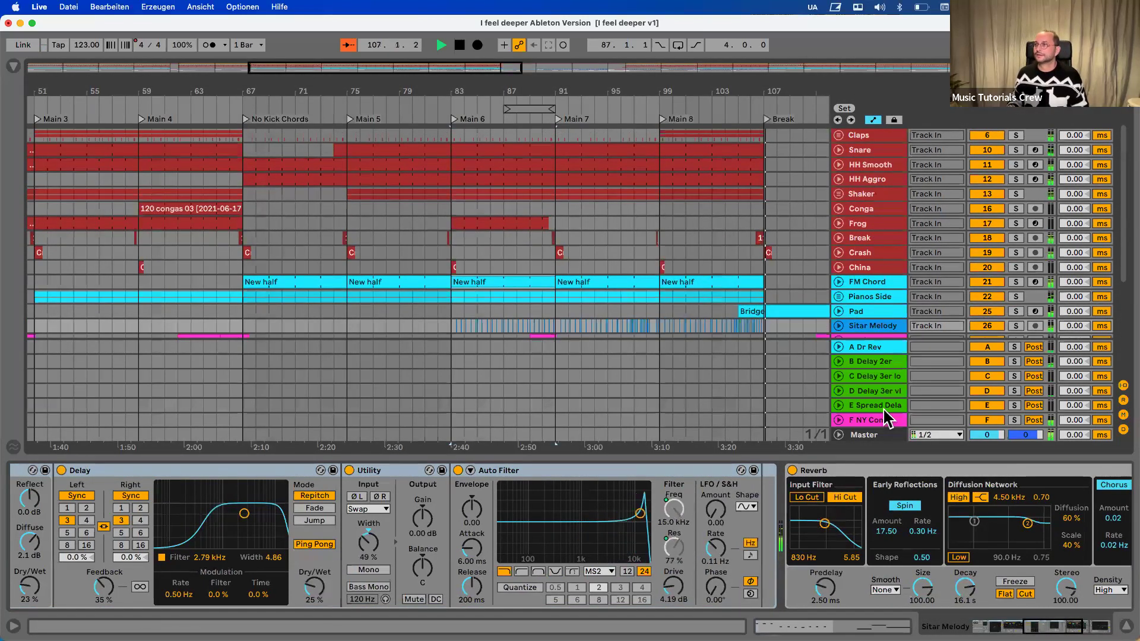
left_click_drag(987, 435, 987, 498)
key("space")
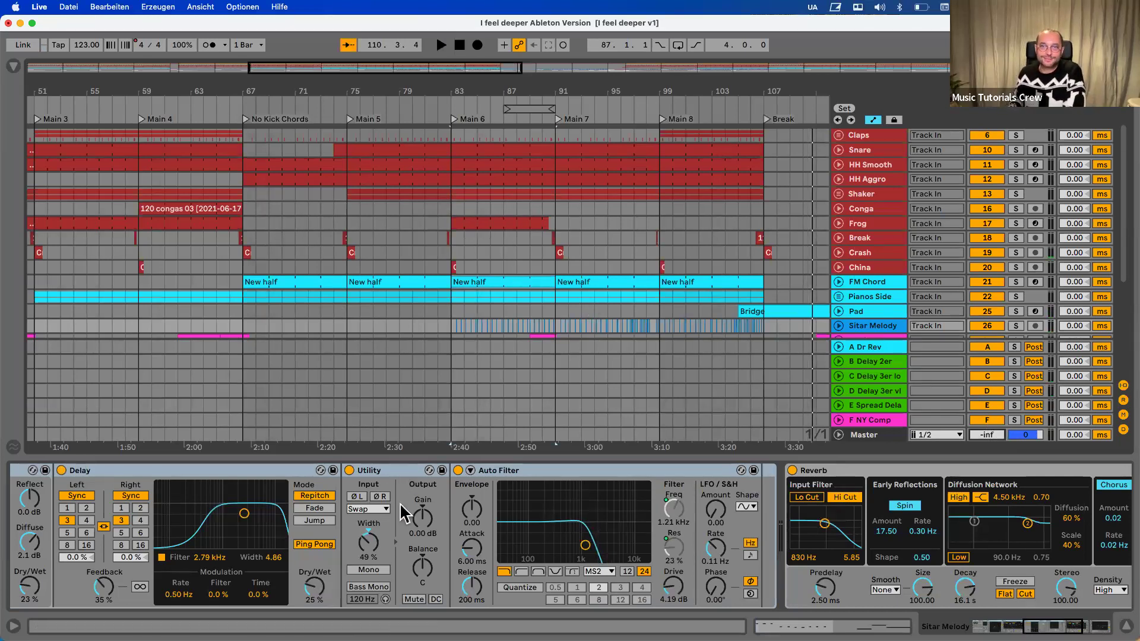
Open the recently used set Fuji San Ableton Version & Arr.als
scroll(398, 505, "left", 10)
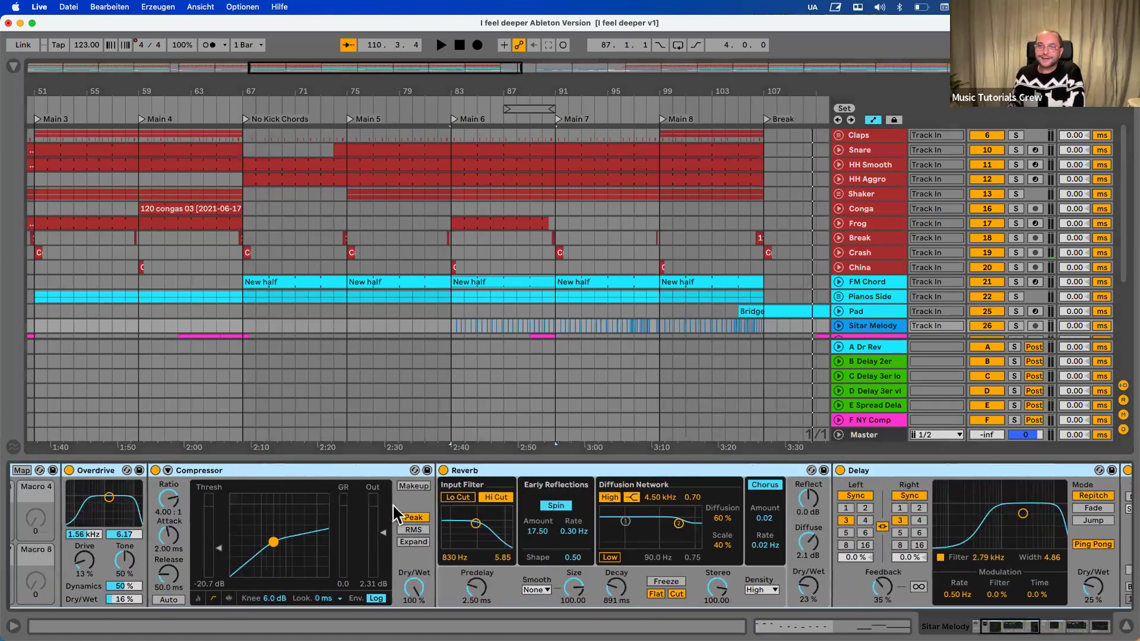
scroll(395, 509, "left", 3)
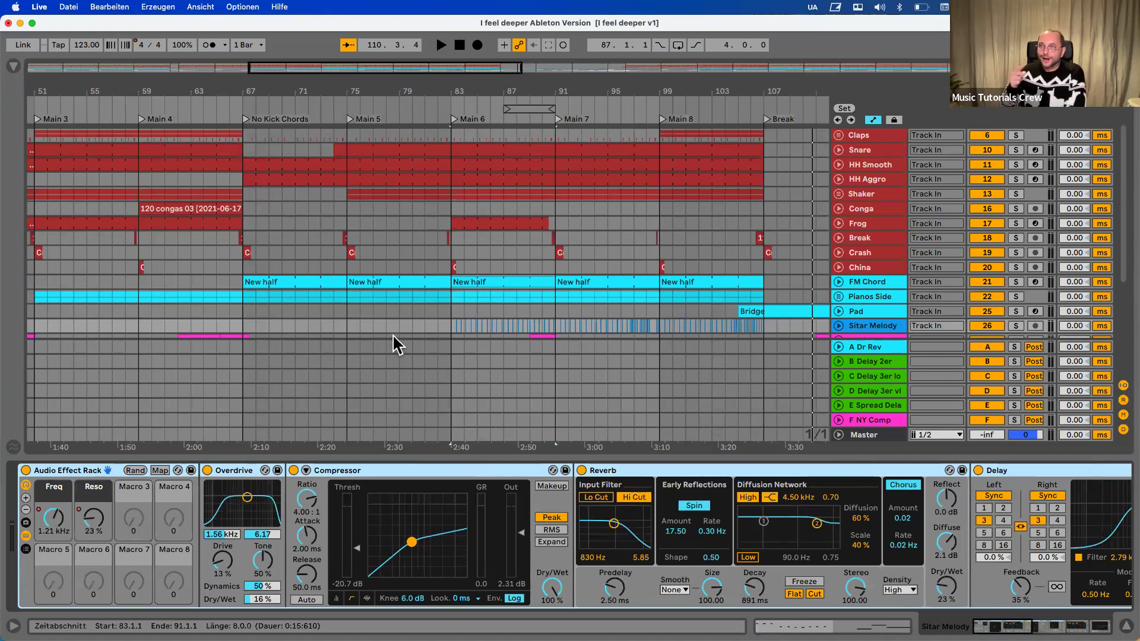
scroll(394, 342, "up", 3)
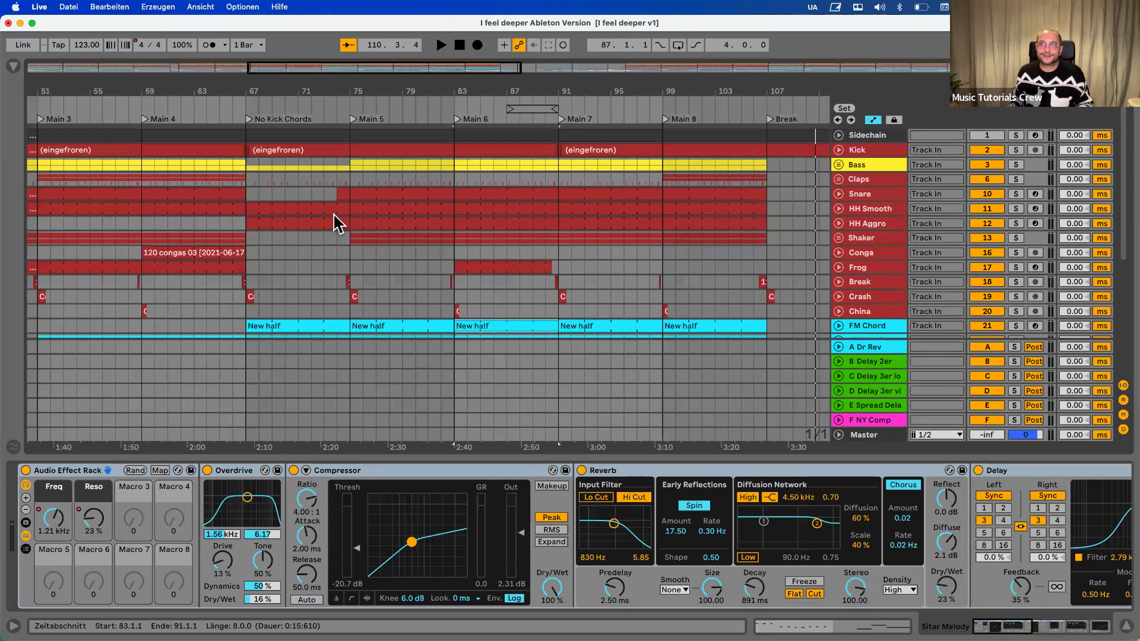
left_click(68, 11)
mouse_move(143, 51)
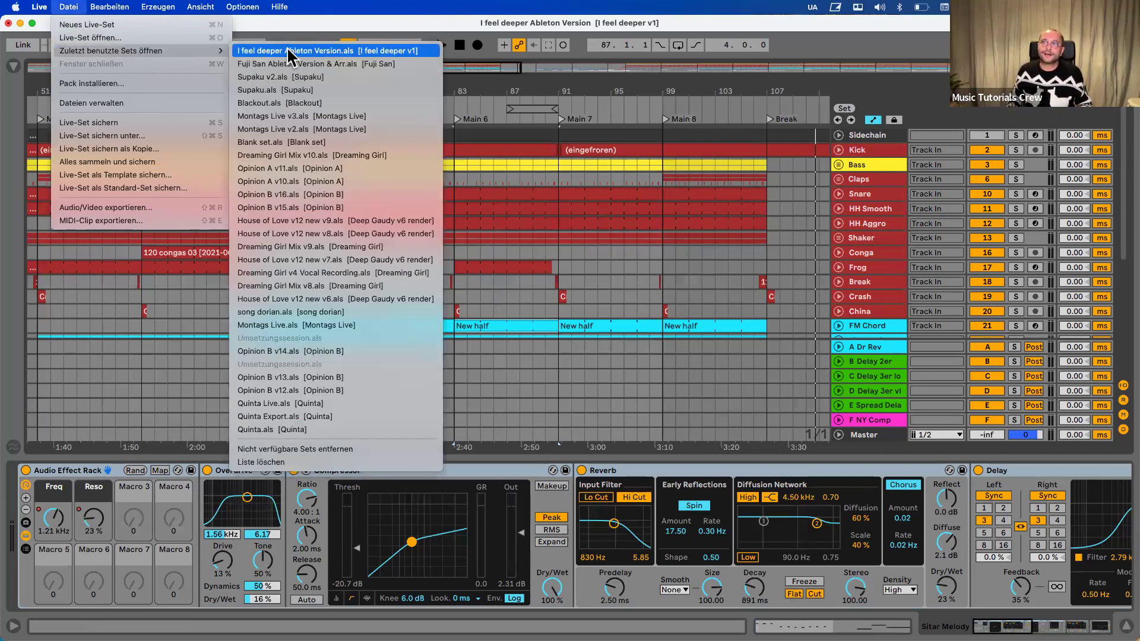
left_click(288, 66)
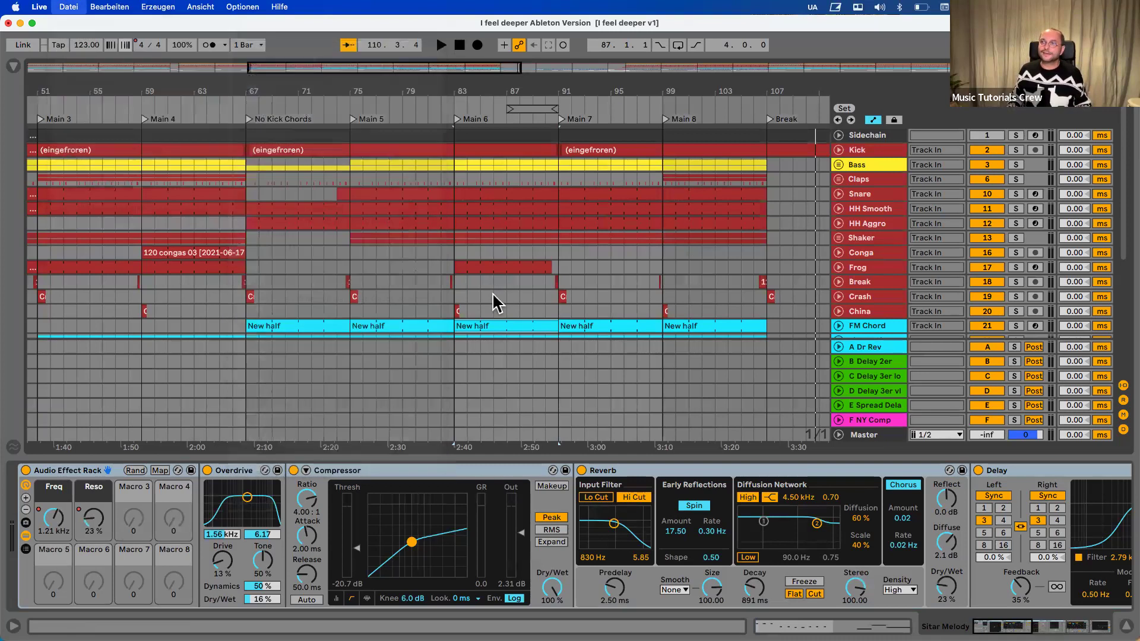
left_click(490, 368)
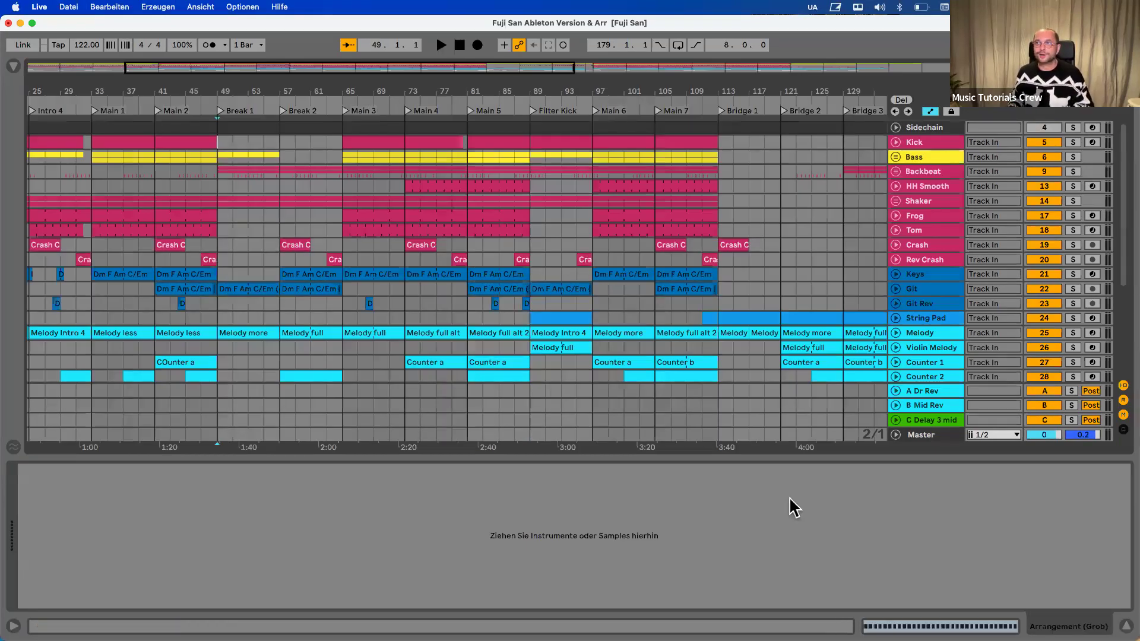
Hide the device view and look over the Fuji San tracks from the Arrangement rows to the Noise Out track
left_click(1126, 626)
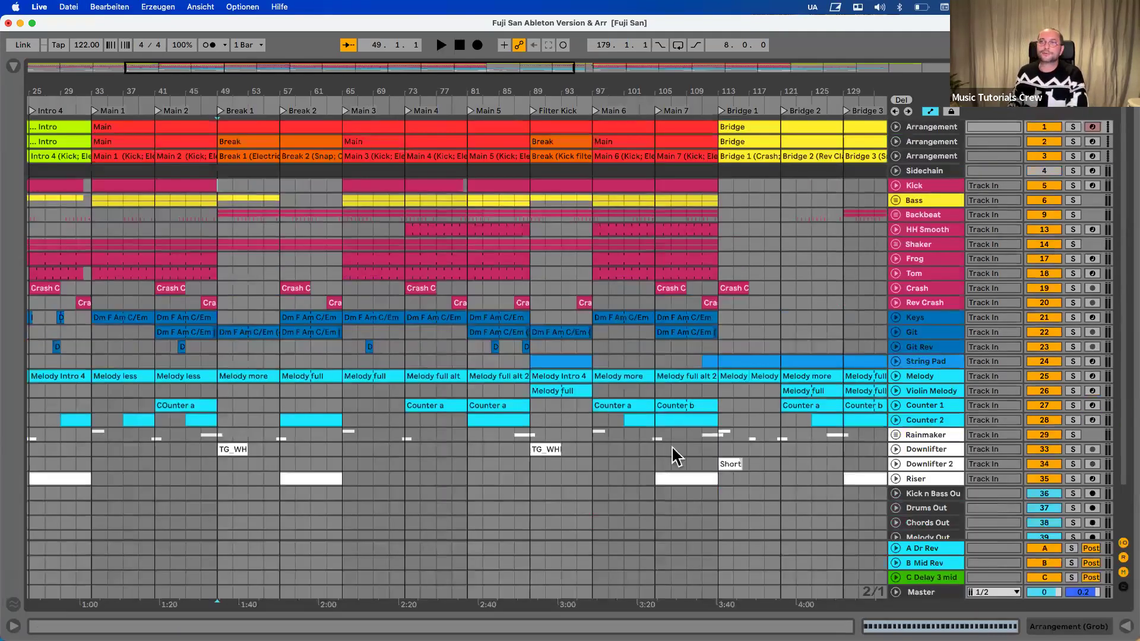
scroll(487, 357, "down", 2)
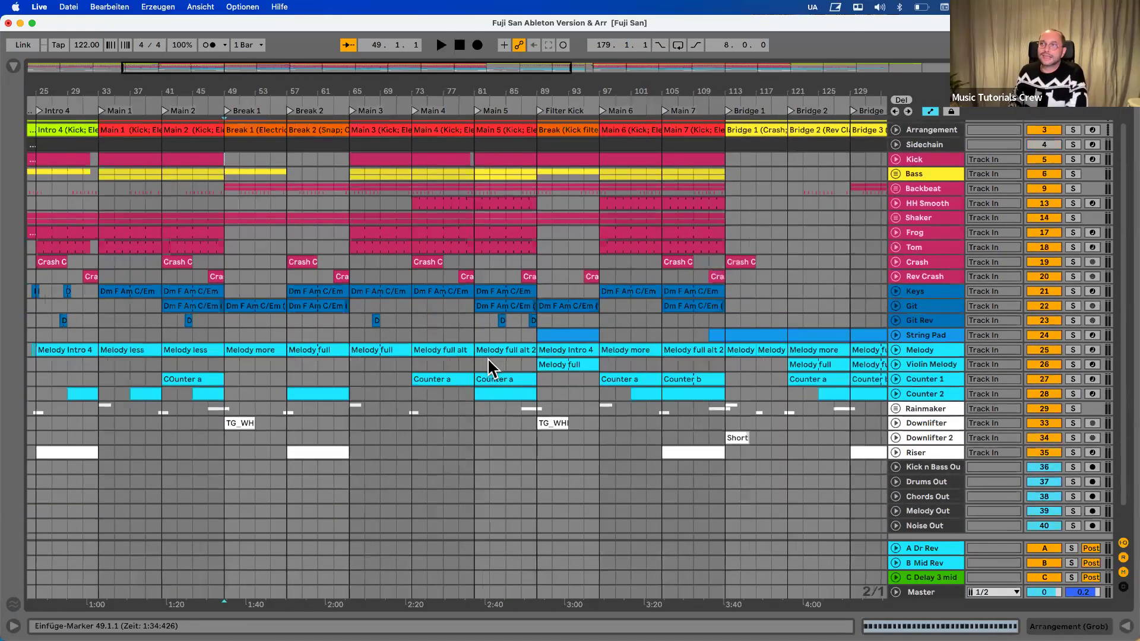
scroll(488, 359, "down", 2)
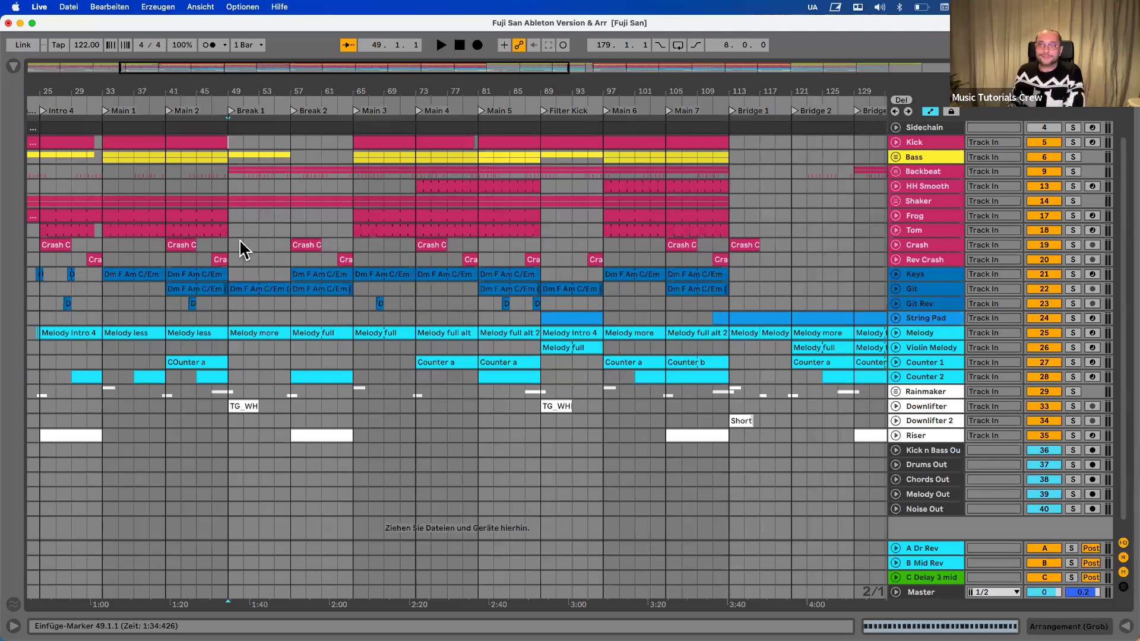
scroll(239, 239, "up", 2)
scroll(240, 239, "up", 2)
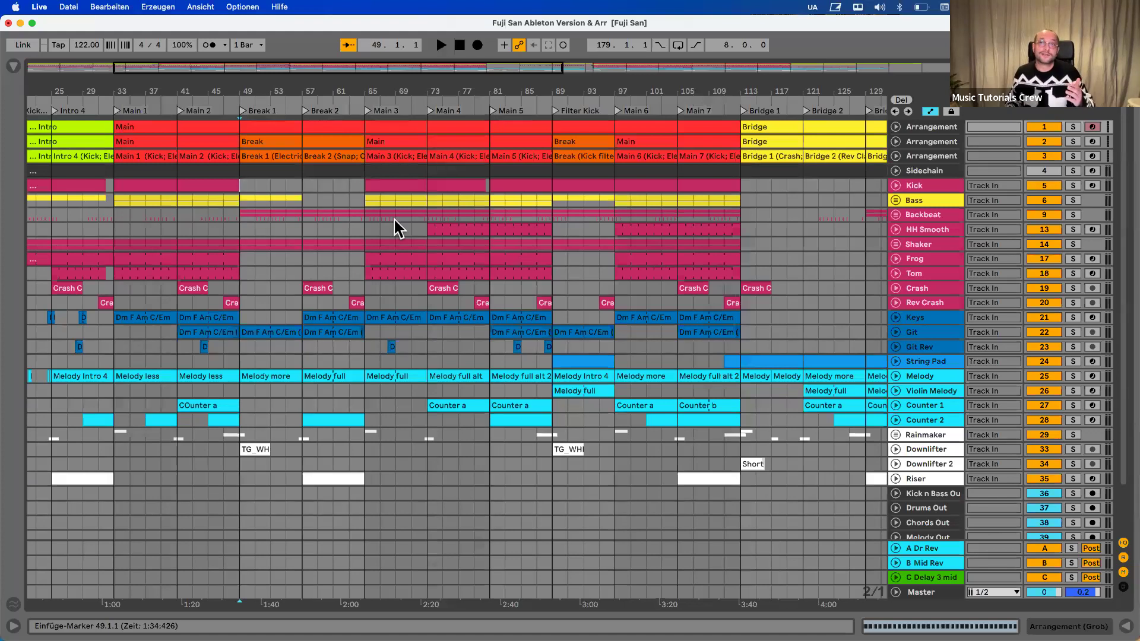
scroll(394, 217, "down", 1)
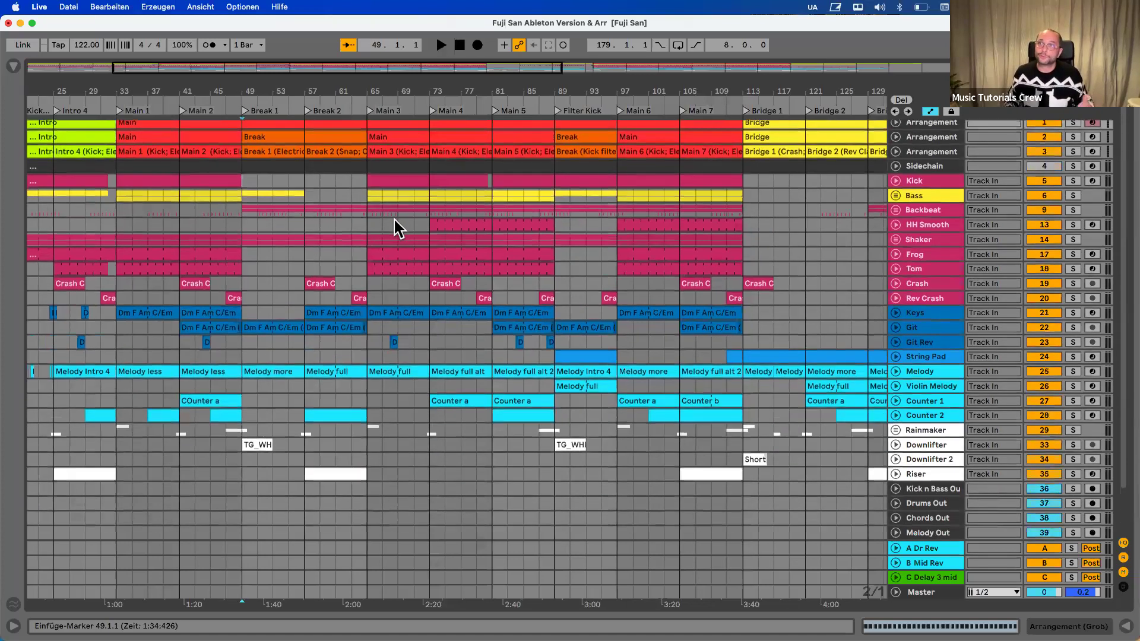
scroll(394, 217, "down", 3)
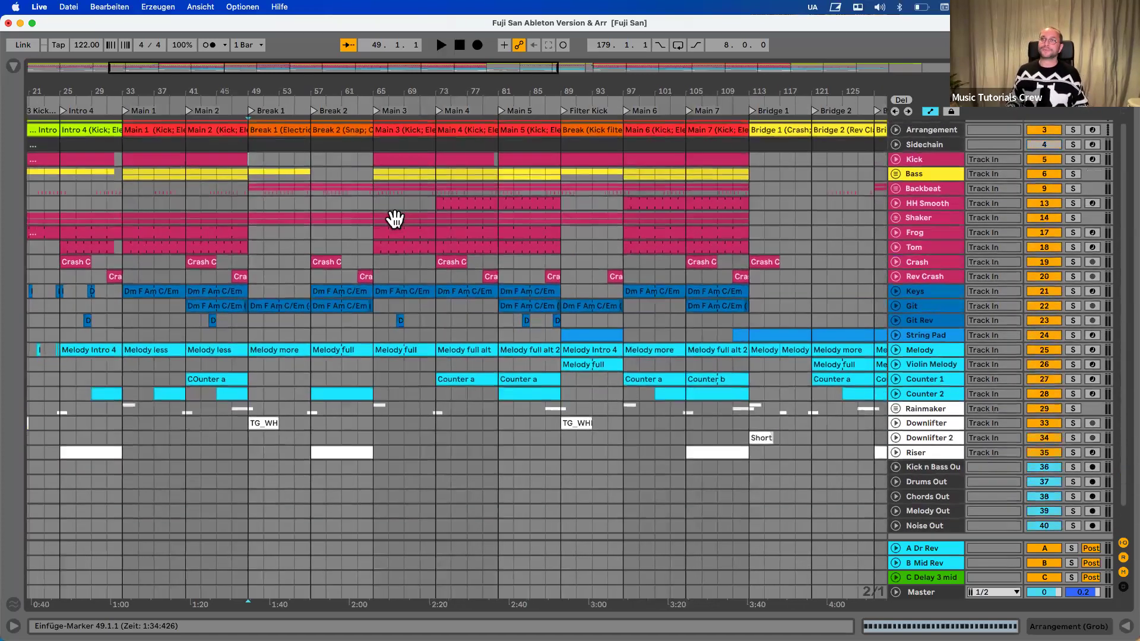
scroll(394, 219, "down", 1)
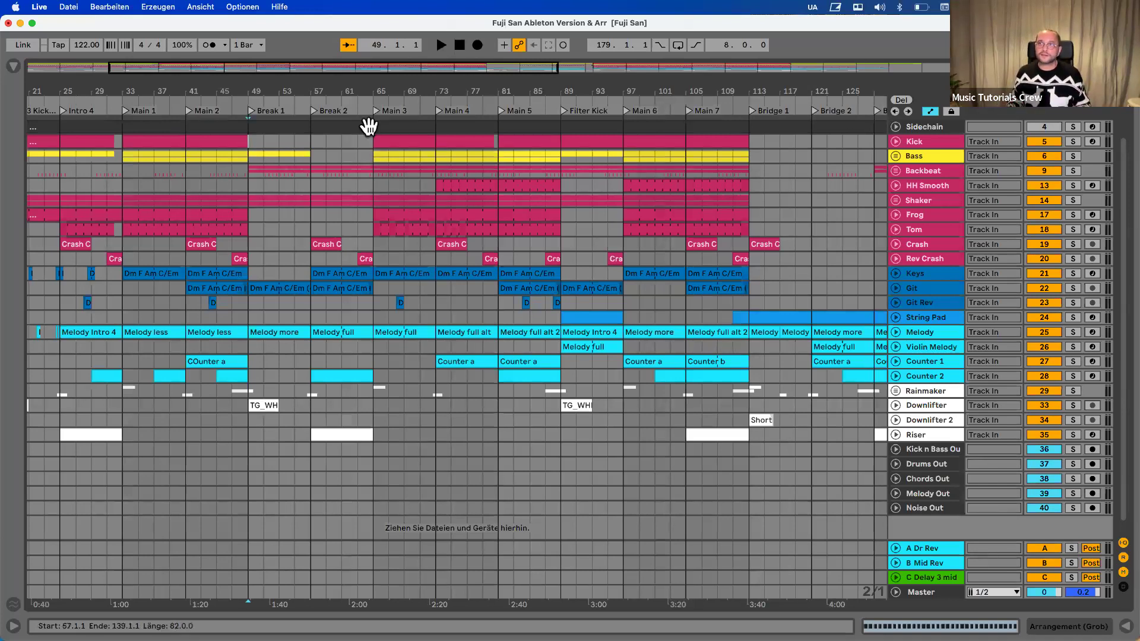
Loop the Main 5 section from bar 81 to bar 89 using its HH Smooth clip
left_click_drag(355, 88, 232, 84)
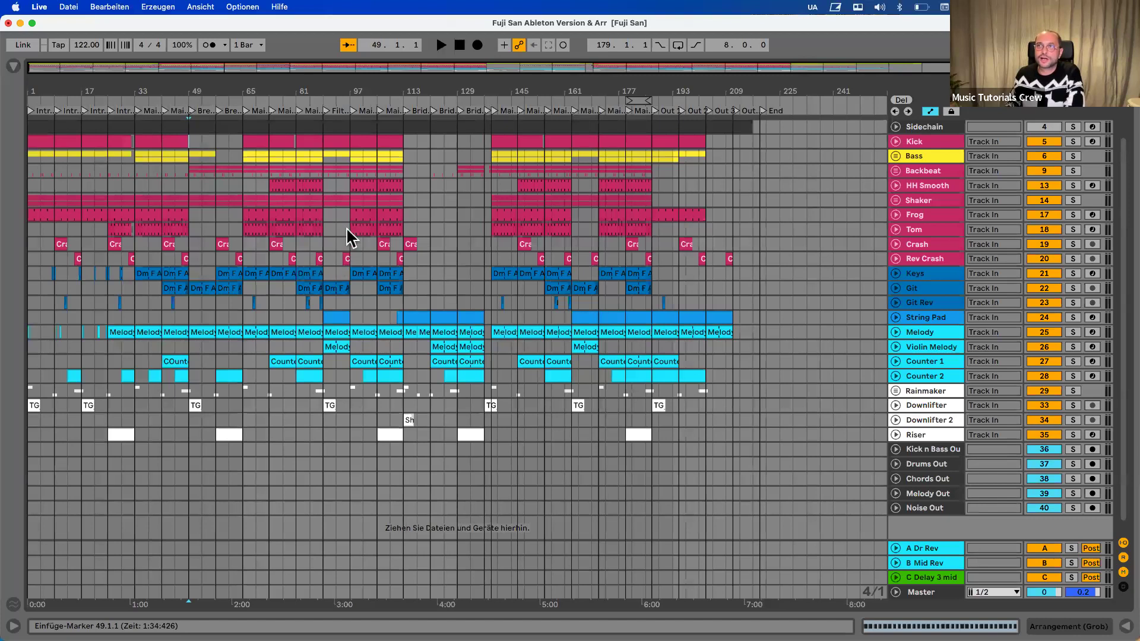
left_click_drag(391, 92, 460, 93)
left_click(323, 185)
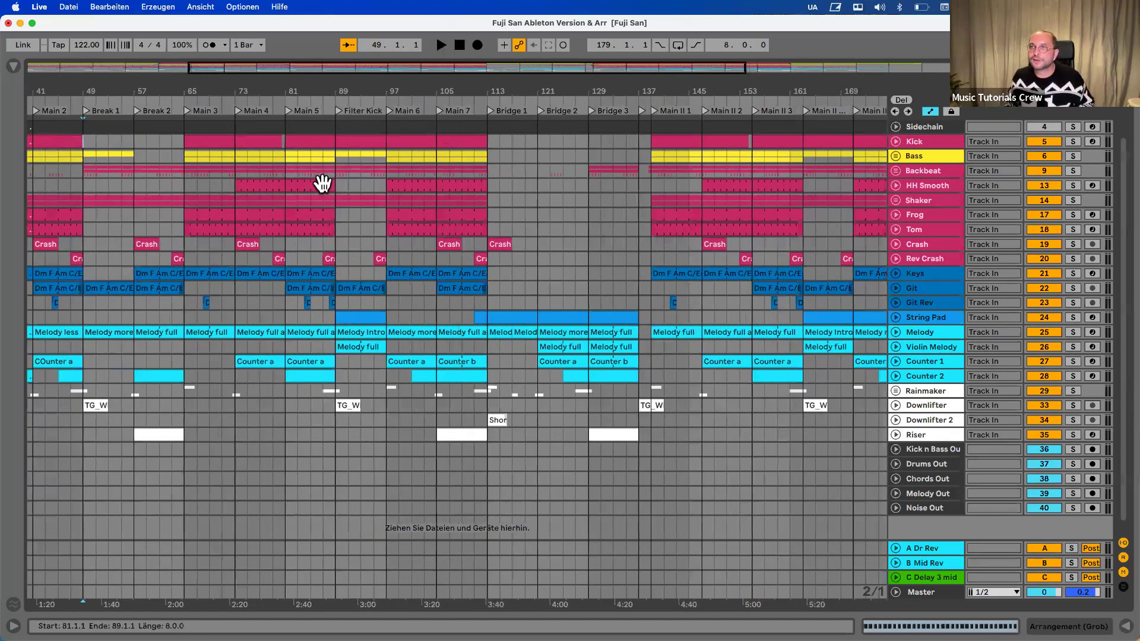
key("super+l")
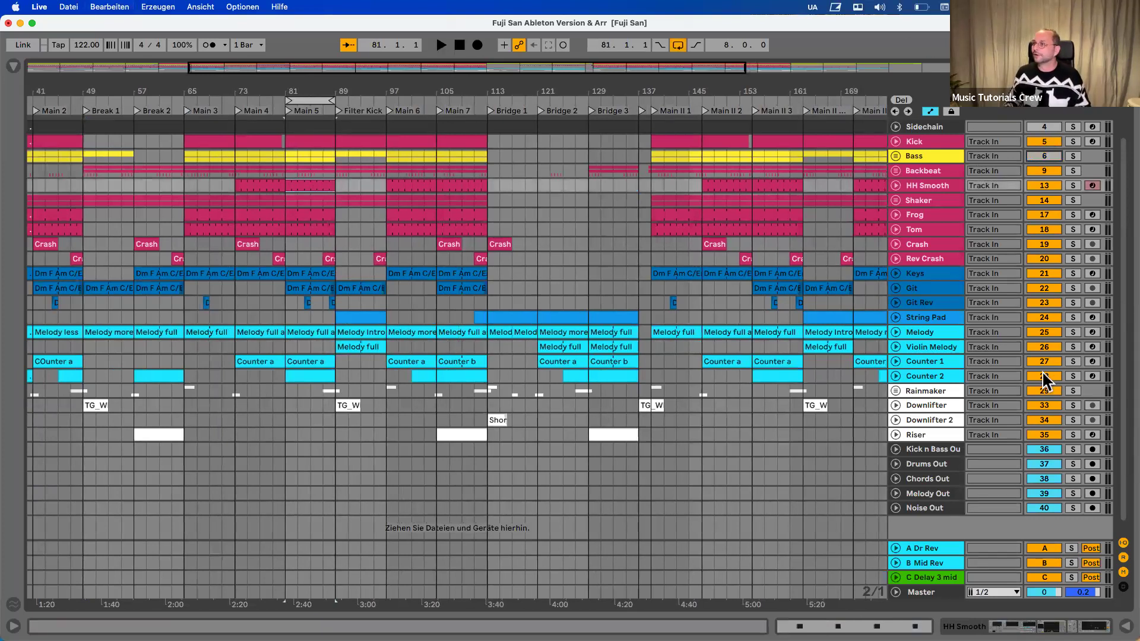
Solo the Kick n Bass Out and Drums Out tracks and play the Main 5 loop
left_click(1073, 449)
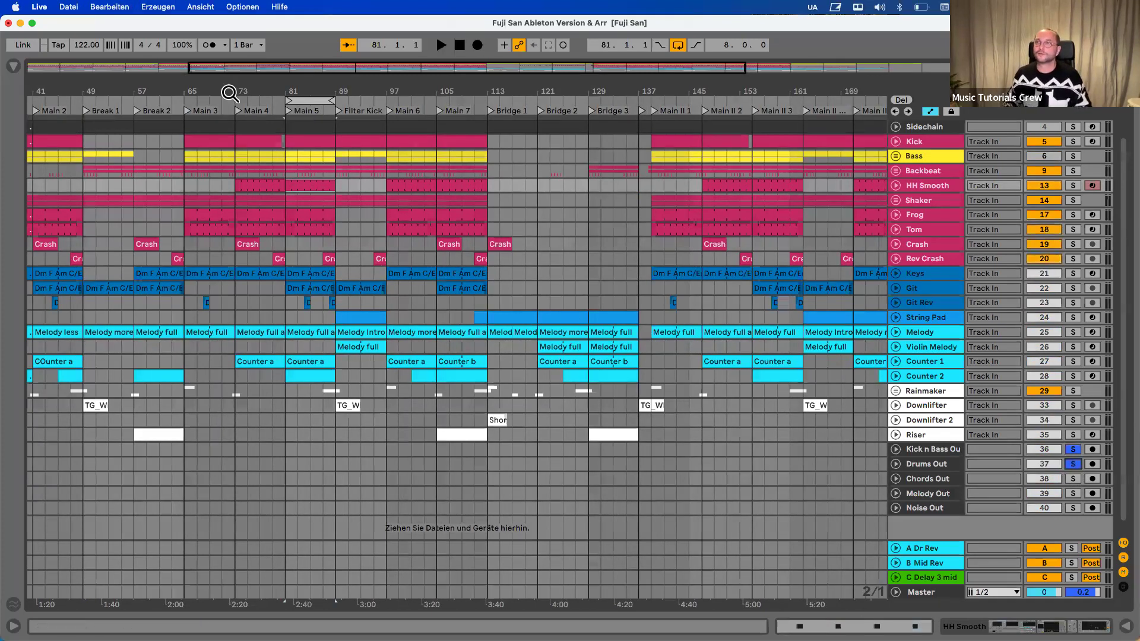
key("space")
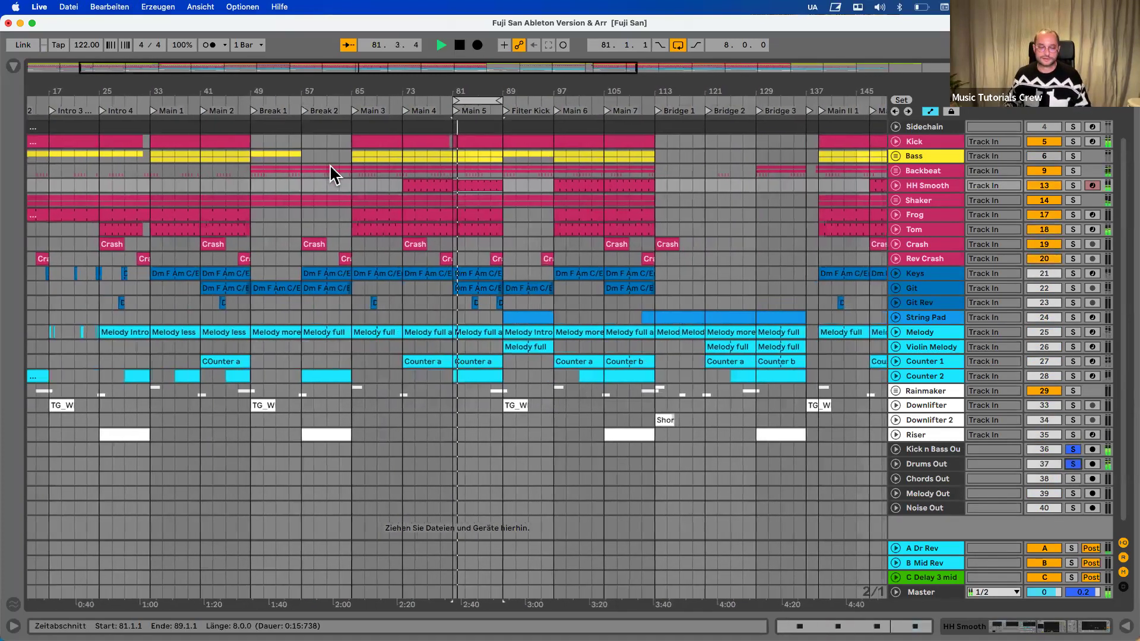
left_click_drag(457, 95, 429, 95)
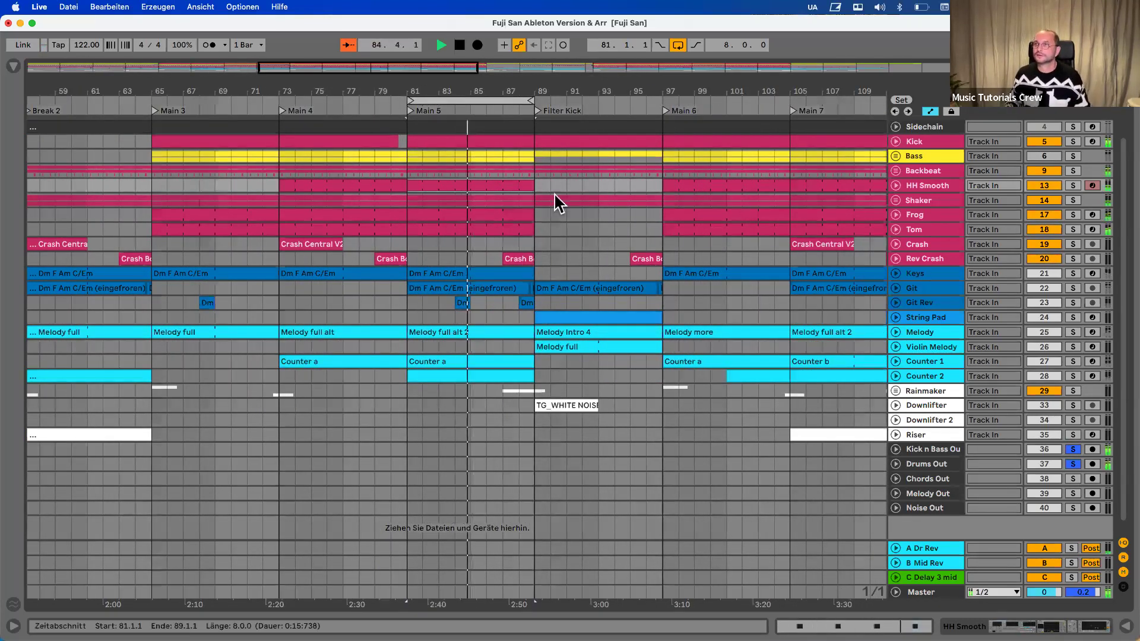
Solo only the Kick track, restart the loop to audition it and stop playback
left_click(1074, 142)
key("space")
key("space")
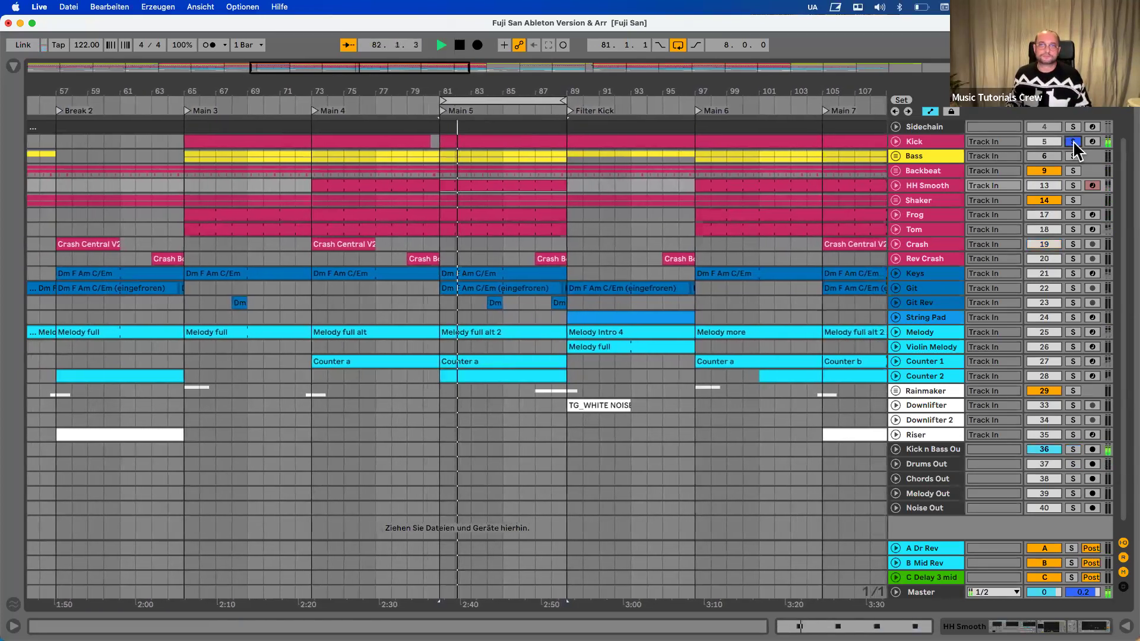
key("space")
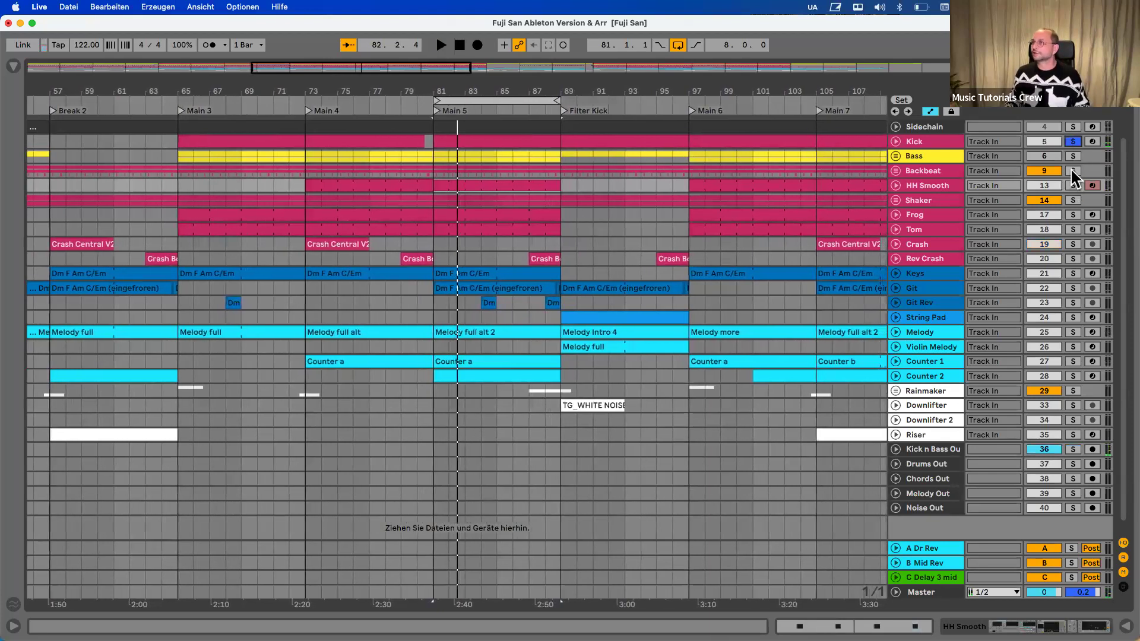
Add HH Smooth to the soloed Kick, play the two together and stop
left_click(1073, 186)
key("space")
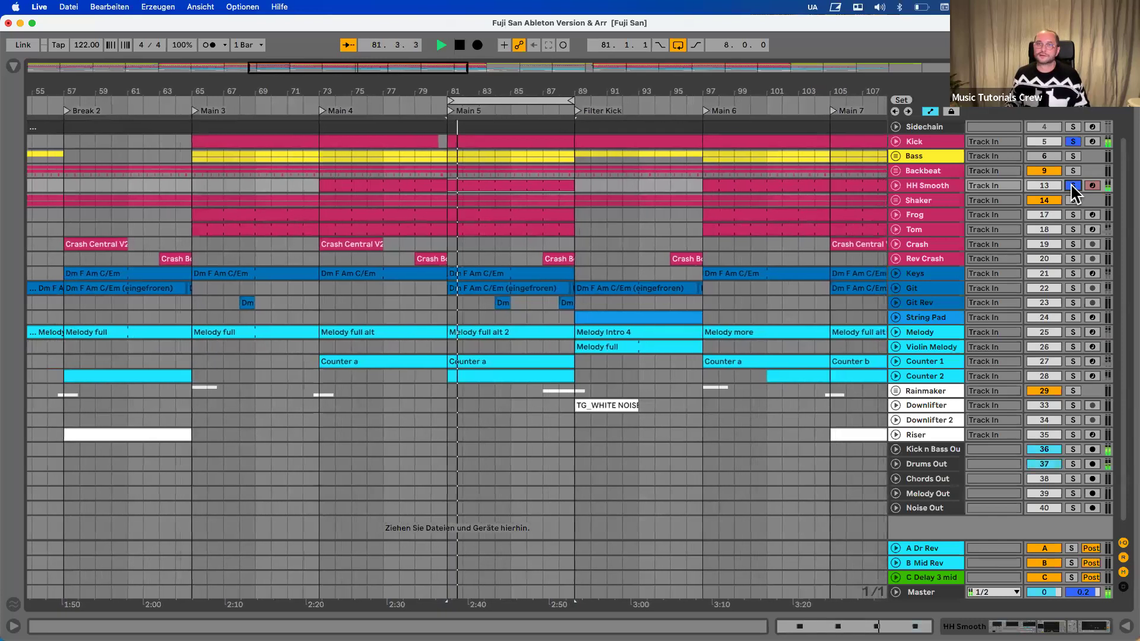
key("space")
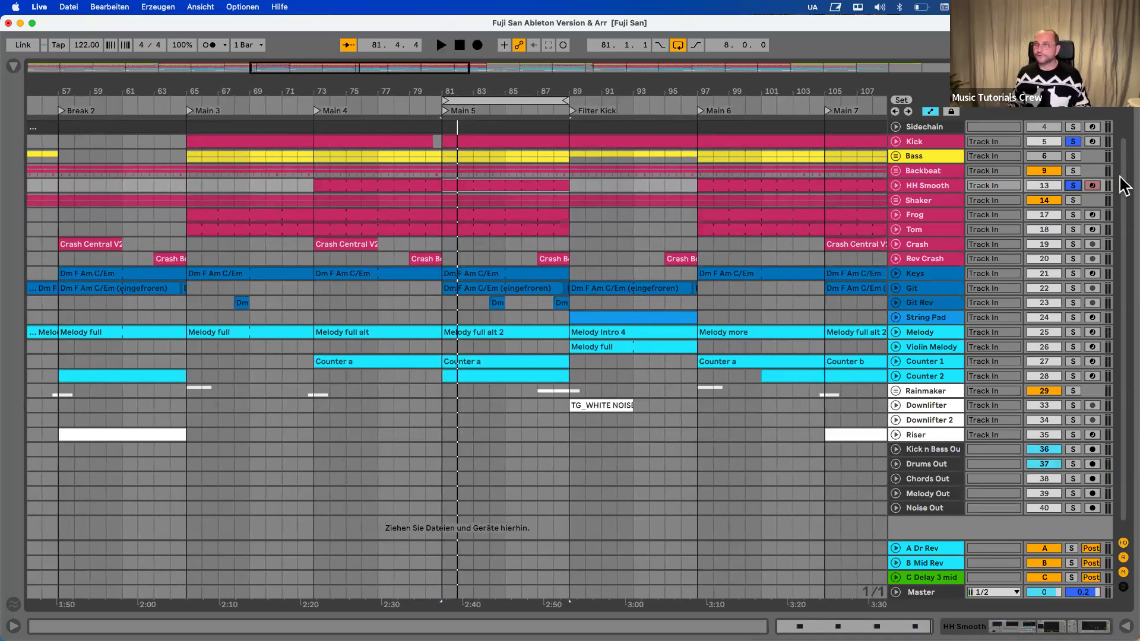
Add the Backbeat group to the soloed Kick and HH Smooth, play the loop and stop
left_click(1073, 170)
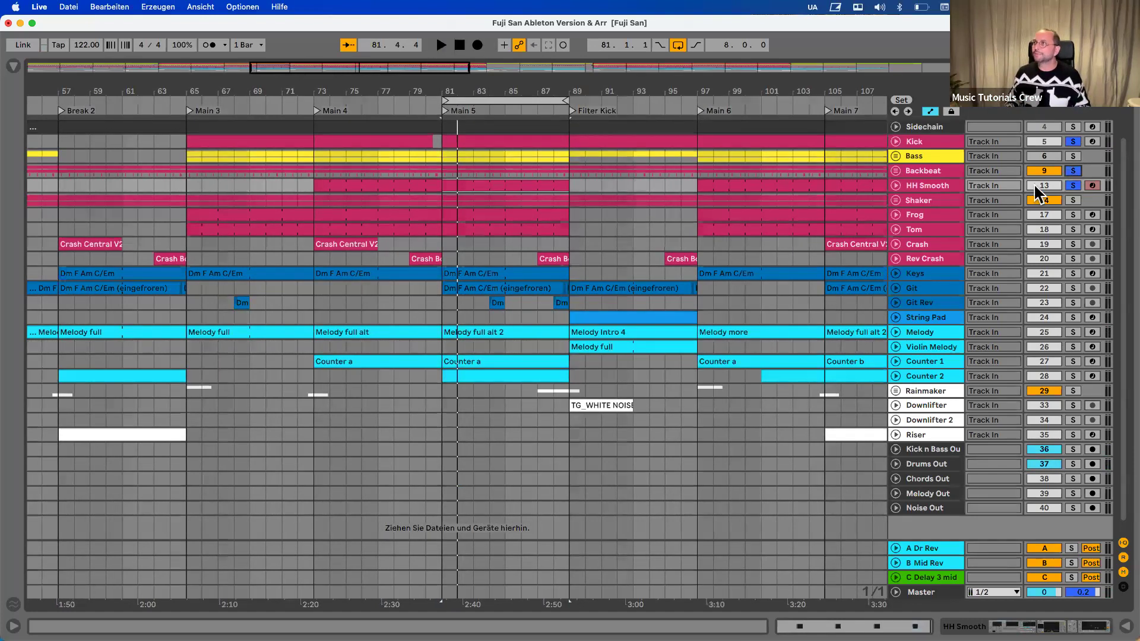
key("space")
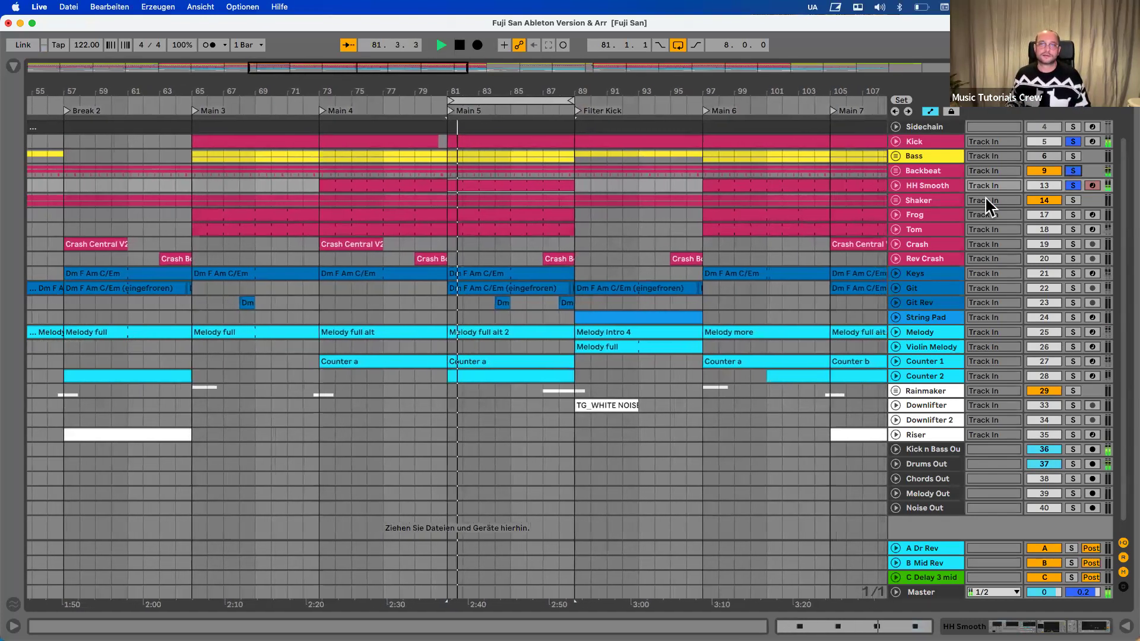
key("space")
Add Shaker, Frog, Tom, Crash and Rev Crash to the soloed drums, play the full drum groove and stop
left_click(1073, 200)
left_click(1073, 215)
left_click(1073, 243)
left_click(1073, 259)
key("space")
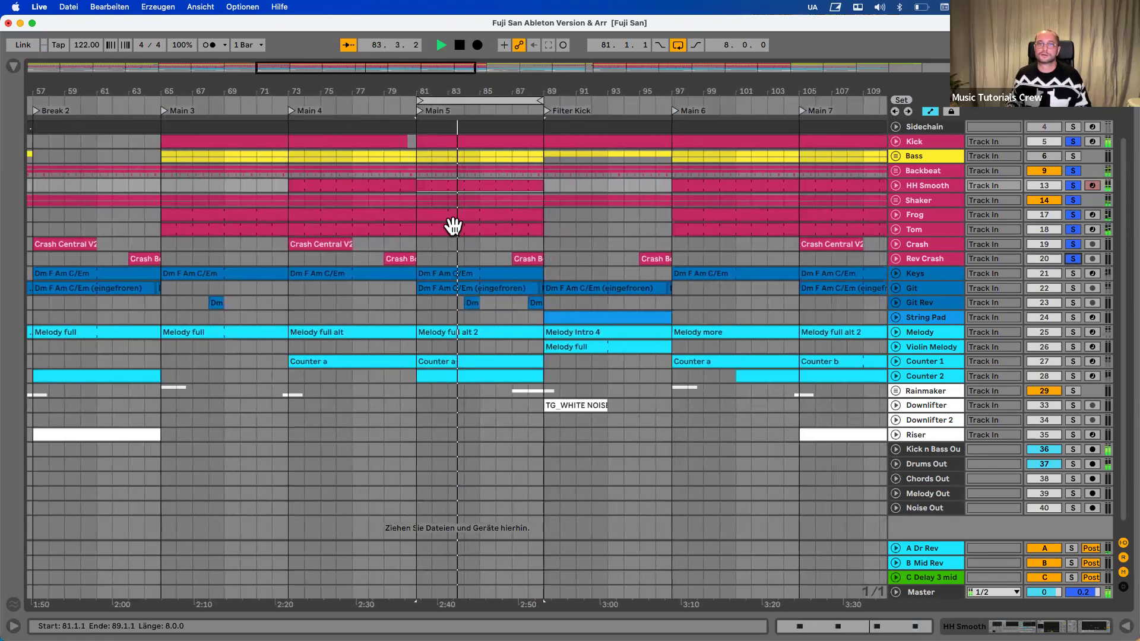
key("space")
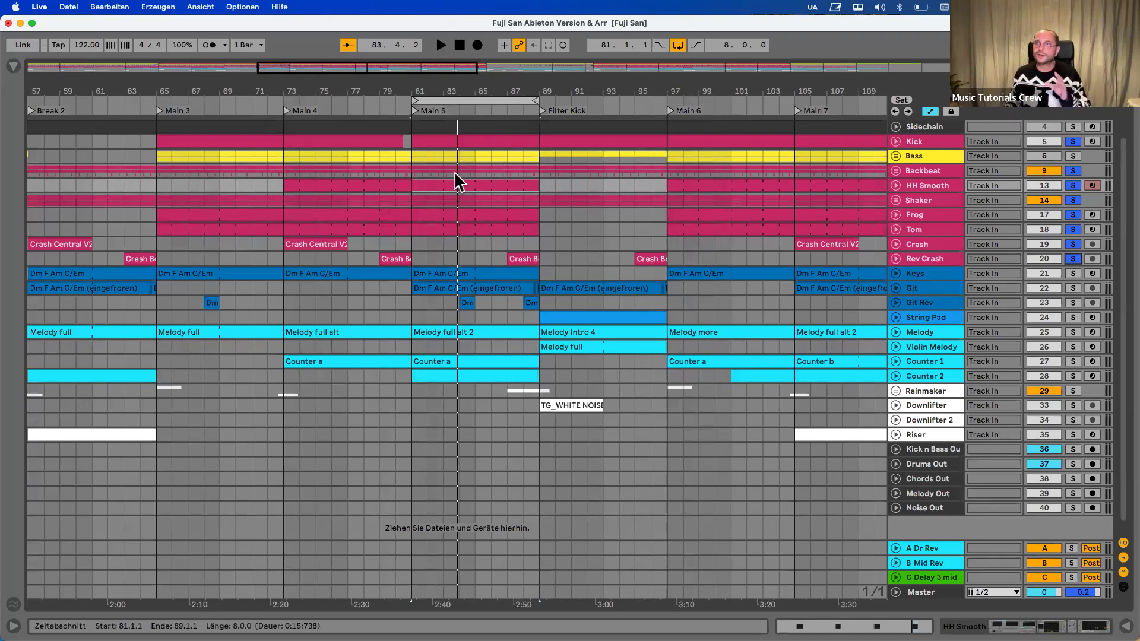
Display the Kick track's device chain and look through it from the HOUSE KICK 33 sampler onward
double_click(936, 141)
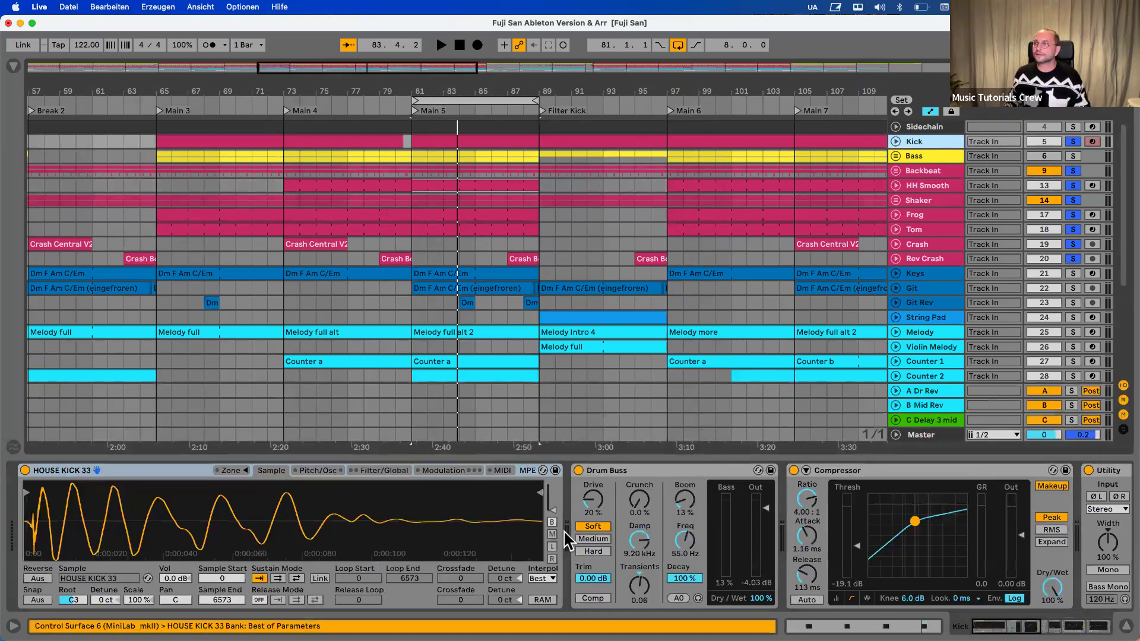
scroll(563, 537, "right", 10)
scroll(567, 541, "left", 10)
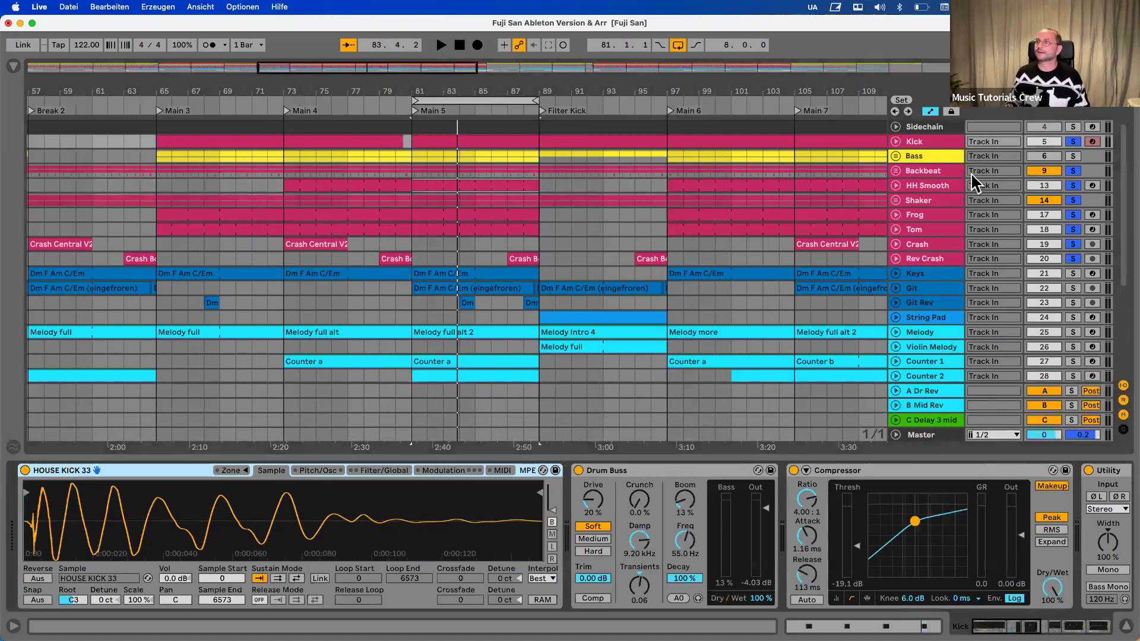
Display the Shaker group's Compressor and unfold the group to show Shaker R and Shaker L
left_click(926, 203)
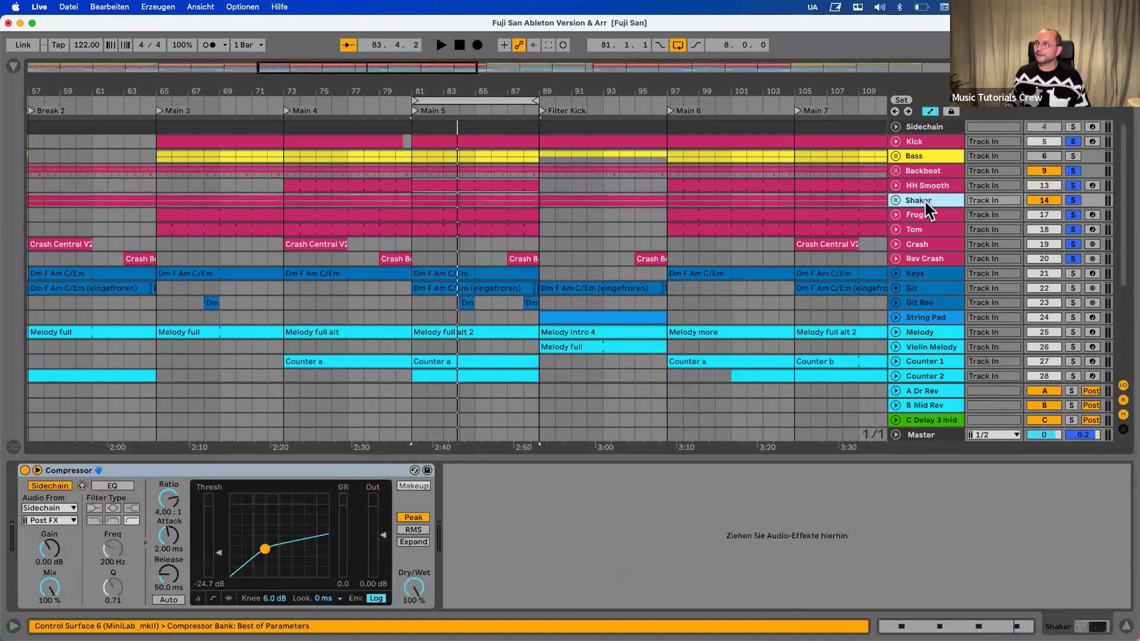
left_click(896, 200)
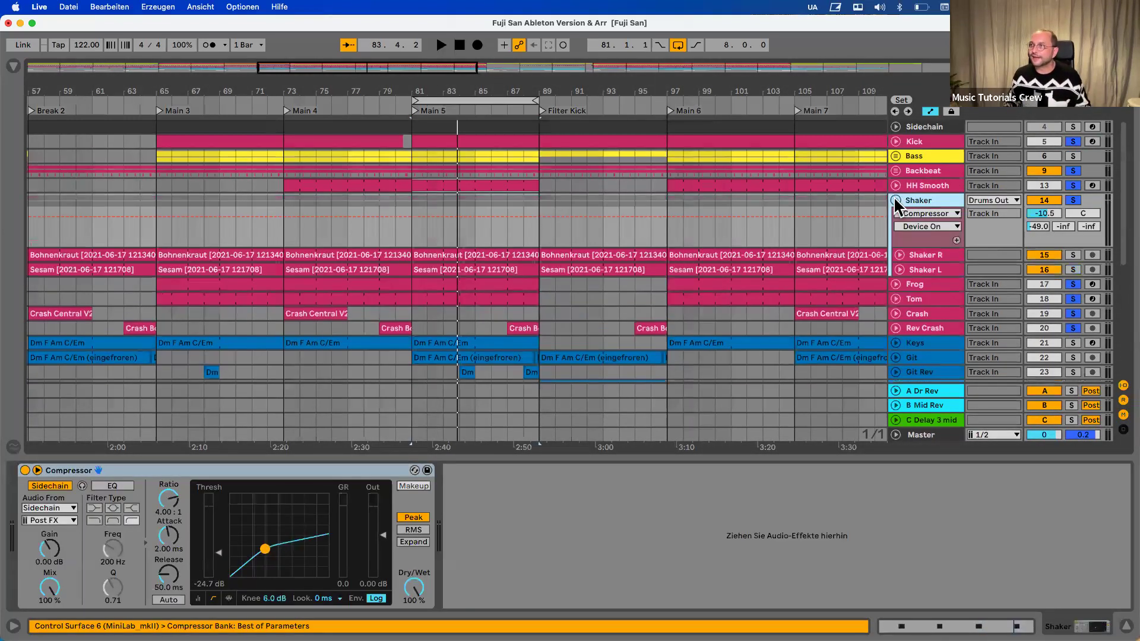
Solo only the Shaker group and play it from bar 81
left_click(1073, 200)
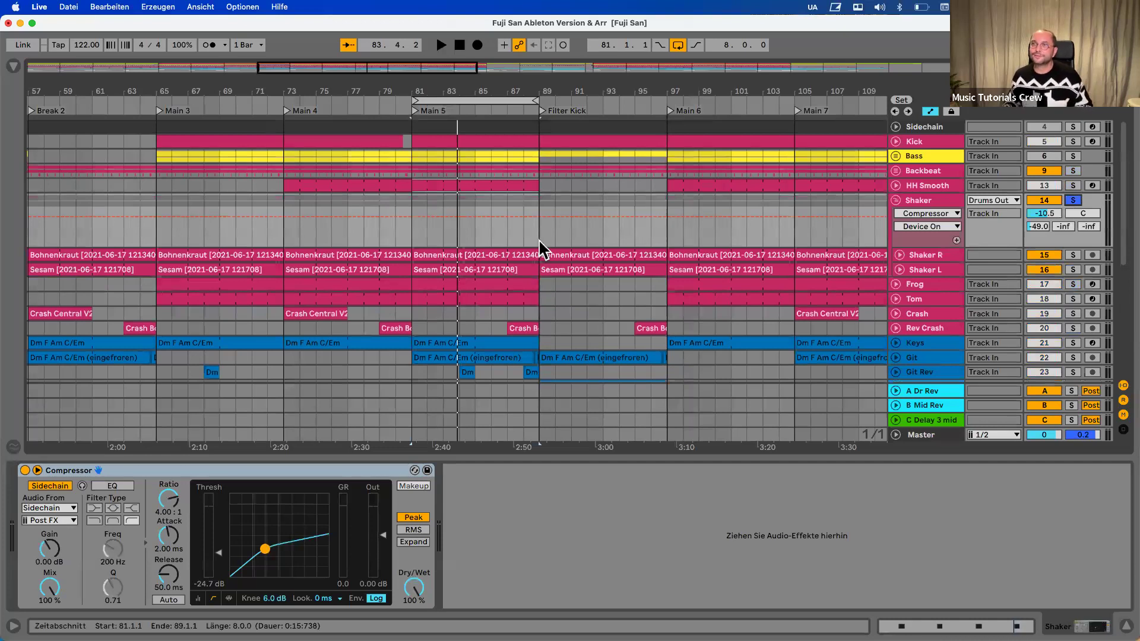
left_click(412, 241)
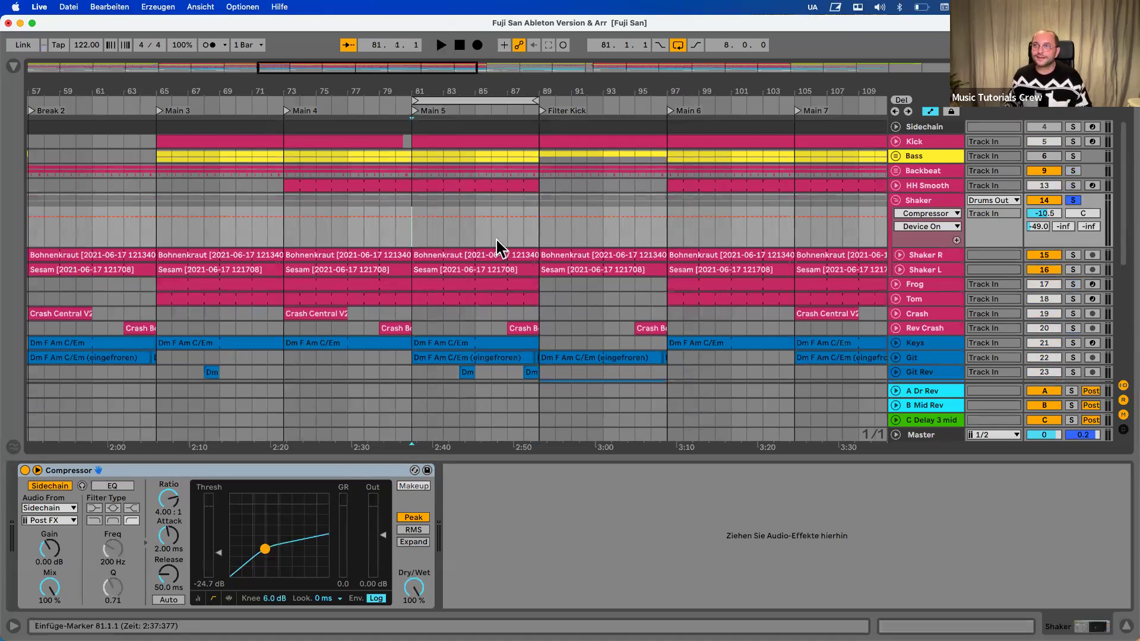
key("space")
Try raising the Shaker group's volume to 1.6 dB during playback, stop and undo the volume change
mouse_move(1044, 214)
left_mouse_down()
mouse_move(1044, 199)
mouse_move(1042, 220)
left_mouse_up()
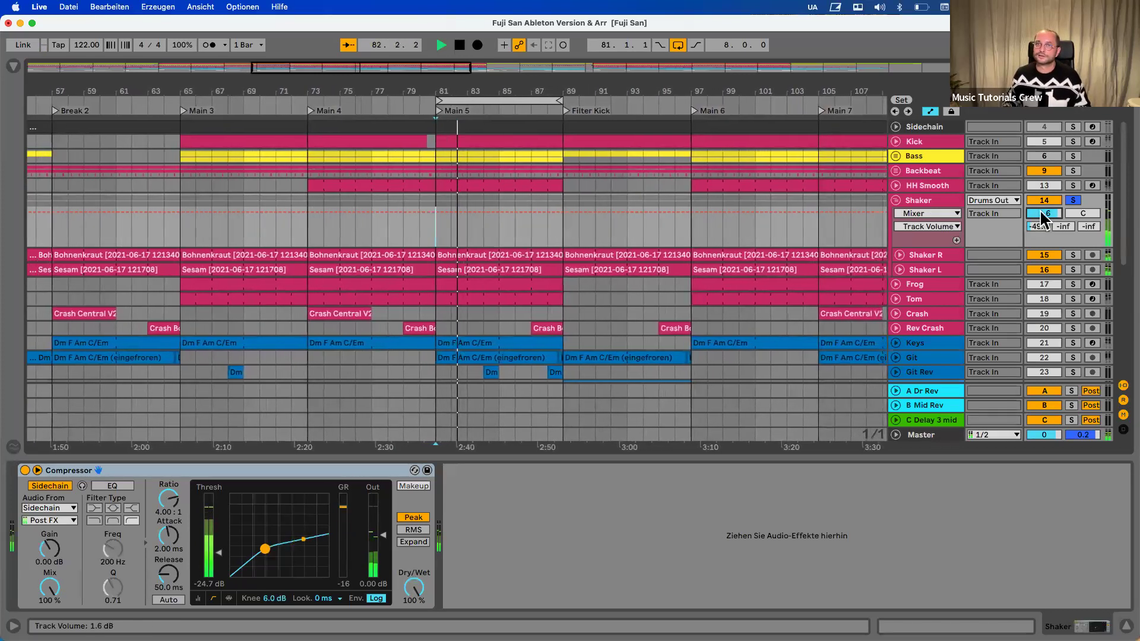
key("space")
key("super+z")
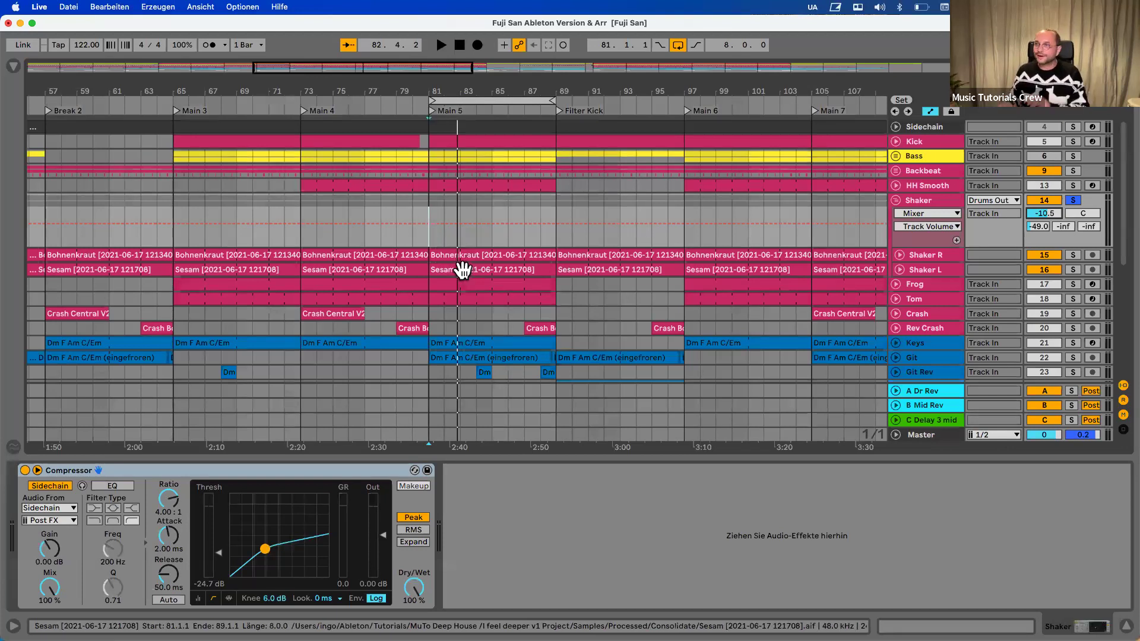
Expand Shaker R and Shaker L inside the Shaker group to show their waveforms and play them briefly
left_click(899, 255)
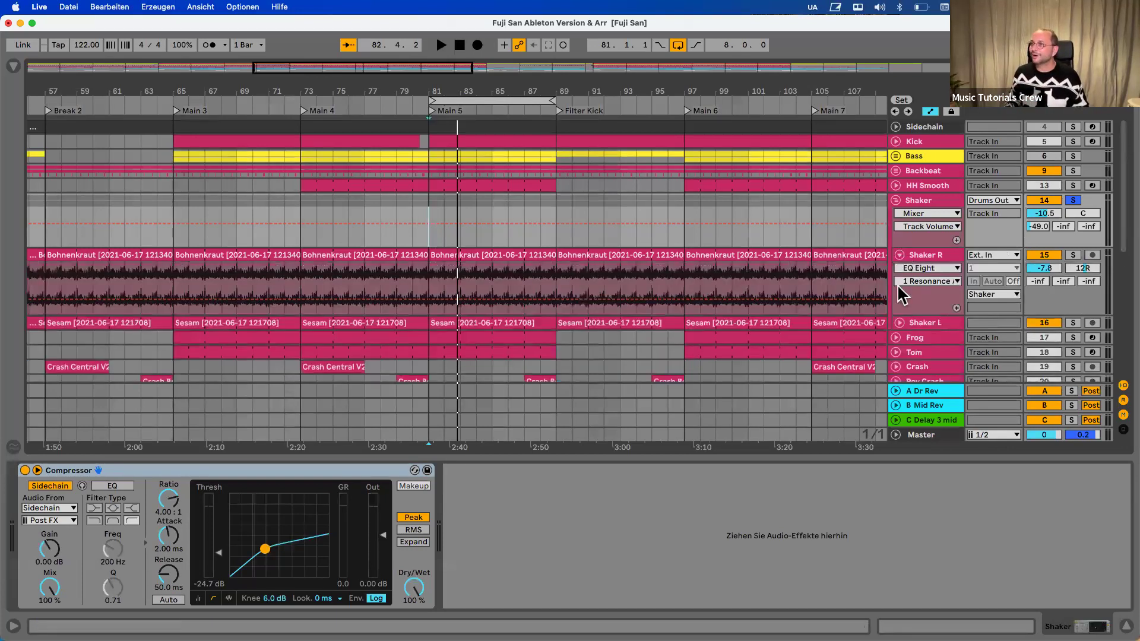
left_click(899, 323)
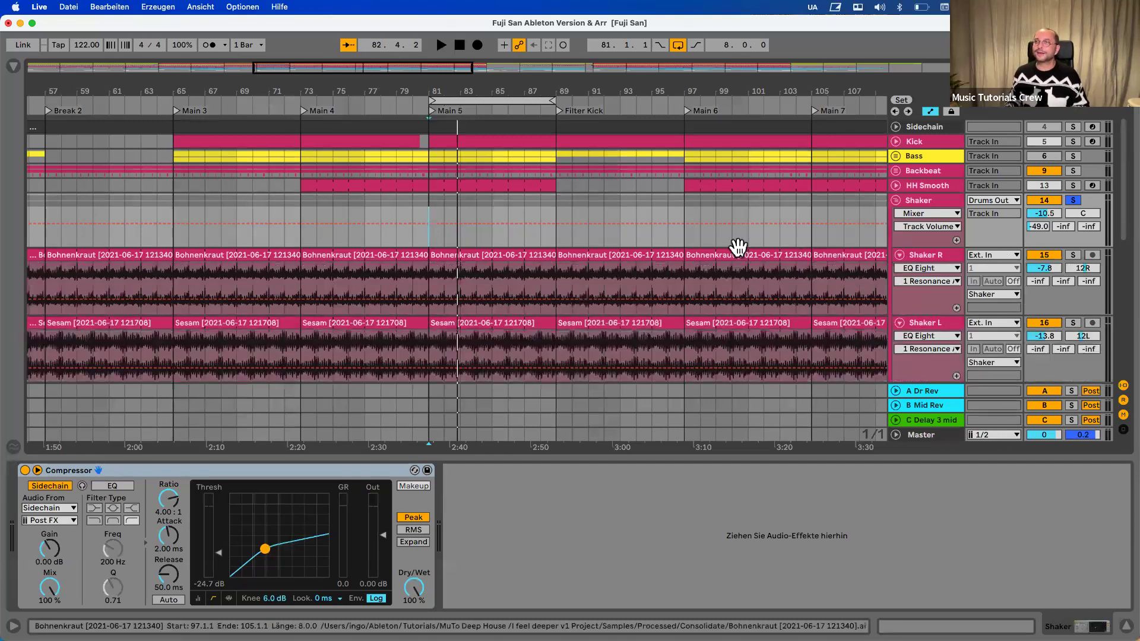
key("space")
key("space")
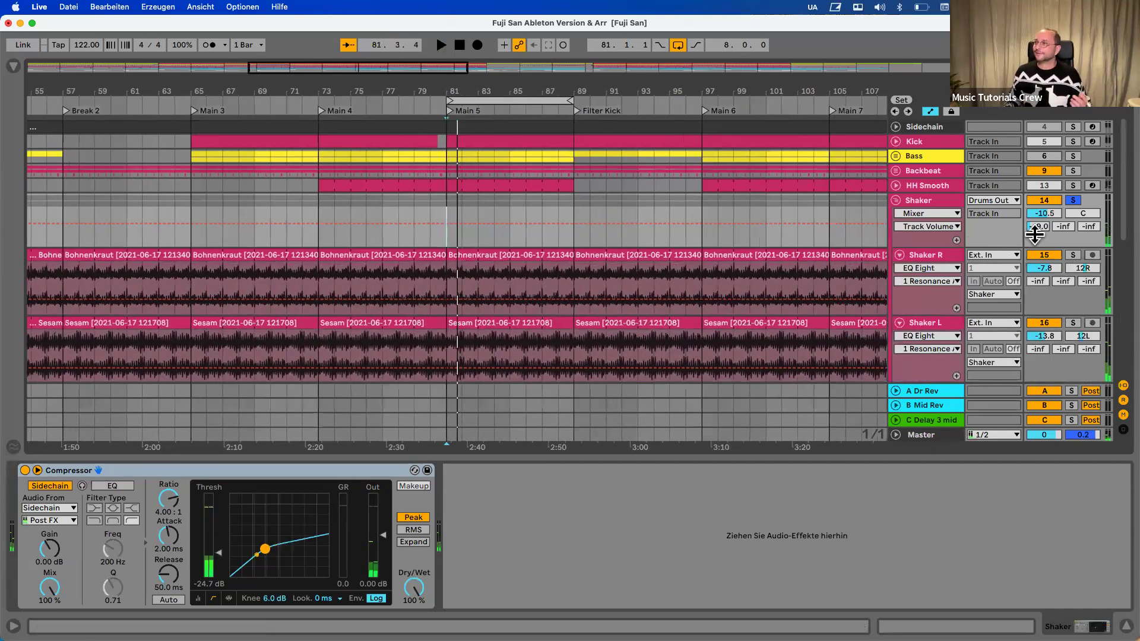
Fold the Shaker group, solo the Frog track and examine the zone list of its Frog 1 sampler
left_click(896, 201)
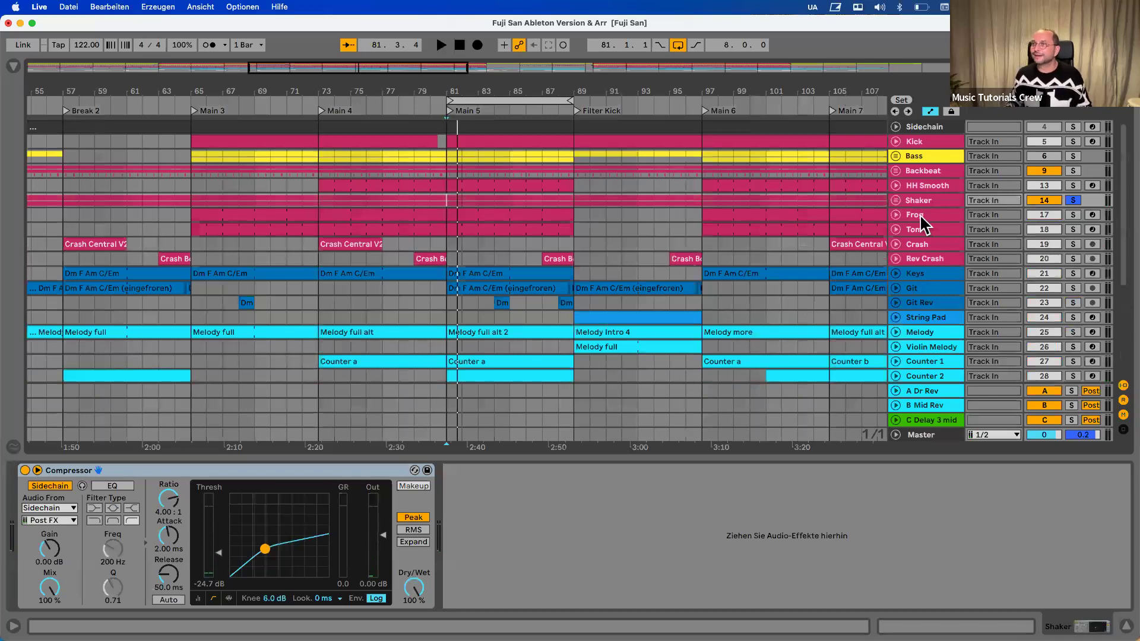
left_click(920, 216)
left_click(1073, 215)
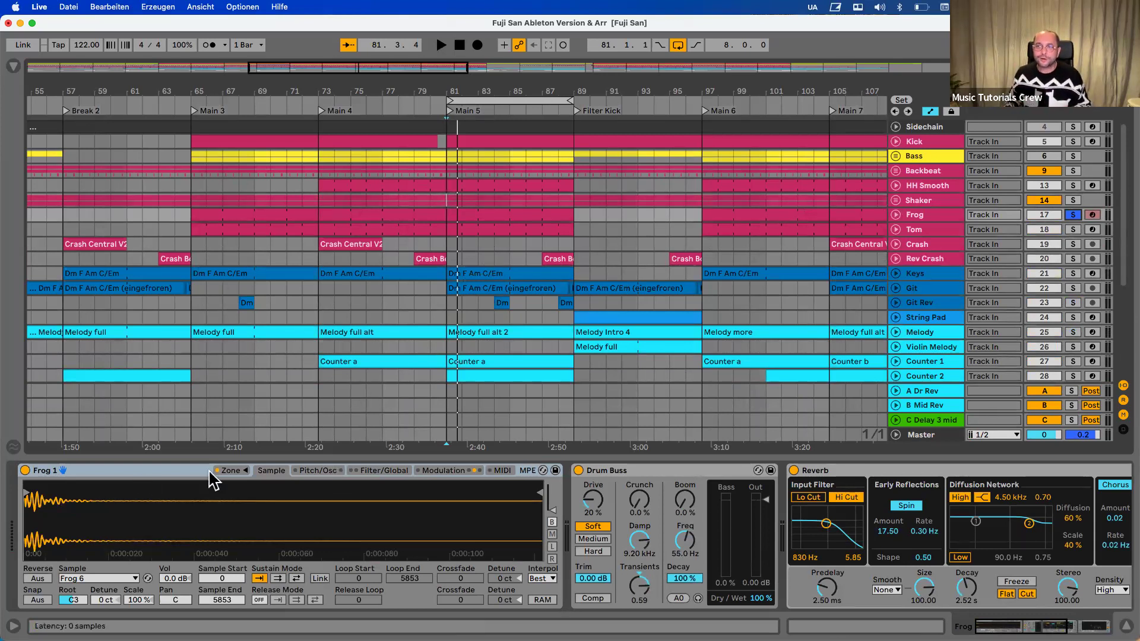
left_click(244, 470)
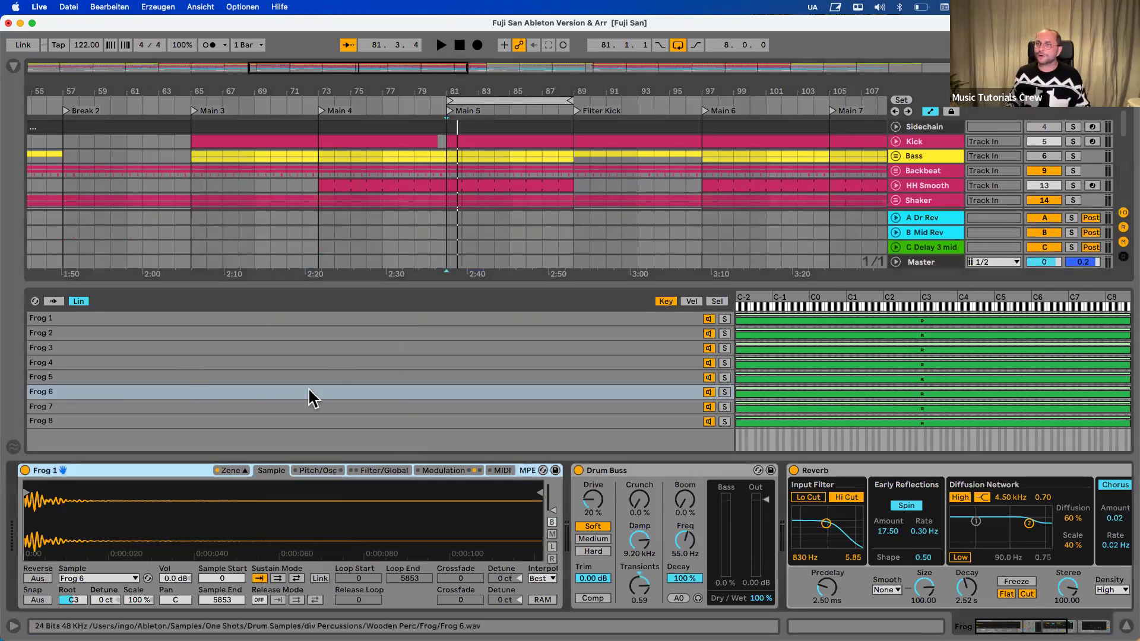
left_click(242, 470)
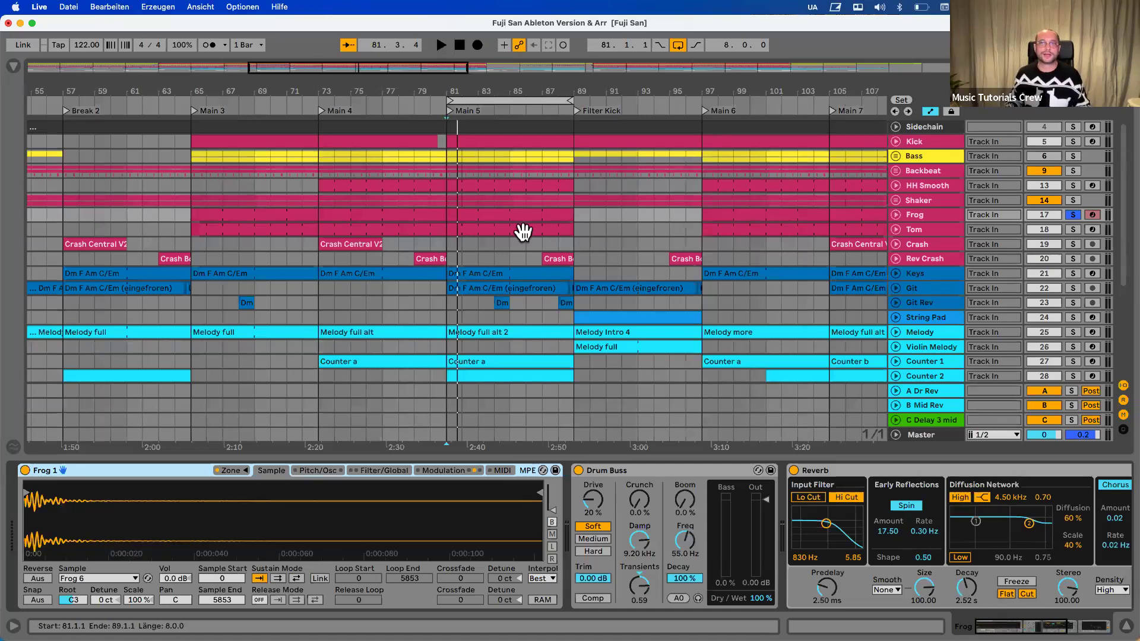
Turn off the solo on the Frog track to bring back the other tracks
scroll(637, 226, "down", 1)
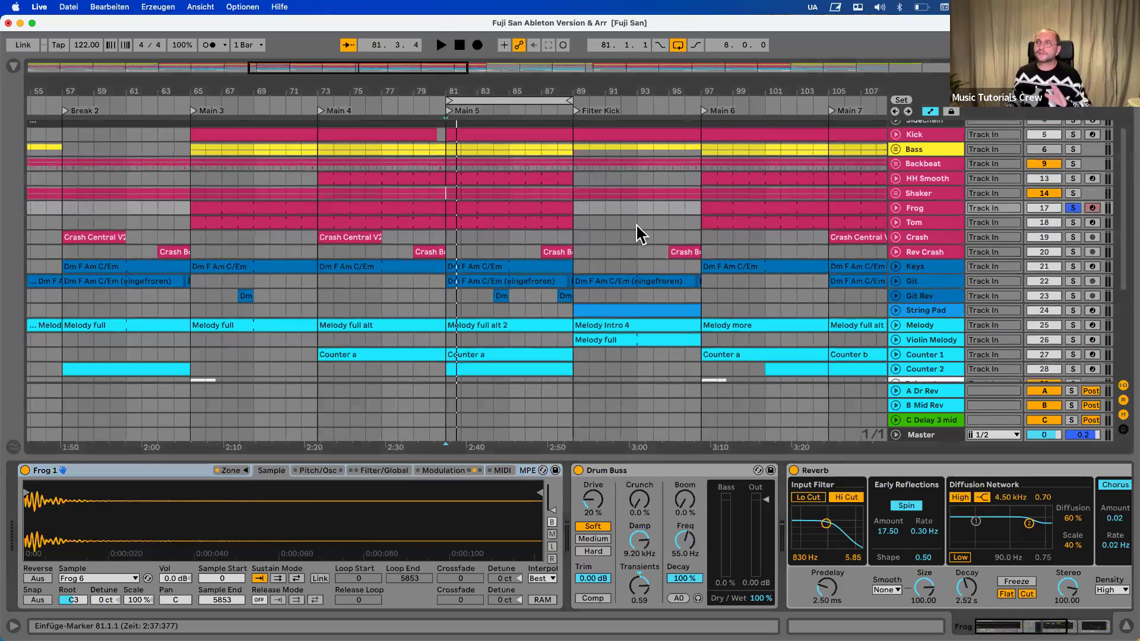
scroll(637, 226, "down", 1)
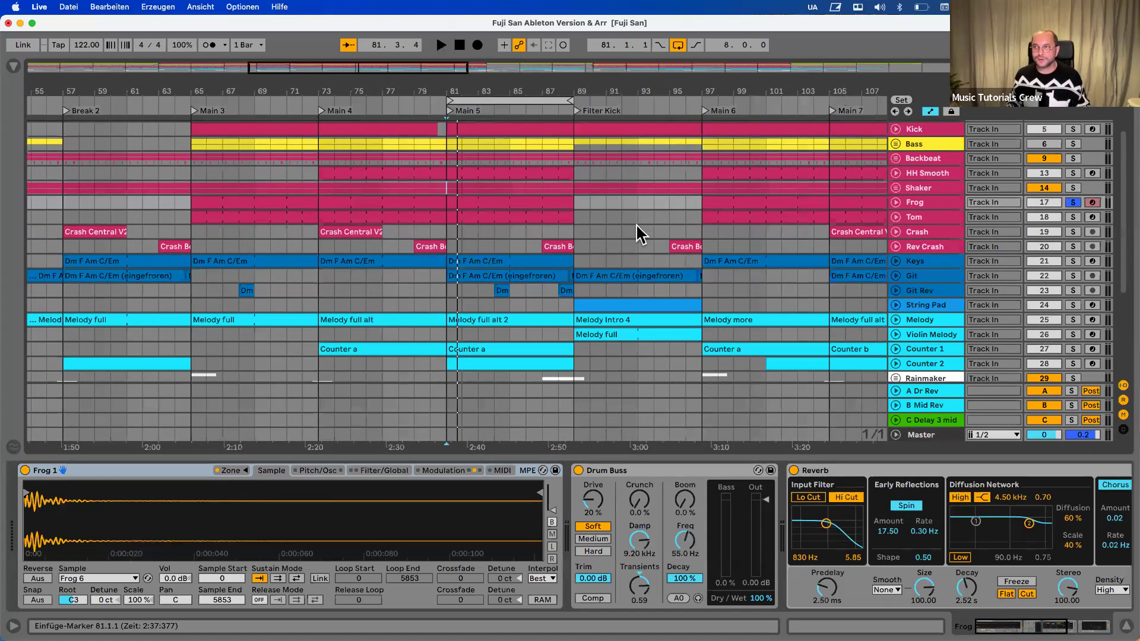
scroll(637, 227, "down", 5)
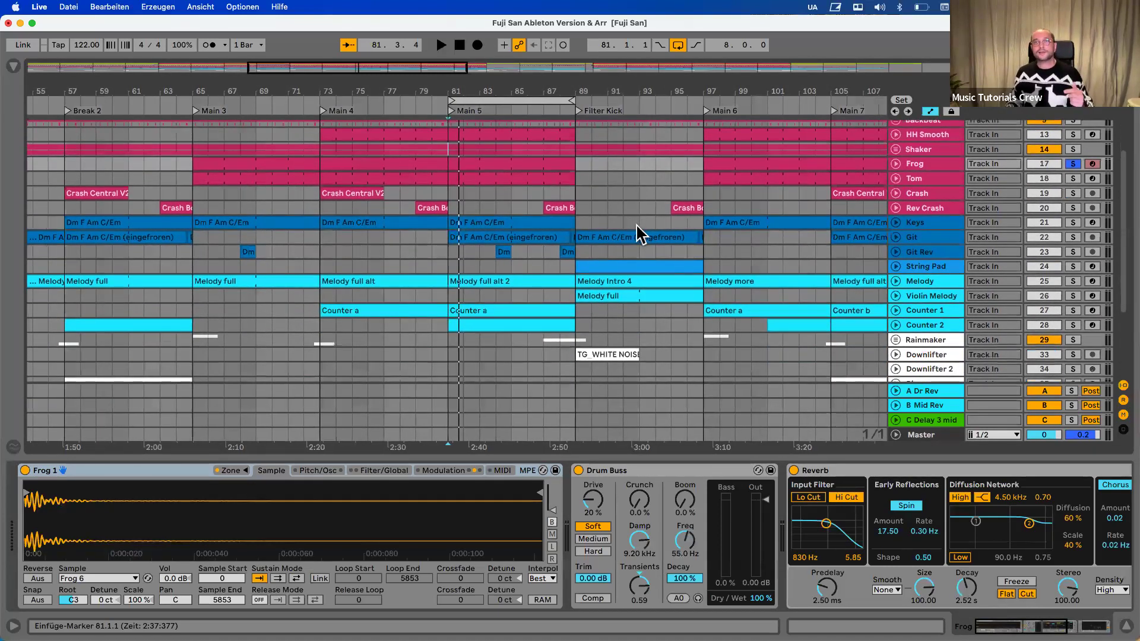
left_click(1071, 165)
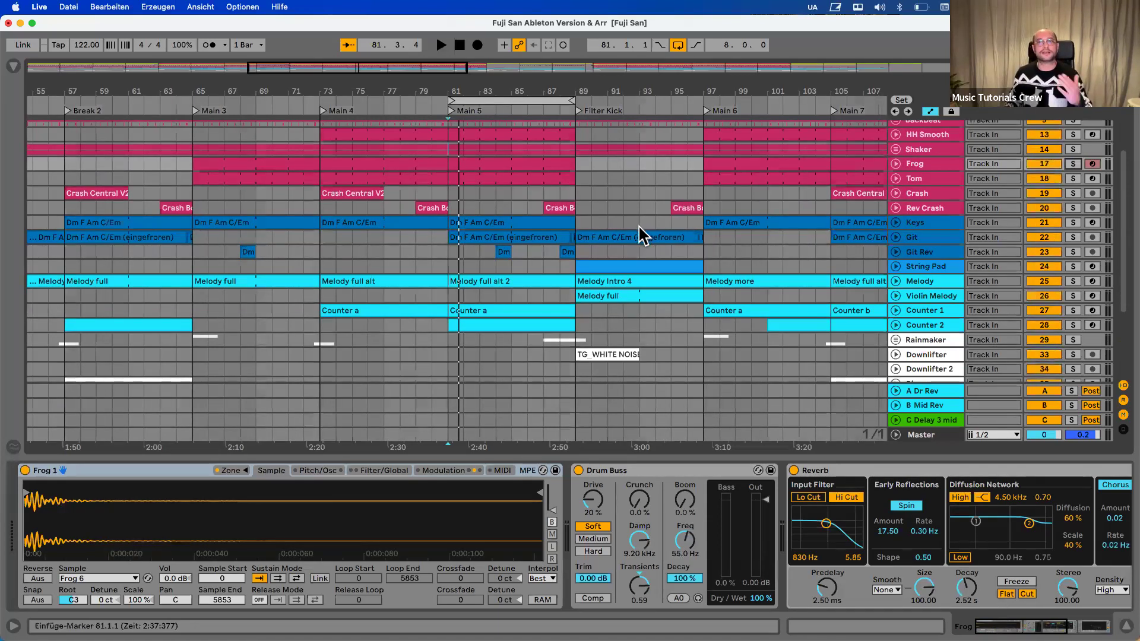
Play the arrangement from bar 81, activate the Bass group during playback, and stop
scroll(639, 225, "up", 5)
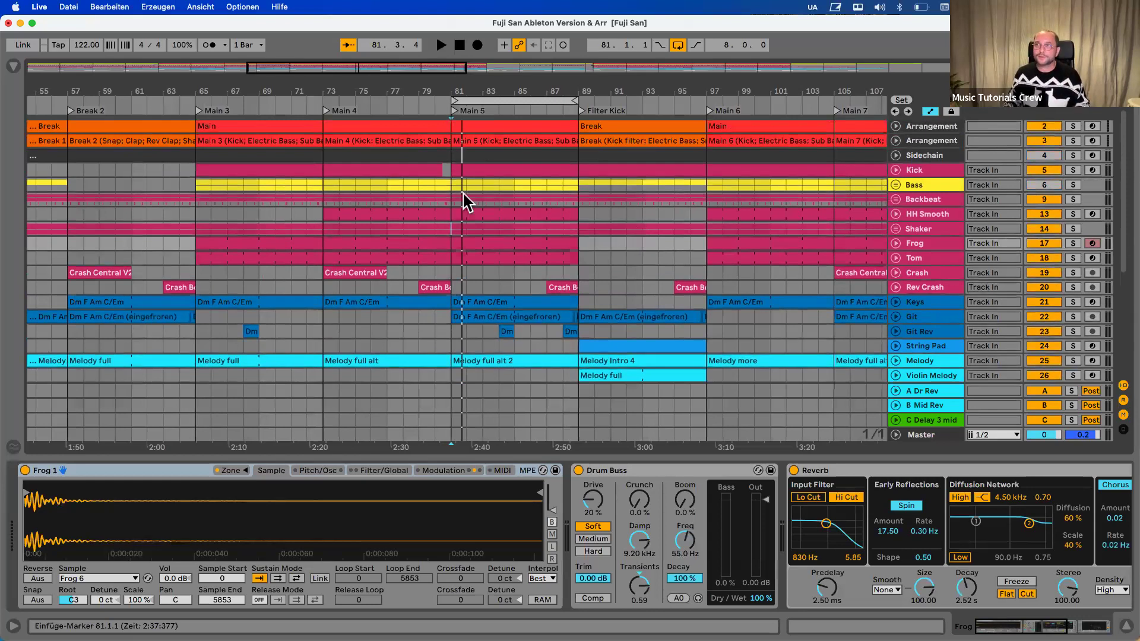
left_click(452, 177)
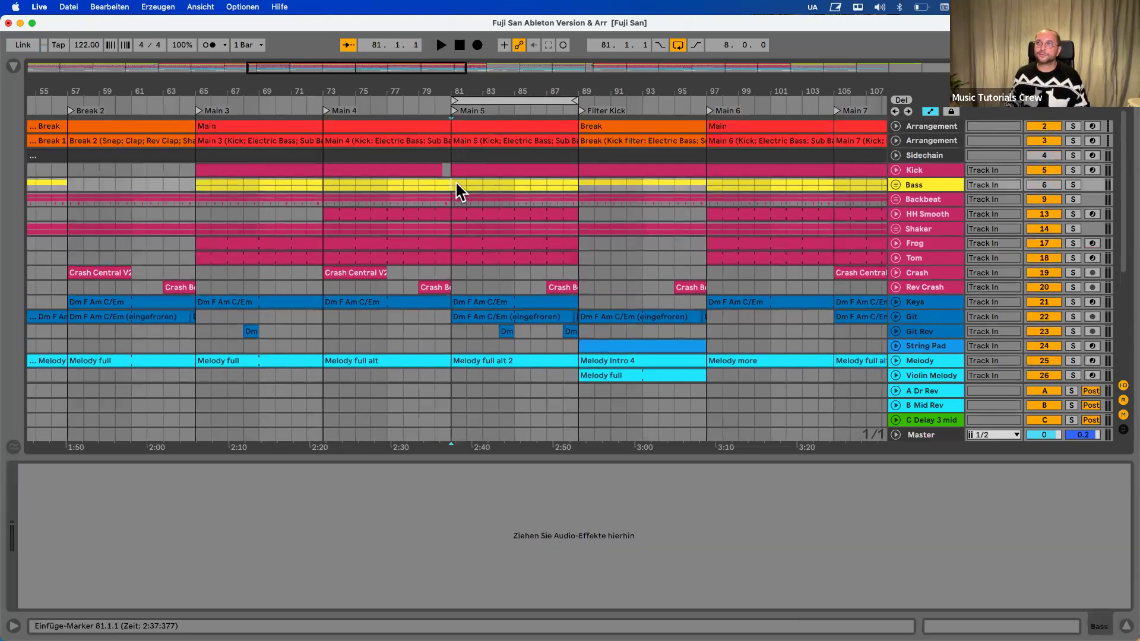
scroll(461, 185, "down", 2)
key("space")
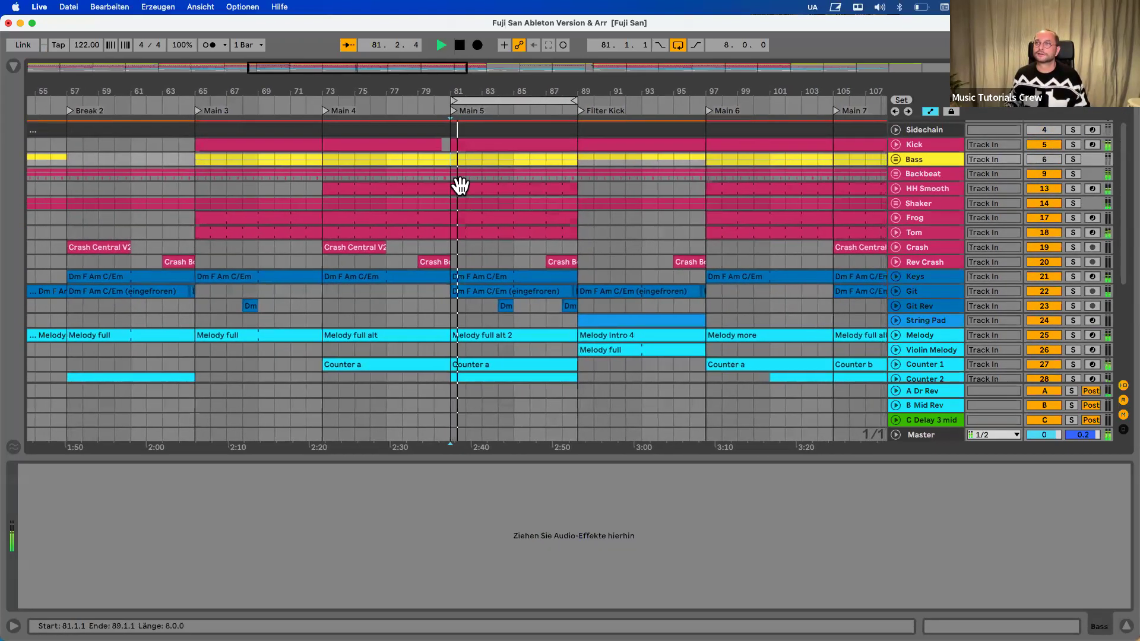
left_click(1044, 160)
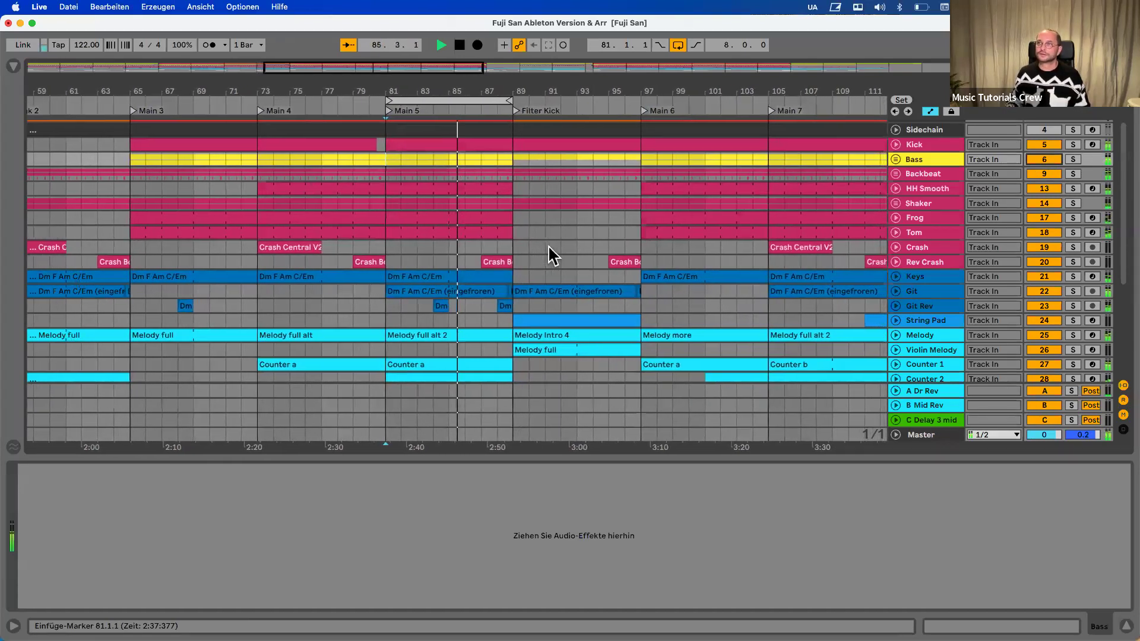
key("space")
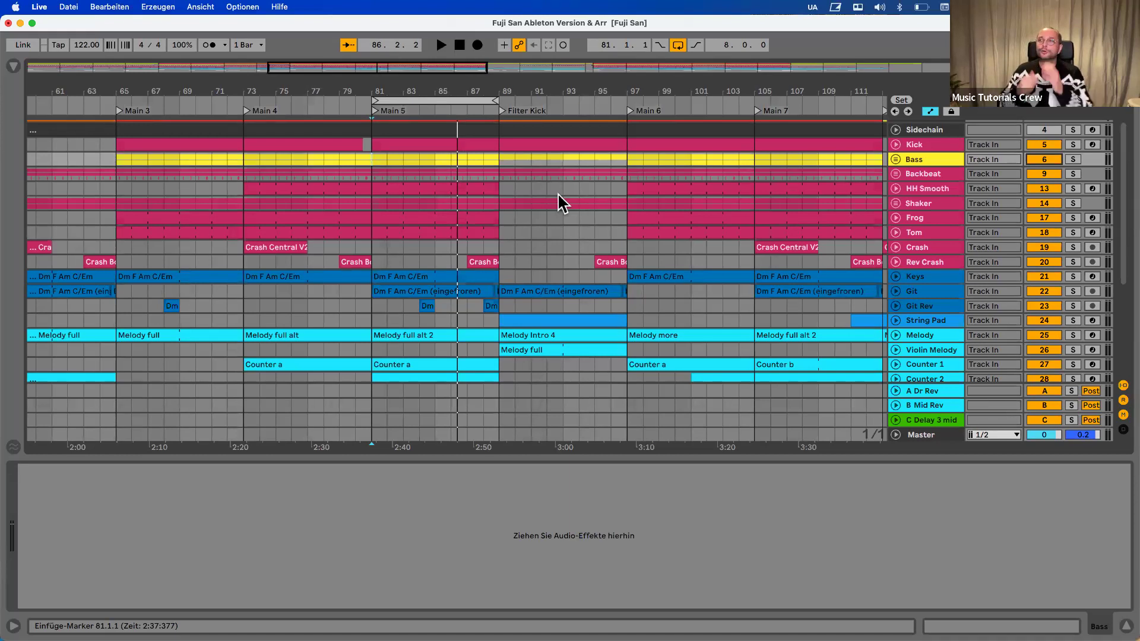
Unfold the Bass group and Electric Bass track, and delete the Electric Bass and Sub Bass clips in Main 5
left_click(895, 158)
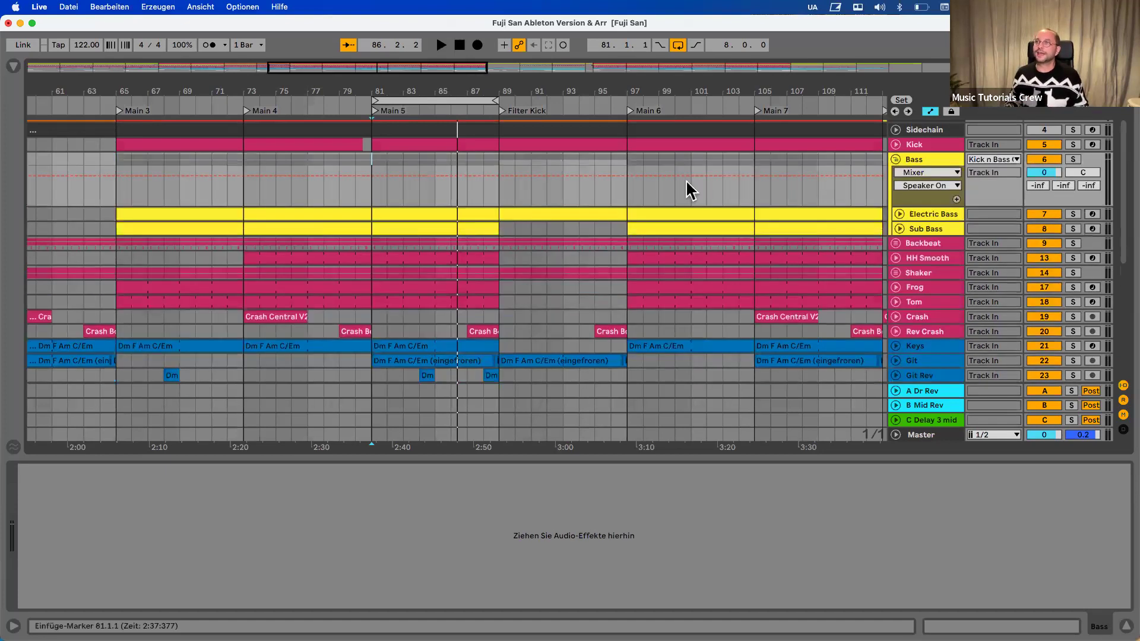
left_click(896, 211)
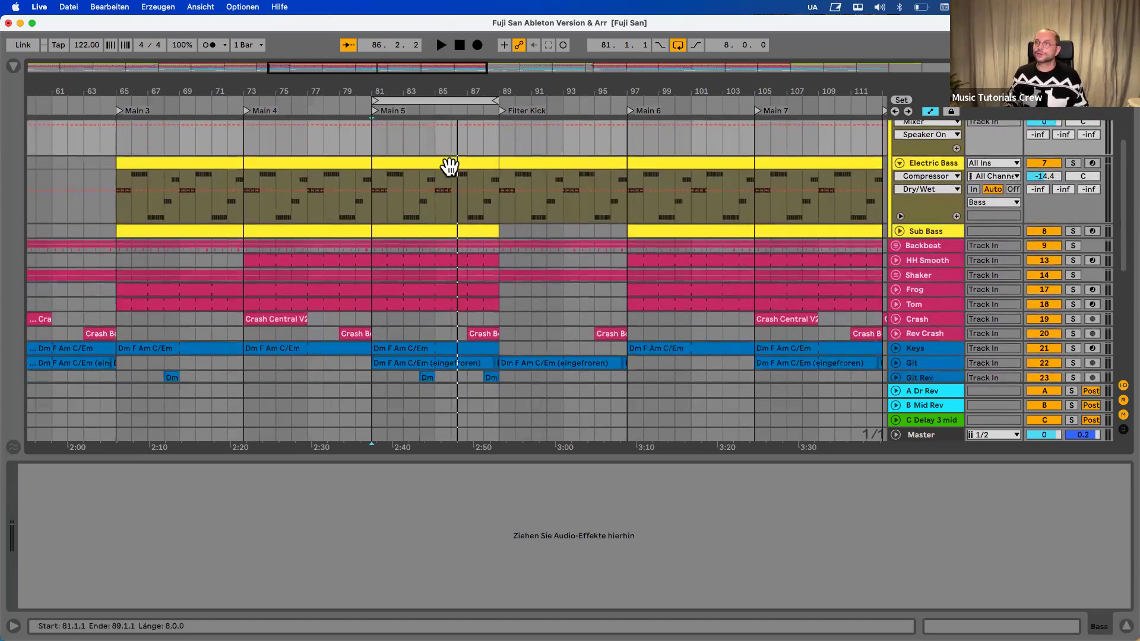
left_click(450, 166)
key("Delete")
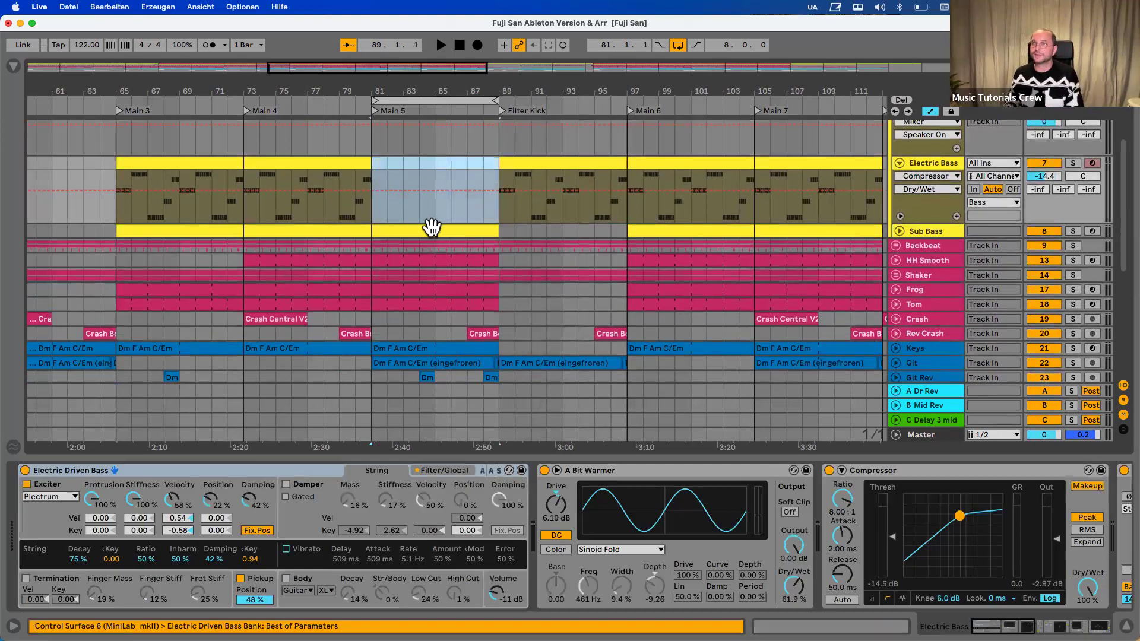
left_click(432, 231)
key("Delete")
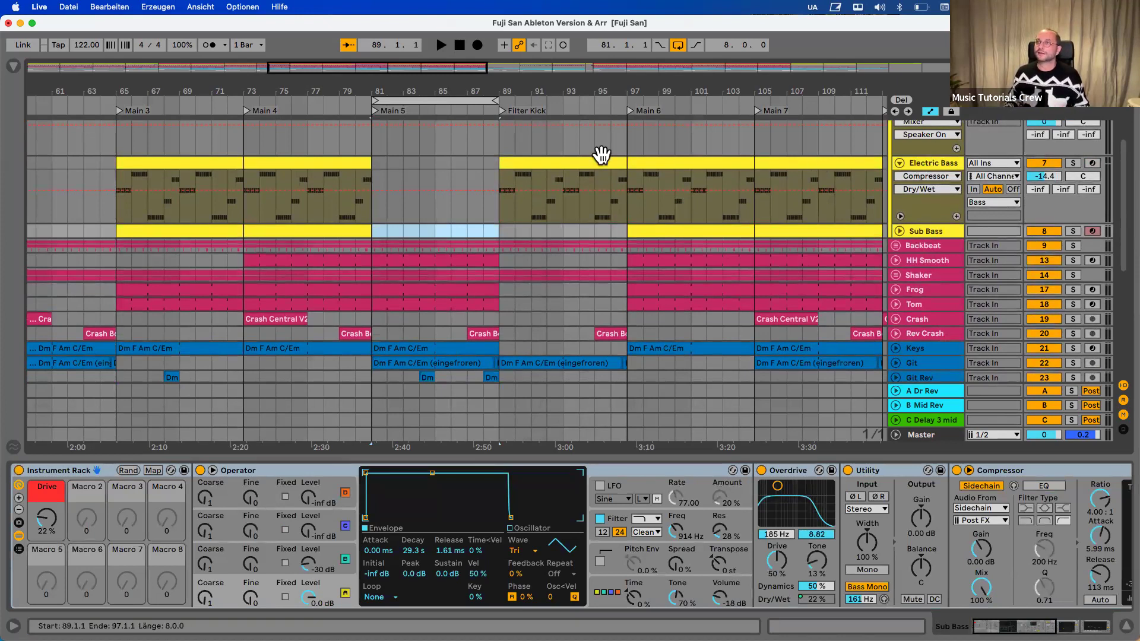
Solo the Electric Bass and play it from bar 89, jump to bar 97, and stop
left_click(500, 174)
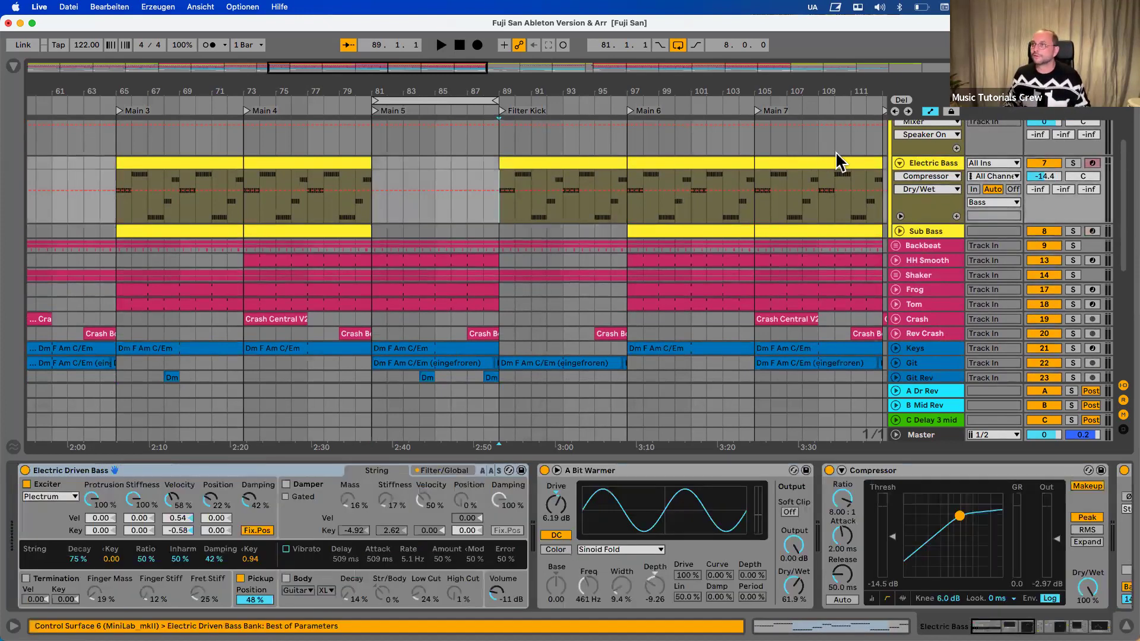
left_click(1073, 164)
key("space")
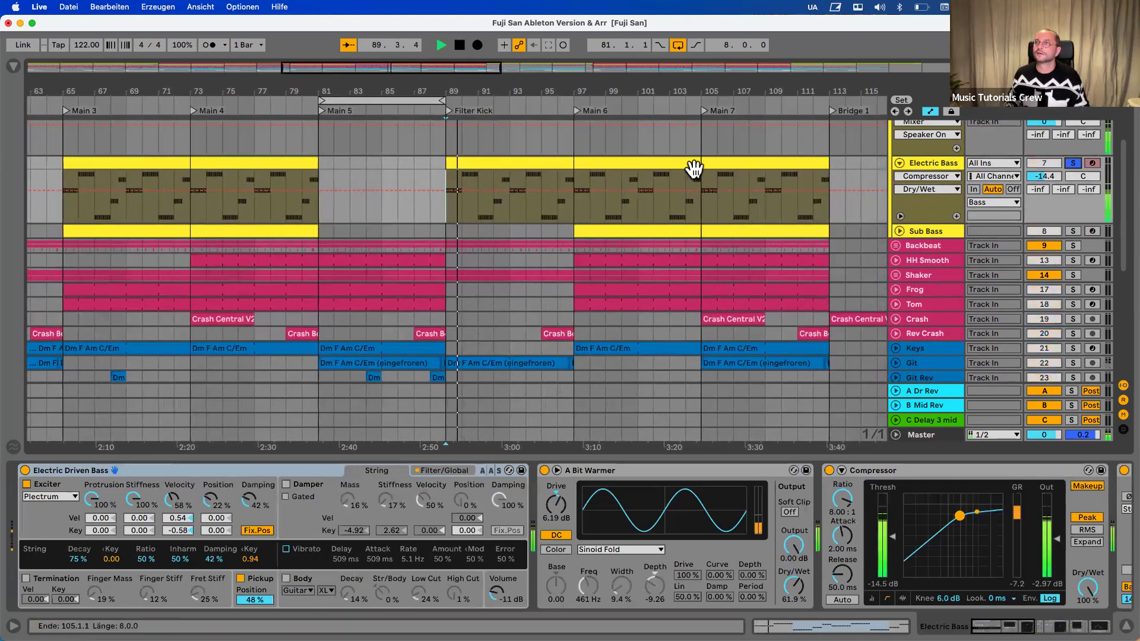
left_click(569, 185)
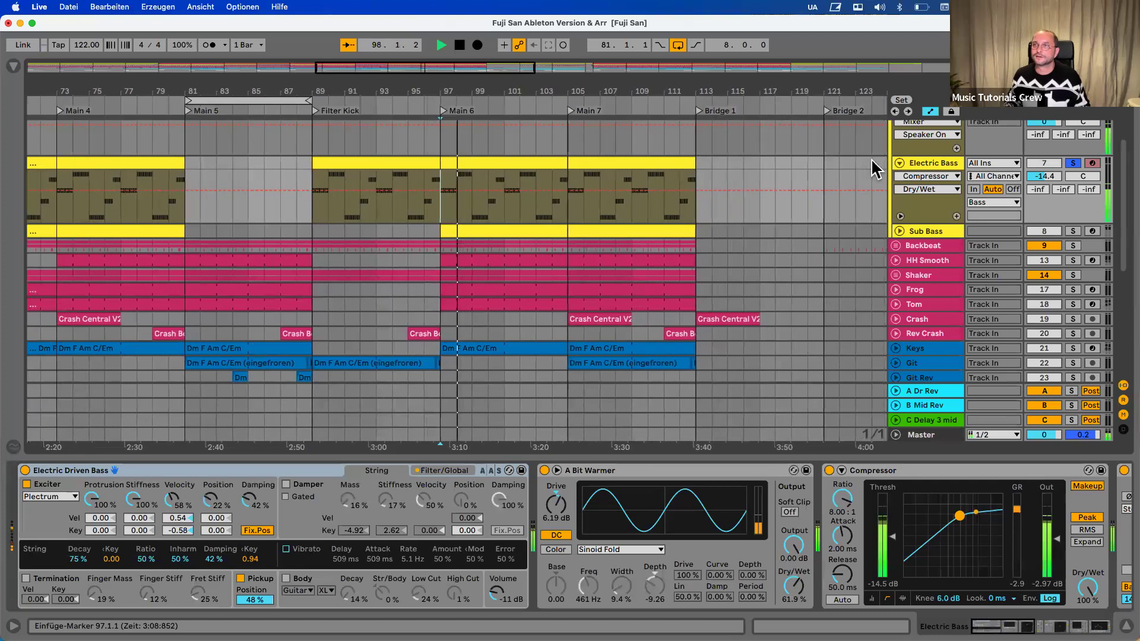
key("space")
Delete the Keys clip in the Main 5 section
scroll(604, 203, "left", 5)
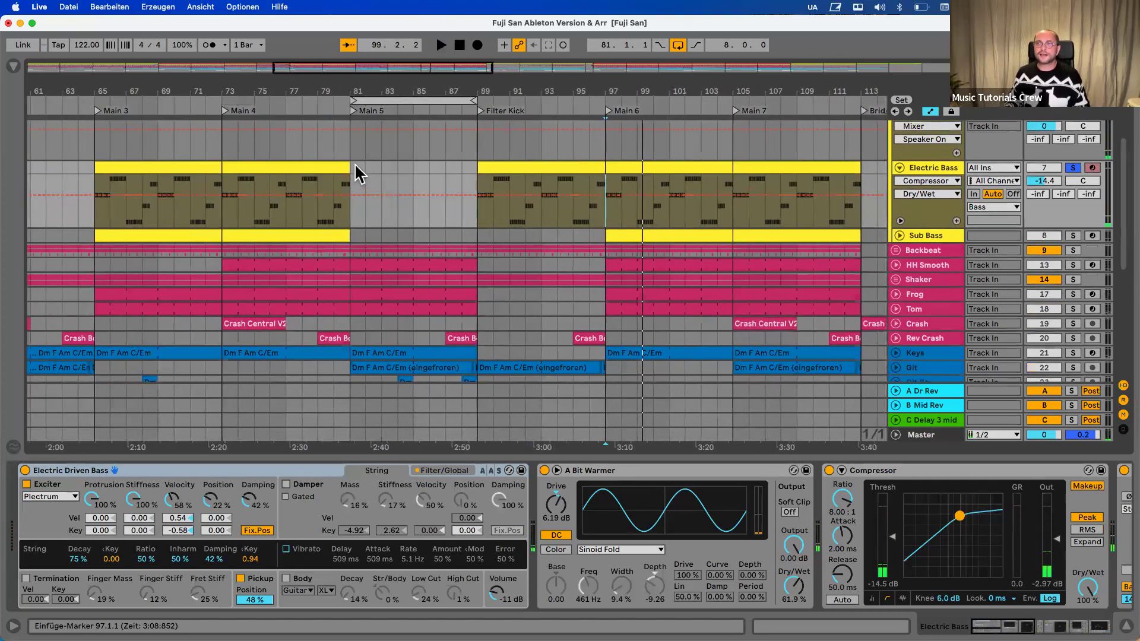
left_click(357, 172)
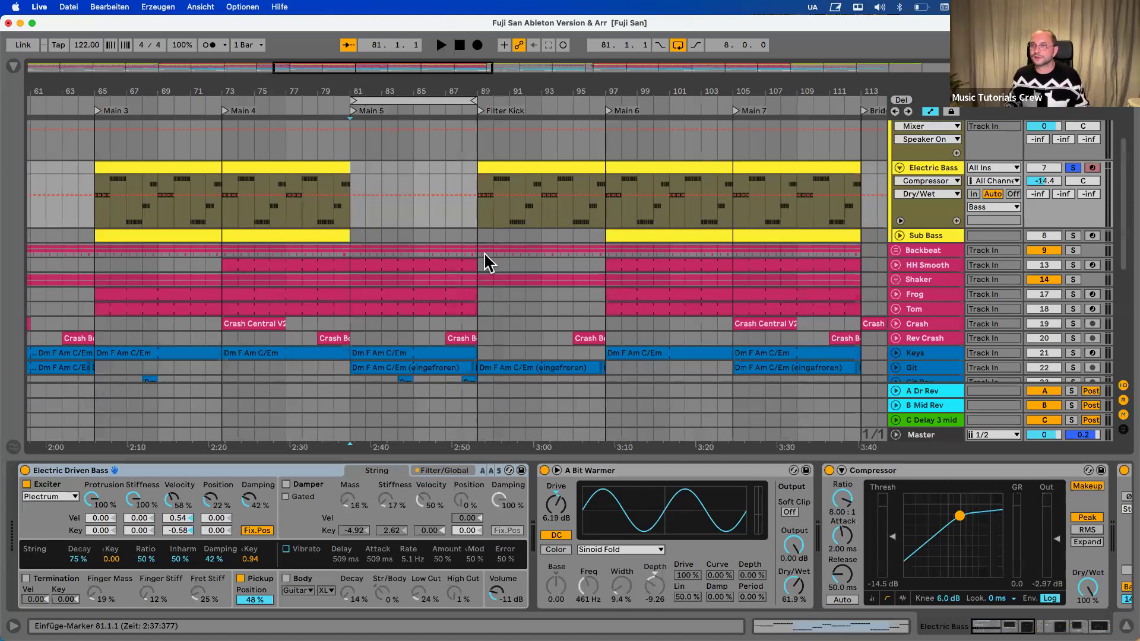
scroll(485, 261, "down", 2)
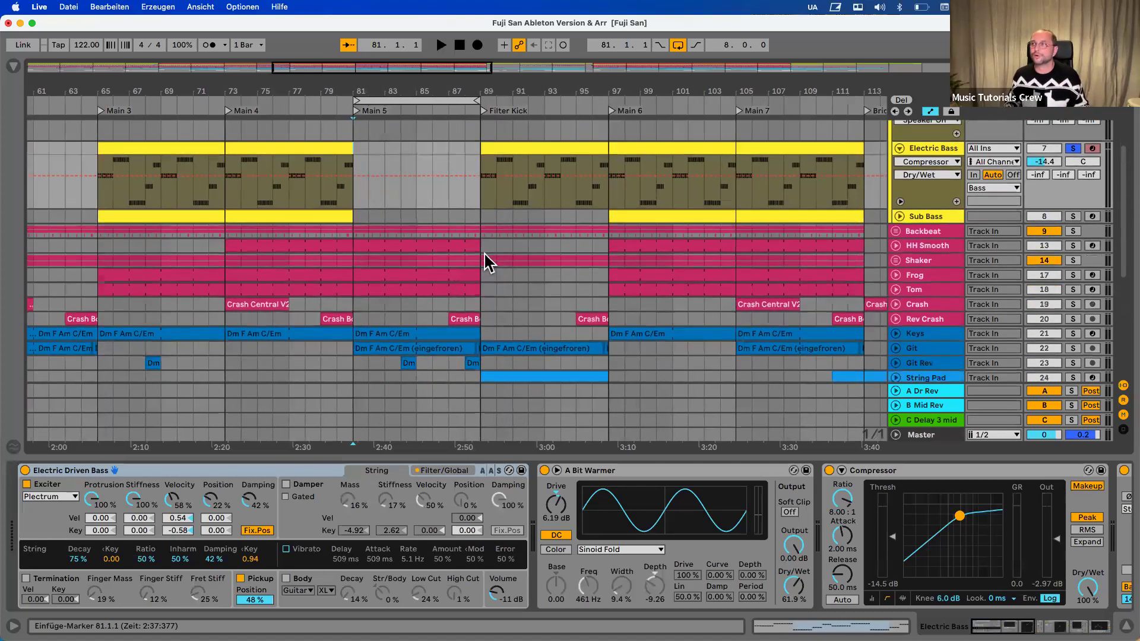
left_click(435, 333)
key("Delete")
Deactivate the frozen Git clip in Main 5 and place the insert marker at bar 81 on the Keys track
left_click(427, 347)
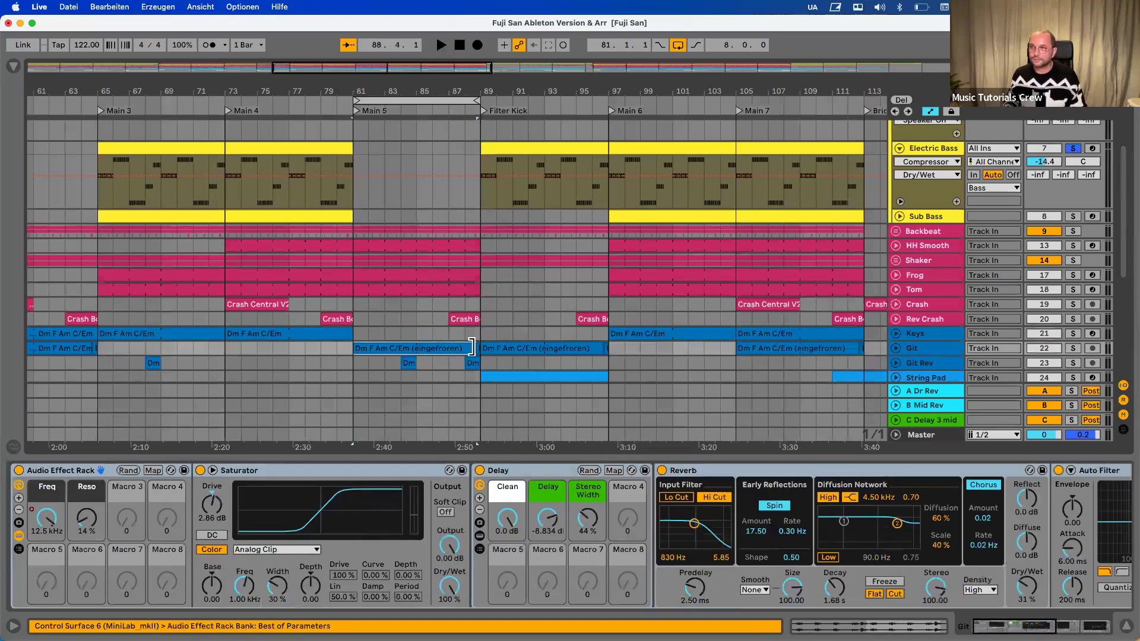
left_click_drag(480, 338, 354, 339)
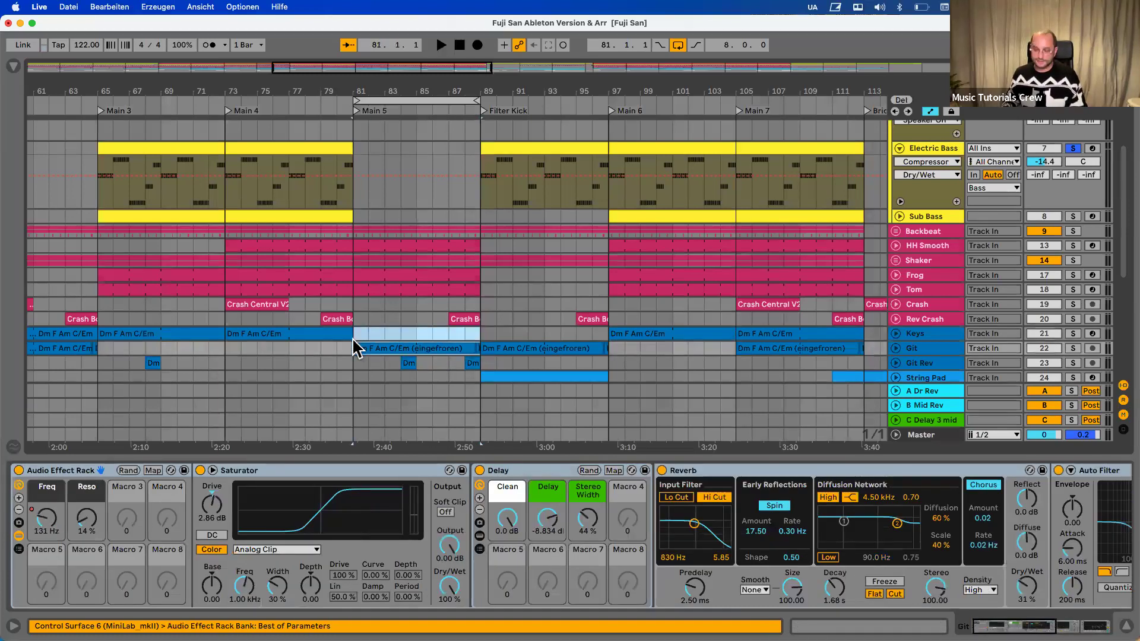
left_click(392, 326)
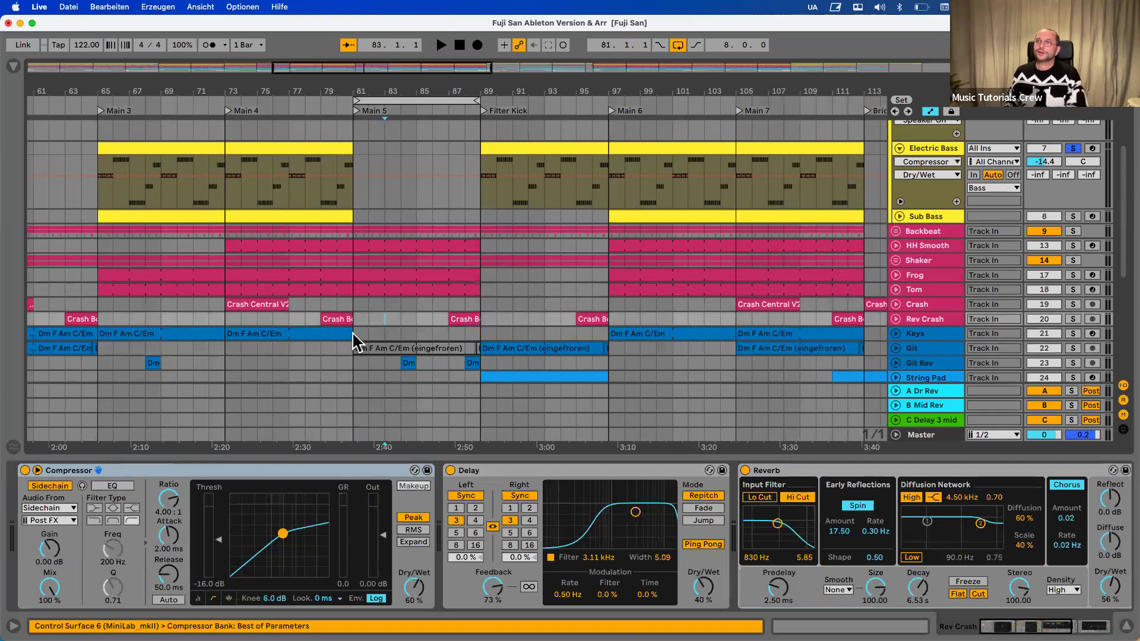
left_click(354, 333)
Select the Counter 1 and Counter 2 clips in Main 5 together and deactivate them
scroll(404, 349, "down", 4)
scroll(419, 324, "down", 2)
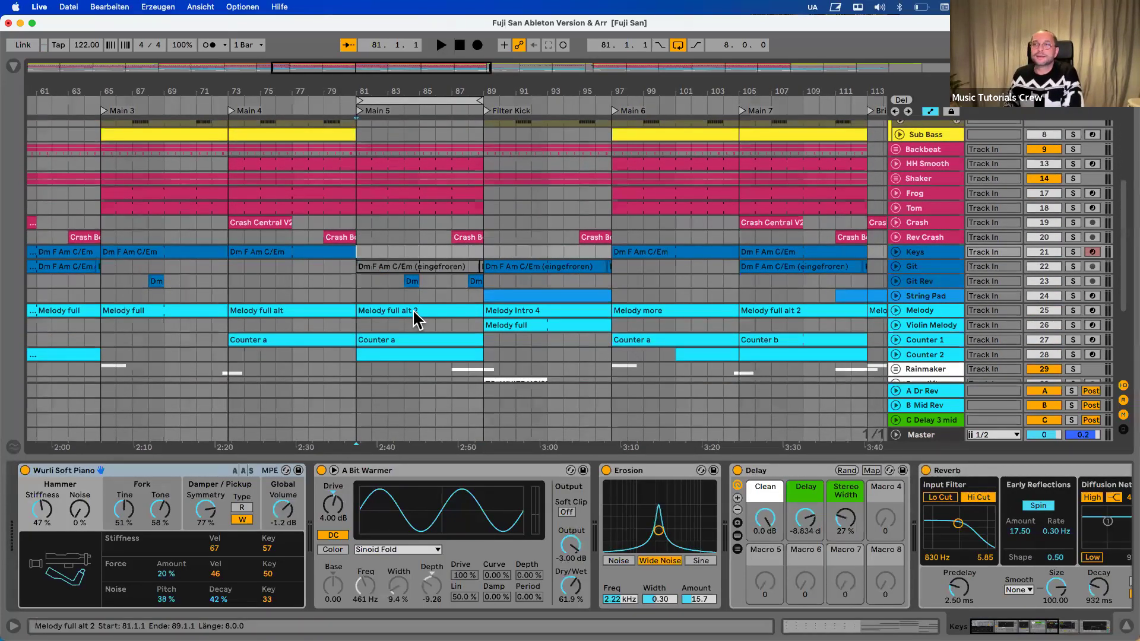
scroll(412, 309, "up", 5)
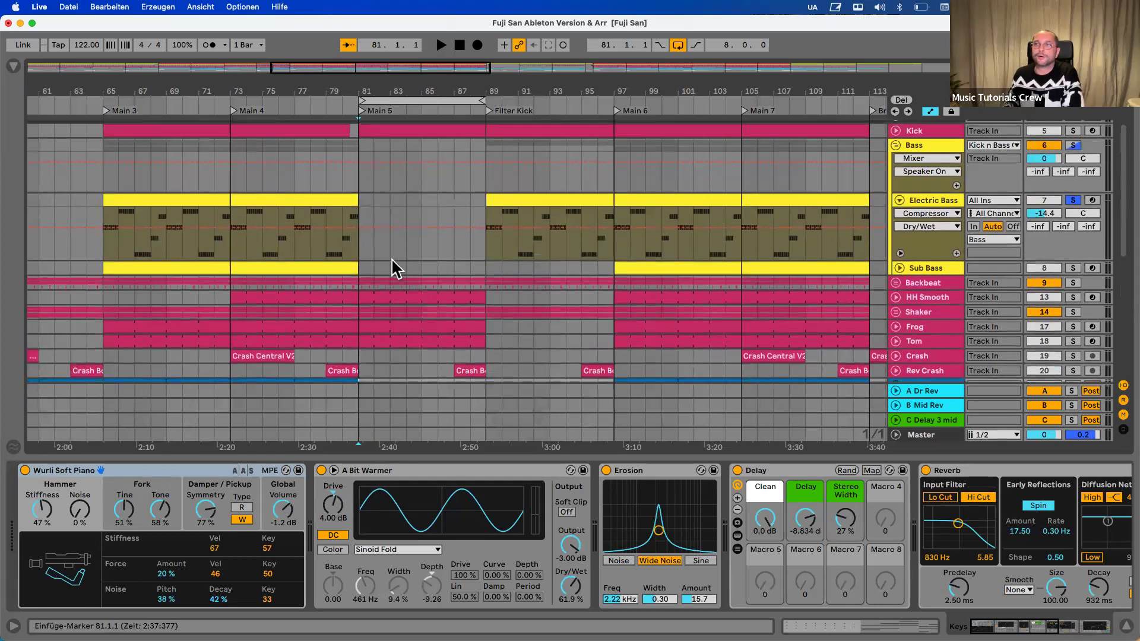
scroll(397, 250, "down", 2)
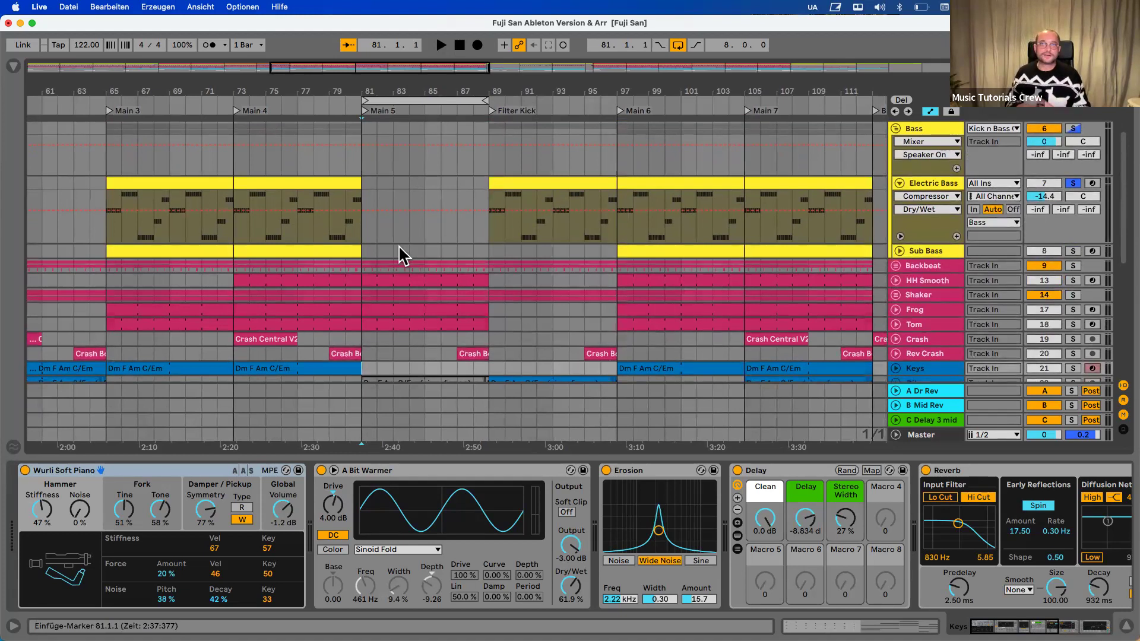
scroll(399, 254, "down", 10)
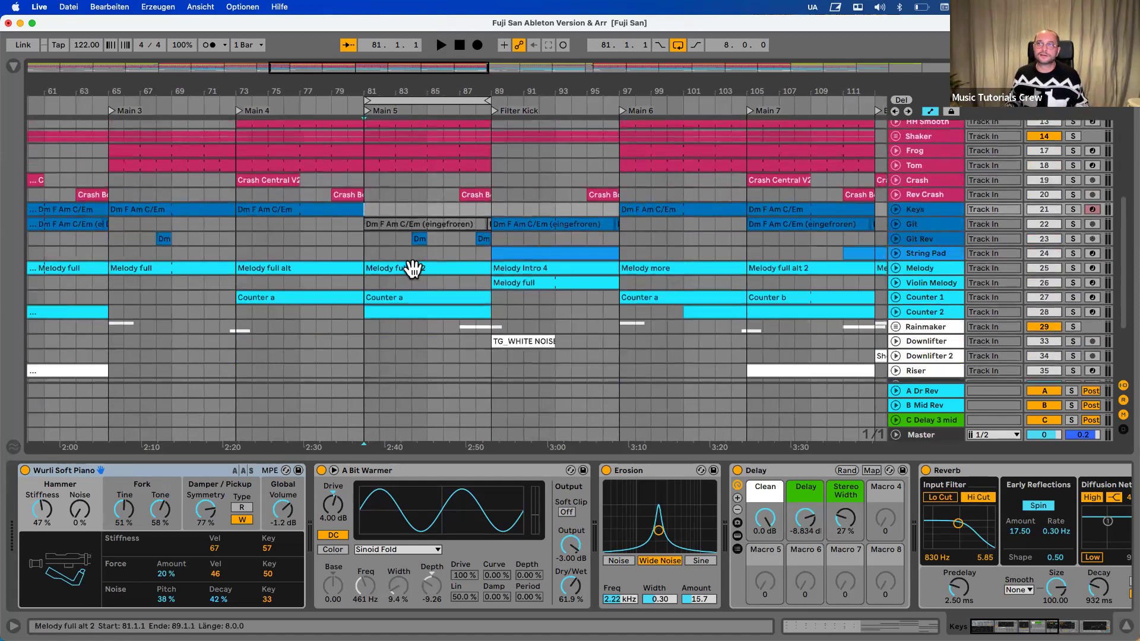
left_click(407, 300)
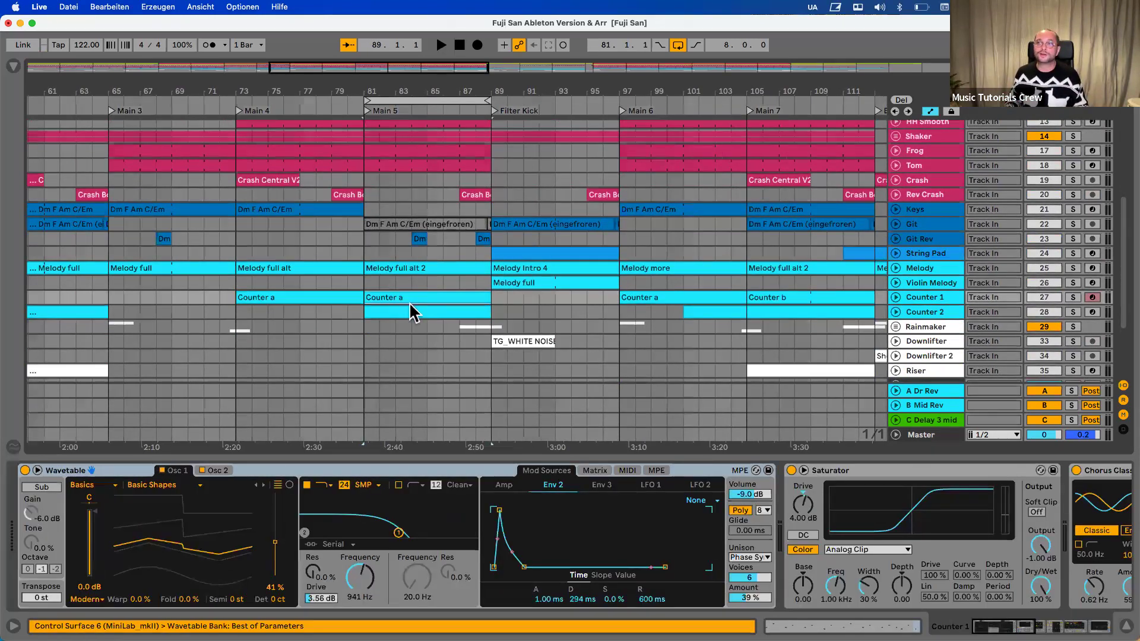
left_click(406, 310, "shift")
key("0")
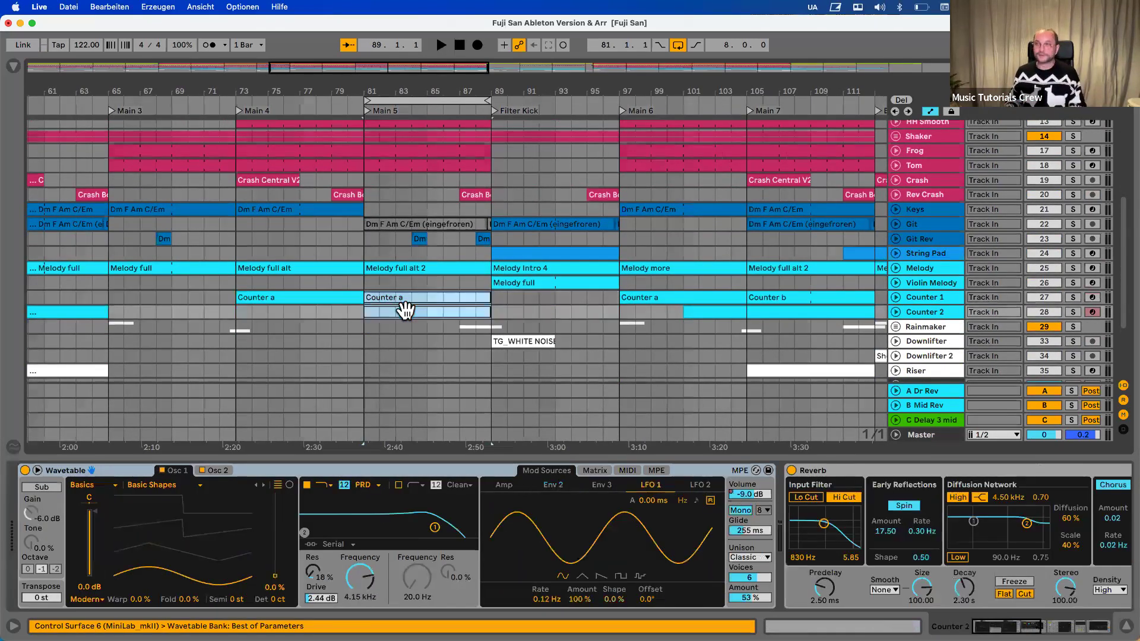
Deactivate the Melody clip and the Git Rev clips in the Main 5 section, and select the Git clip there
left_click(402, 268)
key("0")
left_click(423, 239)
key("0")
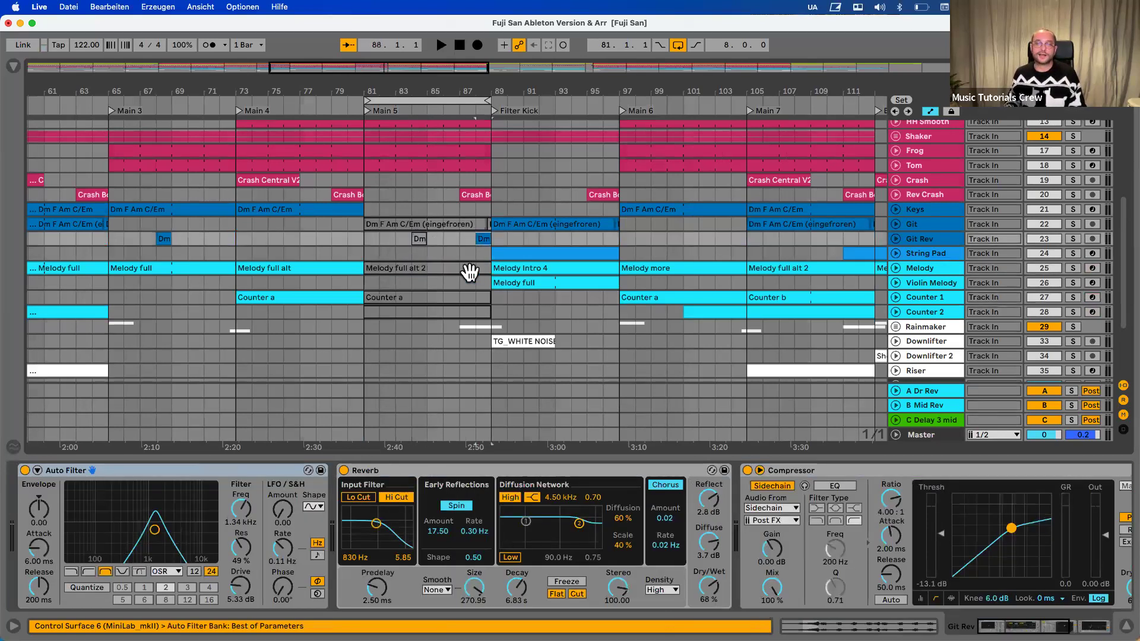
left_click(429, 224)
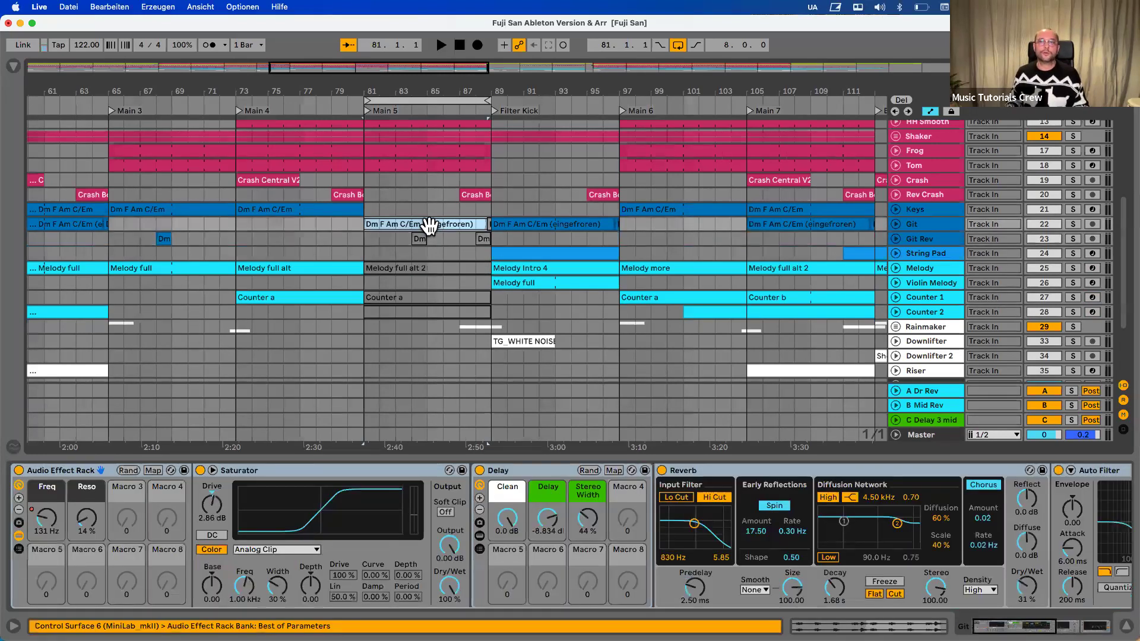
Turn off the solo on the Electric Bass track
scroll(429, 225, "up", 6)
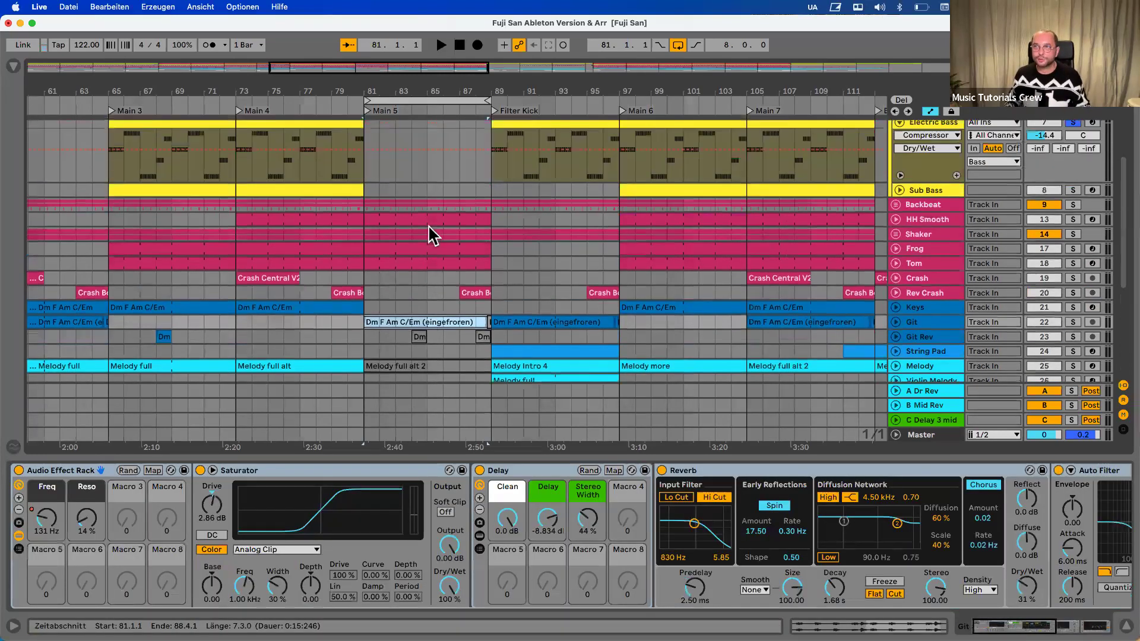
scroll(429, 226, "up", 2)
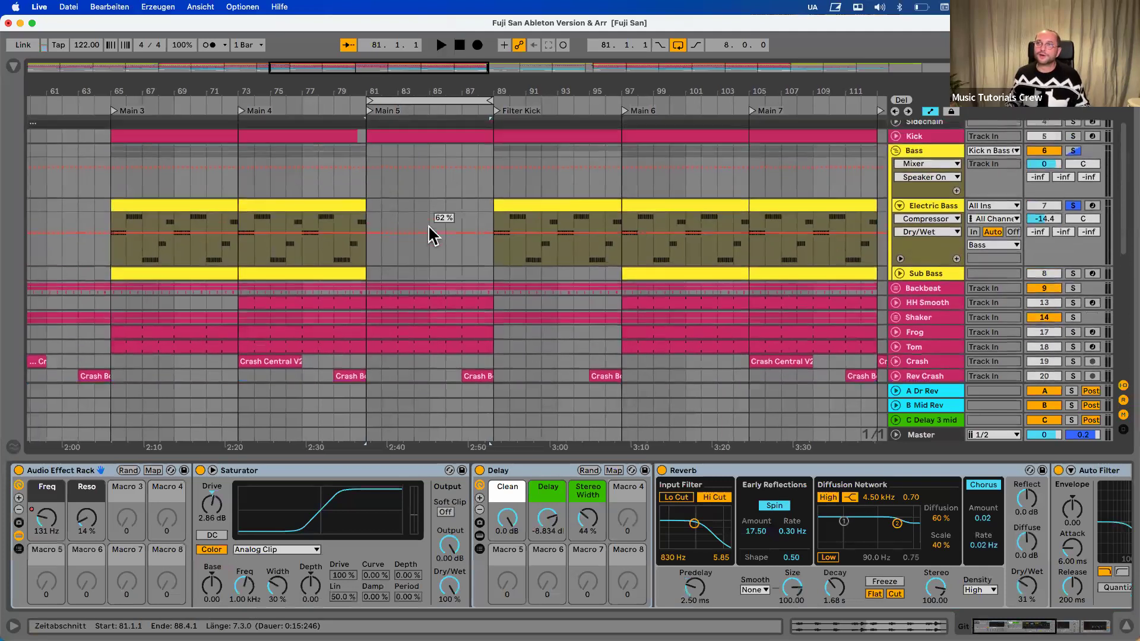
scroll(434, 250, "down", 1)
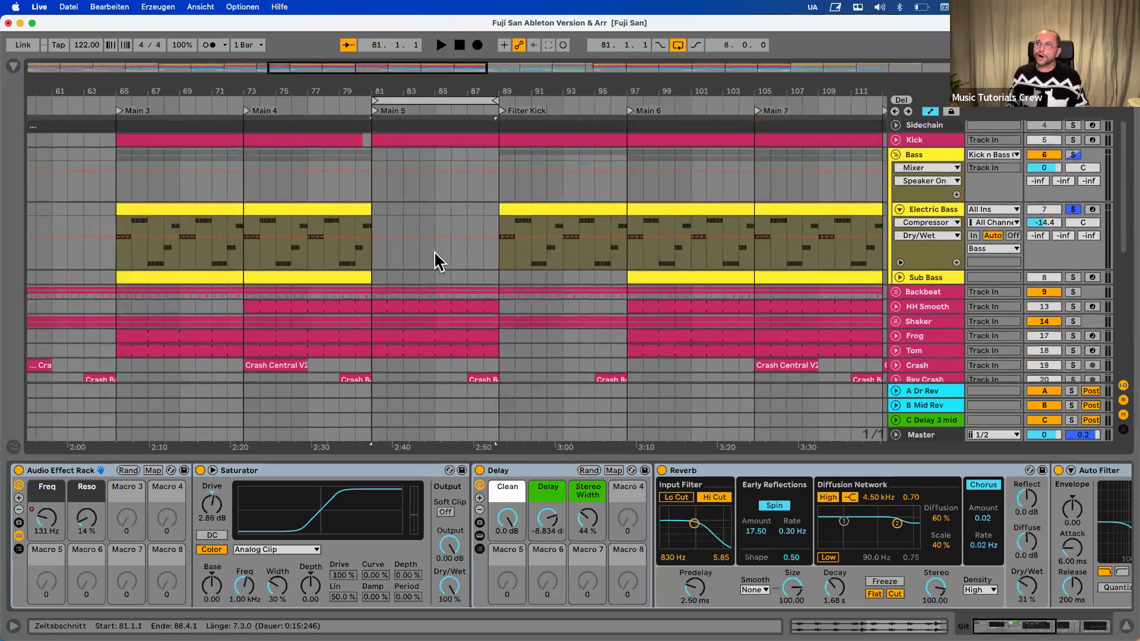
left_click(1073, 206)
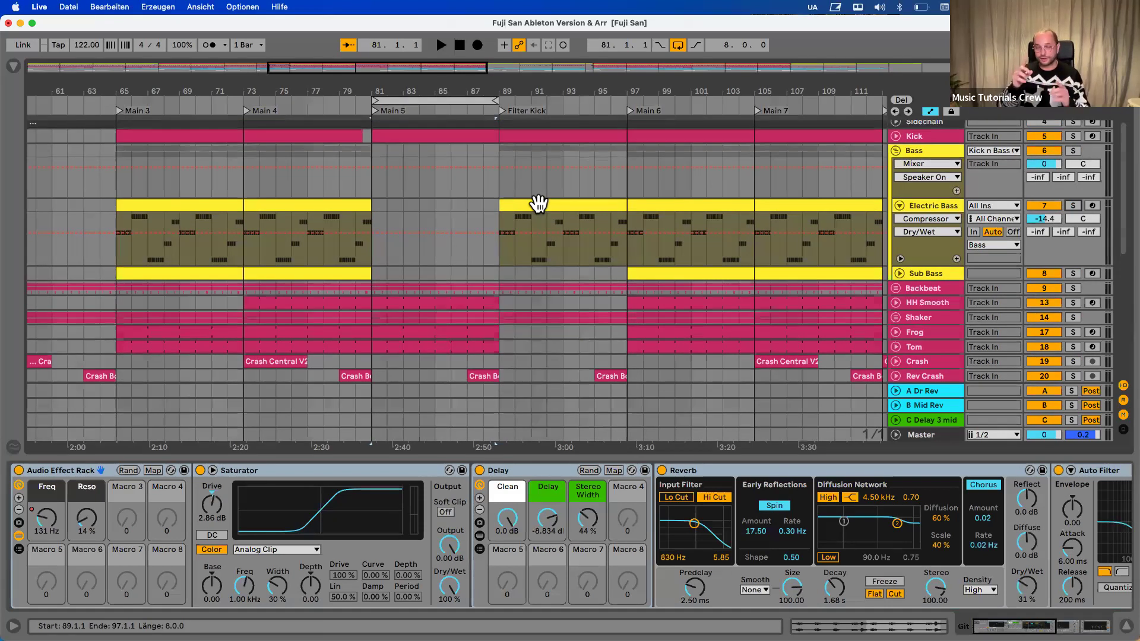
Create an empty four-bar MIDI clip at bar 81 on the Electric Bass track and extend it to bar 89
left_click(497, 202)
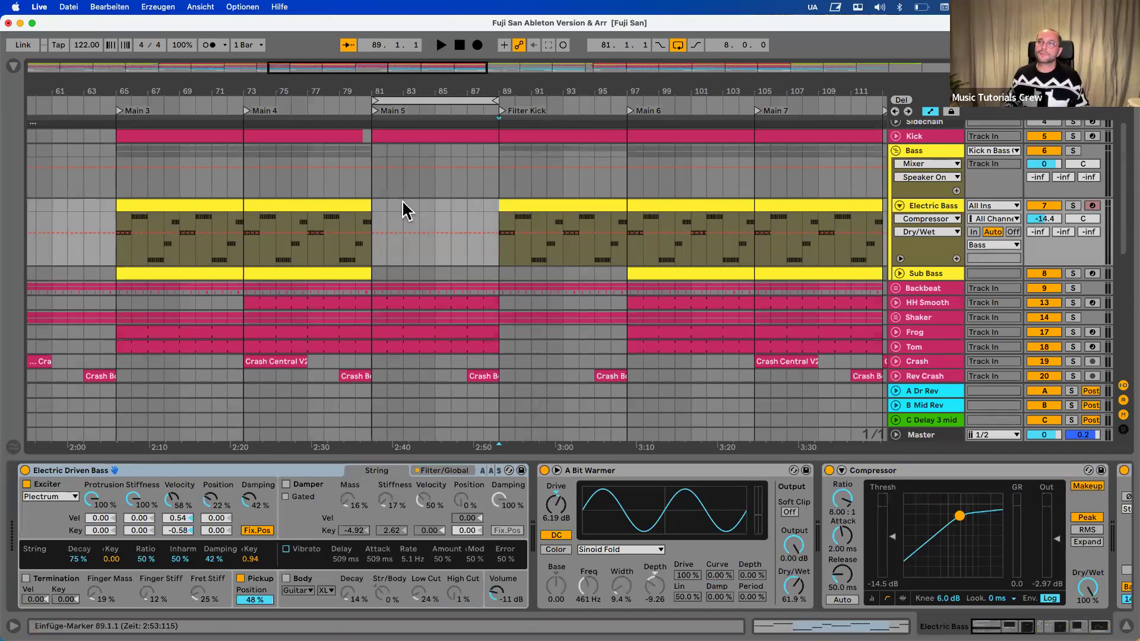
left_click_drag(432, 205, 364, 224)
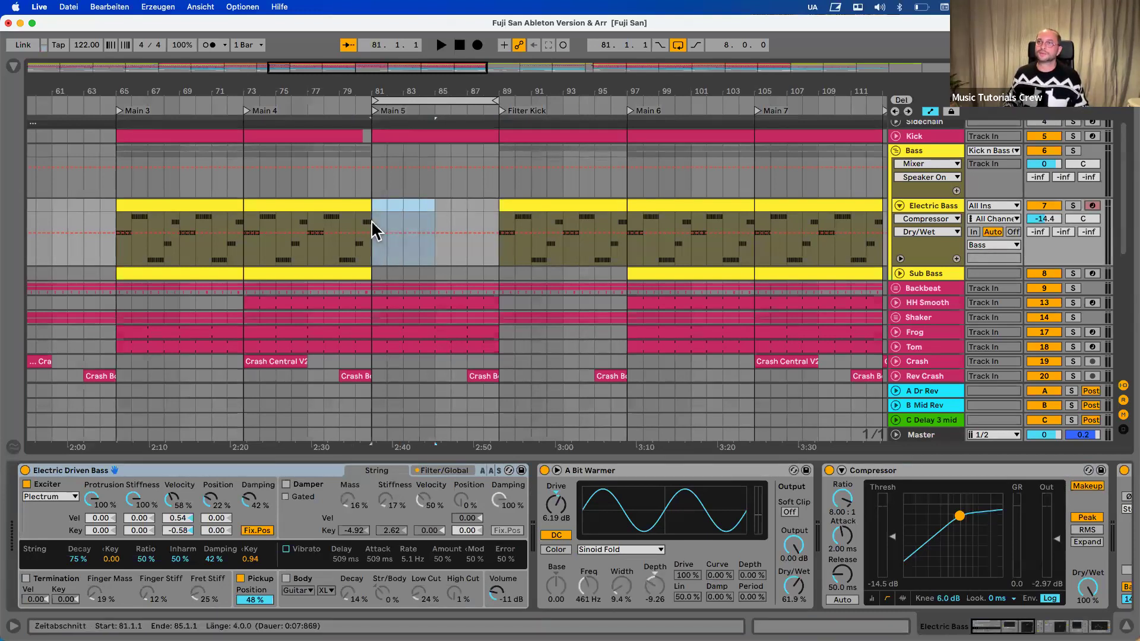
key("super+shift+m")
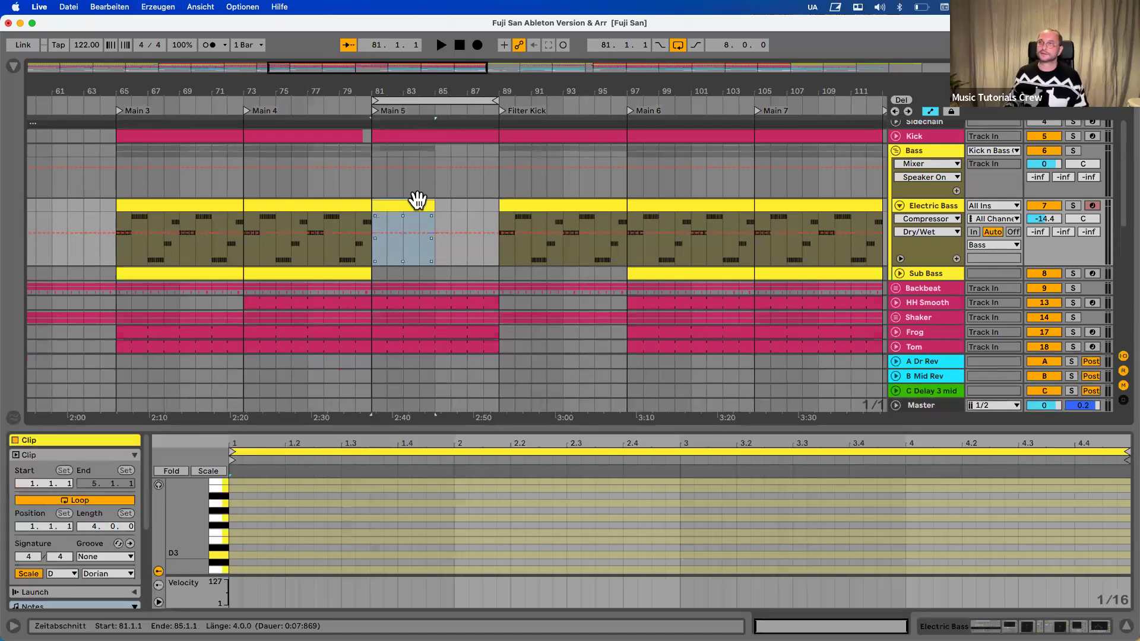
left_click_drag(428, 198, 499, 202)
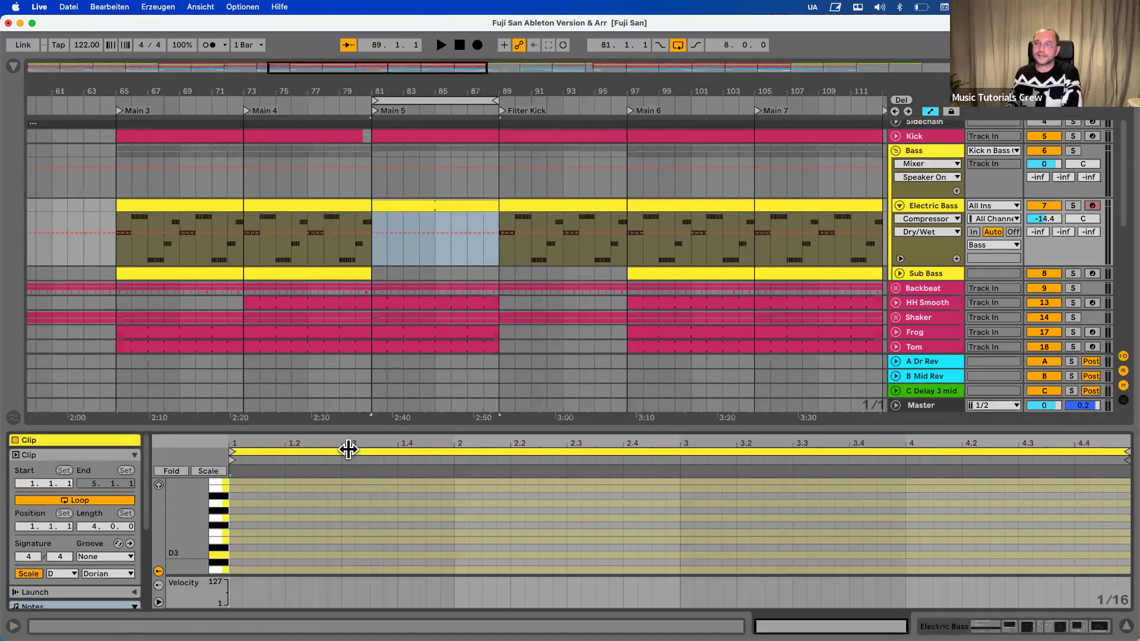
Switch off the new bass clip's scale setting and enlarge the note editor upward
left_click(27, 571)
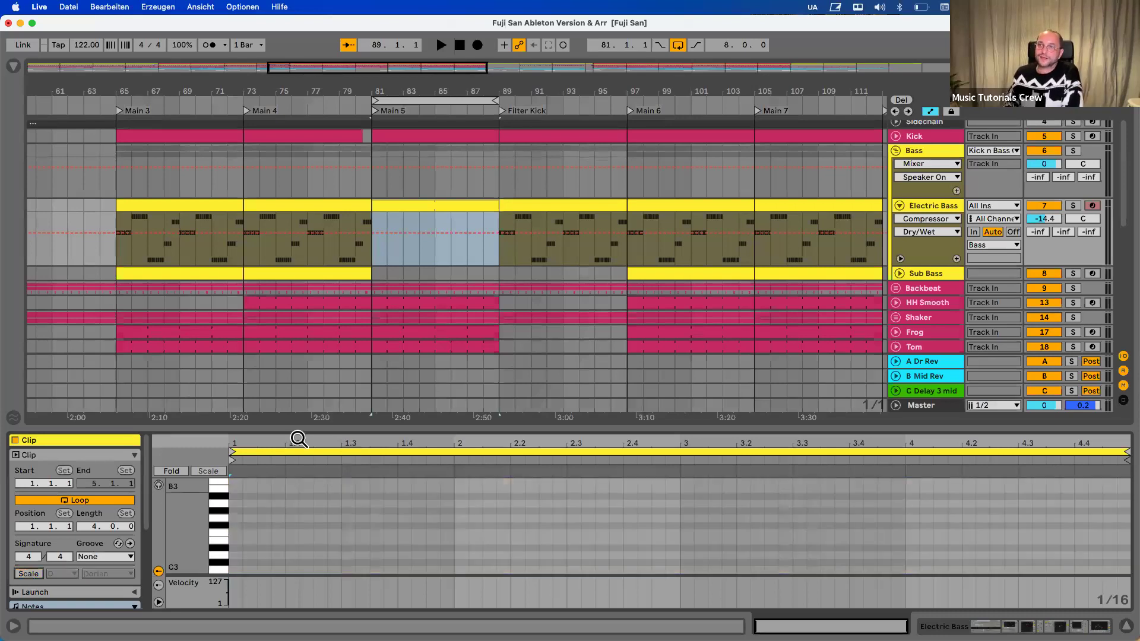
left_click_drag(293, 427, 307, 353)
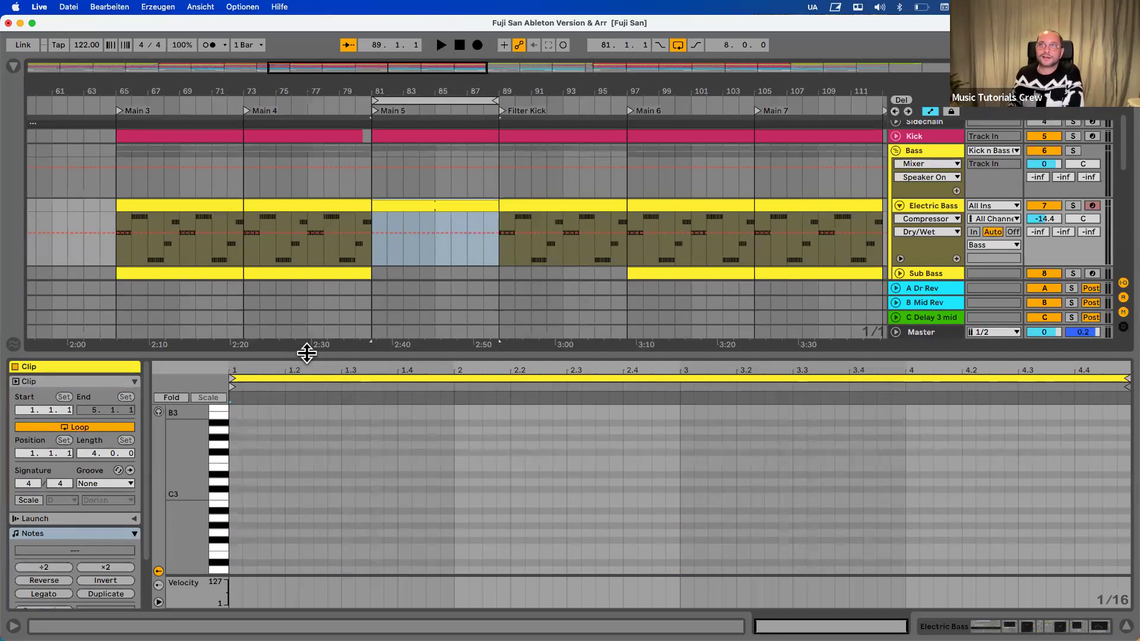
left_click(231, 400)
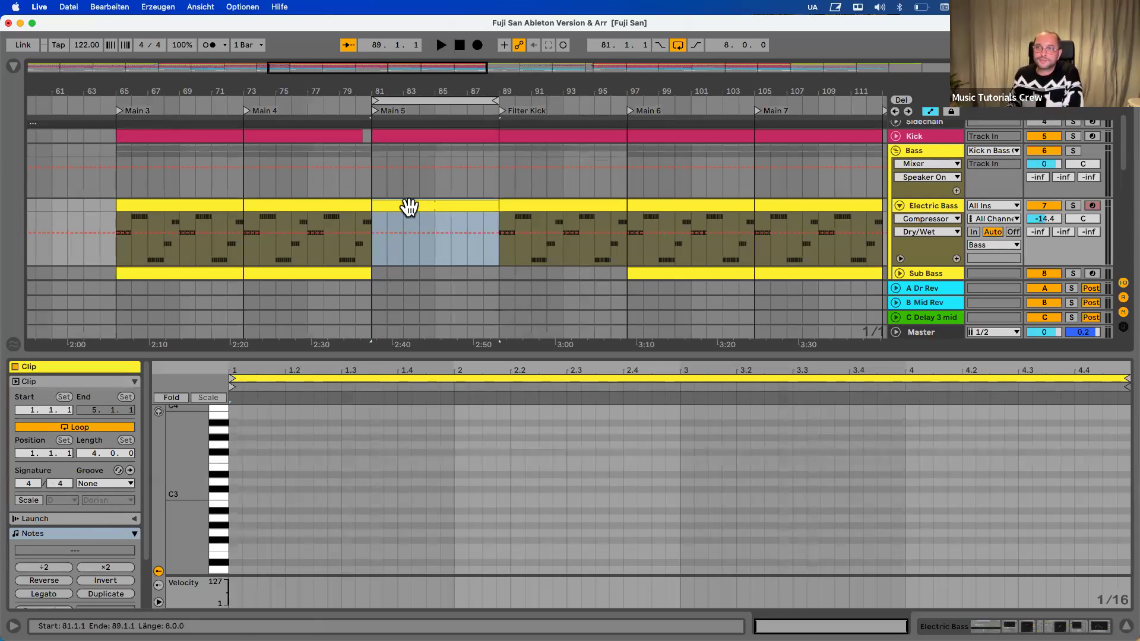
Enable the scale setting for the bass clip with root note D and the Dorian scale
left_click(26, 499)
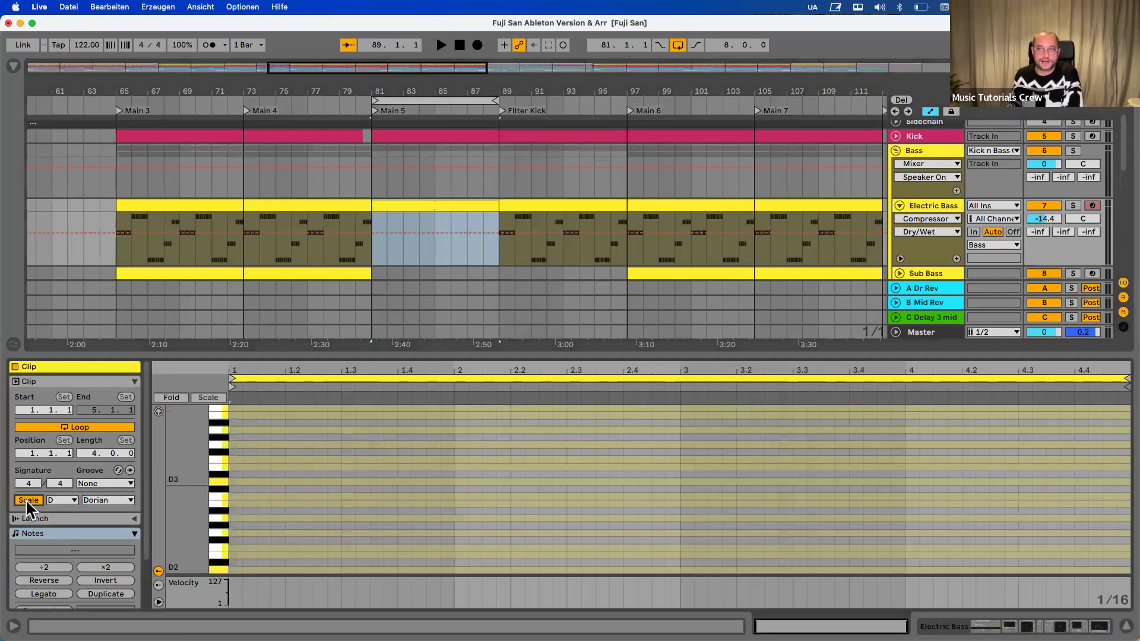
left_click(72, 498)
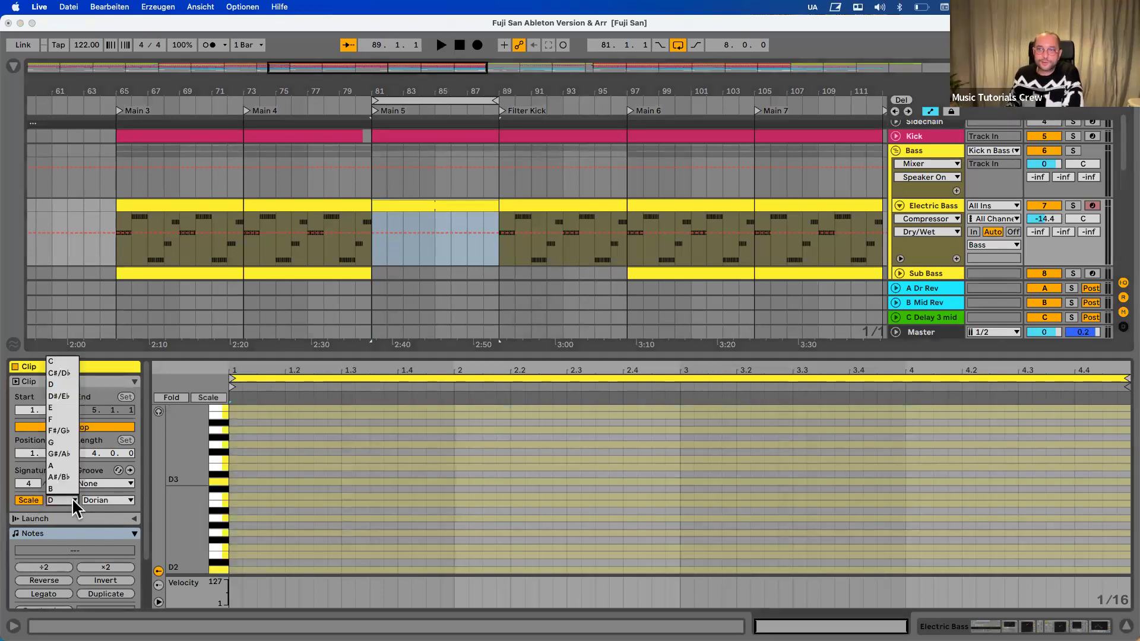
left_click(58, 385)
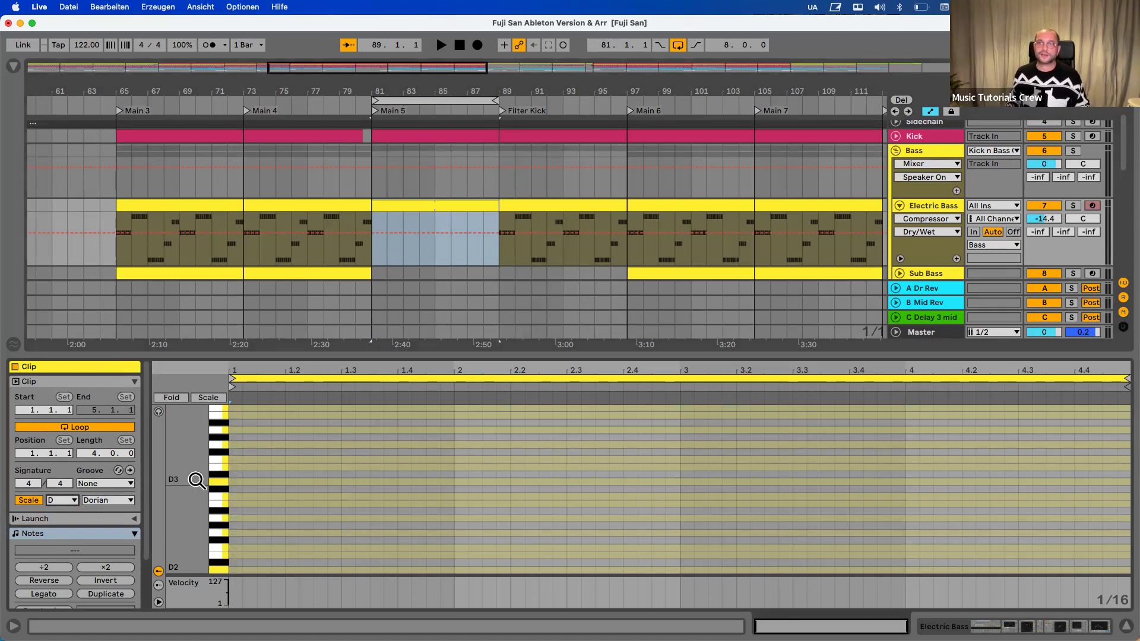
left_click(123, 500)
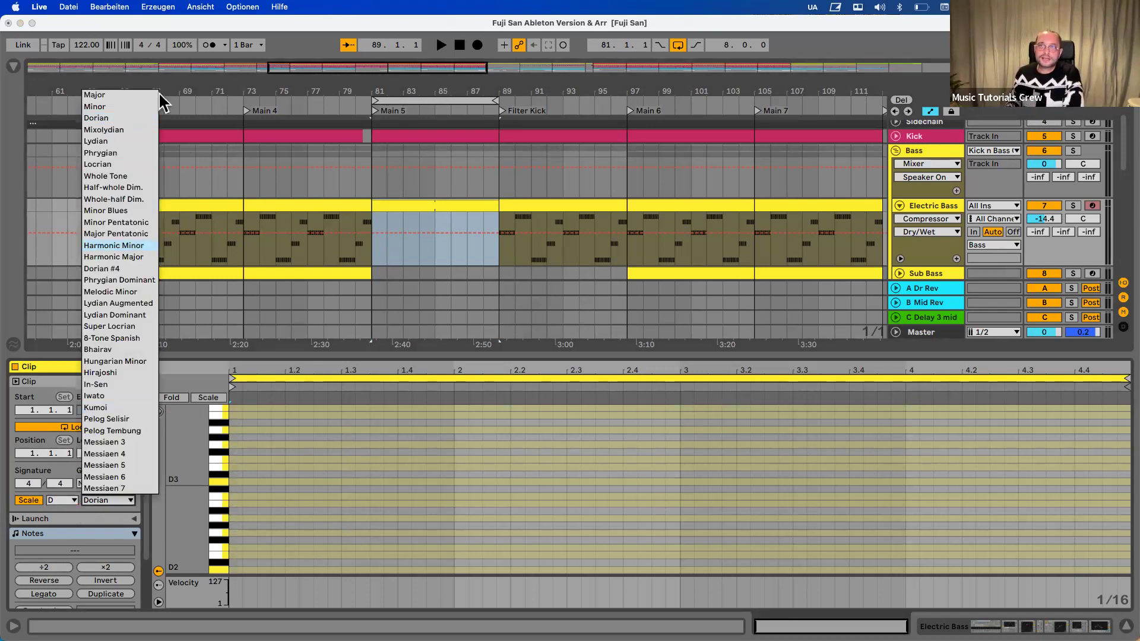
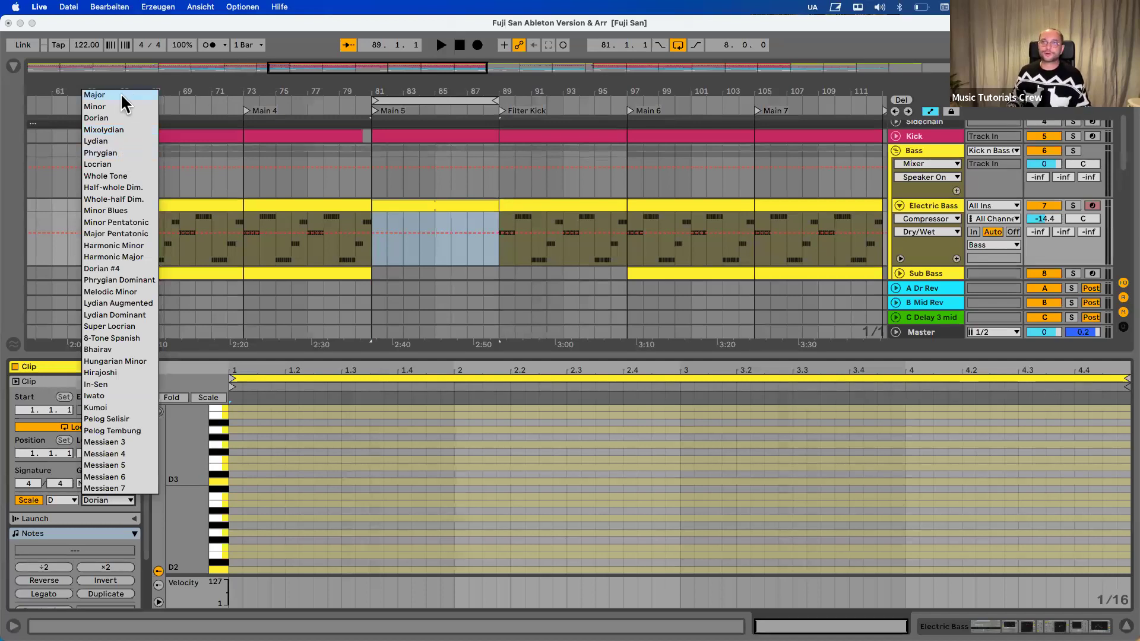
left_click(116, 117)
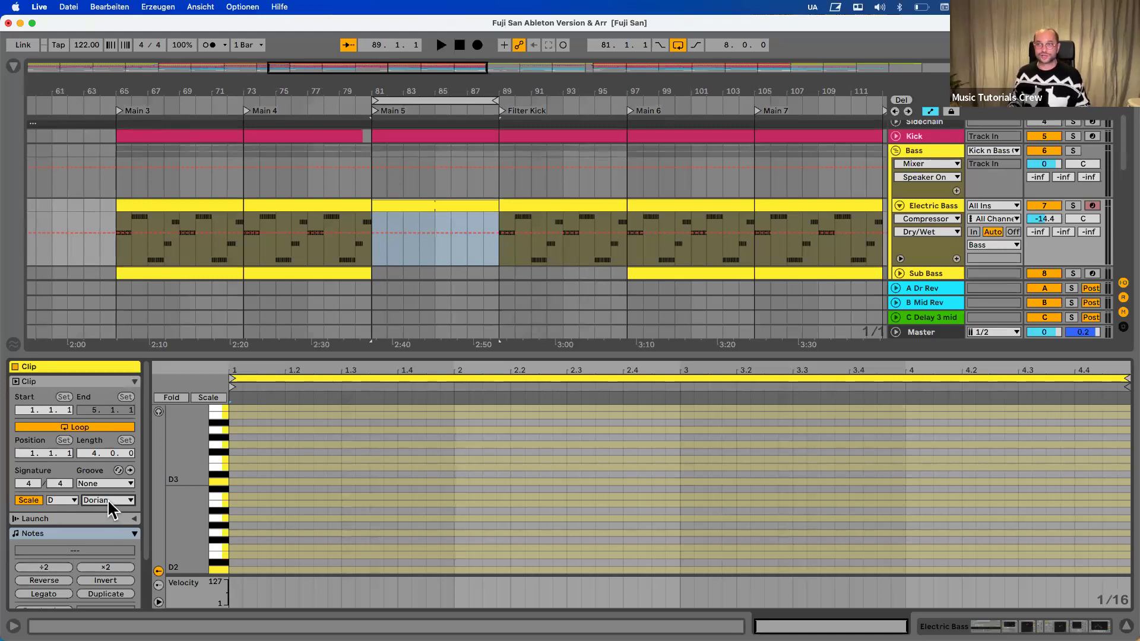
Compare the note editor without and with scale highlighting, and examine the D root rows across the octaves
left_click(30, 499)
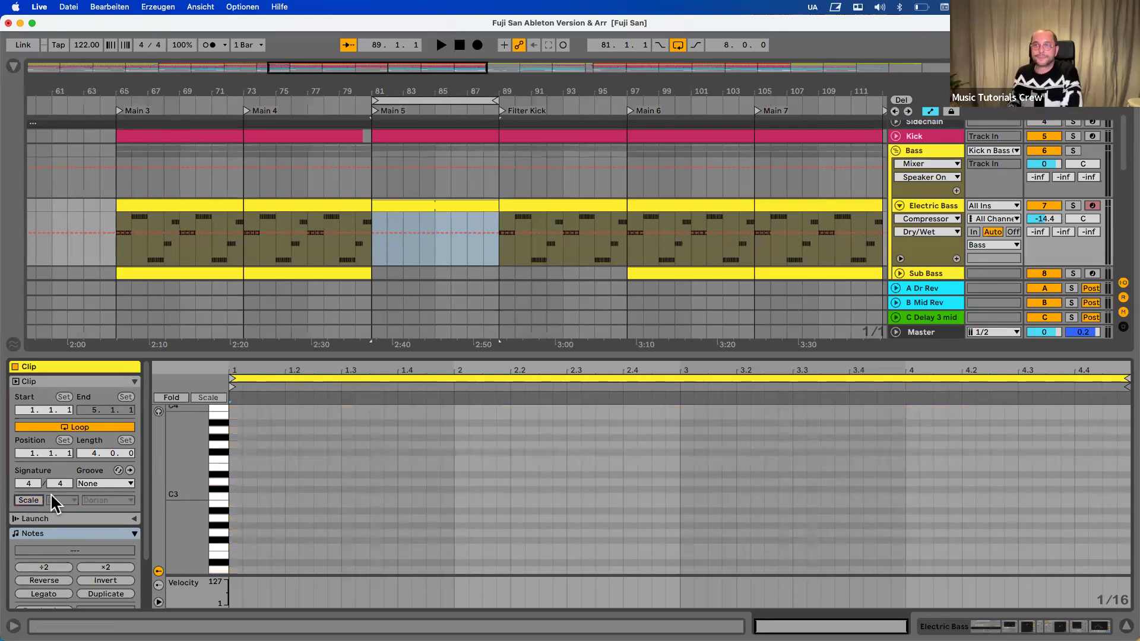
left_click(17, 500)
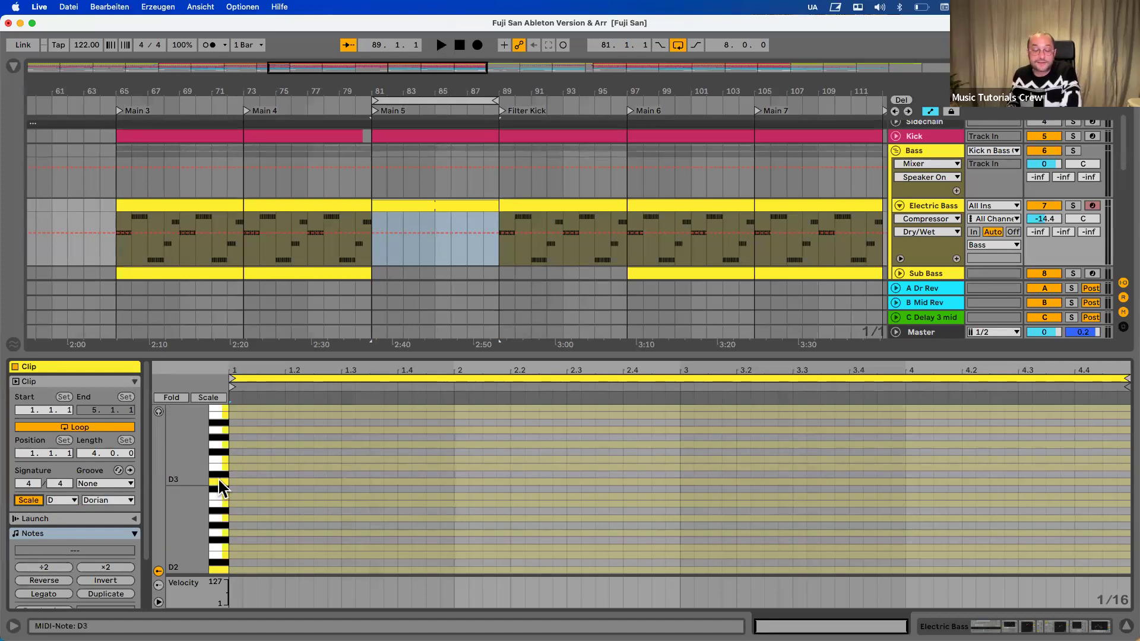
scroll(216, 505, "down", 3)
scroll(218, 507, "down", 5)
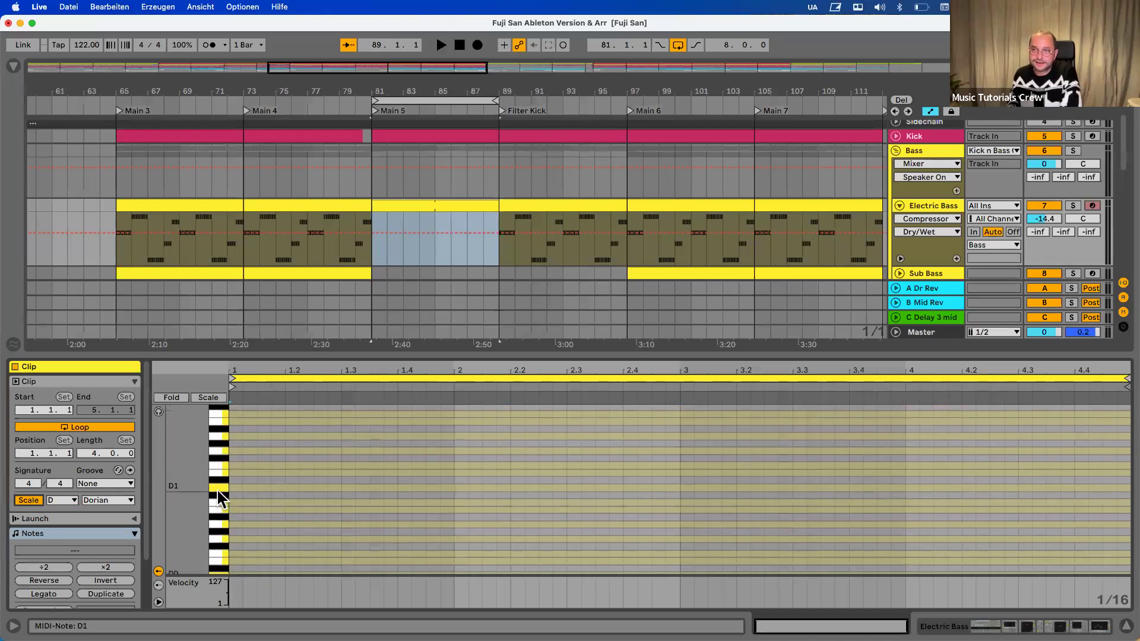
scroll(218, 497, "up", 4)
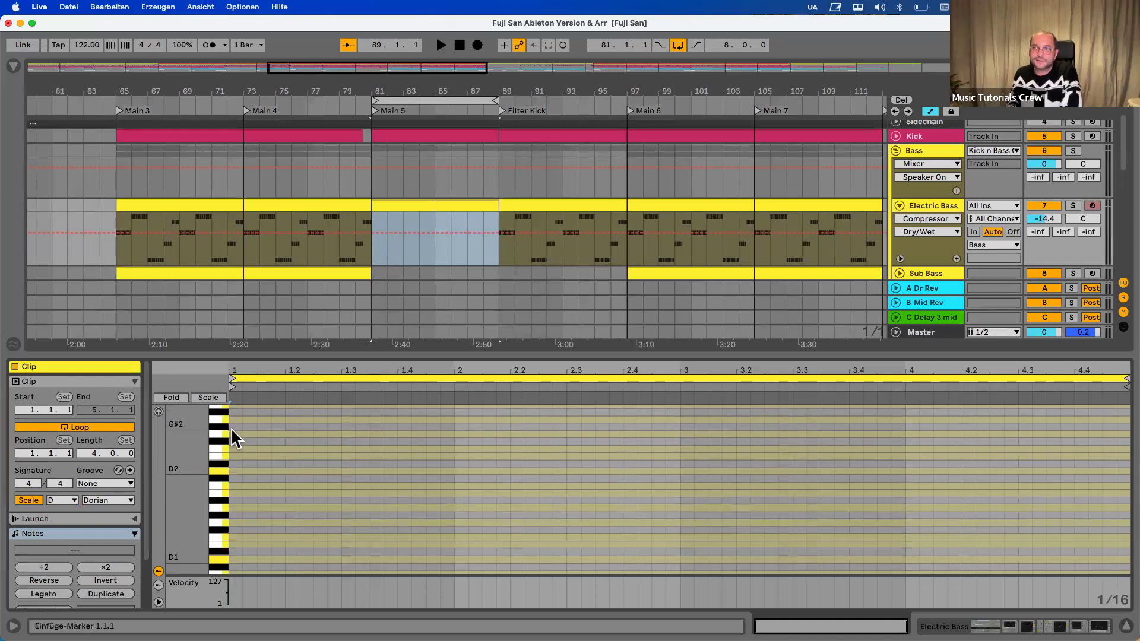
scroll(217, 437, "up", 4)
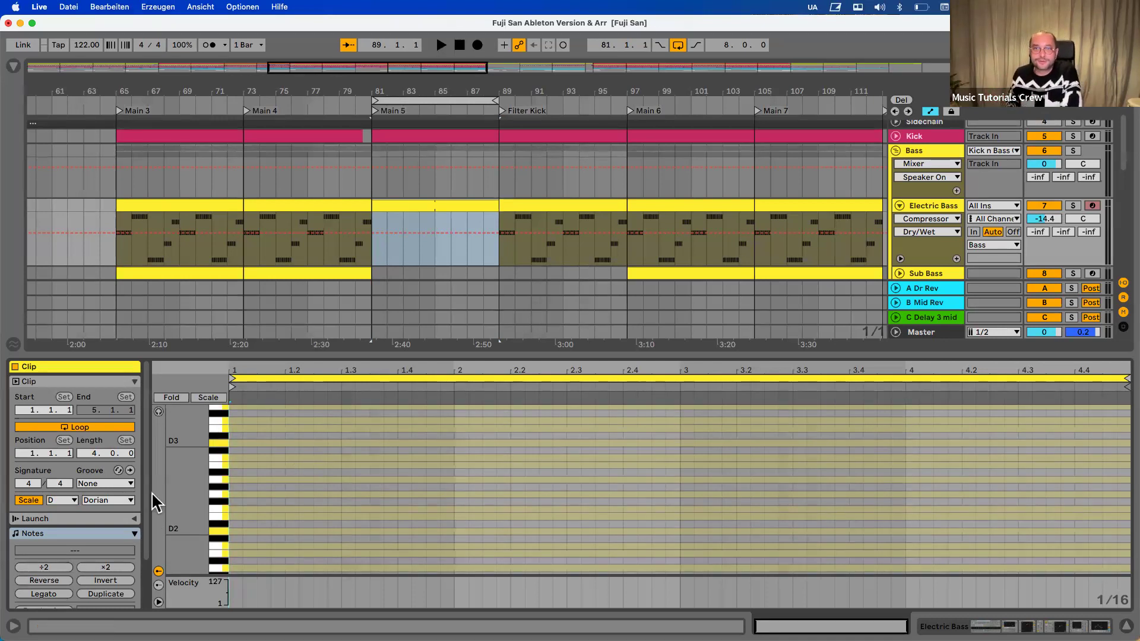
Restrict the note editor to the notes of the D Dorian scale and bring the D1 row into view
left_click(202, 395)
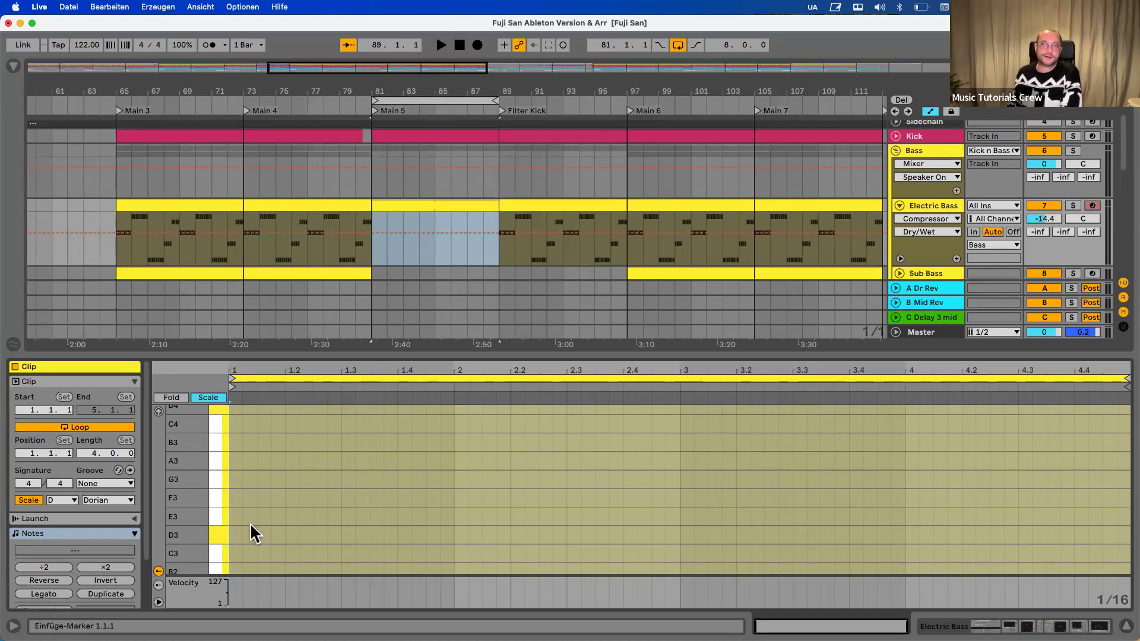
scroll(251, 523, "down", 1)
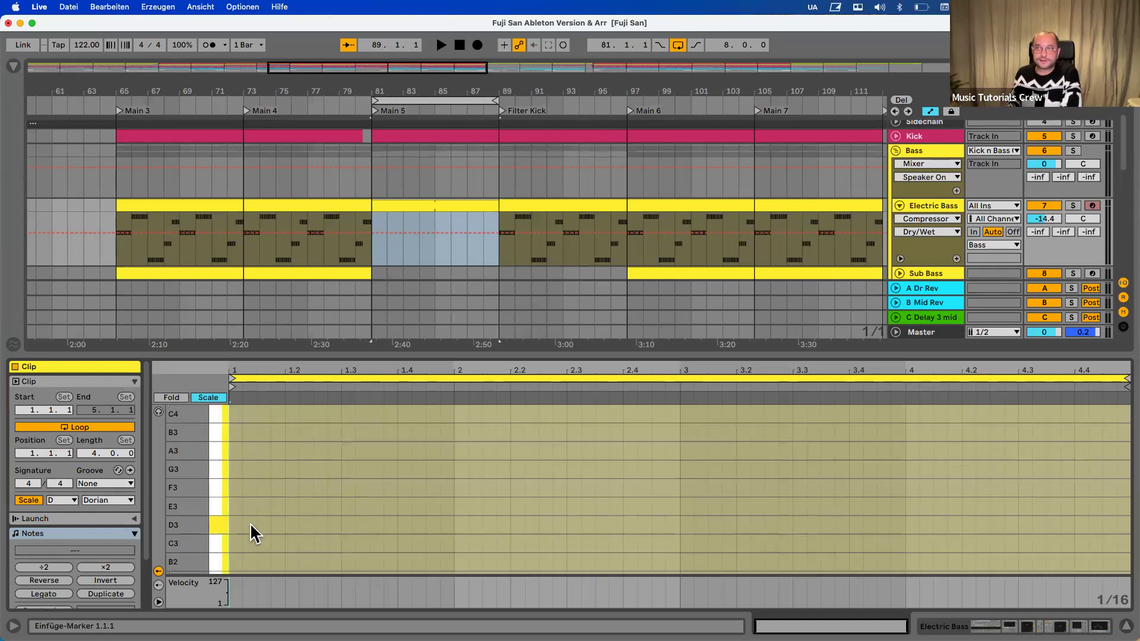
scroll(251, 523, "down", 1)
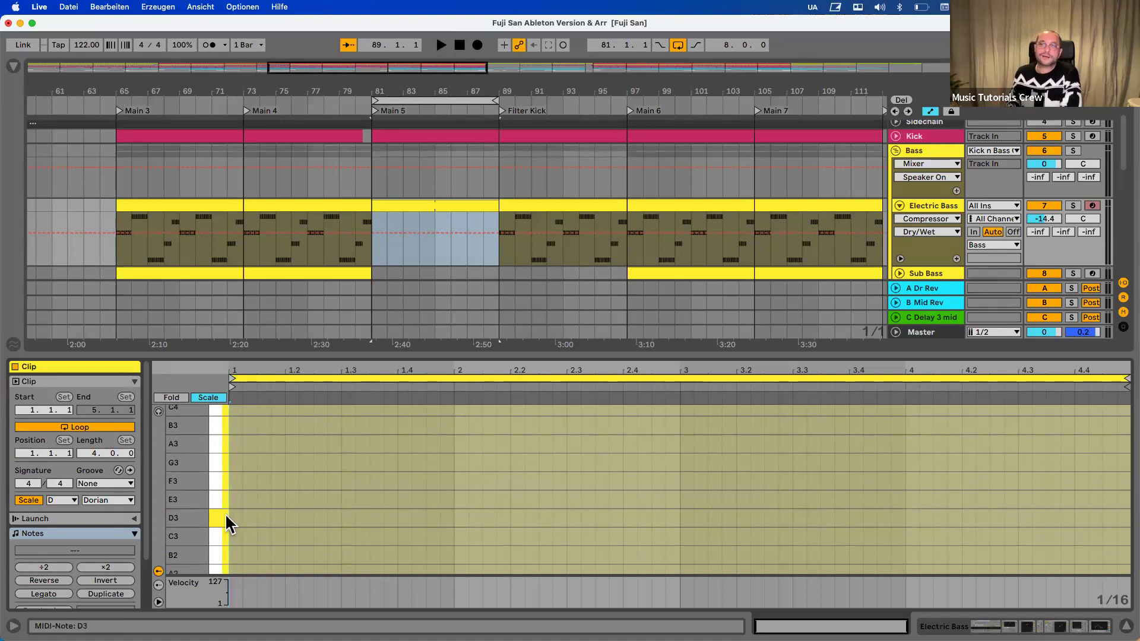
scroll(211, 495, "down", 5)
scroll(206, 485, "down", 15)
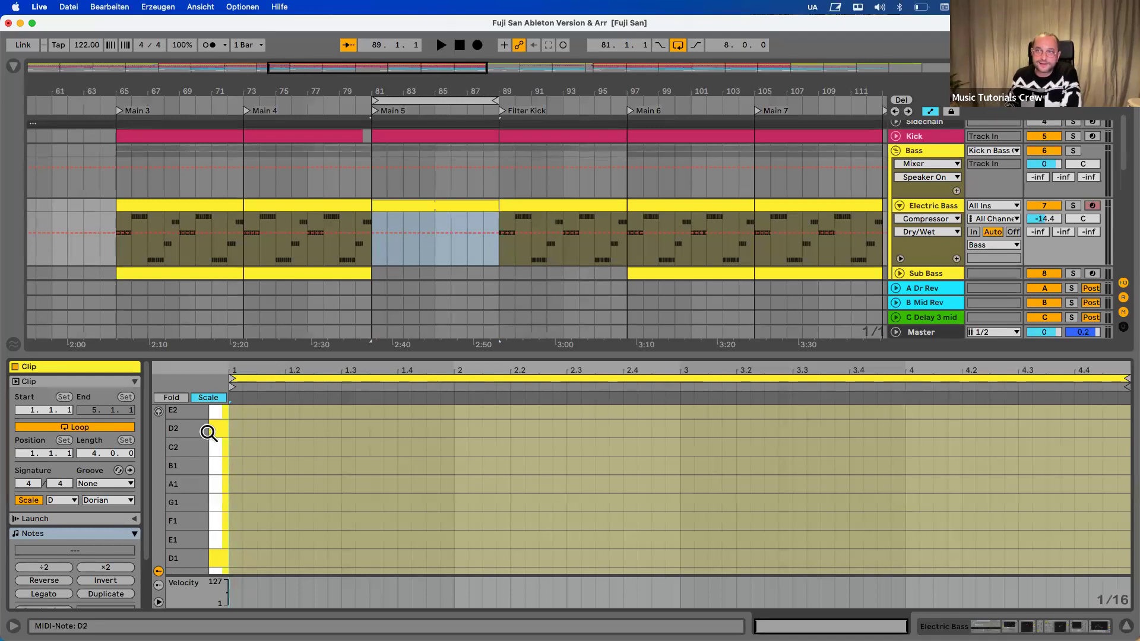
scroll(209, 434, "down", 3)
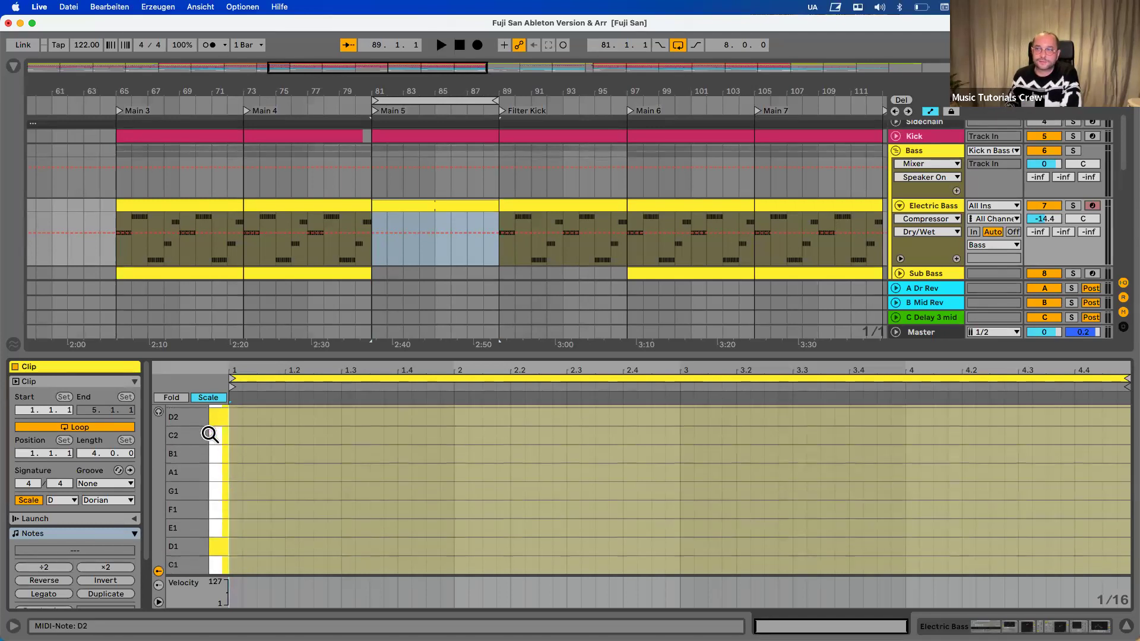
scroll(203, 534, "down", 2)
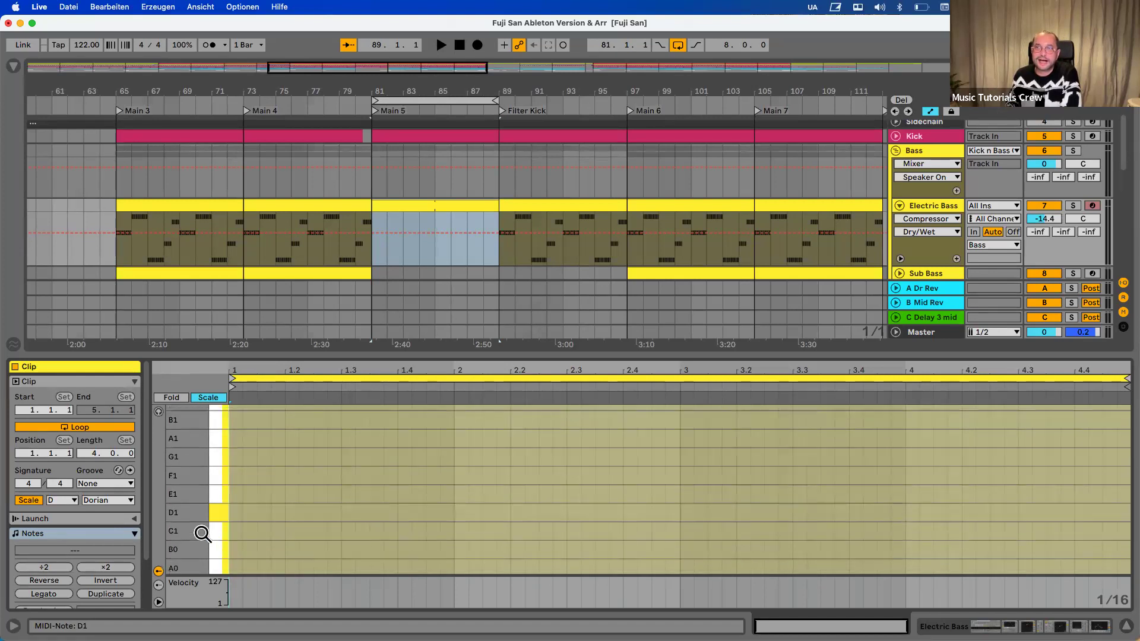
Enable note preview in the editor and audition the D1 note
left_click(158, 411)
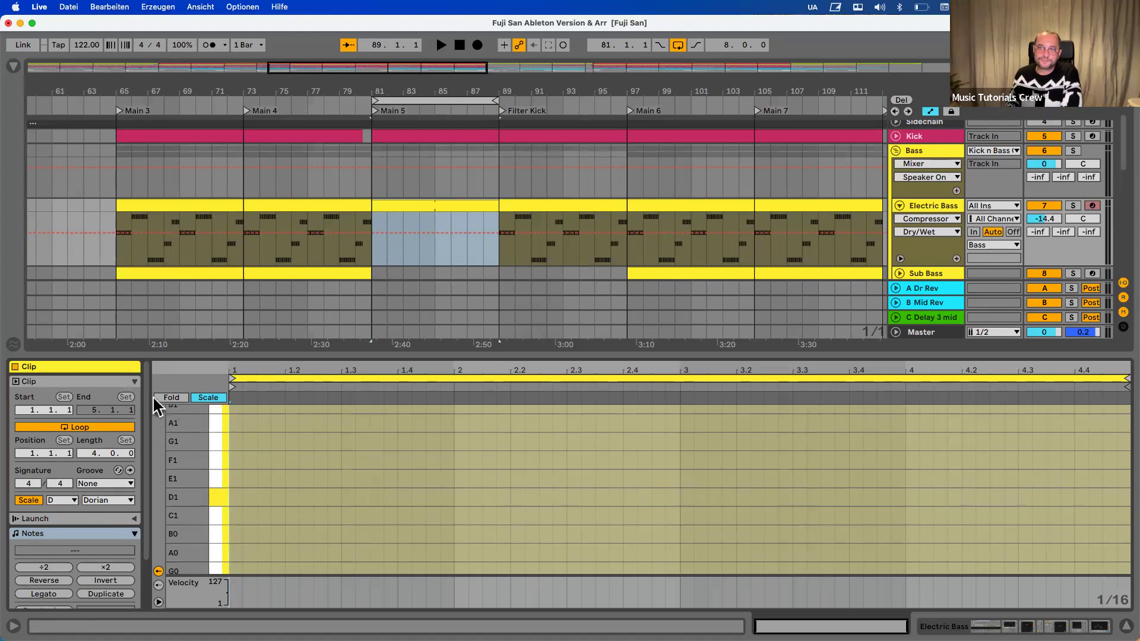
left_click(216, 498)
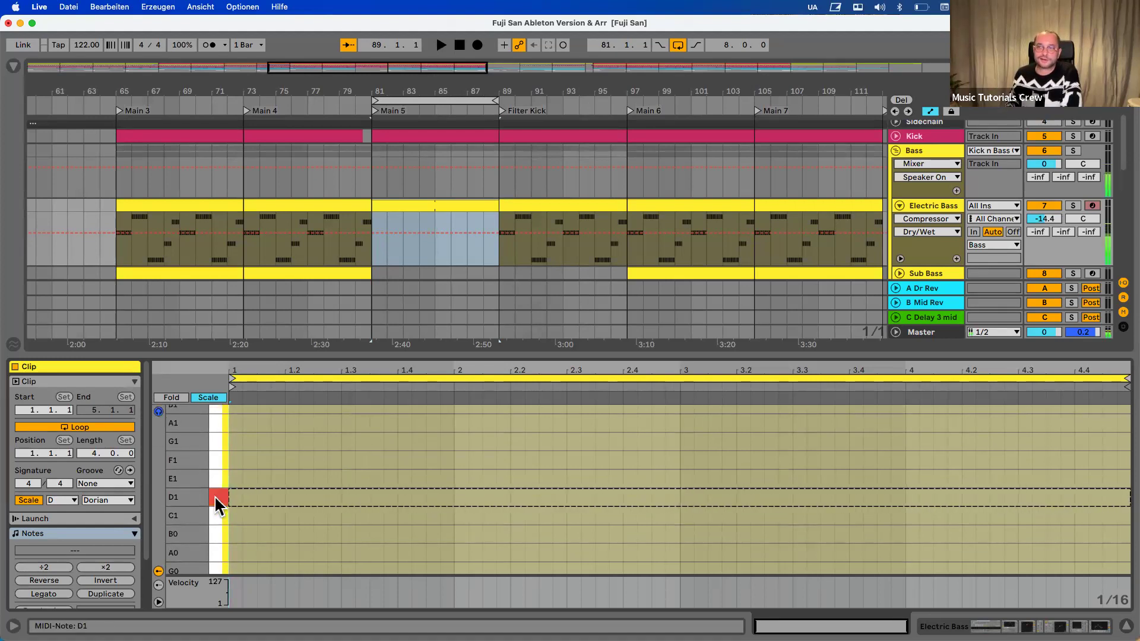
left_click(215, 499)
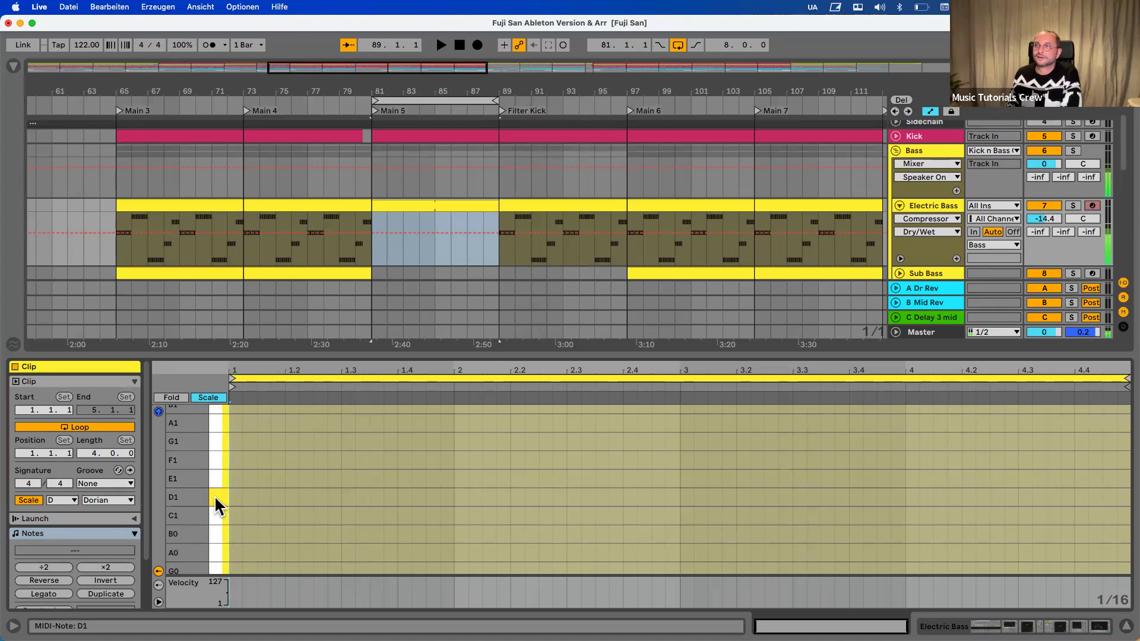
Reselect the Electric Bass clip in Main 5 and audition its D1 note
left_click(371, 174)
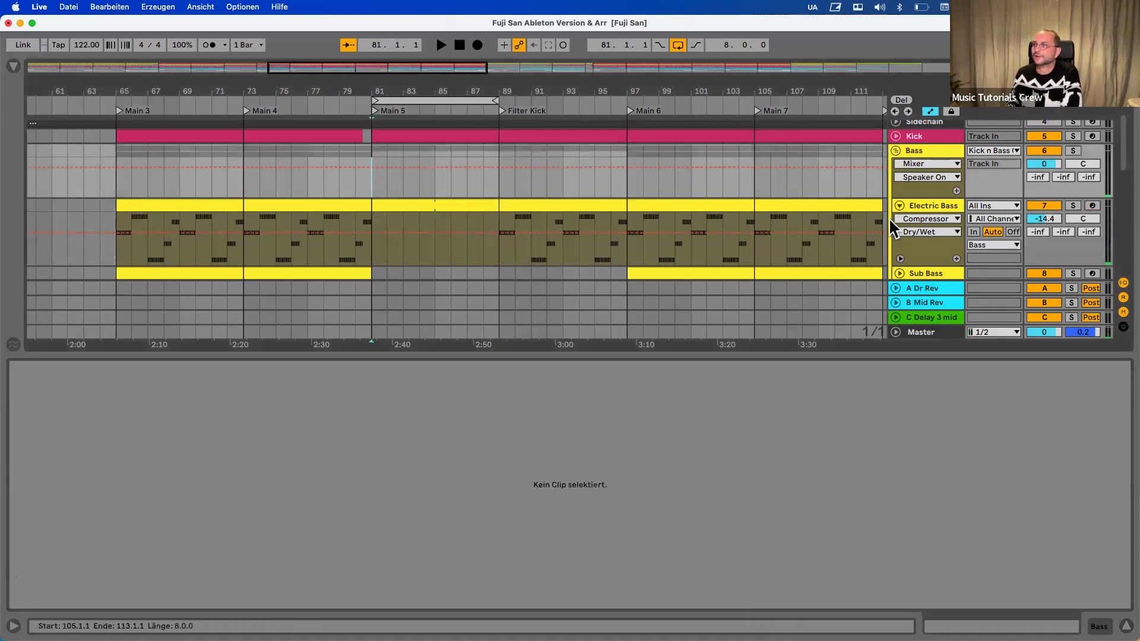
left_click(930, 206)
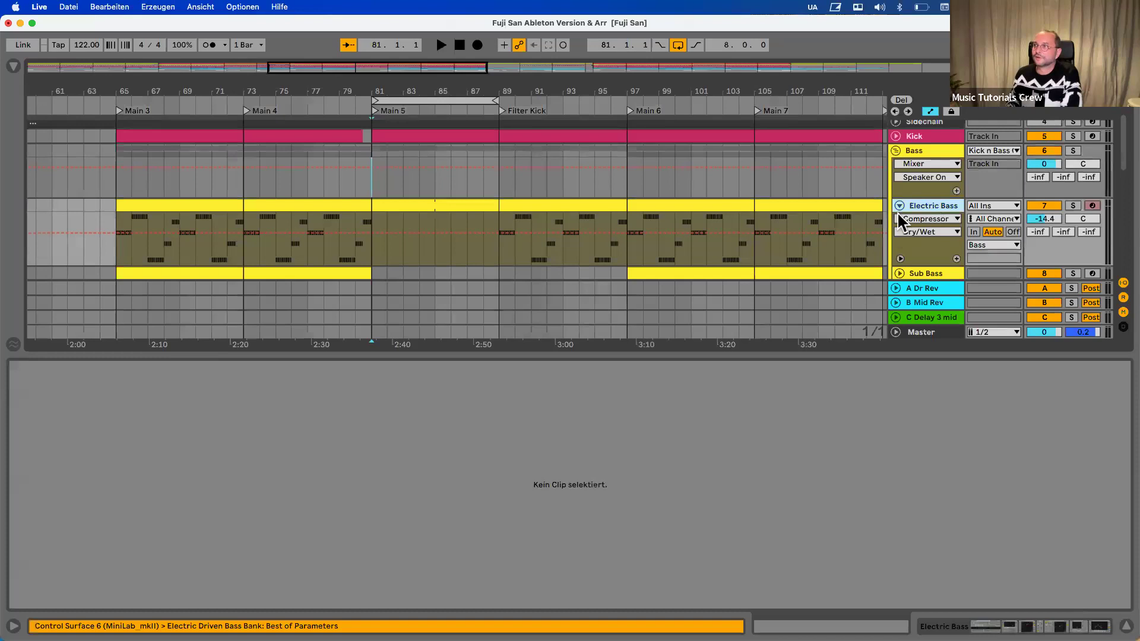
left_click(402, 202)
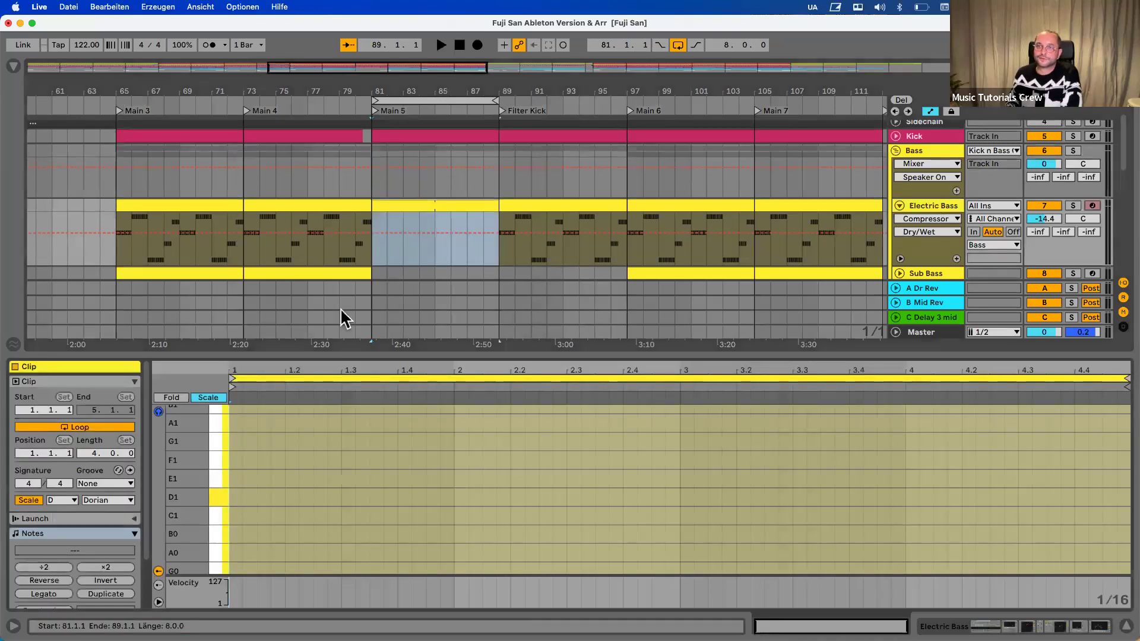
left_click(212, 497)
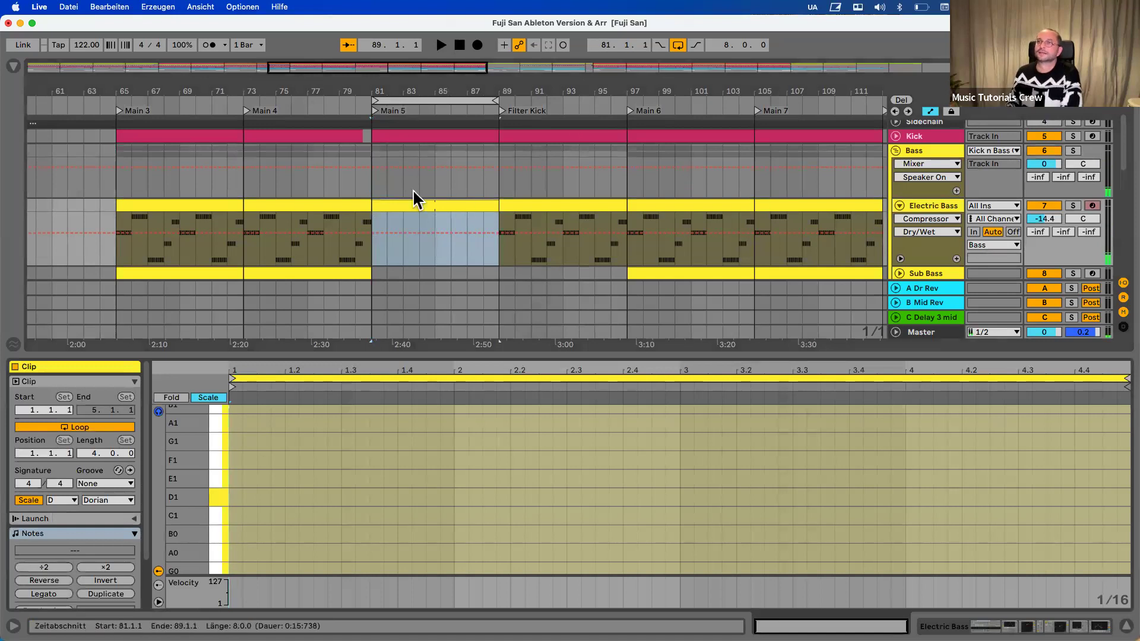
Play back the existing arrangement in Main 4 to hear how its bass line sounds
left_click(371, 186)
scroll(369, 182, "left", 5)
key("space")
left_click(356, 113)
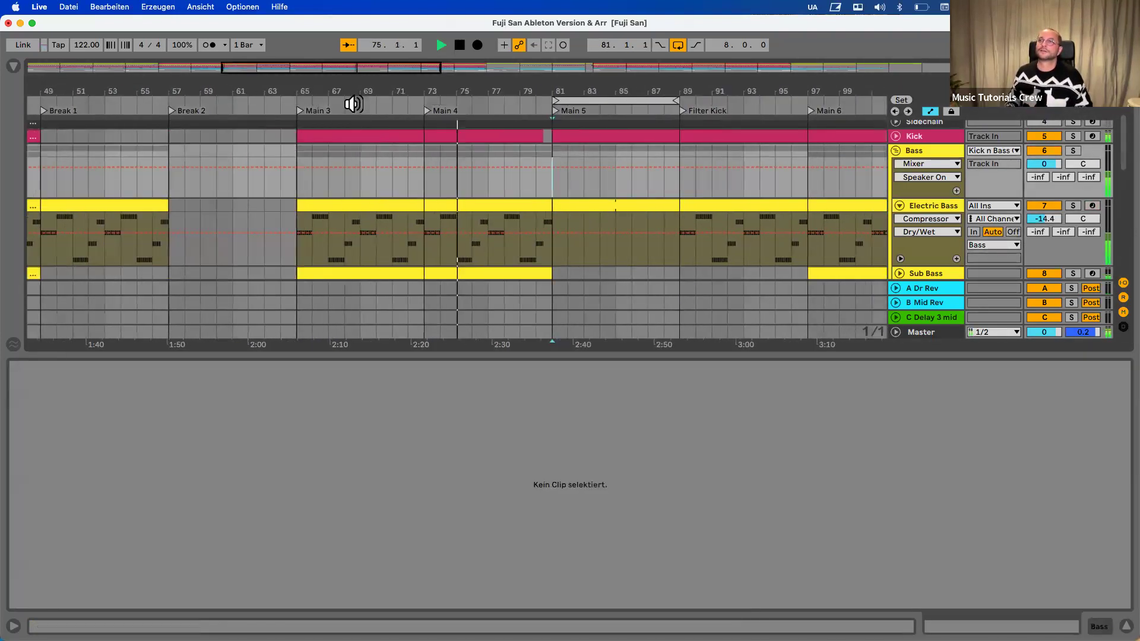
key("space")
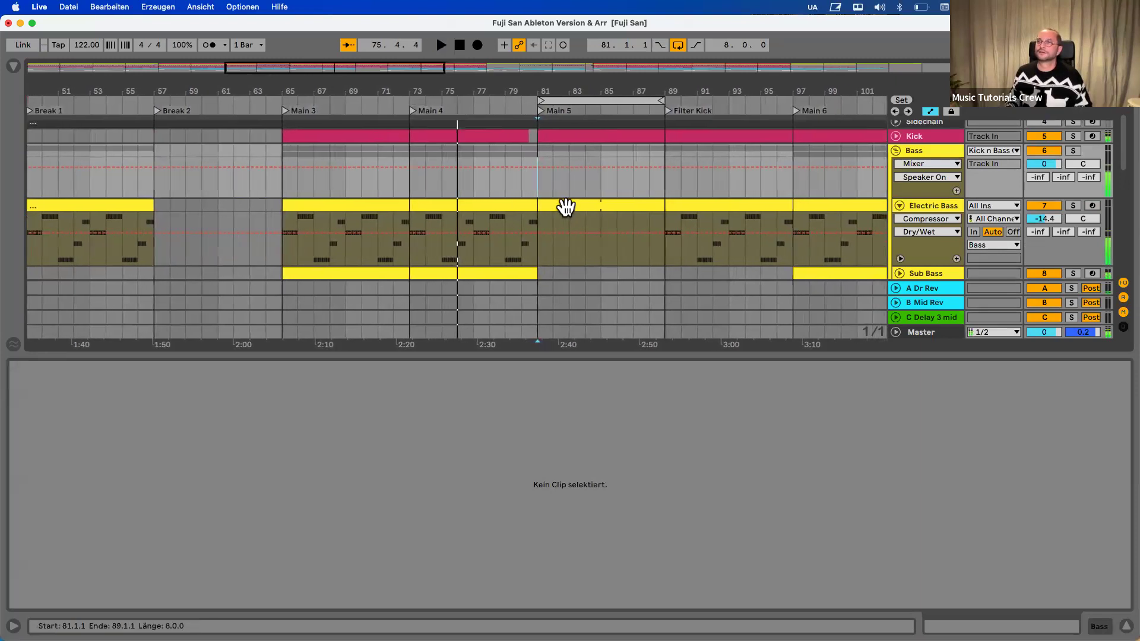
Compare the sound of D1 auditioned from the empty Main 5 bass clip and from the filled Main 4 clip
left_click(564, 208)
left_click(216, 497)
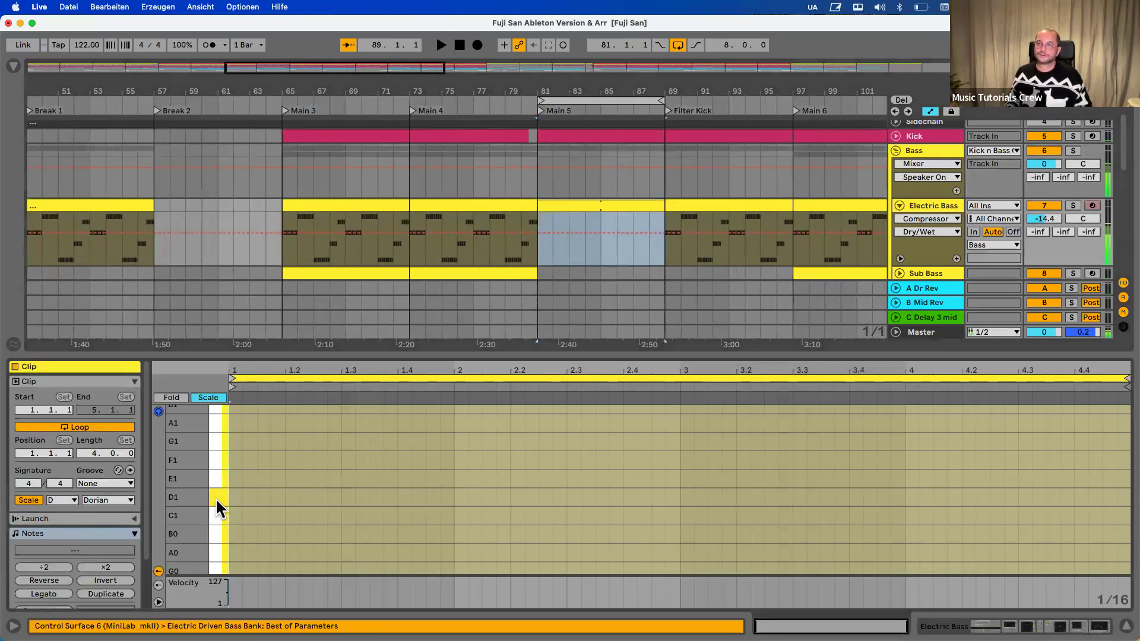
left_click(216, 498)
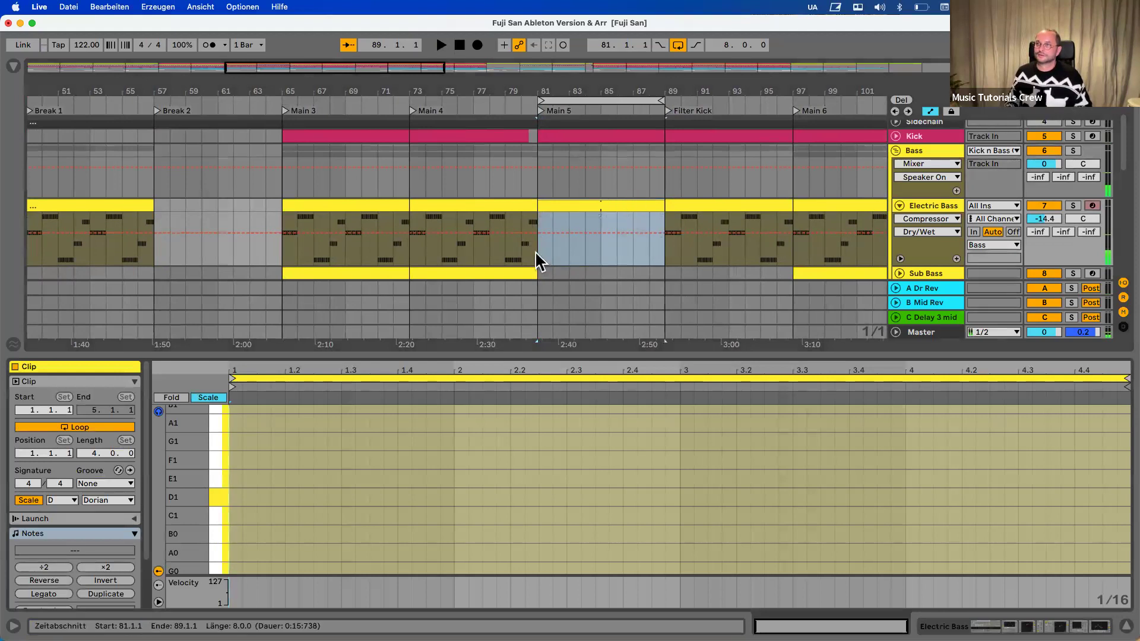
left_click(464, 244)
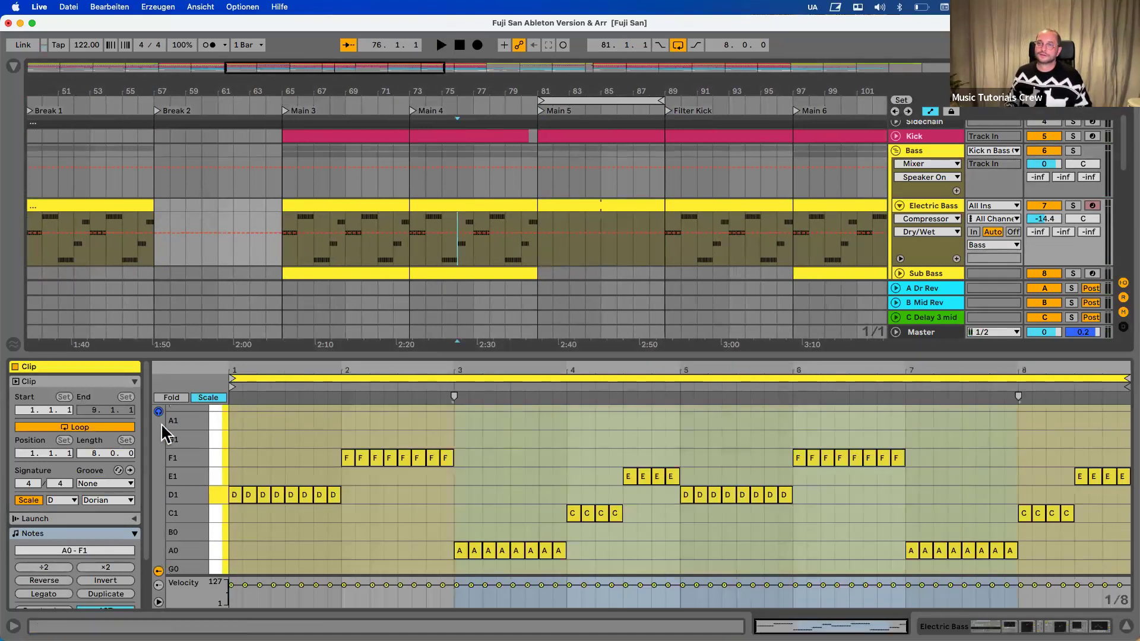
left_click(219, 495)
left_click(218, 494)
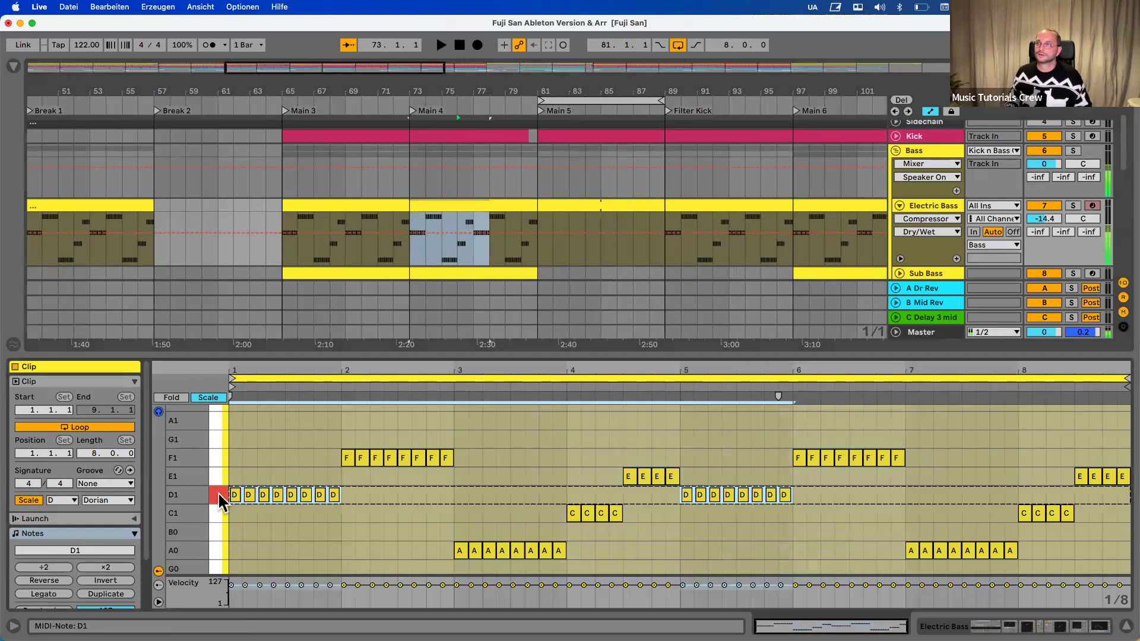
Delete the Auto Filter from the Electric Bass track's device chain
left_click(540, 214)
scroll(658, 185, "down", 2)
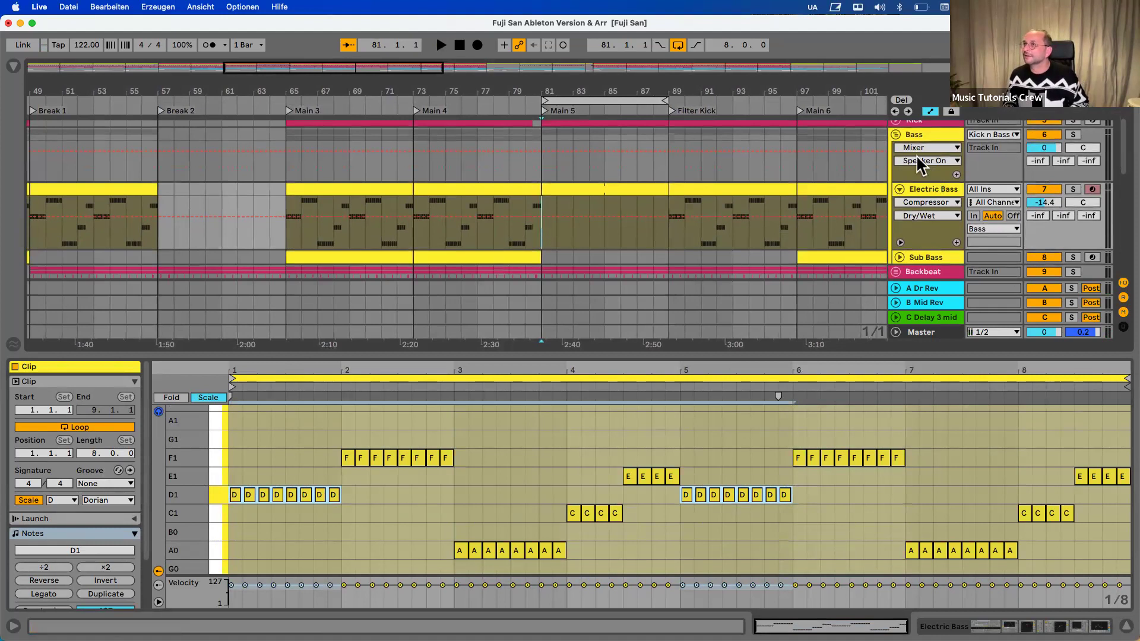
left_click(917, 133)
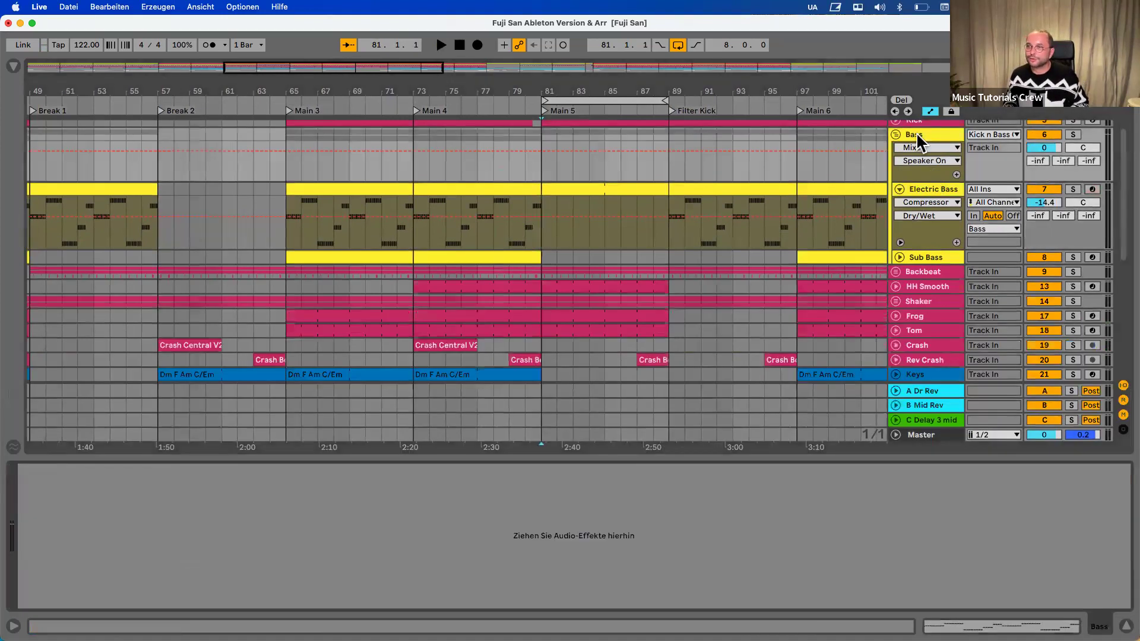
left_click(925, 185)
scroll(849, 579, "right", 5)
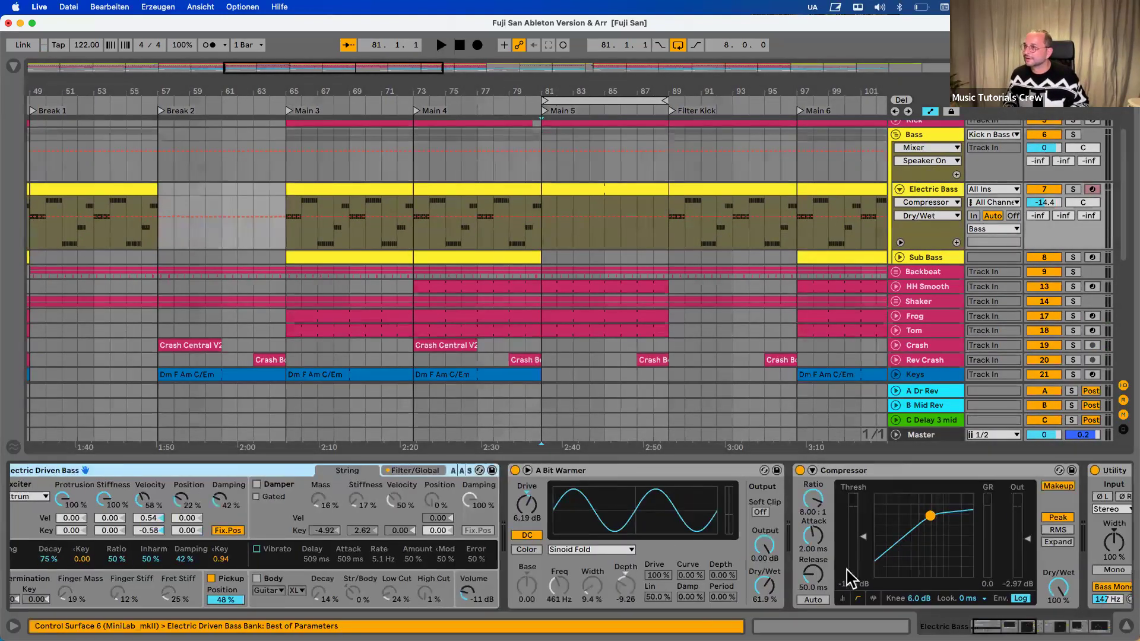
scroll(849, 578, "right", 8)
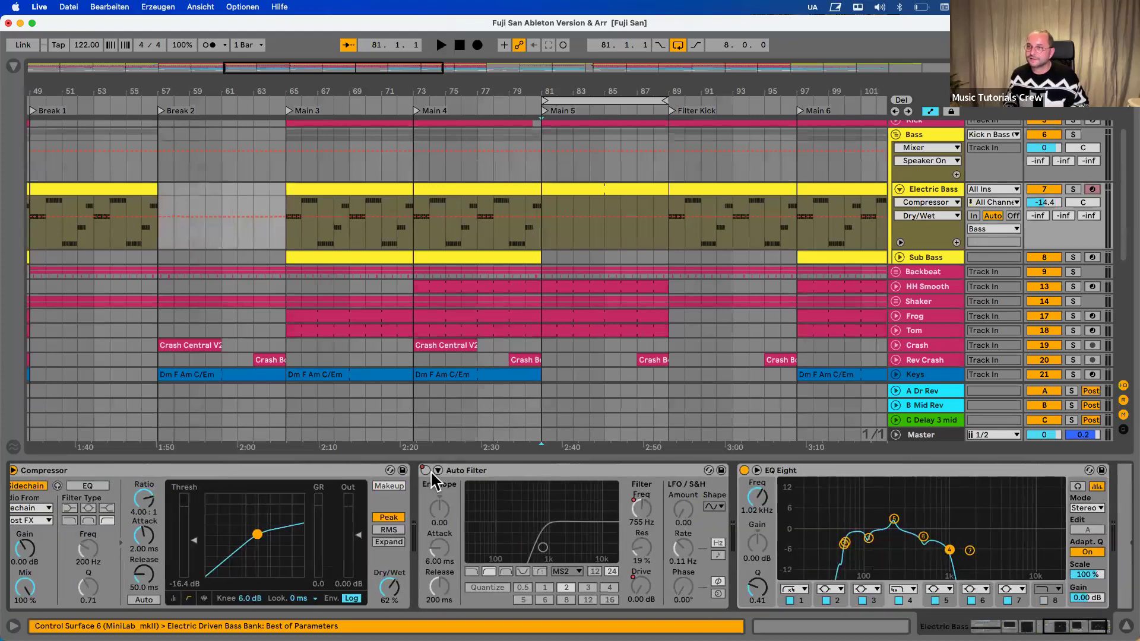
left_click(470, 474)
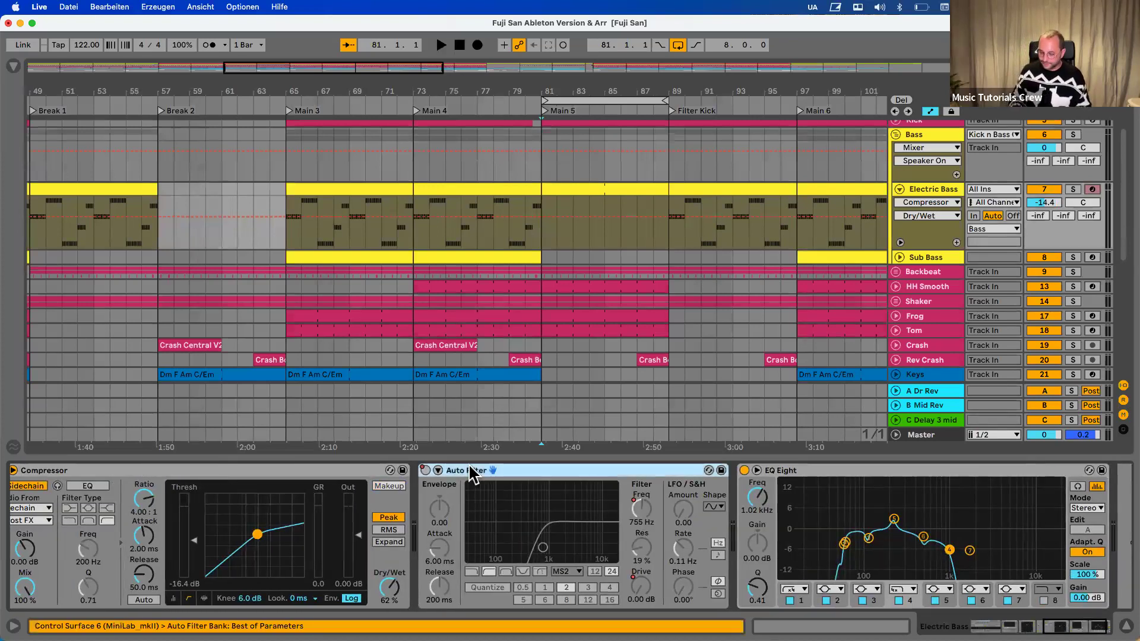
key("Delete")
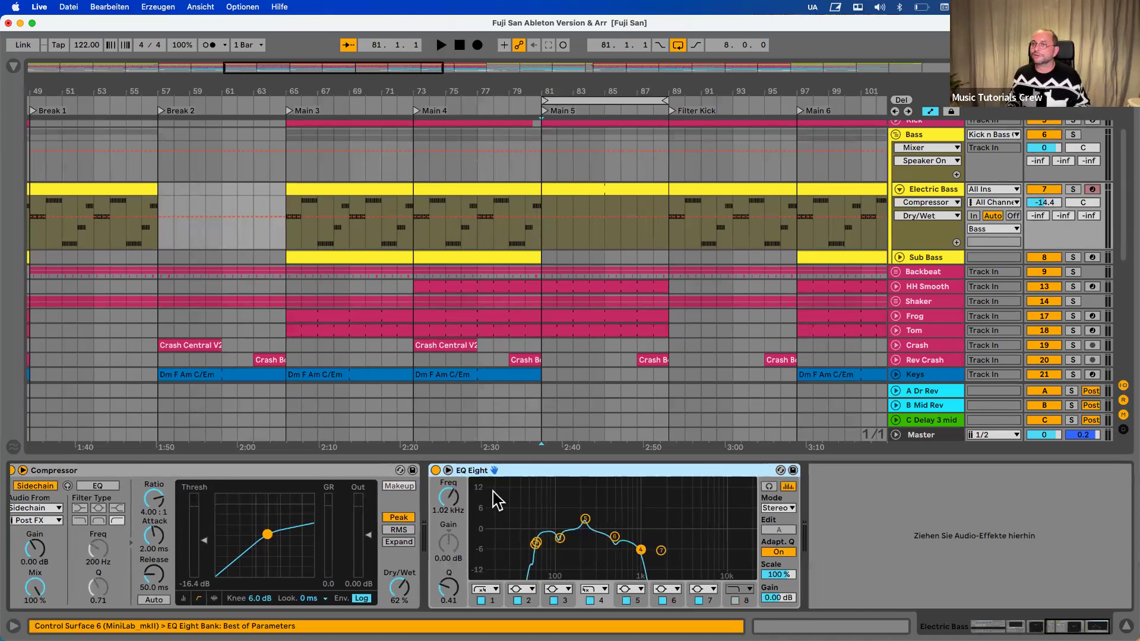
Reopen the empty Main 5 bass clip in the note editor and audition D1 without the filter
scroll(497, 501, "left", 10)
left_click(620, 188)
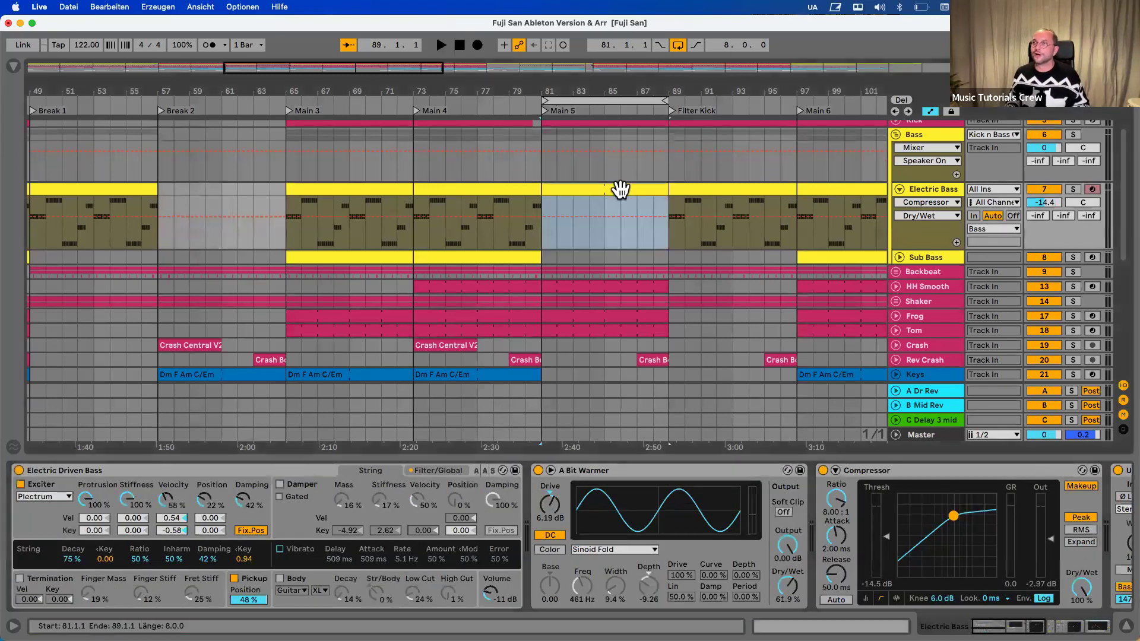
double_click(620, 188)
left_click(214, 500)
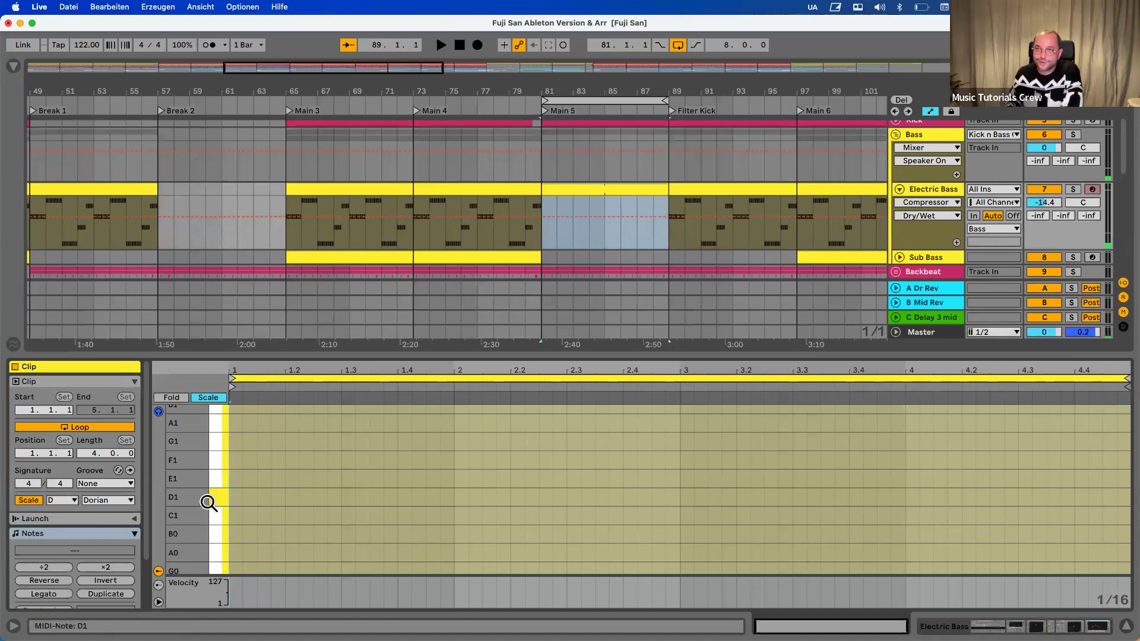
left_click(210, 500)
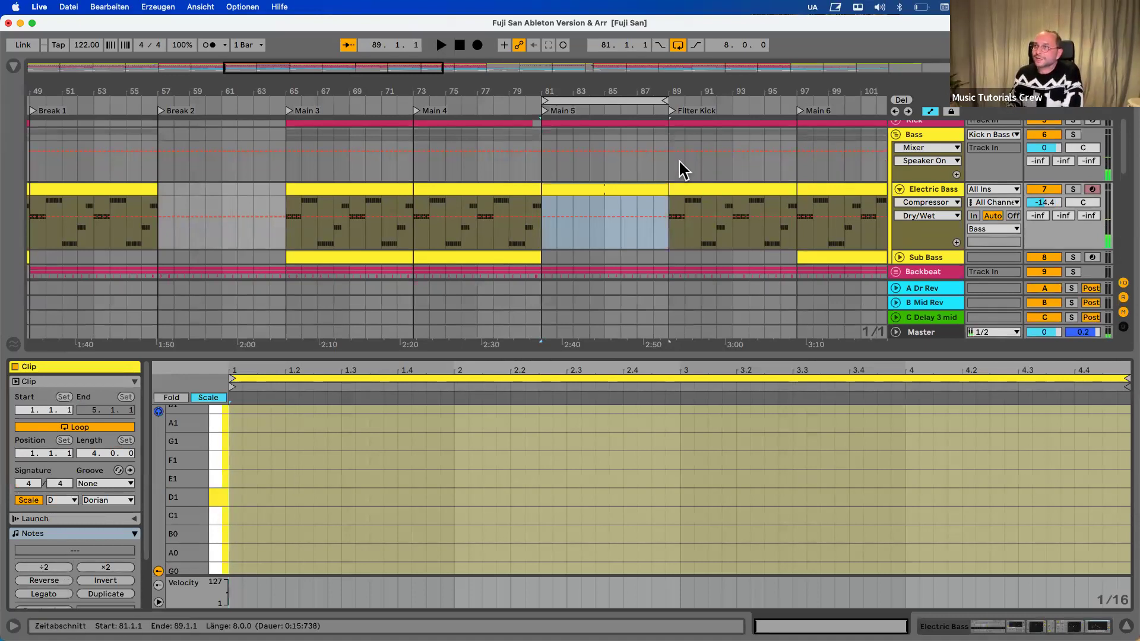
Audition D1 and the D0 an octave lower, and bring the D1 row back into view
scroll(240, 501, "down", 1)
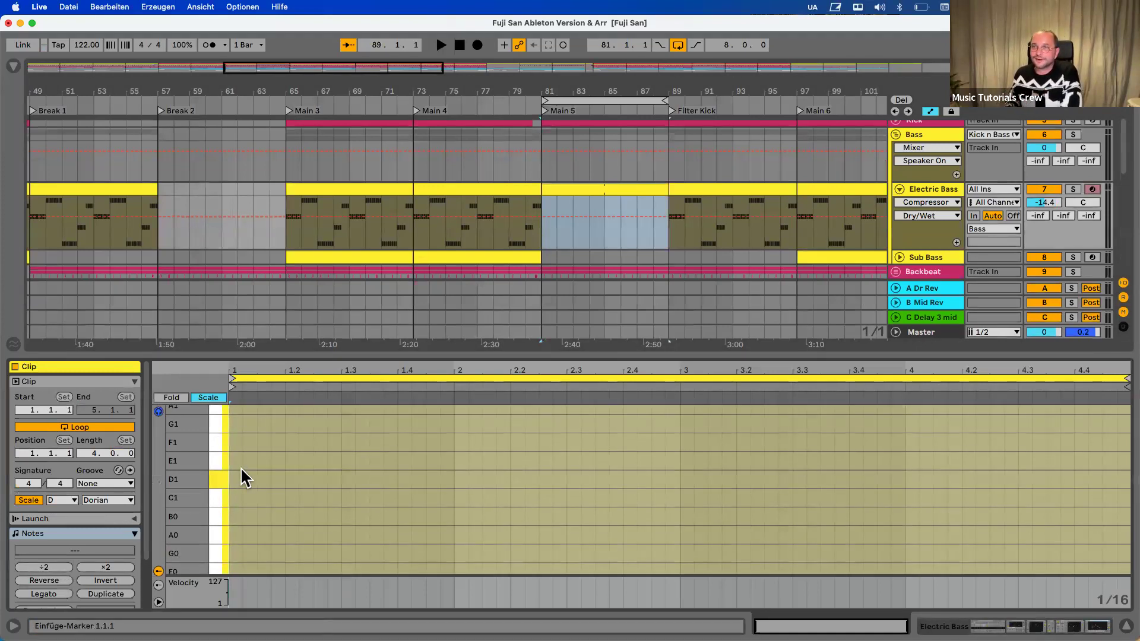
left_click(212, 475)
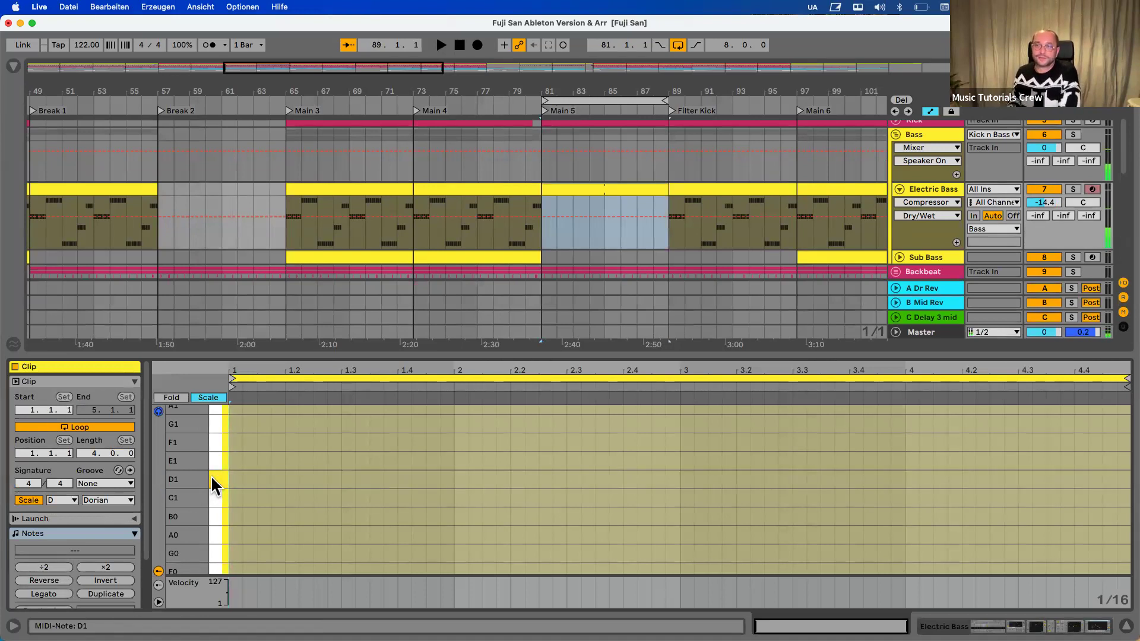
scroll(211, 475, "down", 4)
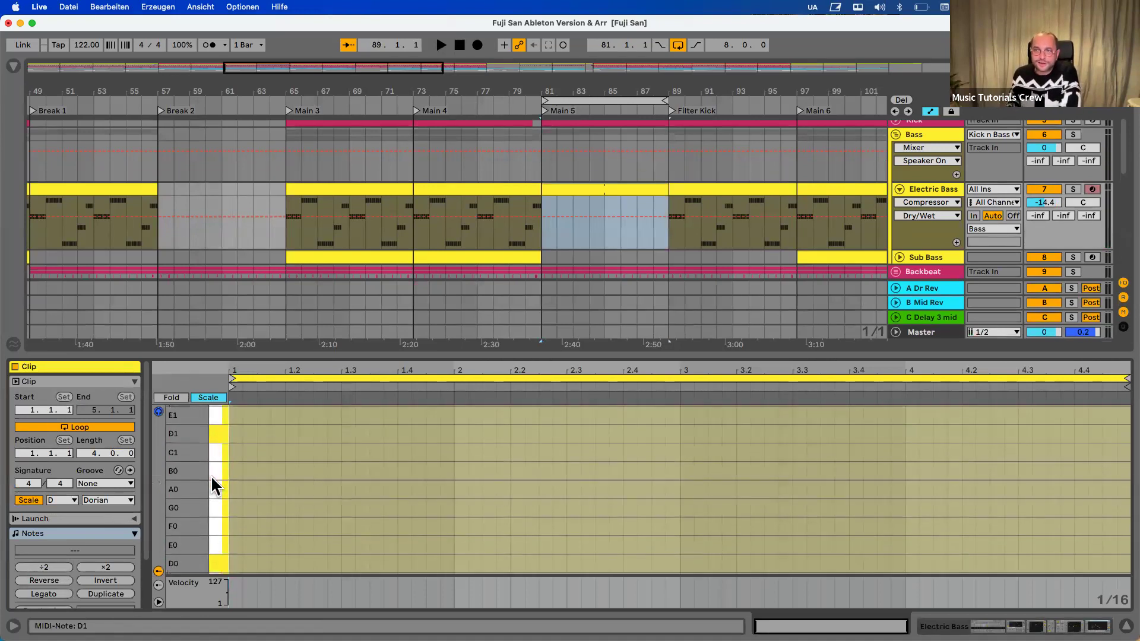
left_click(216, 546)
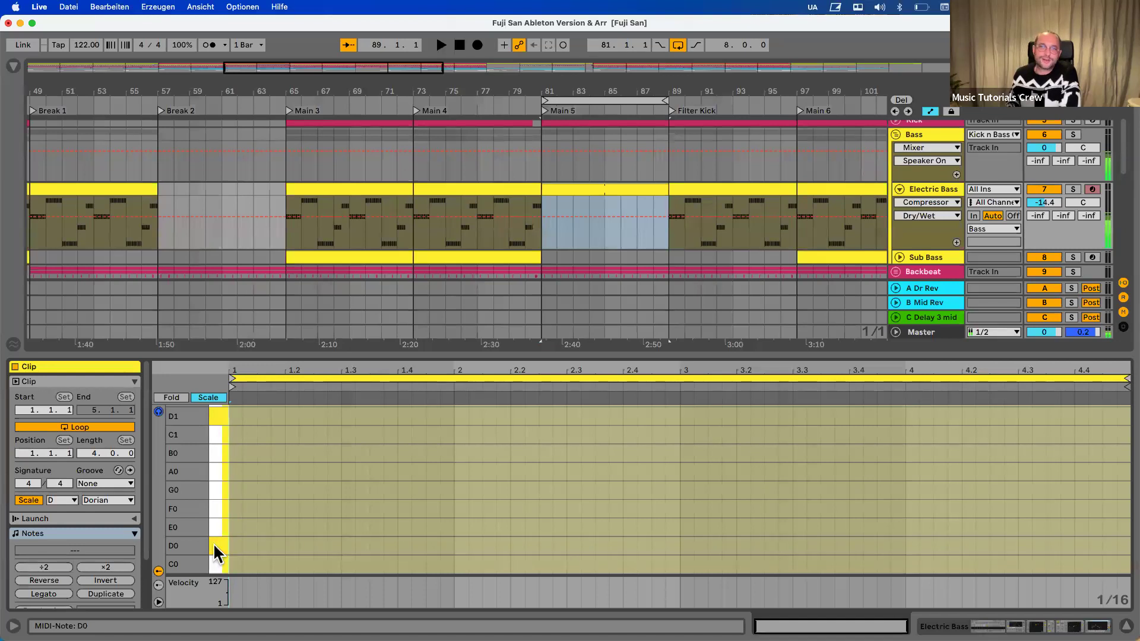
scroll(213, 543, "up", 3)
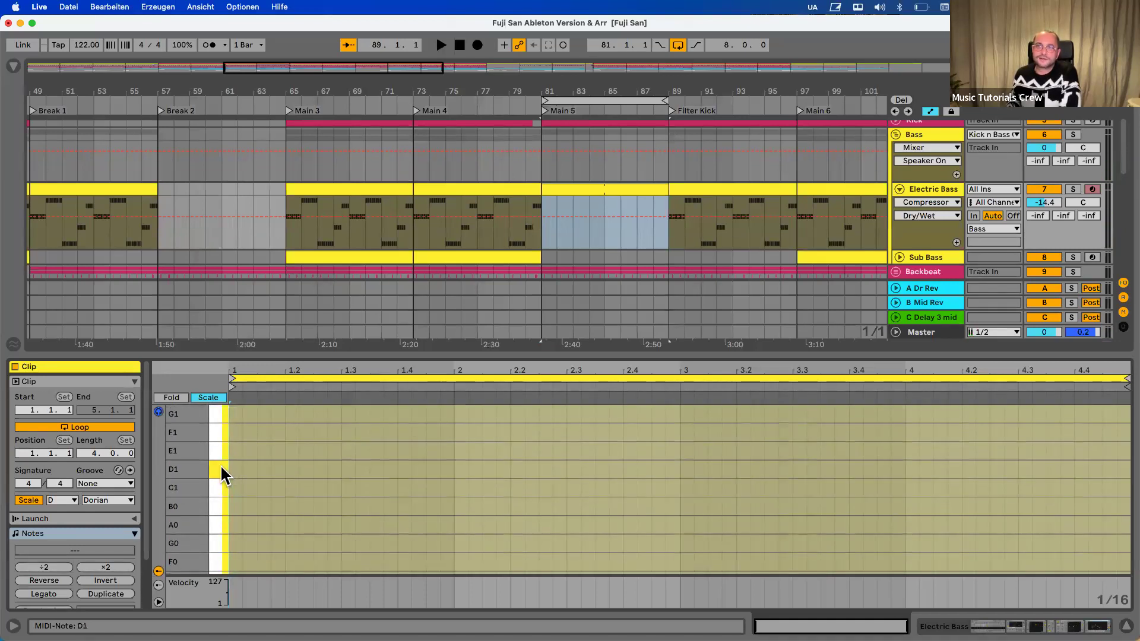
Enter a one-bar D1 note at the start of the clip and duplicate it three times to fill all four bars
double_click(237, 469)
left_click_drag(239, 469, 453, 469)
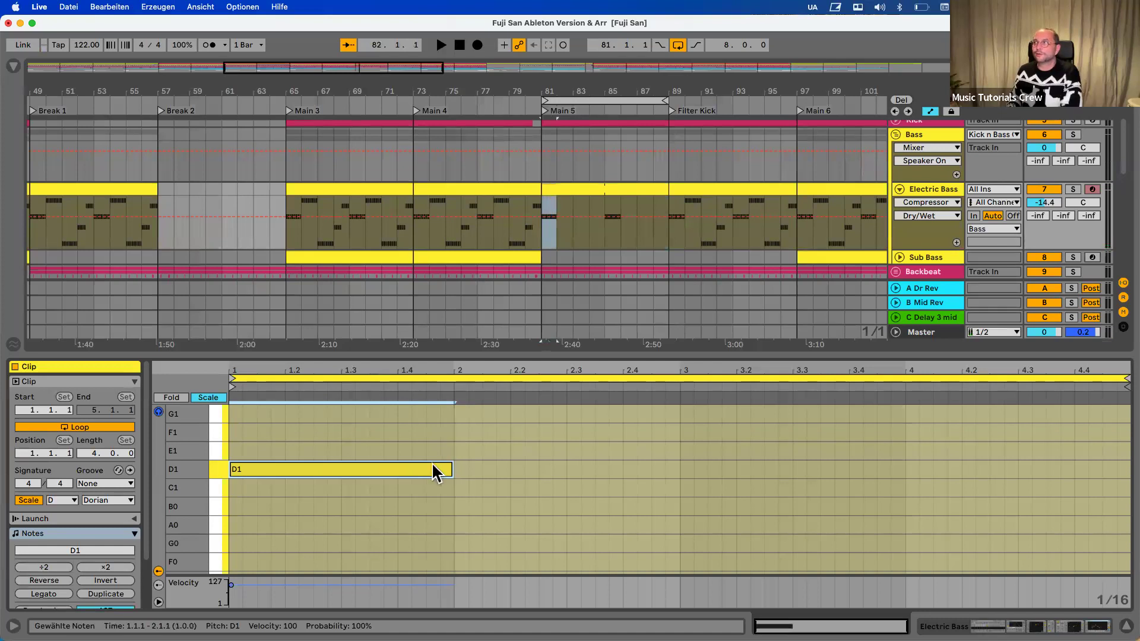
left_click(285, 469)
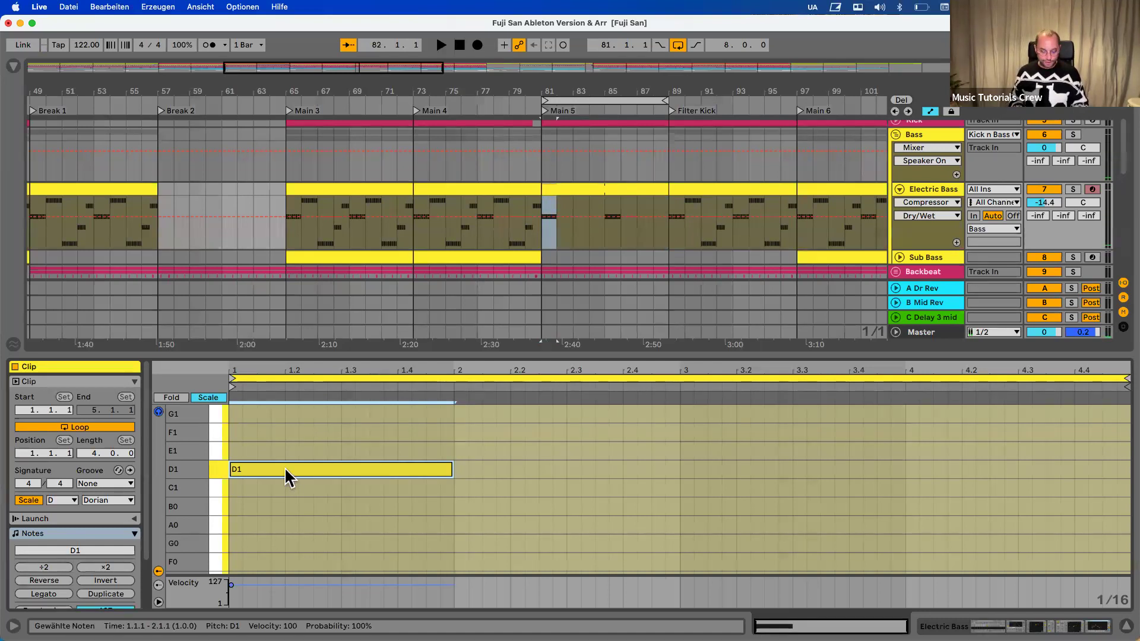
key("super+d")
key("super+d")
key("super+d")
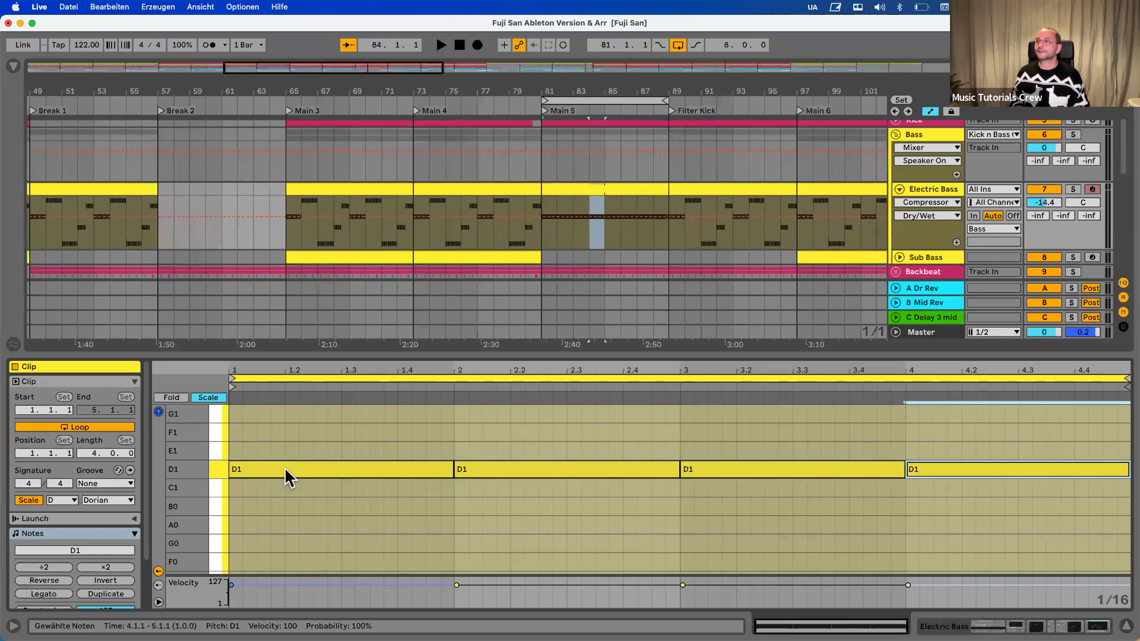
Play back the four D1 notes and raise the Electric Bass track volume to -7.6
key("space")
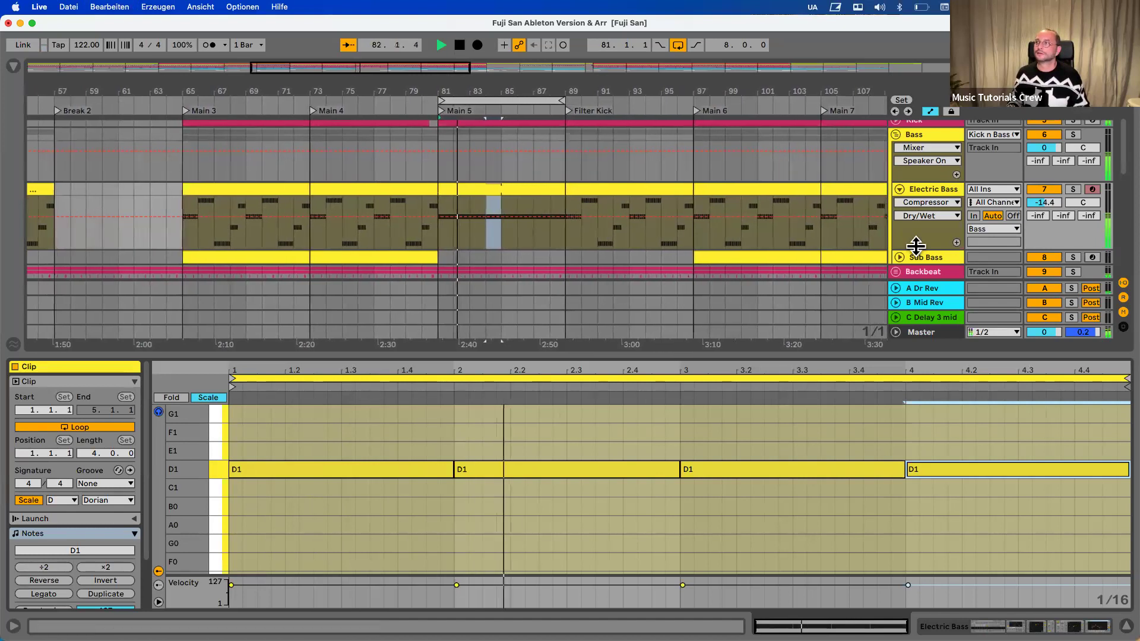
left_click_drag(1044, 202, 1043, 184)
key("space")
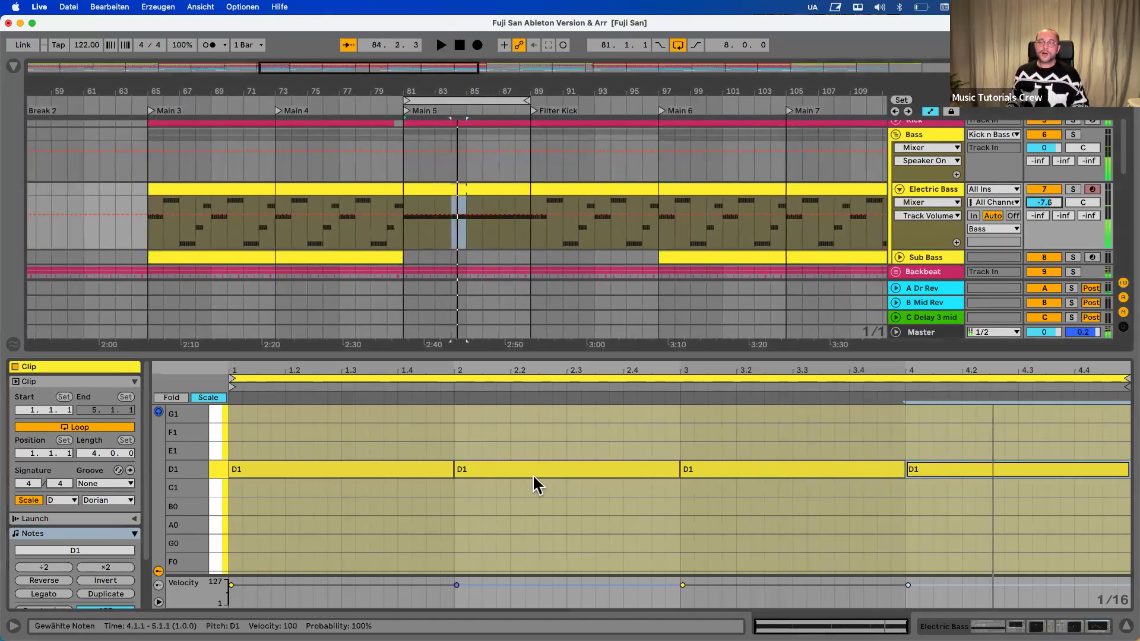
Raise the bar 2 note to F1, comparing it with E1 during playback and keeping F1
left_click(502, 468)
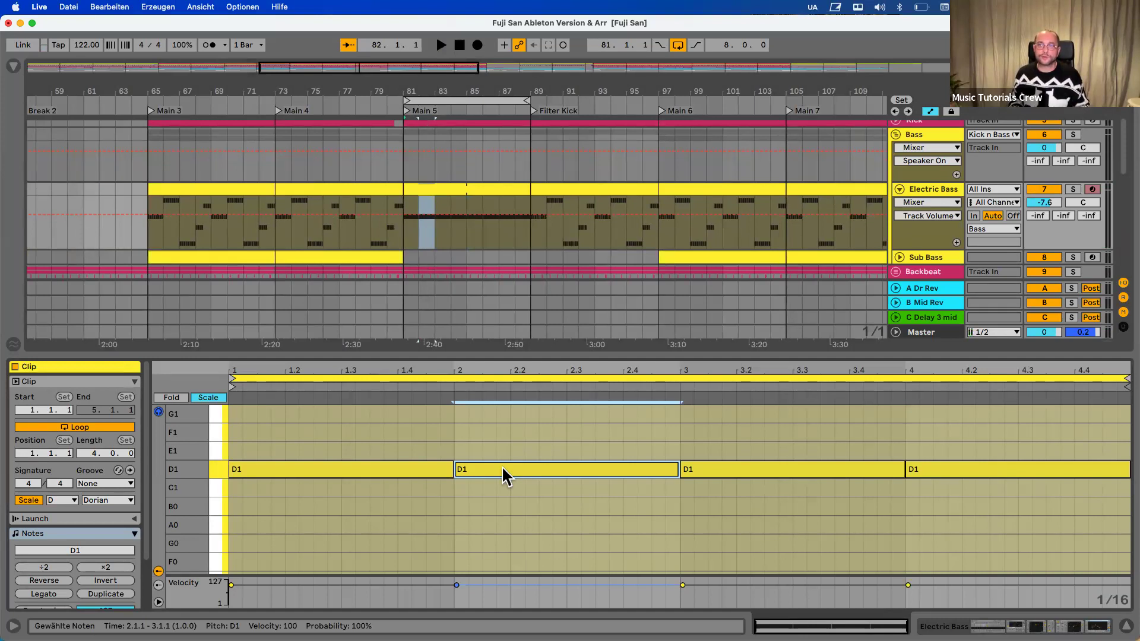
scroll(483, 458, "up", 3)
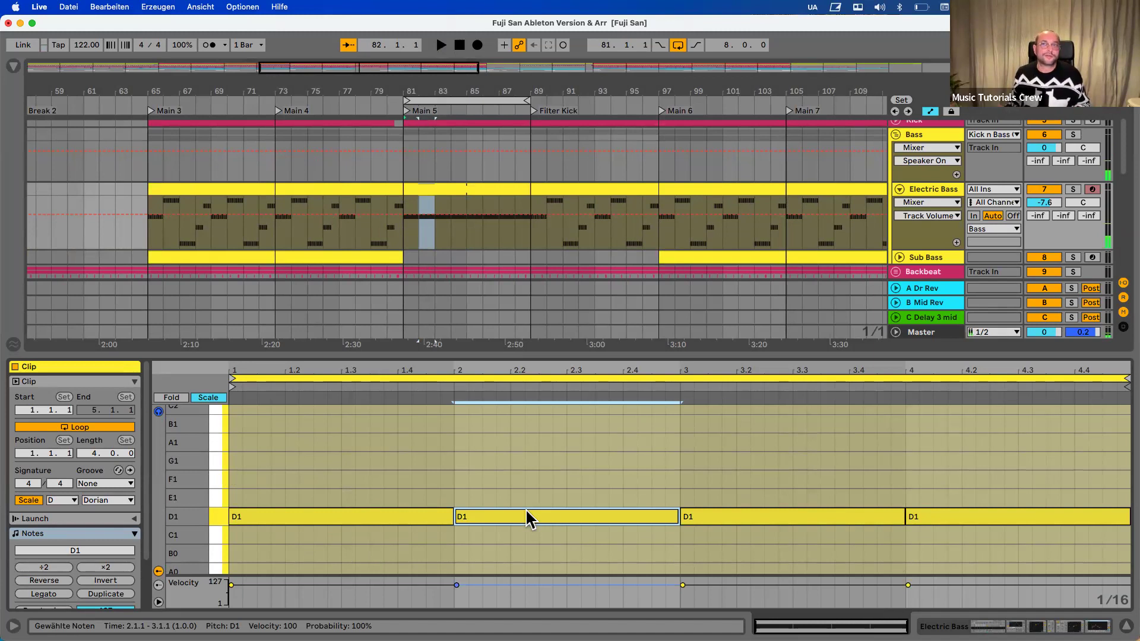
key("Up")
key("Up")
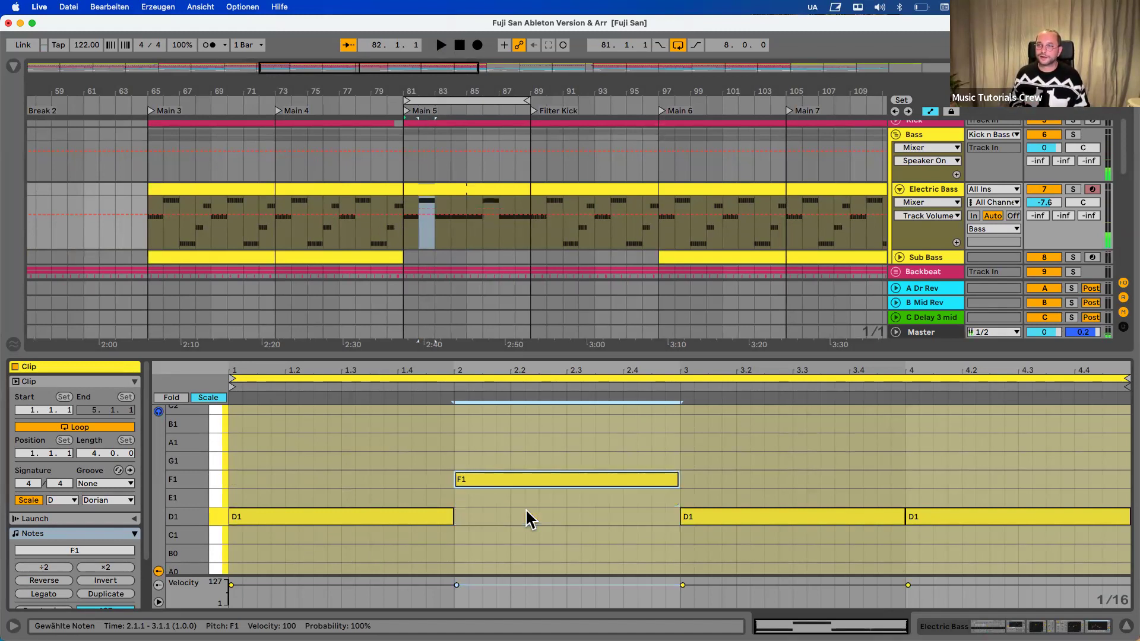
key("Down")
key("space")
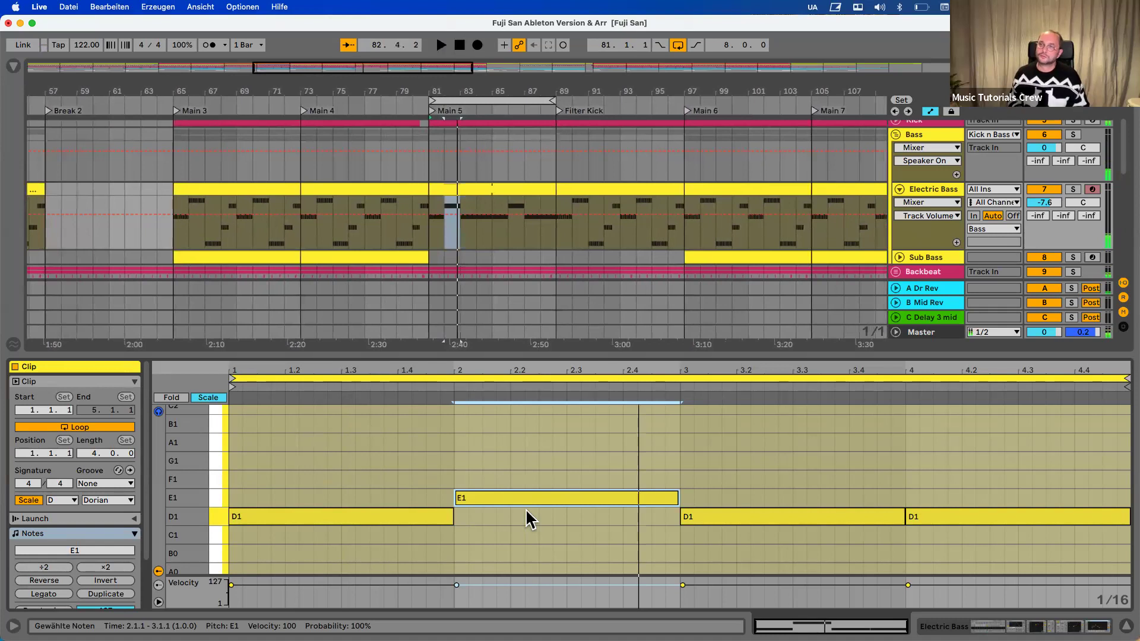
key("Up")
key("space")
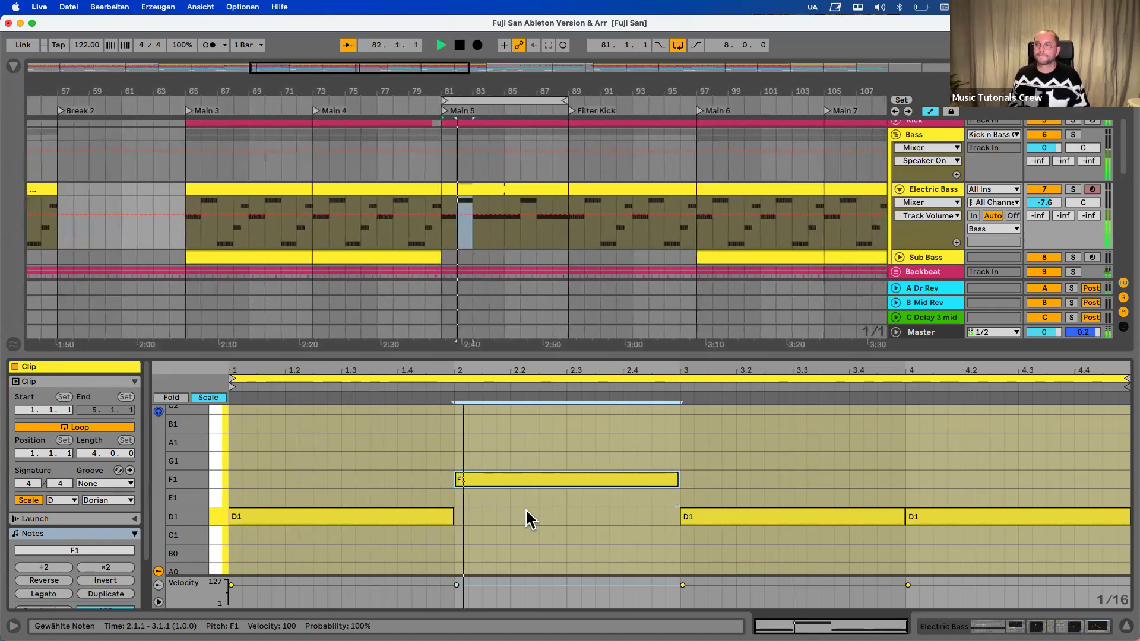
key("space")
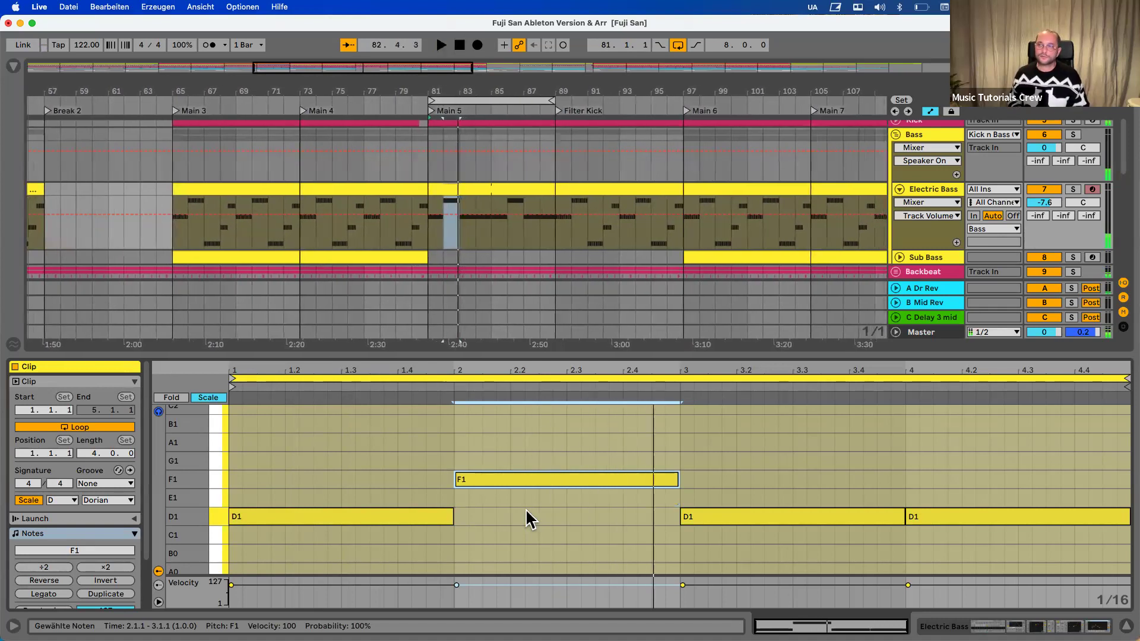
Try the bar 2 note at G1 with playback and return it to F1
key("Up")
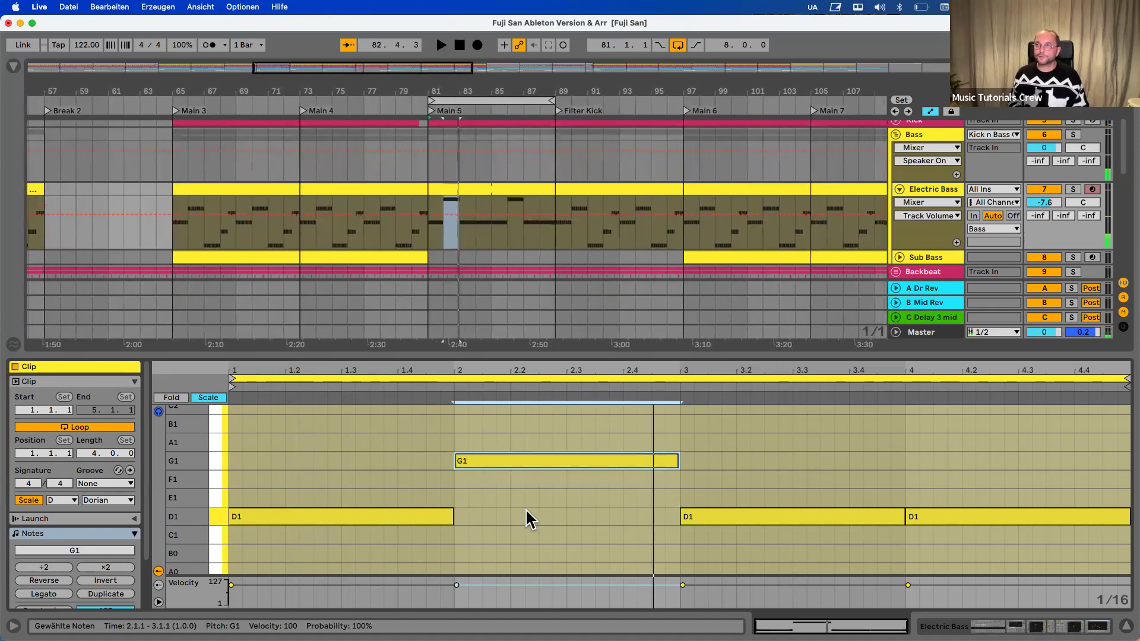
key("space")
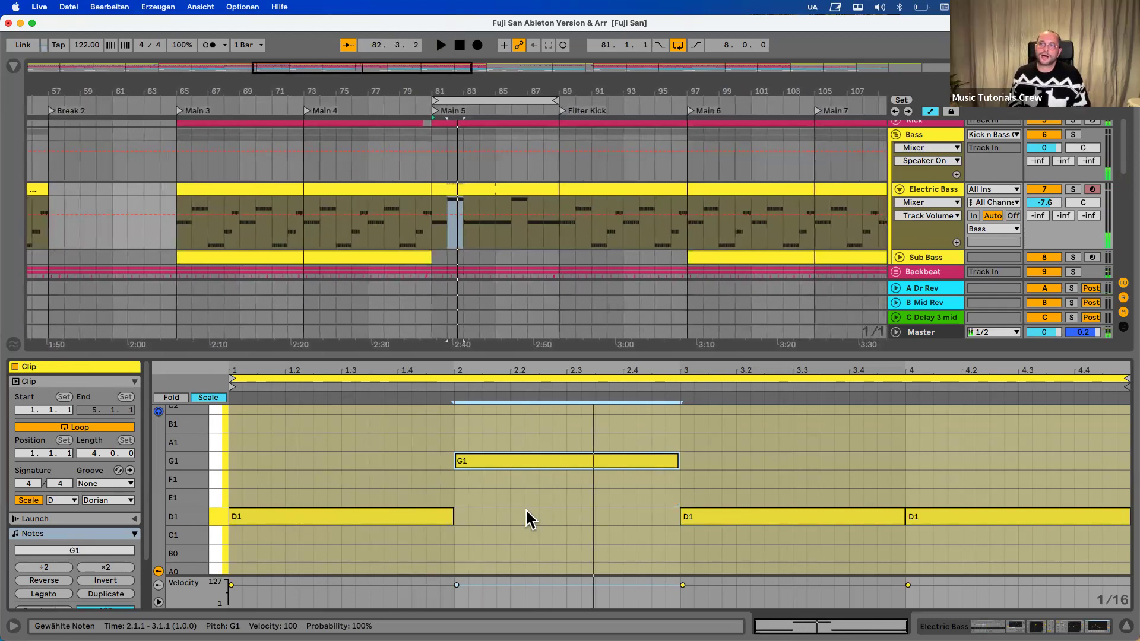
key("Down")
Raise the bar 3 note one scale step to E1 and play the bass line
left_click(704, 512)
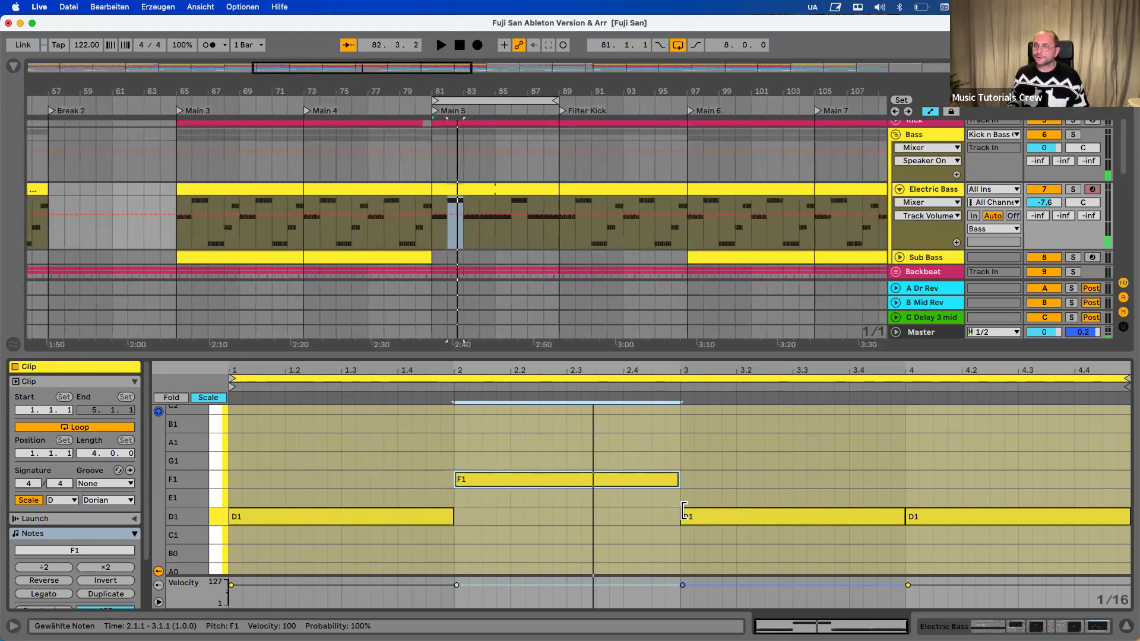
key("Up")
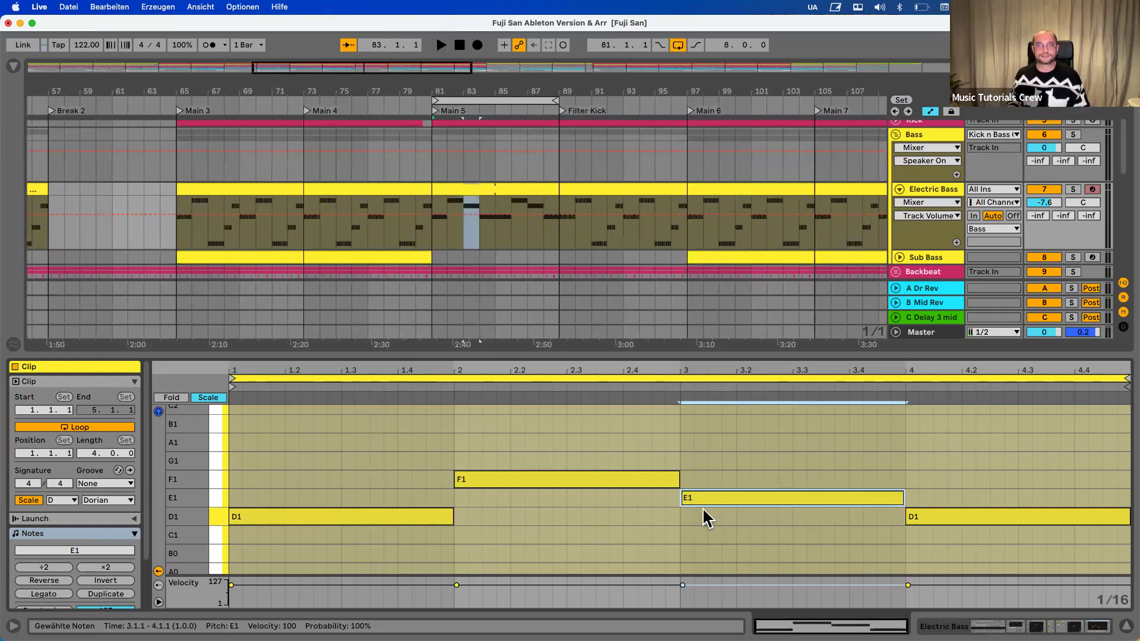
key("space")
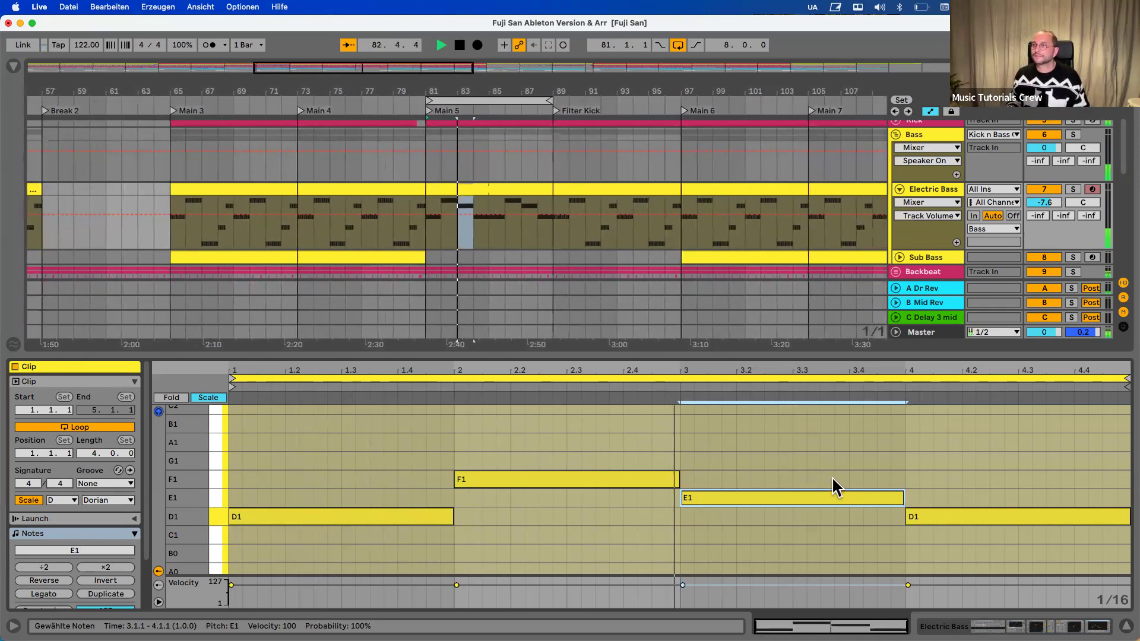
Lower the bar 4 note three scale steps to A0 and listen to the complete four-bar bass line
left_click(931, 513)
key("Down")
key("Down")
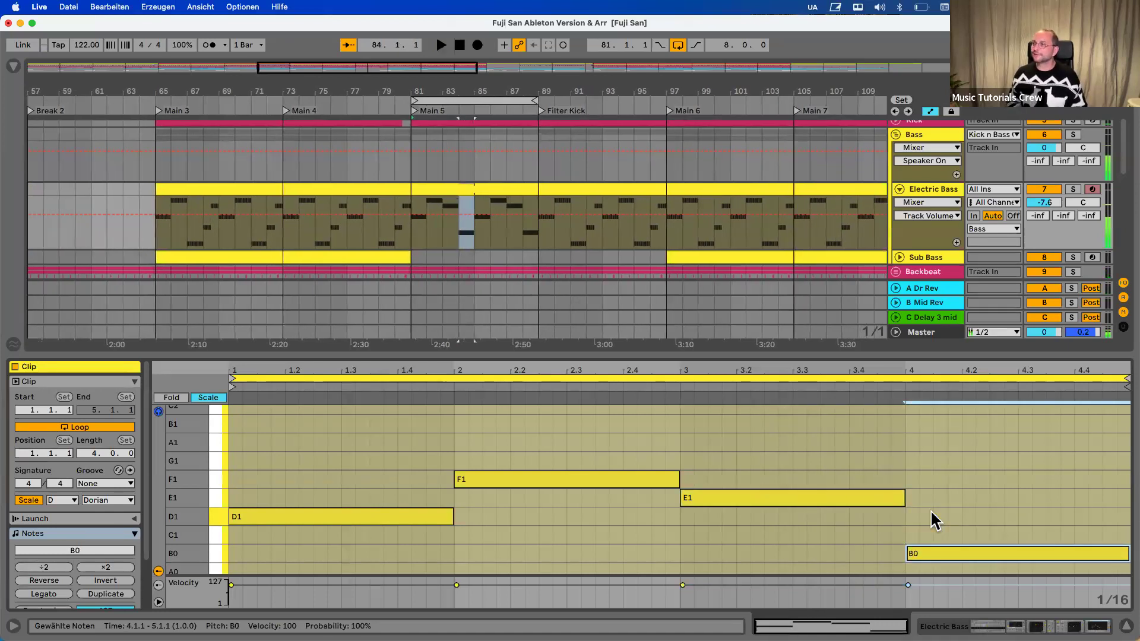
key("Down")
key("space")
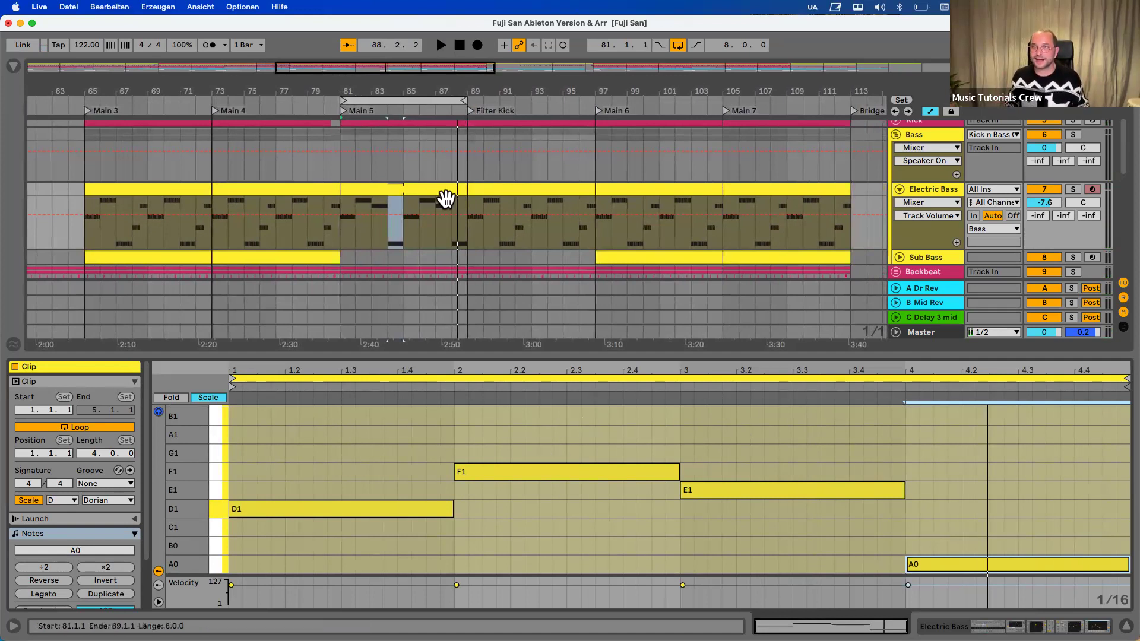
Insert a new MIDI track directly below the Sub Bass track
scroll(400, 198, "down", 2)
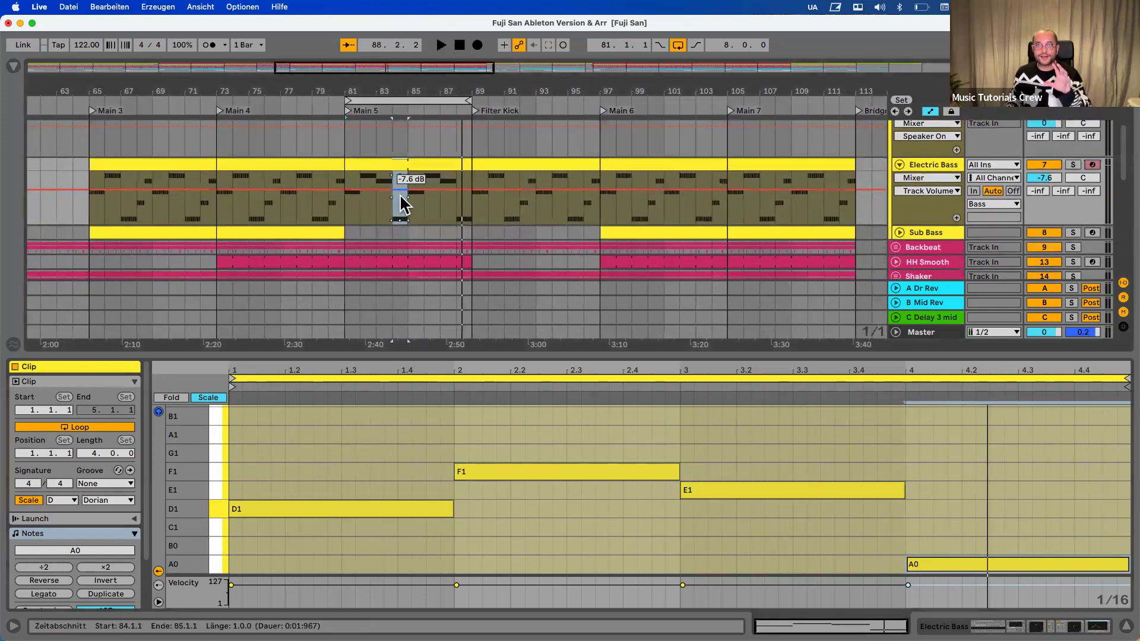
left_click(918, 234)
key("super+shift+t")
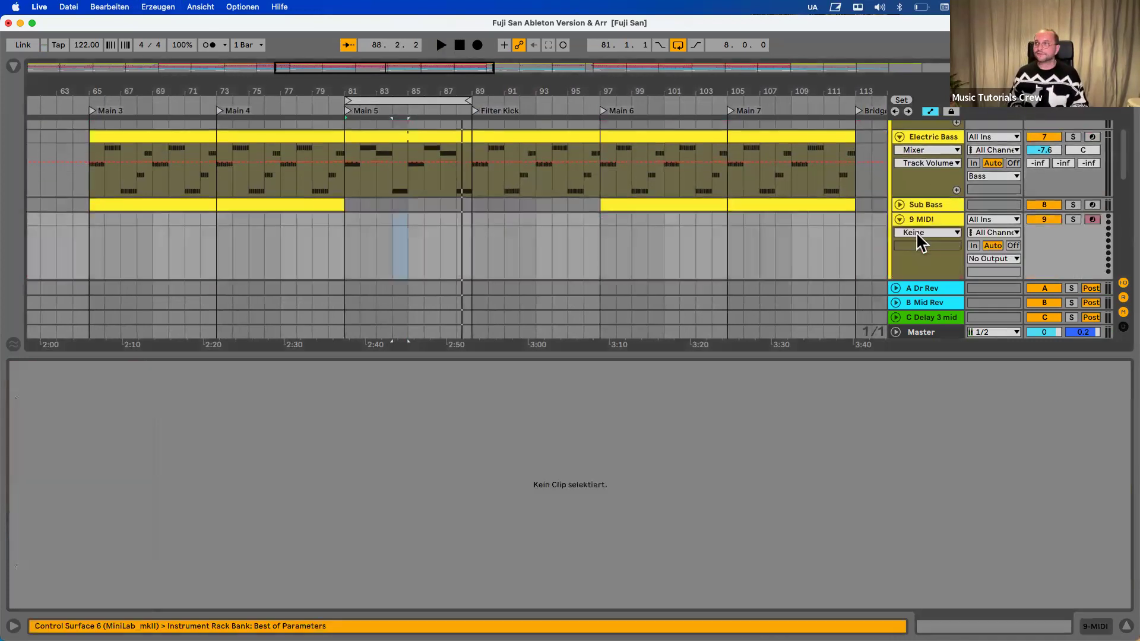
mouse_move(906, 259)
left_mouse_down()
mouse_move(891, 259)
mouse_move(891, 240)
mouse_move(888, 249)
left_mouse_up()
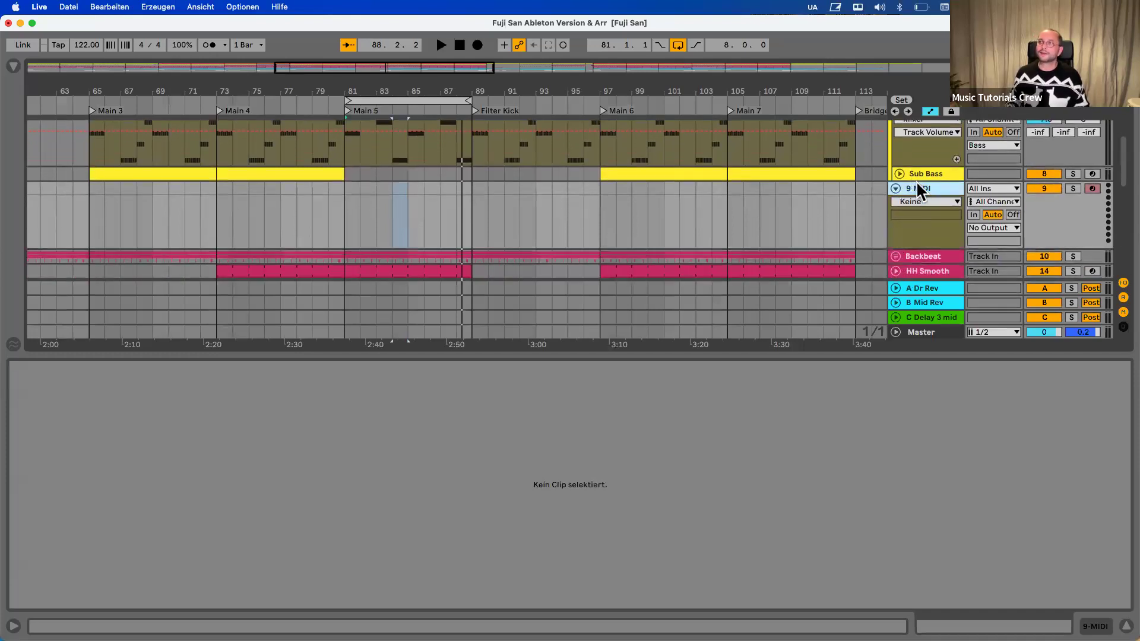
Load the Grand Piano.adg preset from the Main Tools collection onto empty MIDI track 9 and narrow the browser
left_click(13, 66)
left_click(62, 143)
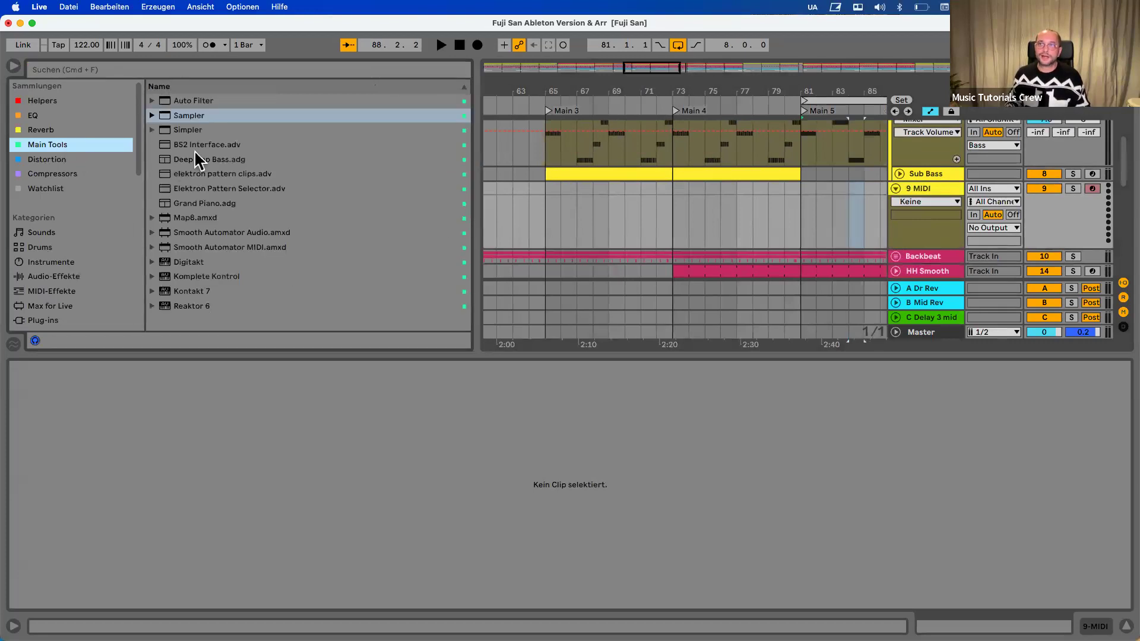
double_click(208, 203)
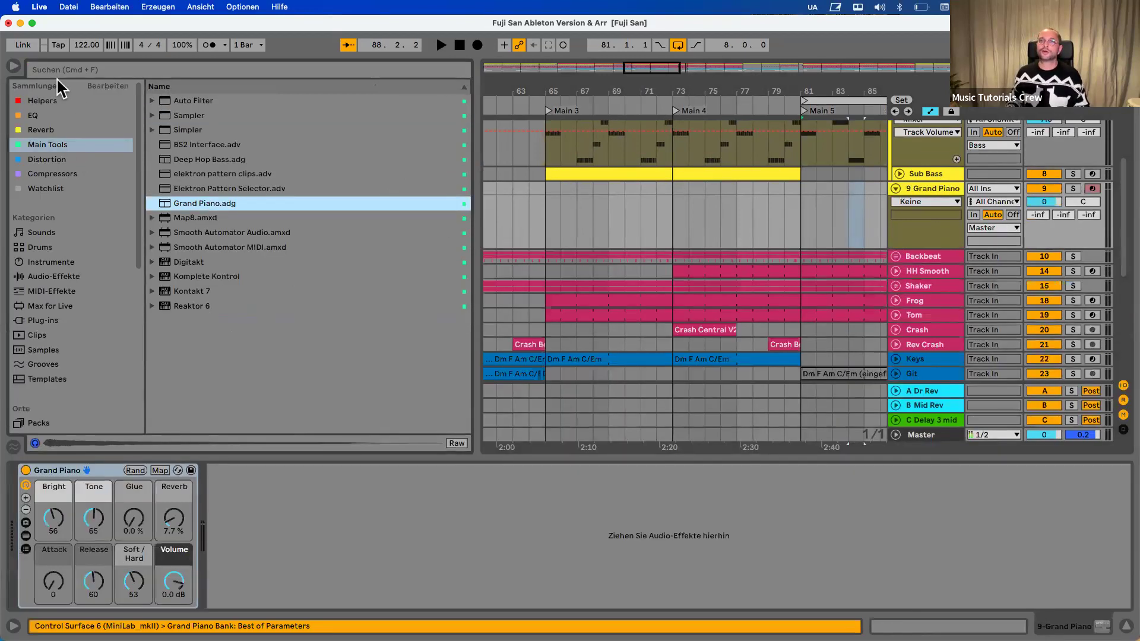
left_click_drag(479, 137, 359, 145)
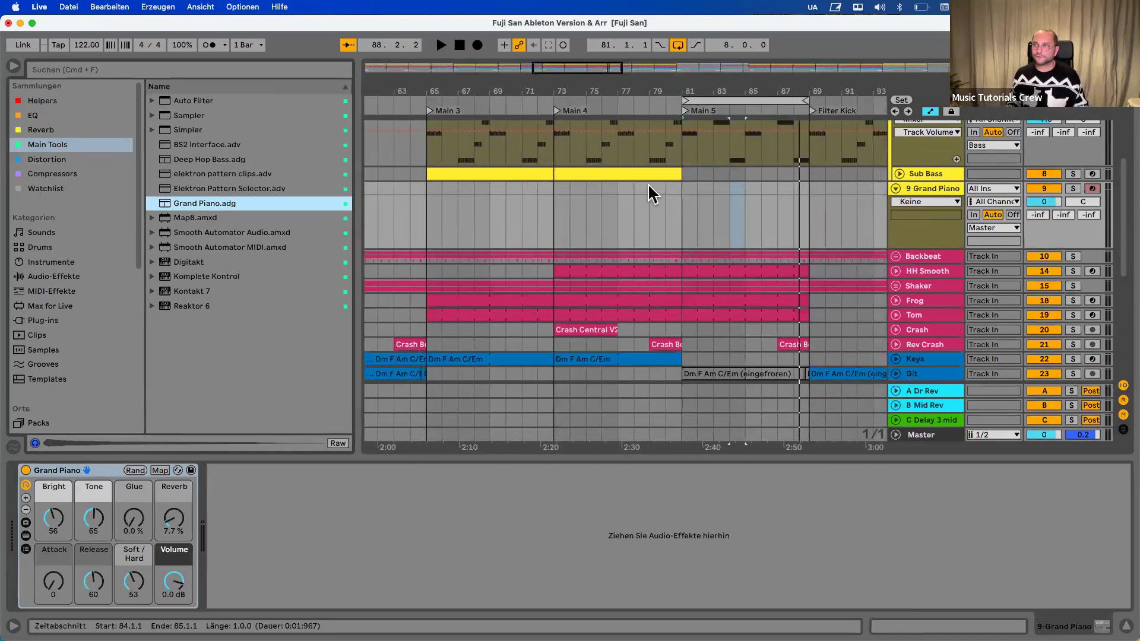
Copy the Main 5 clip of the Electric Bass track to bar 81 of the Grand Piano track
scroll(747, 196, "up", 2)
scroll(747, 193, "right", 10)
scroll(746, 193, "up", 1)
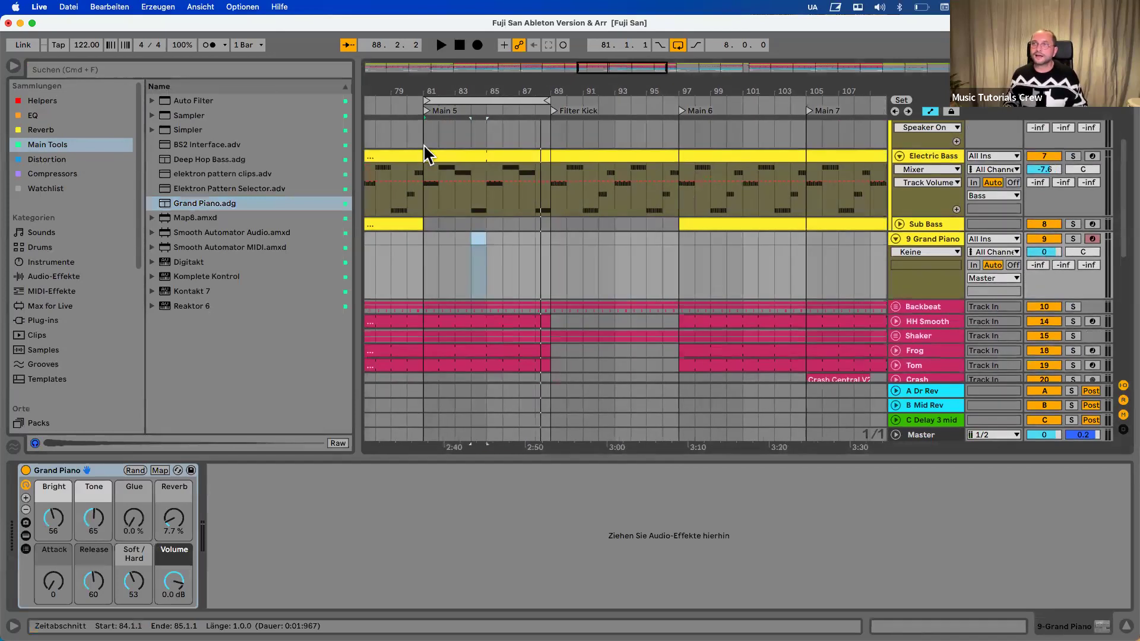
left_click(476, 158)
key("super+c")
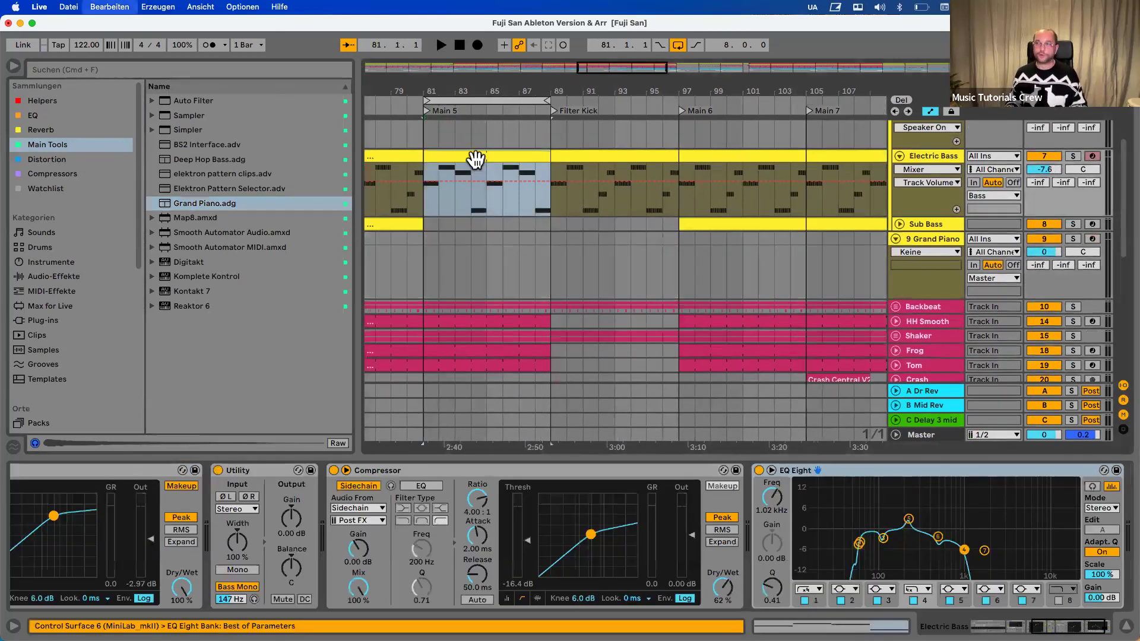
left_click(422, 240)
key("super+v")
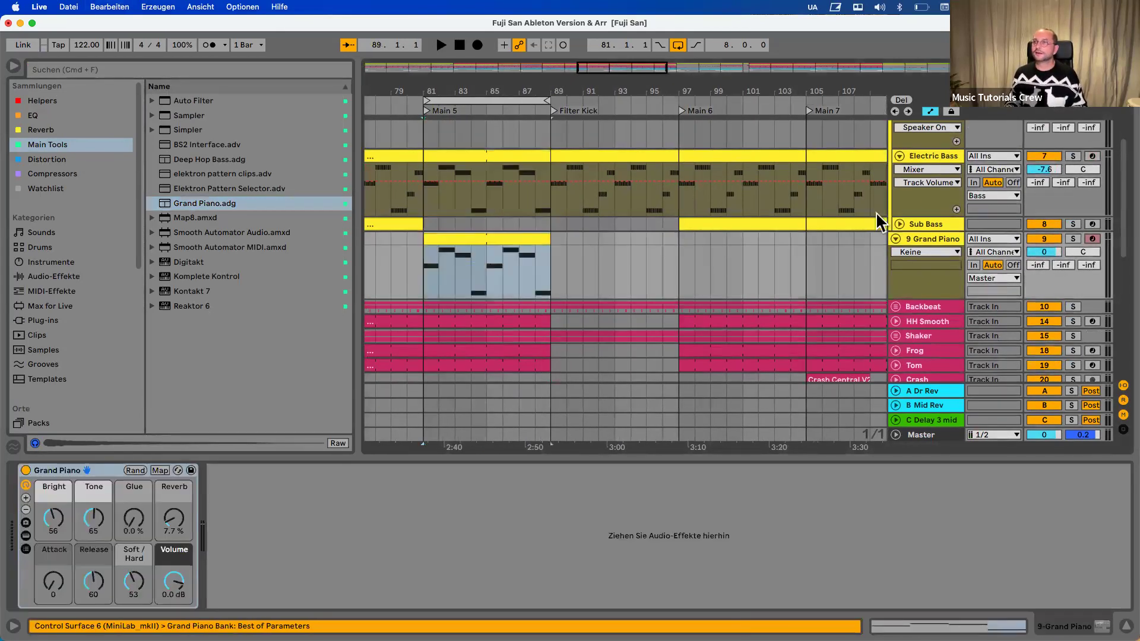
Solo the Grand Piano track and play back the copied bassline
left_click(1073, 239)
key("space")
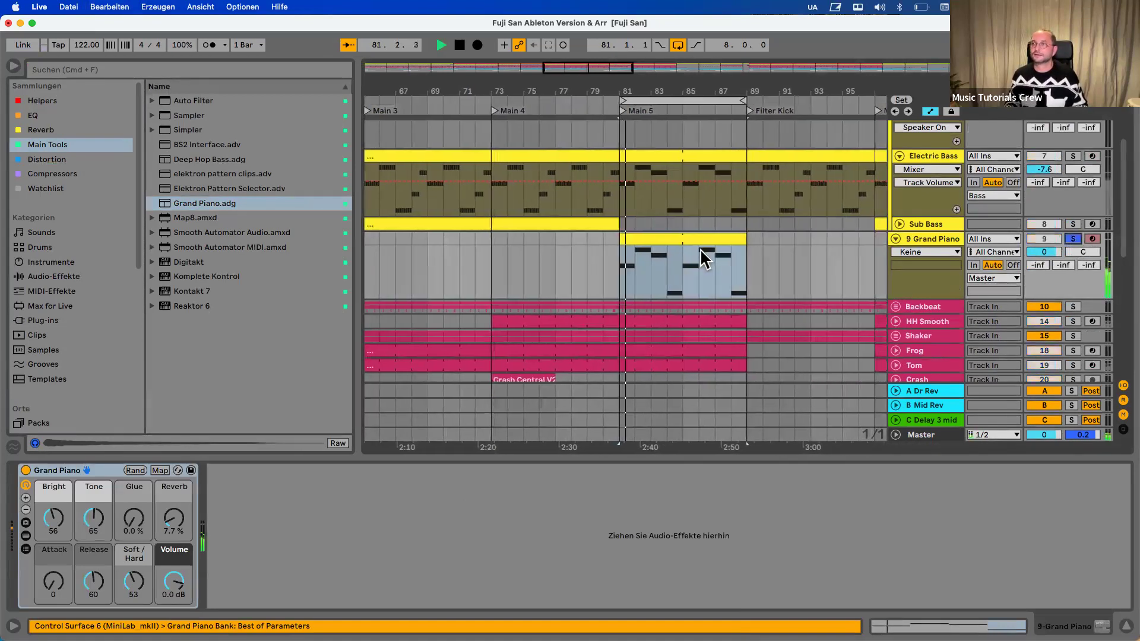
Open the copied Grand Piano clip and transpose all of its notes up two octaves
double_click(646, 241)
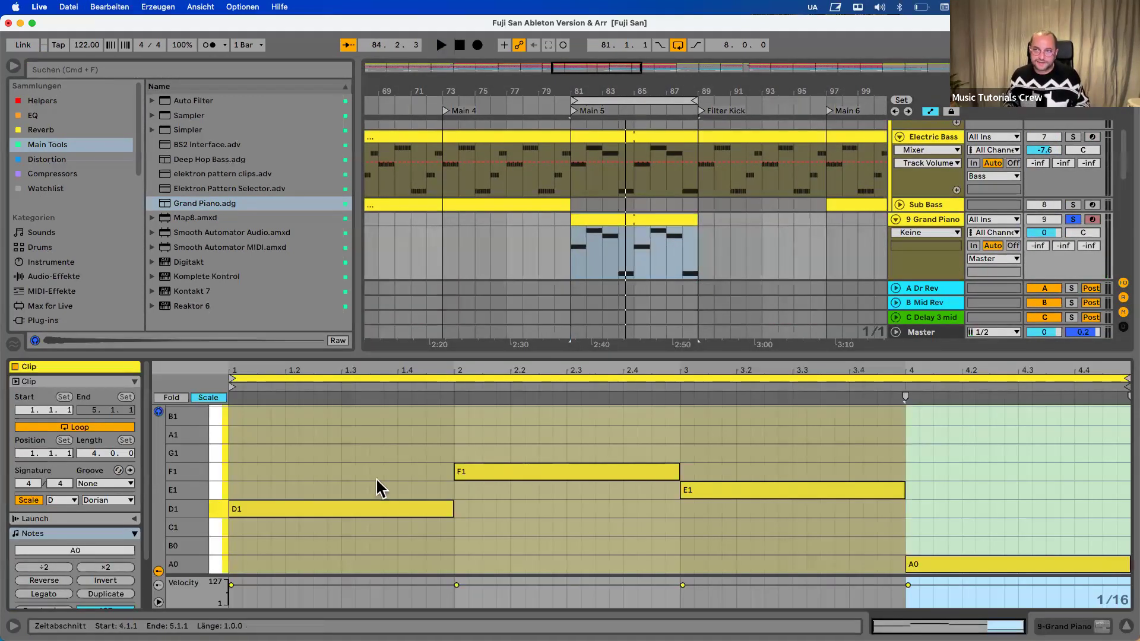
scroll(202, 470, "up", 4)
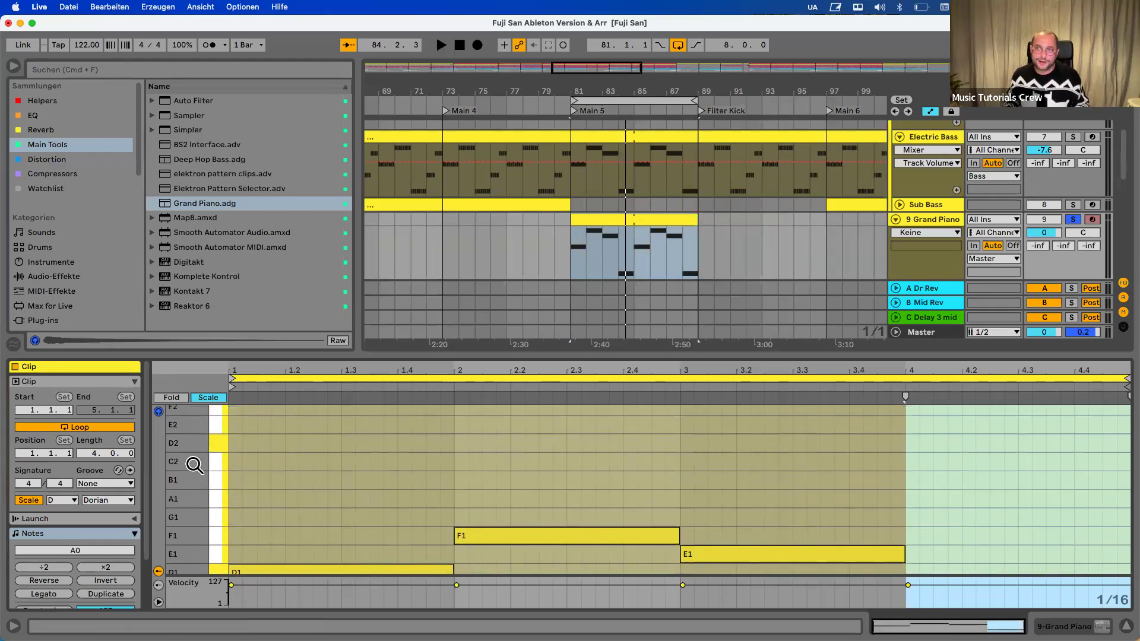
left_click(240, 457)
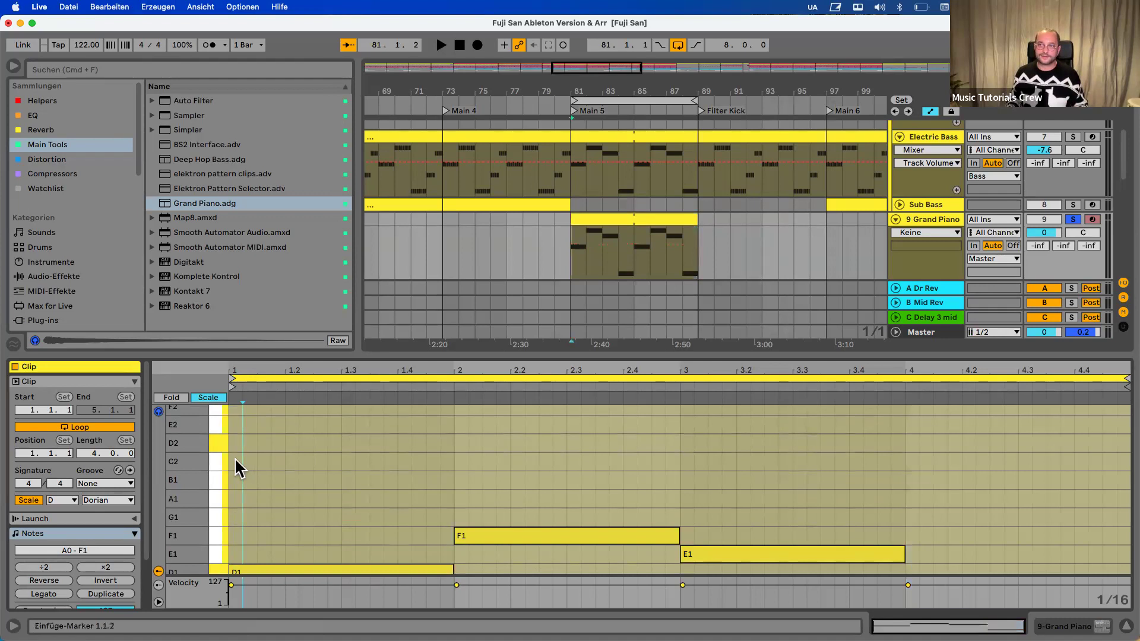
key("super+a")
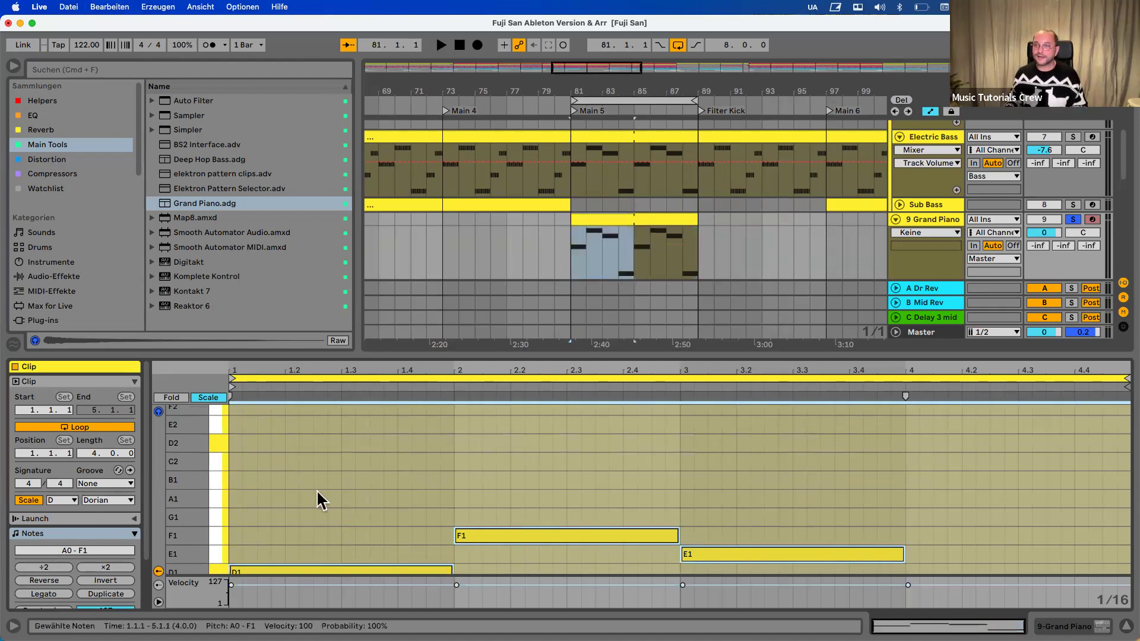
scroll(326, 498, "down", 1)
scroll(326, 498, "down", 3)
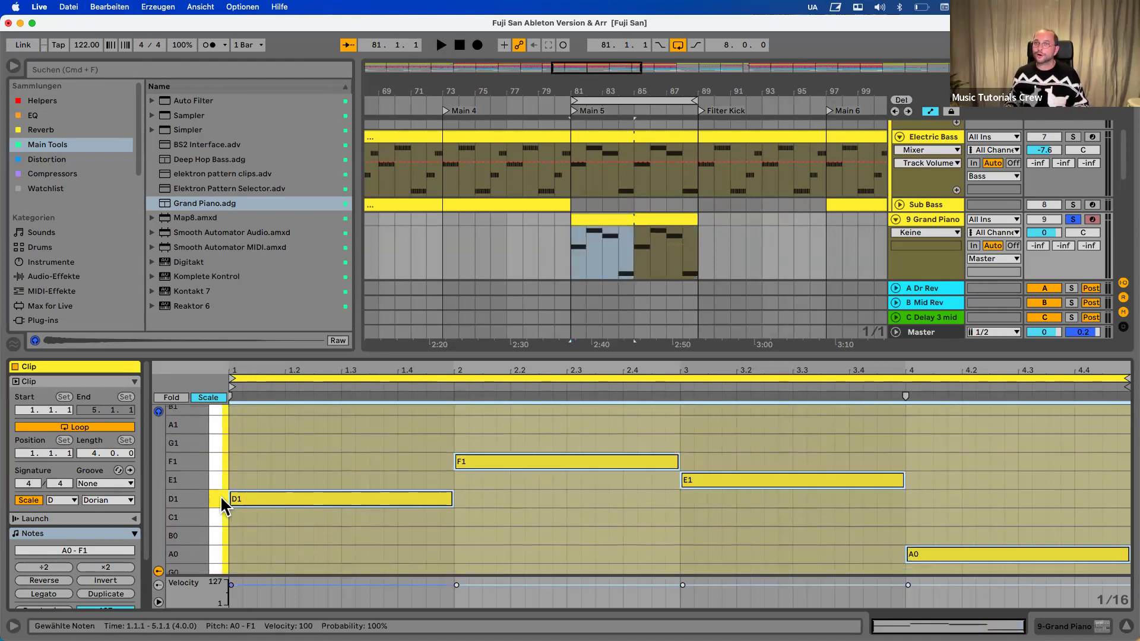
mouse_move(202, 494)
left_mouse_down()
mouse_move(181, 496)
mouse_move(204, 495)
left_mouse_up()
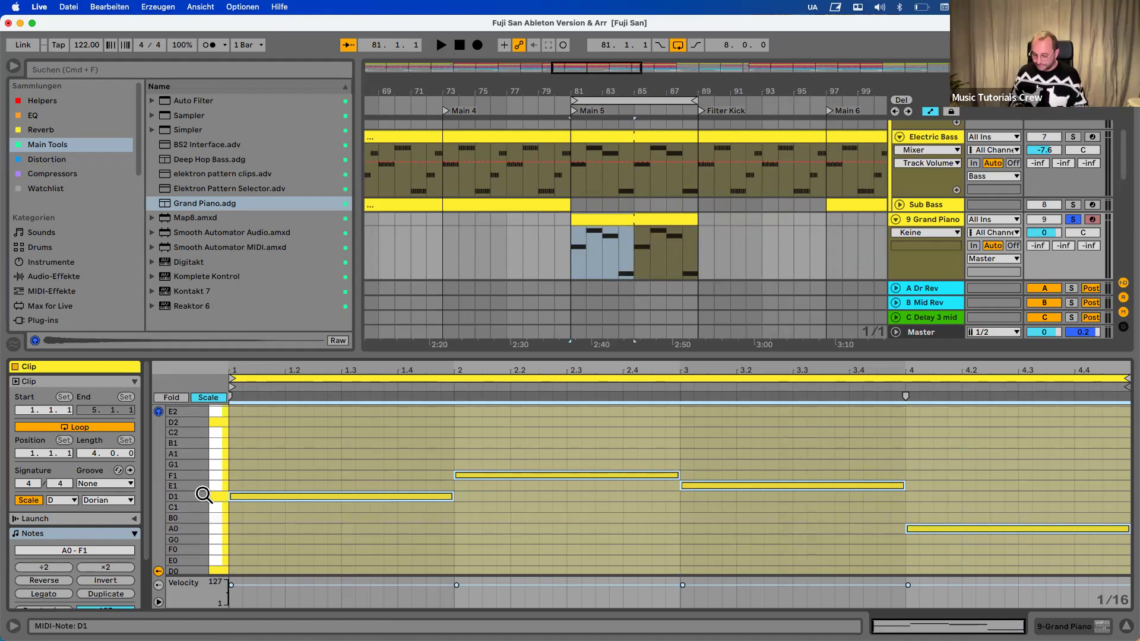
key("shift+Up")
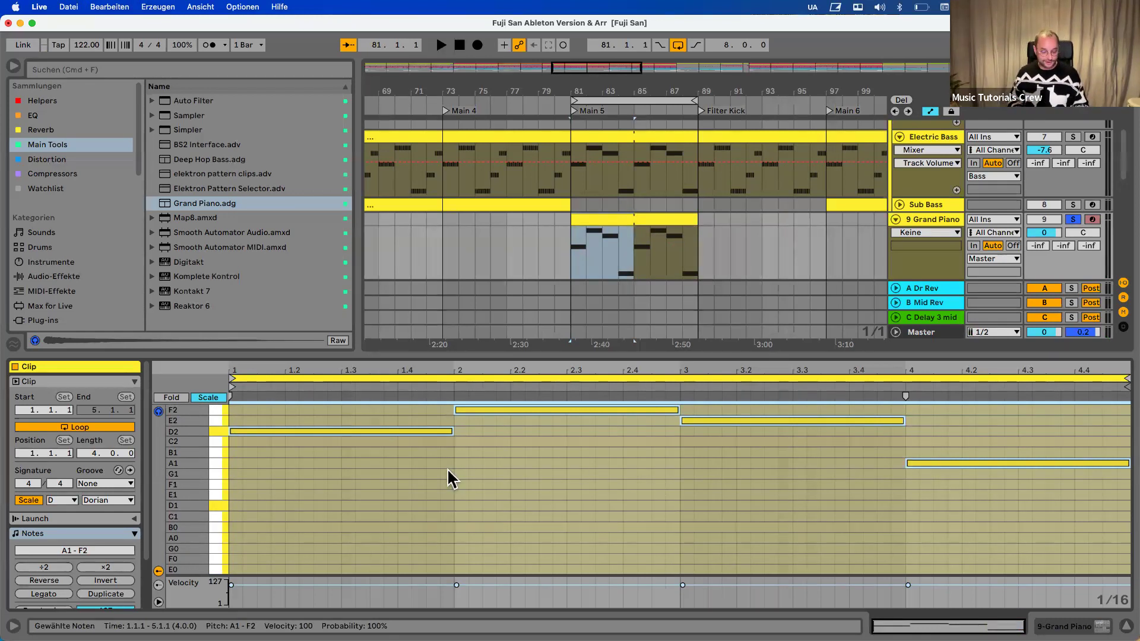
key("shift+Up")
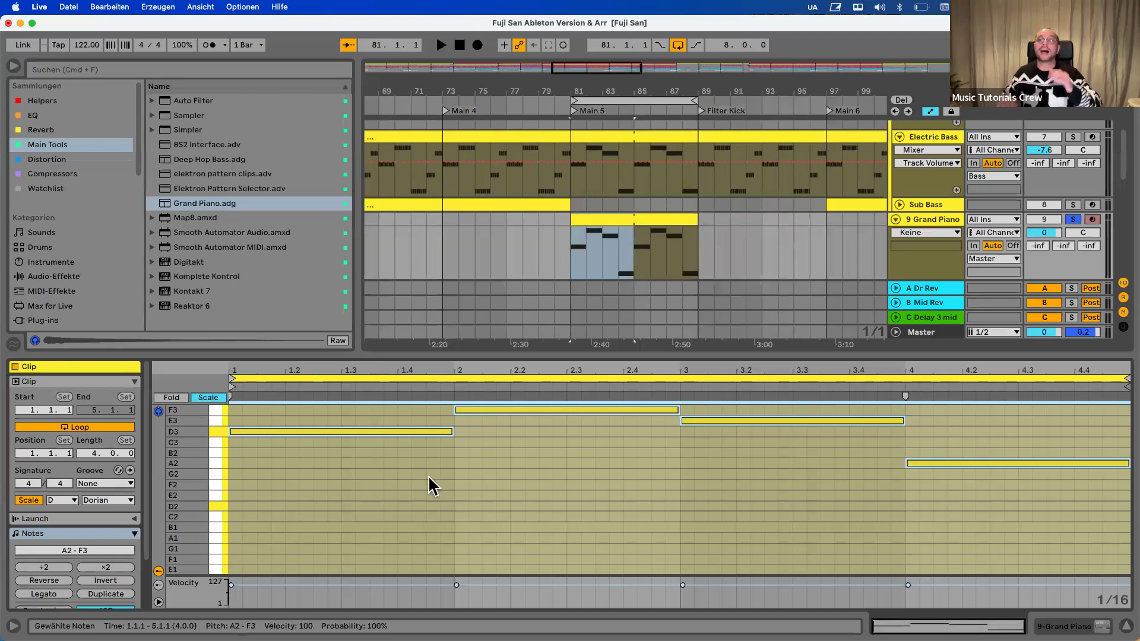
Build the bar 1 chord by adding one-bar F3 and A3 notes above D3, and listen to it
scroll(429, 475, "up", 3)
left_click(310, 469)
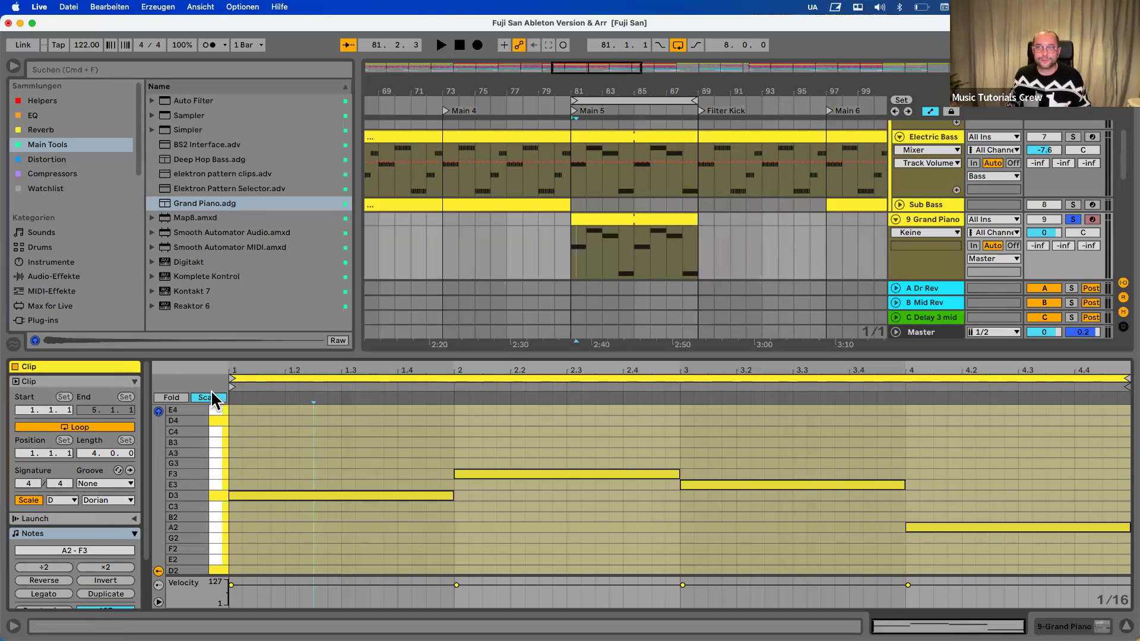
left_click(263, 496)
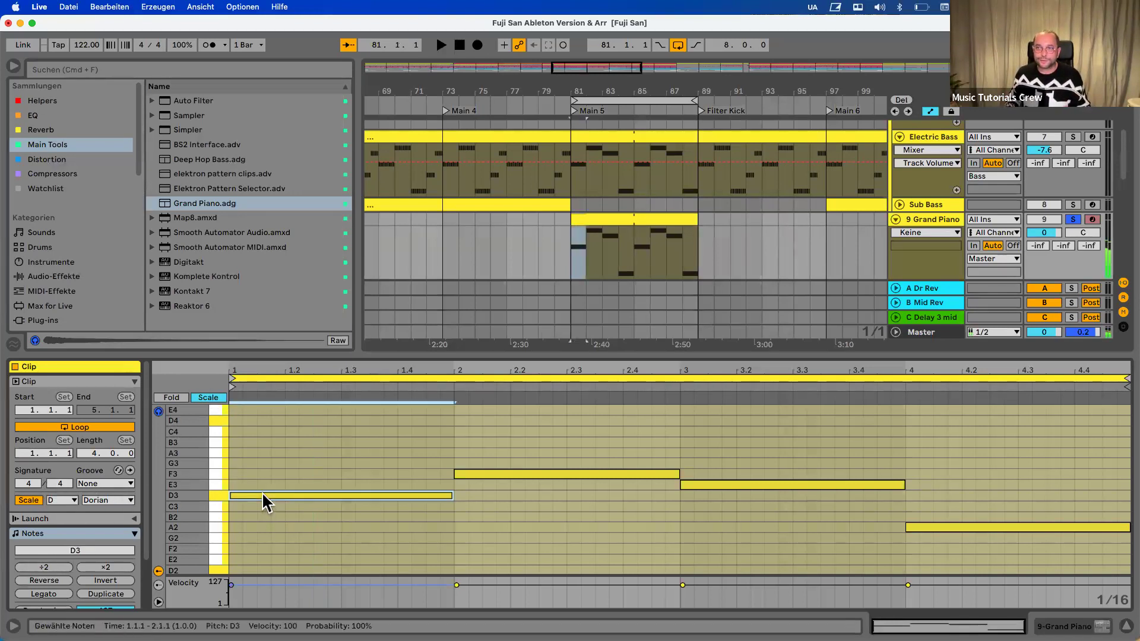
double_click(233, 473)
left_click_drag(235, 473, 447, 472)
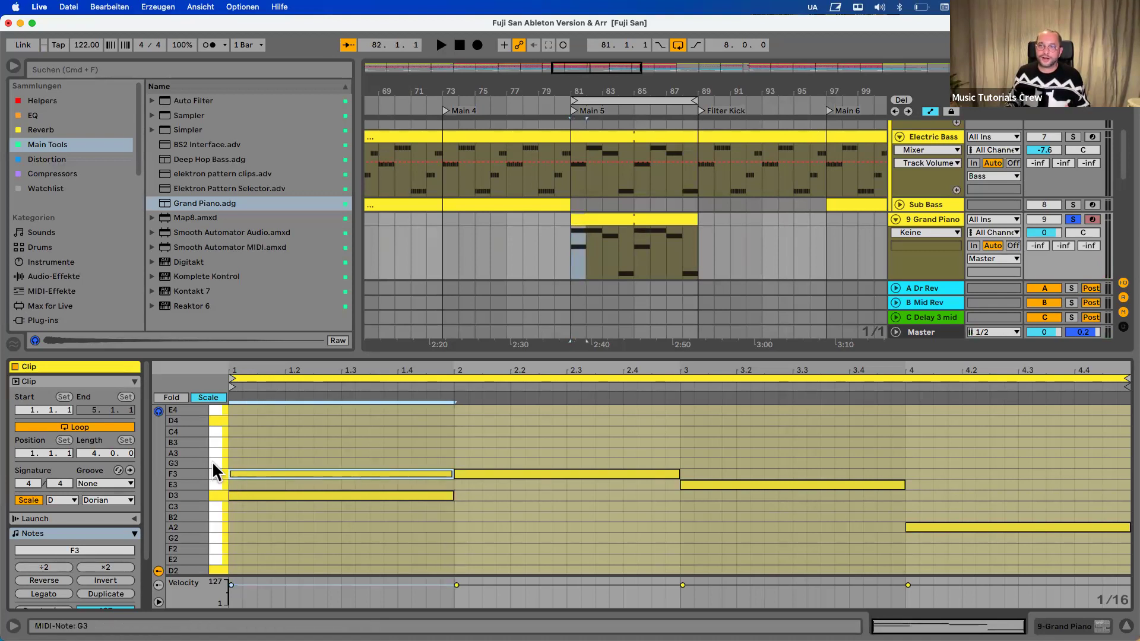
double_click(233, 453)
left_click_drag(241, 453, 455, 453)
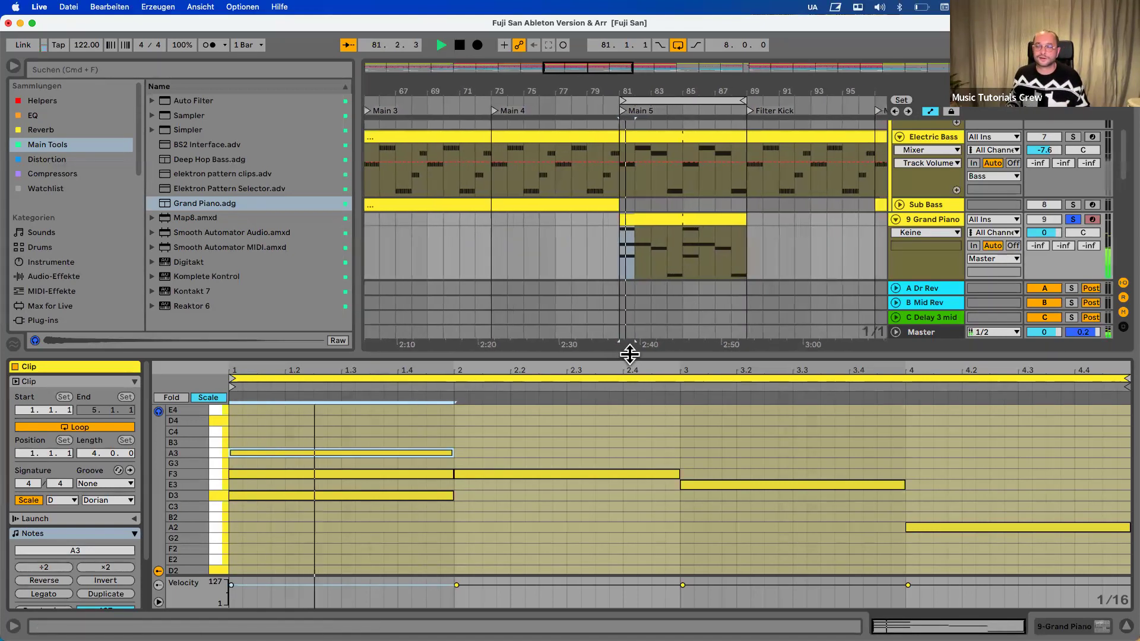
key("space")
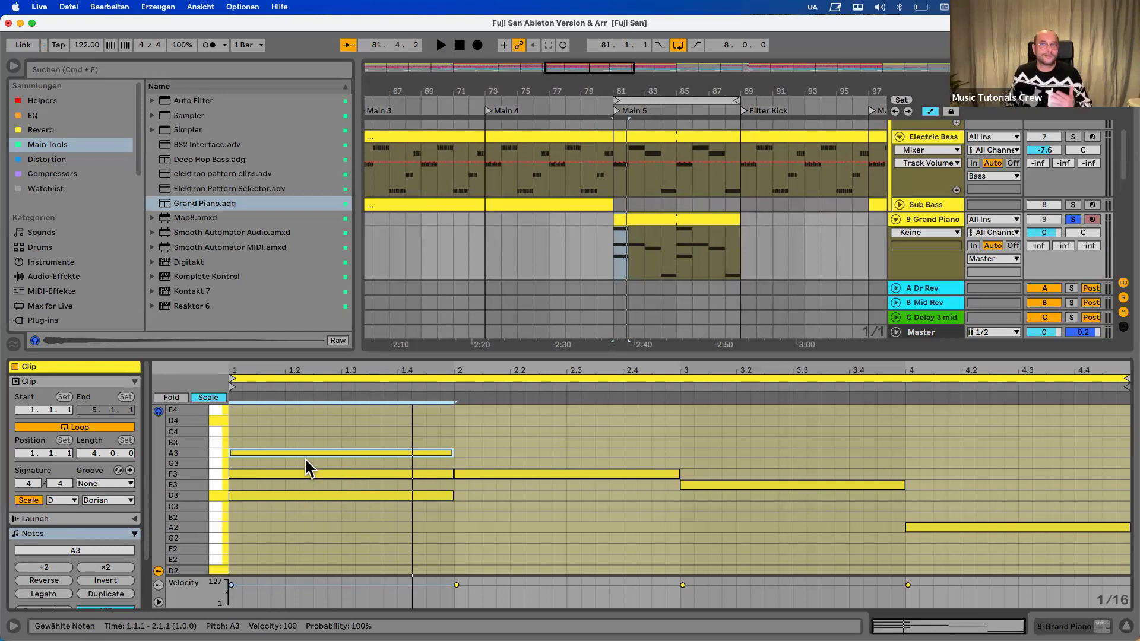
Build the bar 2 chord by adding one-bar A3 and C4 notes above F3
double_click(461, 450)
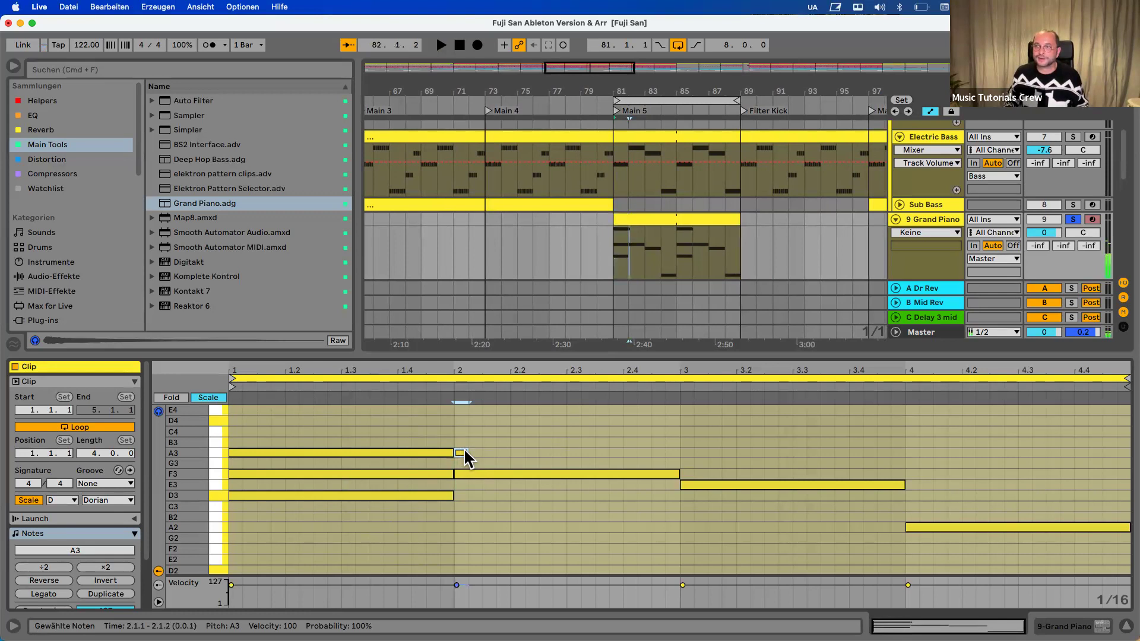
left_click_drag(466, 452, 680, 452)
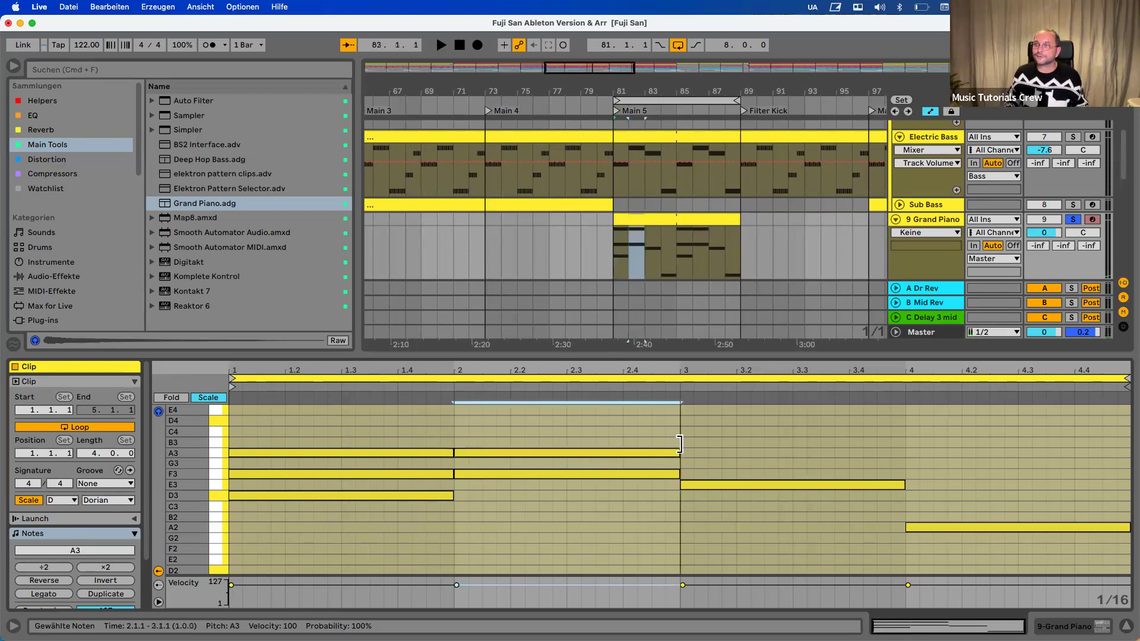
left_click(458, 432)
double_click(457, 432)
left_click_drag(466, 431, 680, 431)
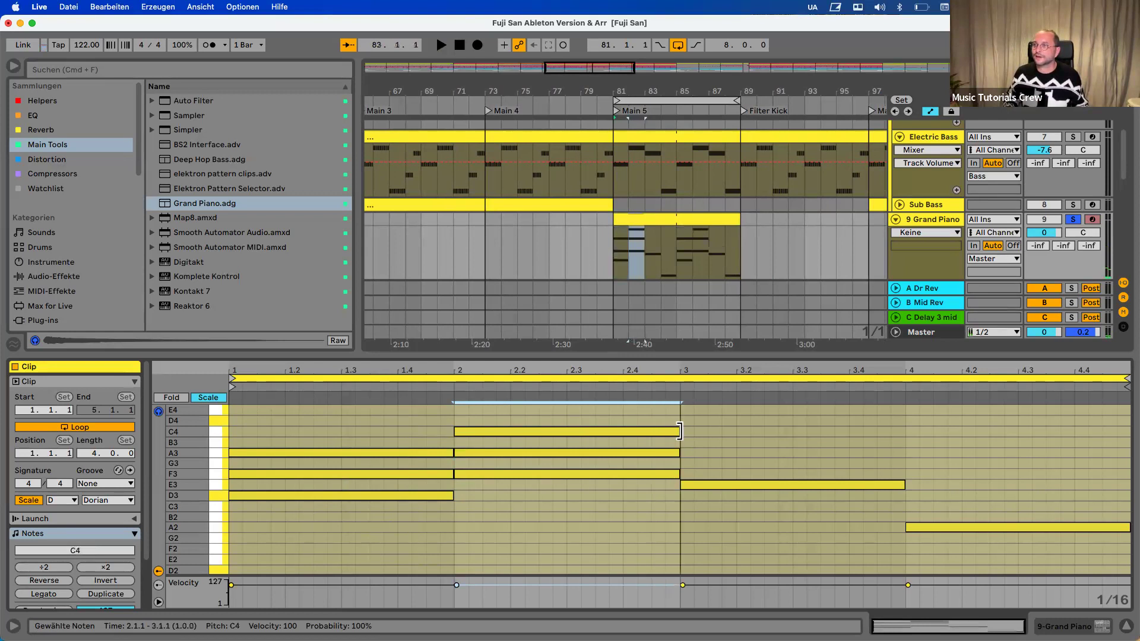
Build the bar 3 chord by adding one-bar G3 and B3 notes above E3
double_click(686, 462)
left_click_drag(690, 462, 900, 463)
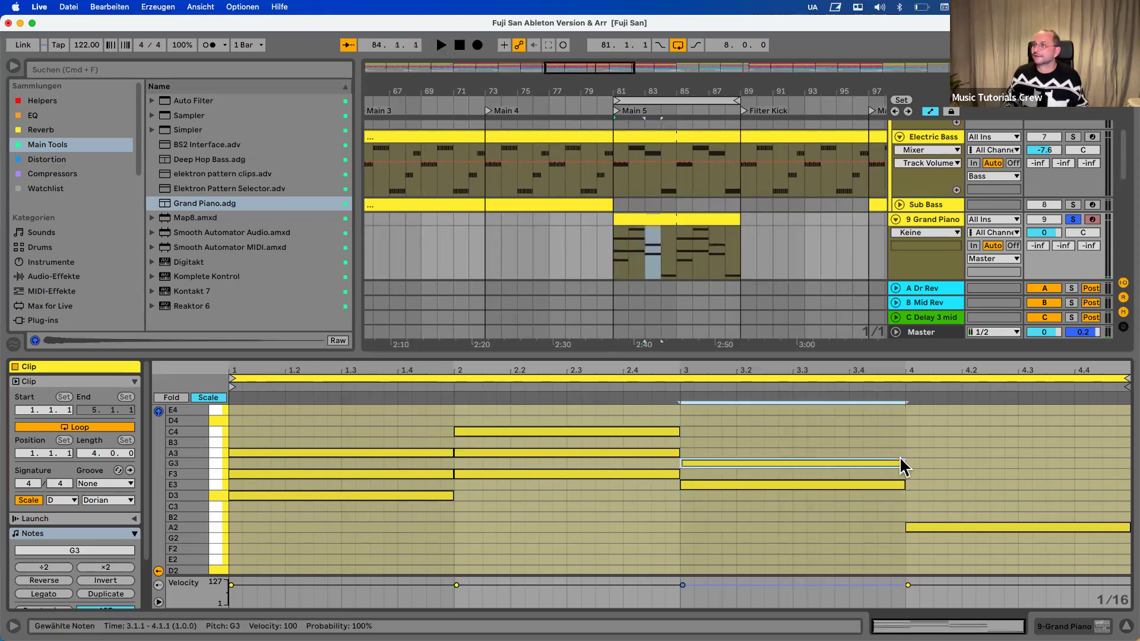
double_click(682, 441)
left_click_drag(697, 439, 905, 440)
Build the bar 4 chord by adding one-bar C3 and E3 notes above A2
left_click(920, 503)
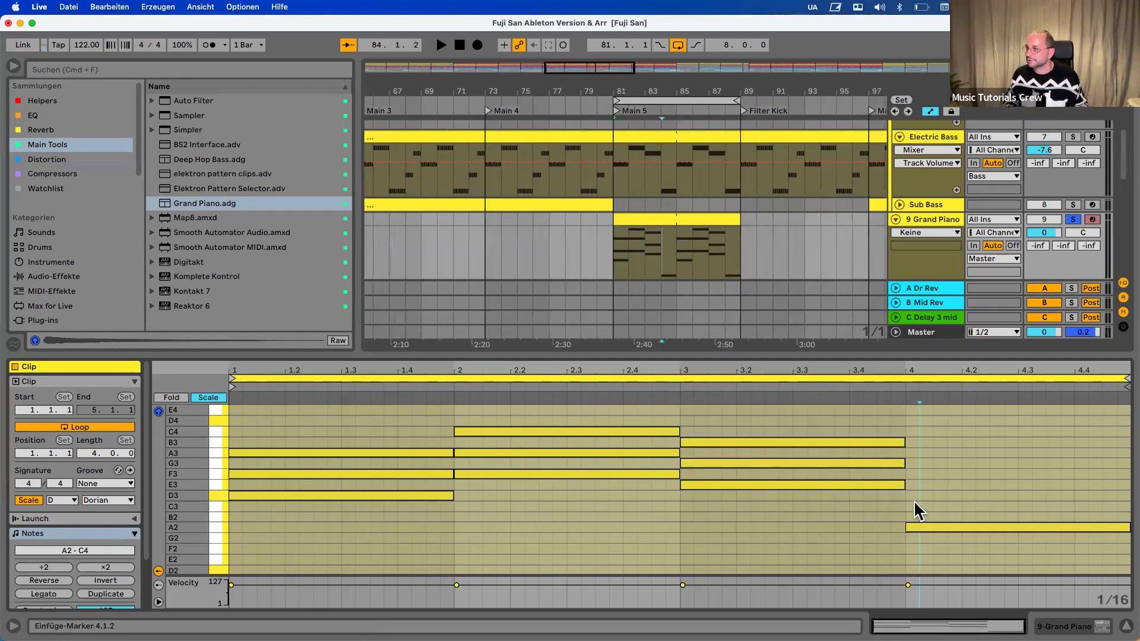
double_click(916, 506)
left_click_drag(920, 506, 1128, 504)
double_click(920, 485)
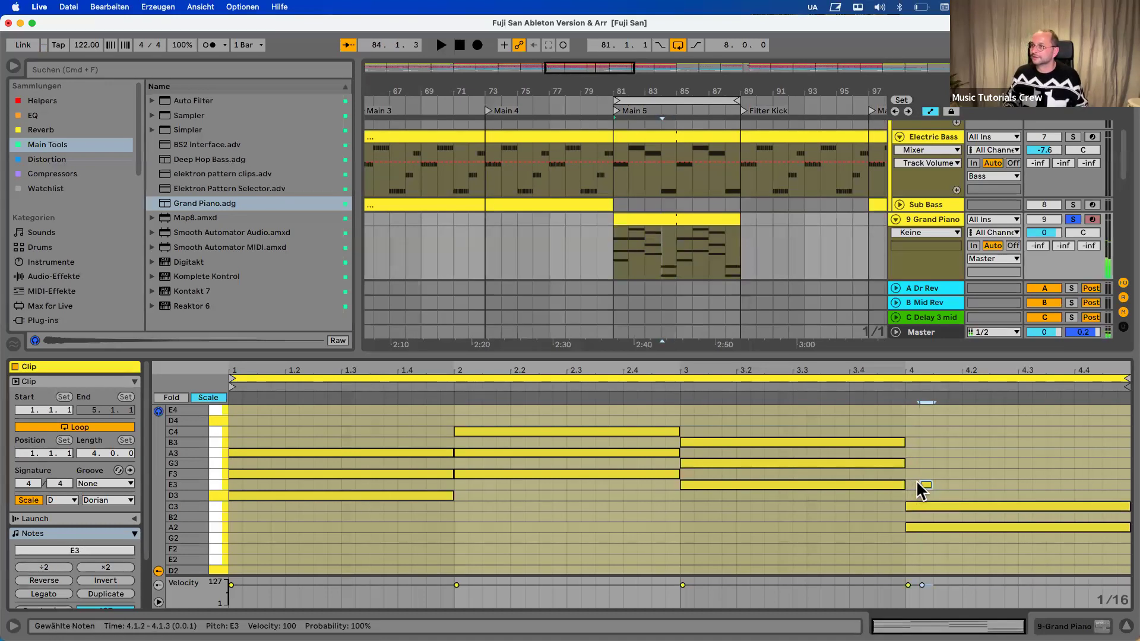
left_click_drag(919, 485, 1129, 485)
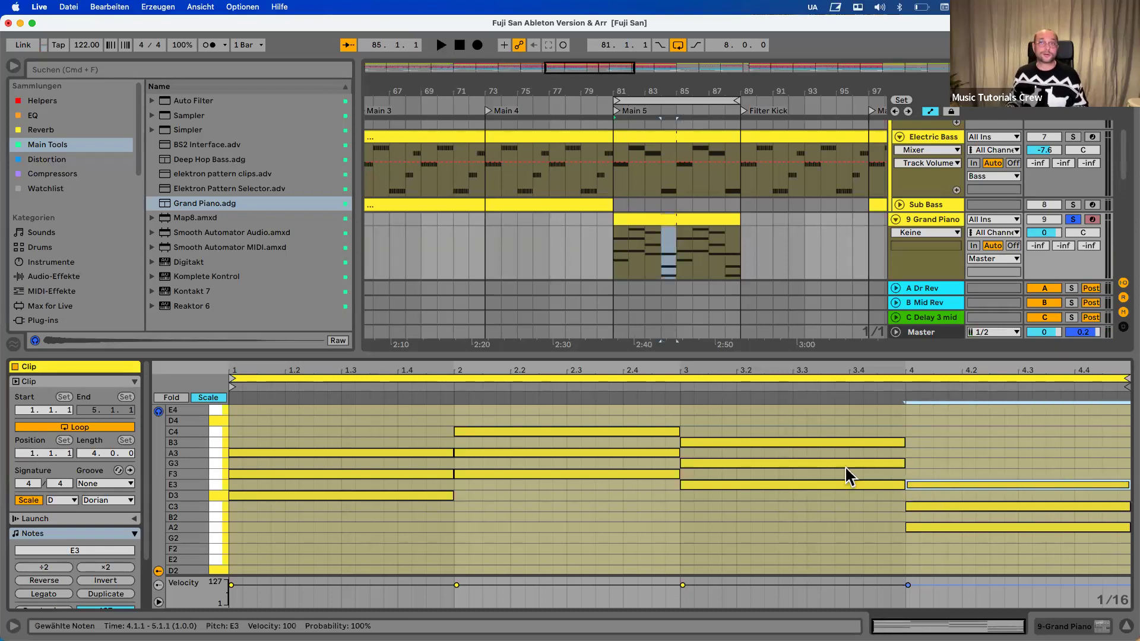
Play back the piano chord progression and audition individual notes of the bar 2, 3 and 4 chords
key("space")
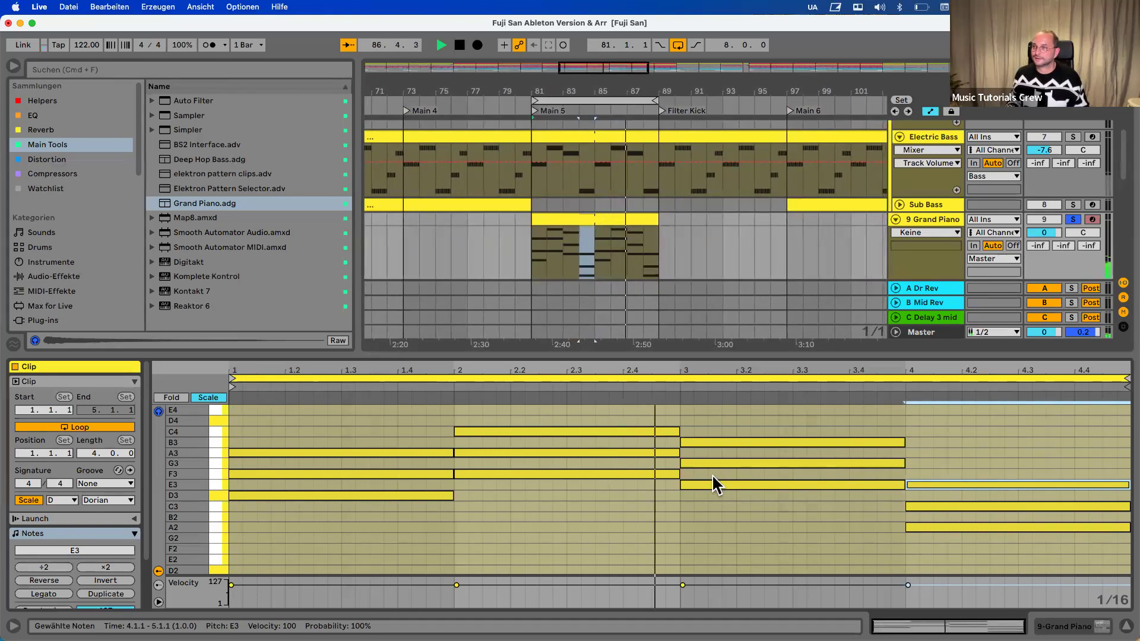
key("space")
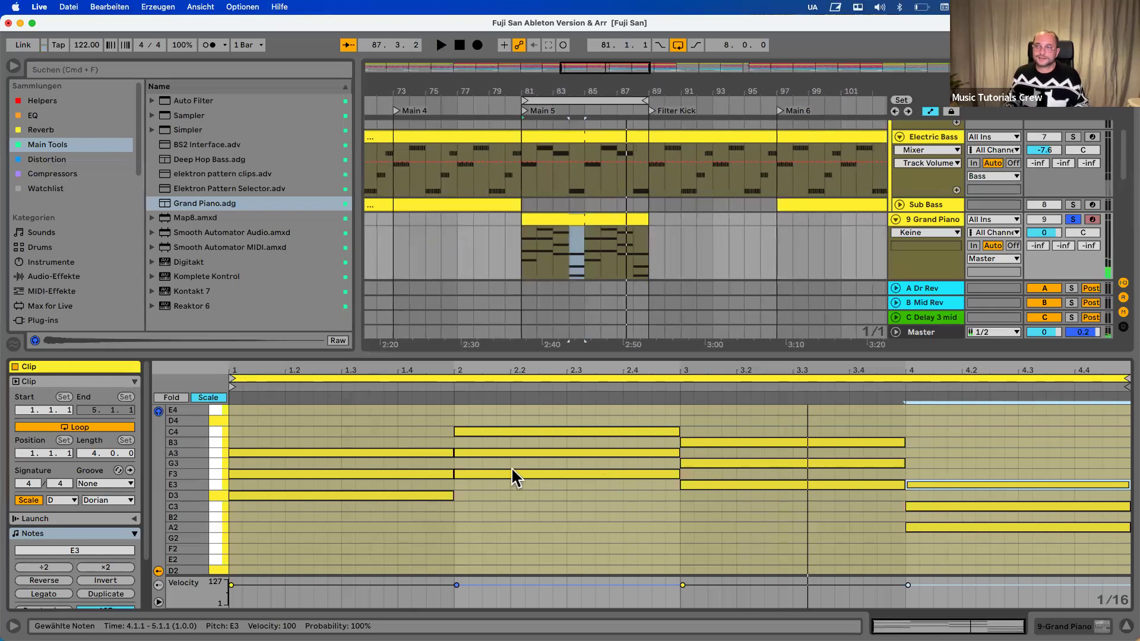
left_click(511, 473)
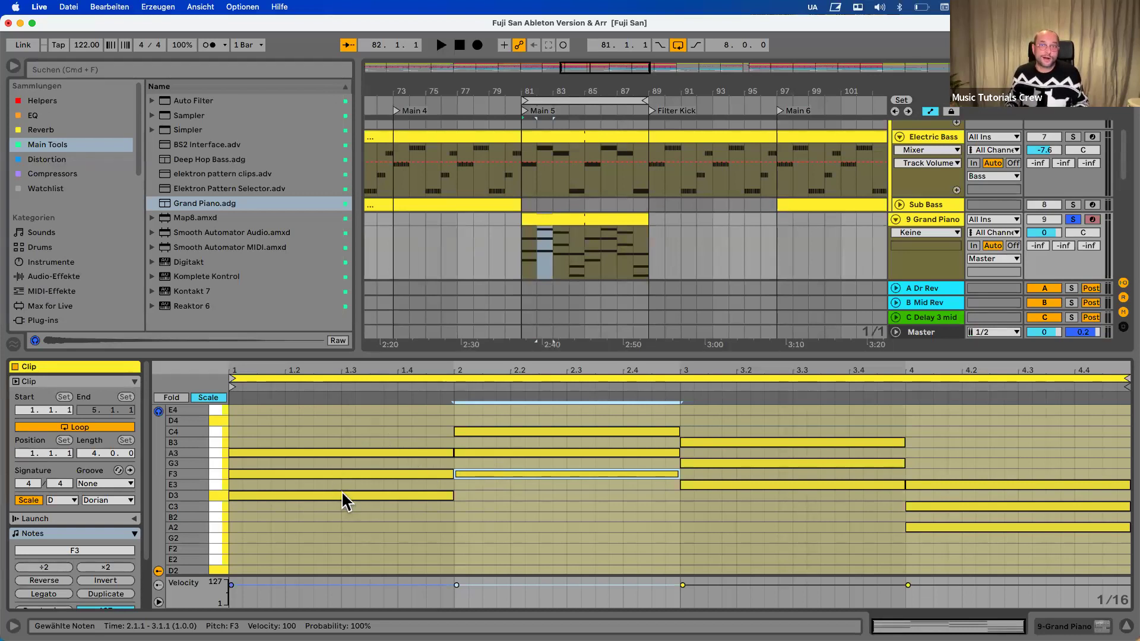
left_click(706, 484)
left_click_drag(704, 482, 698, 462)
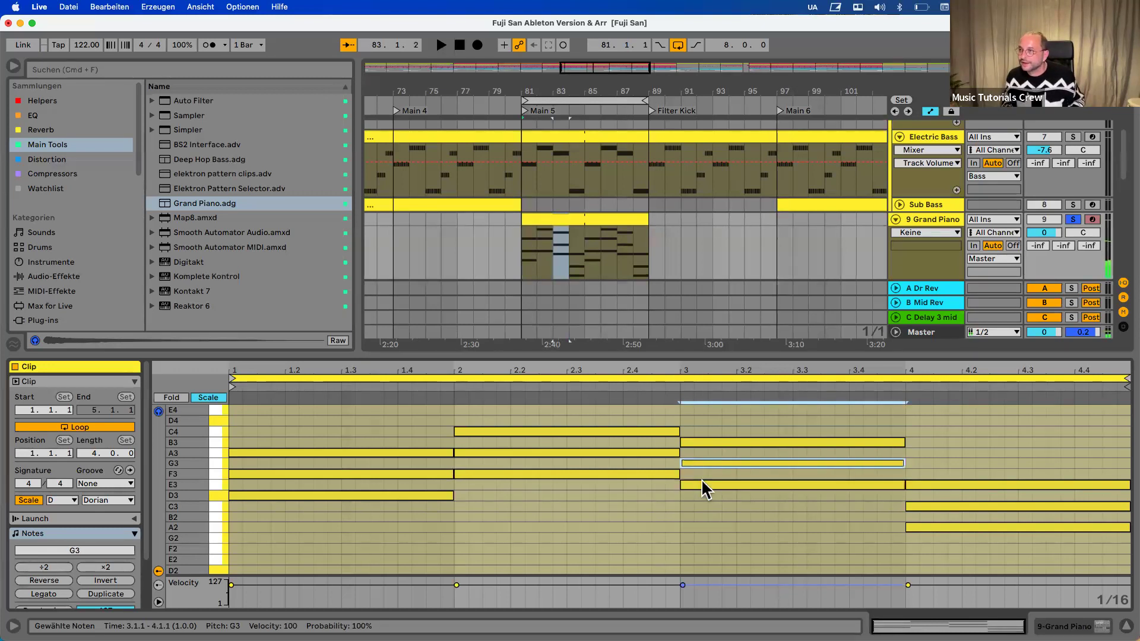
left_click(705, 440)
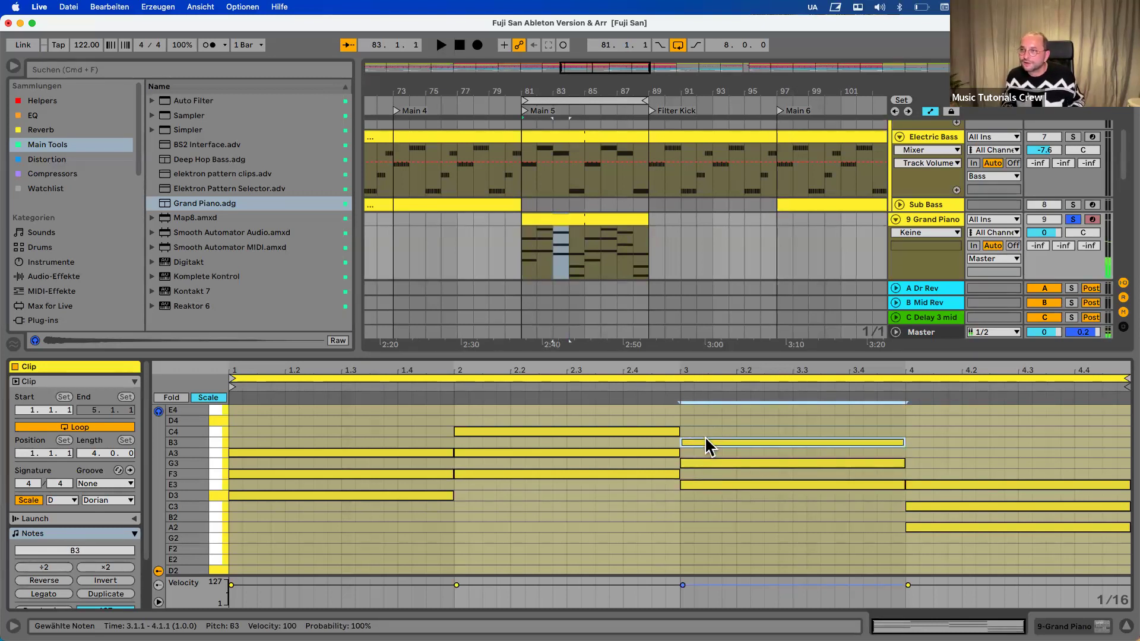
left_click(936, 526)
left_click(918, 506)
left_click(918, 483)
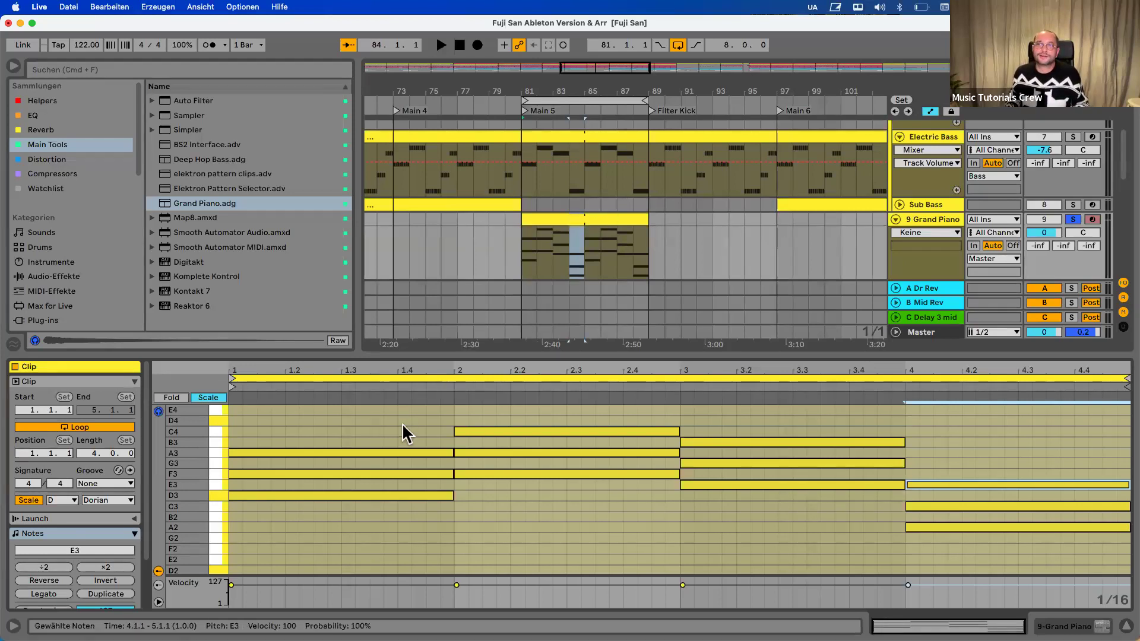
Show the Electric Bass clip of Main 5, unsolo the Grand Piano track and play the section with all tracks
left_click(564, 138)
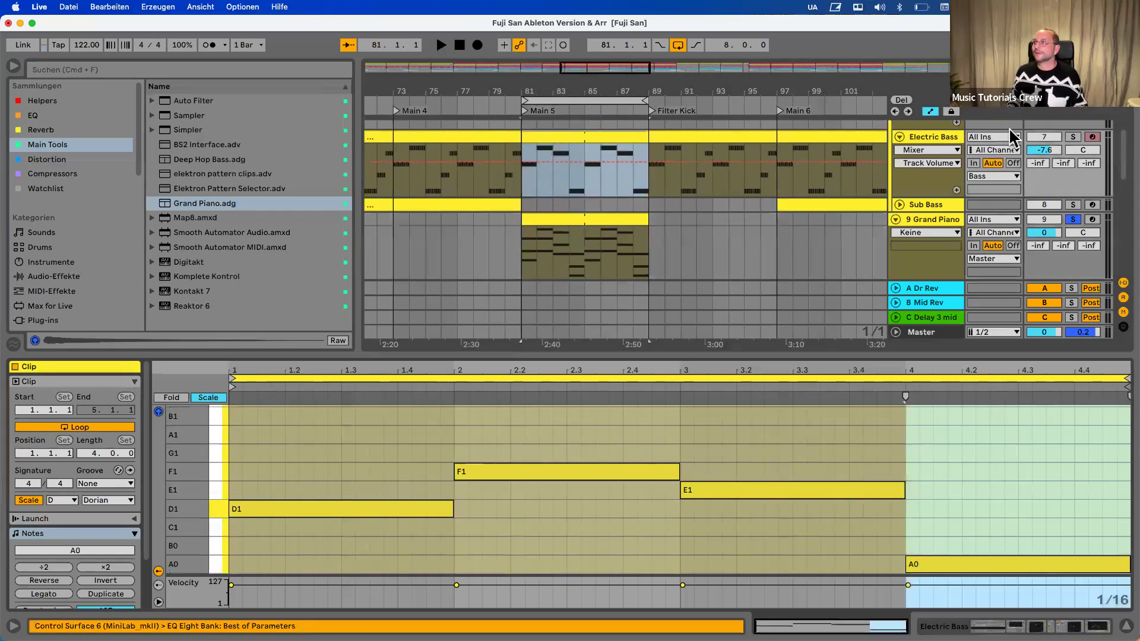
left_click(1072, 219)
key("space")
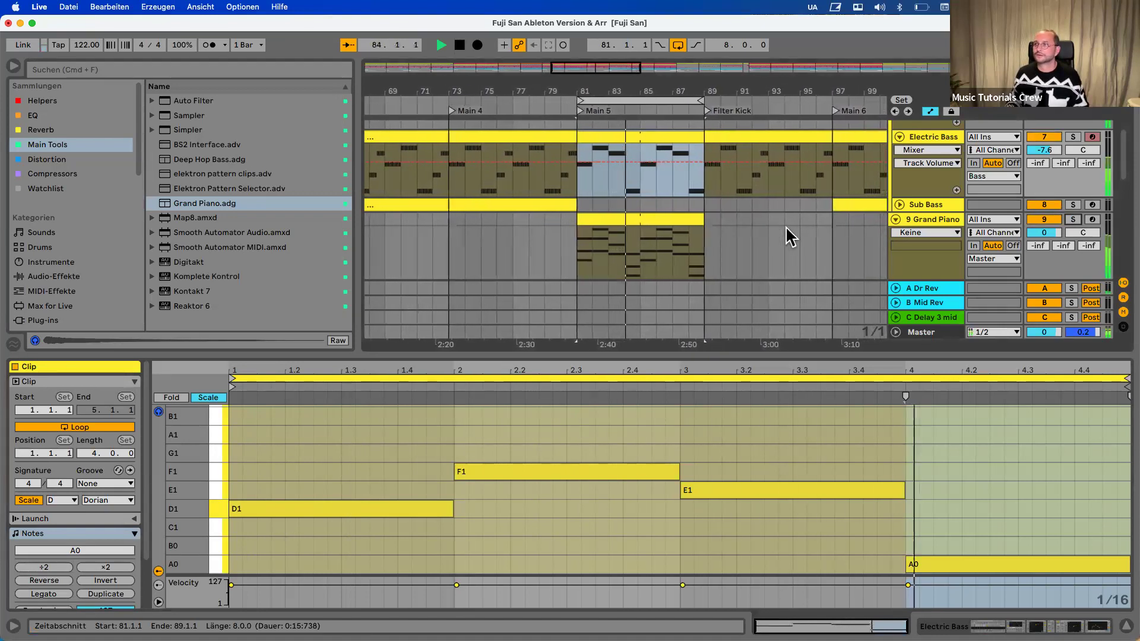
Shorten the D1 note in the Main 5 Electric Bass clip to an eighth and duplicate it until eight notes fill bar 1
key("space")
double_click(623, 137)
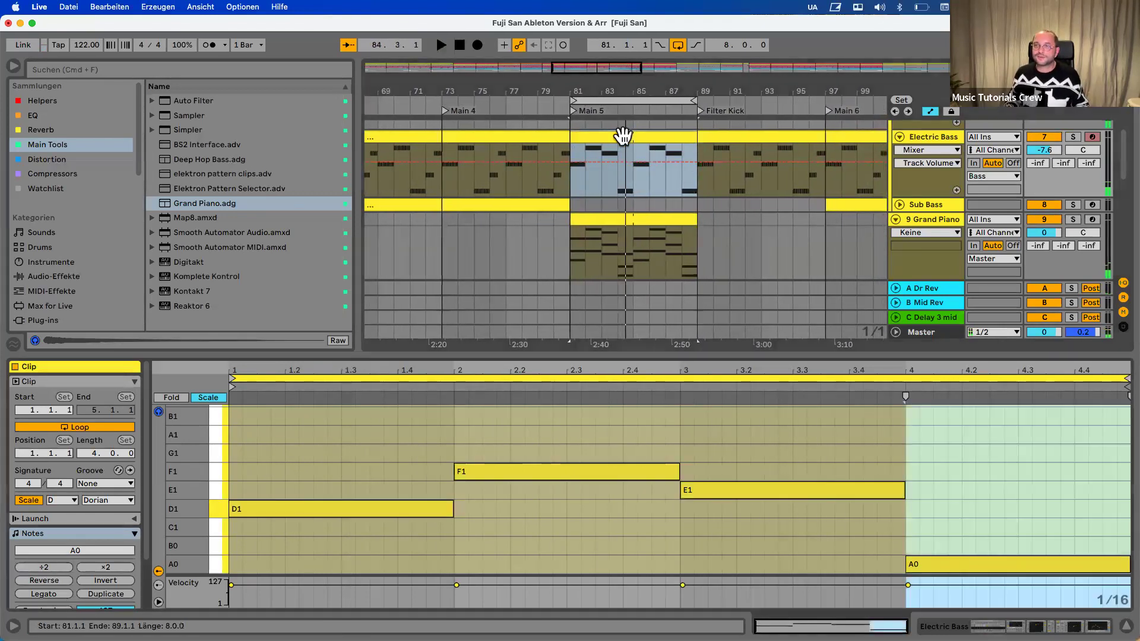
left_click_drag(449, 508, 252, 510)
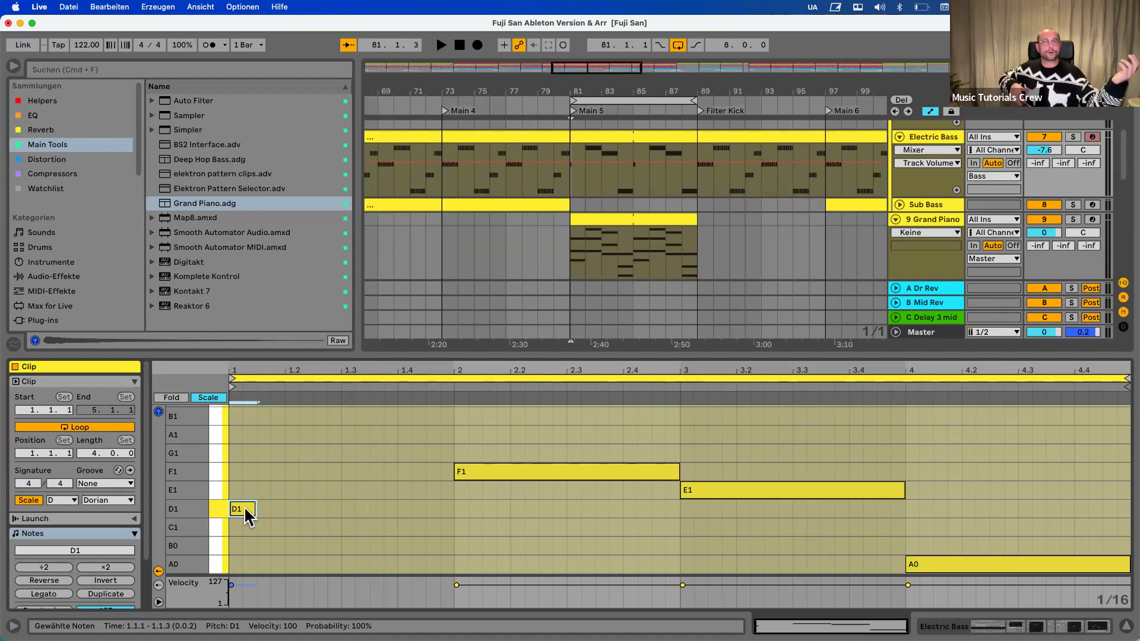
key("super+d")
key("super+d")
key("super+d")
key("super+d")
key("super+d")
key("super+d")
key("super+d")
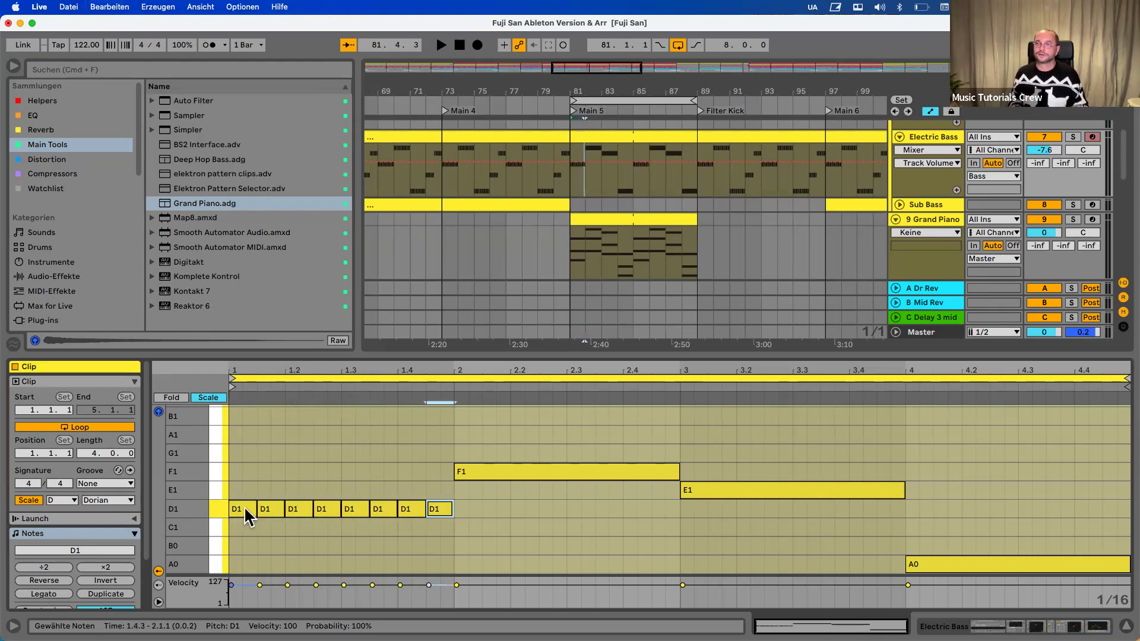
Repeat the bar 1 eighth-note pattern in bars 2, 3 and 4 on F1, E1 and A0, and play the bassline back
left_click_drag(237, 490, 450, 542)
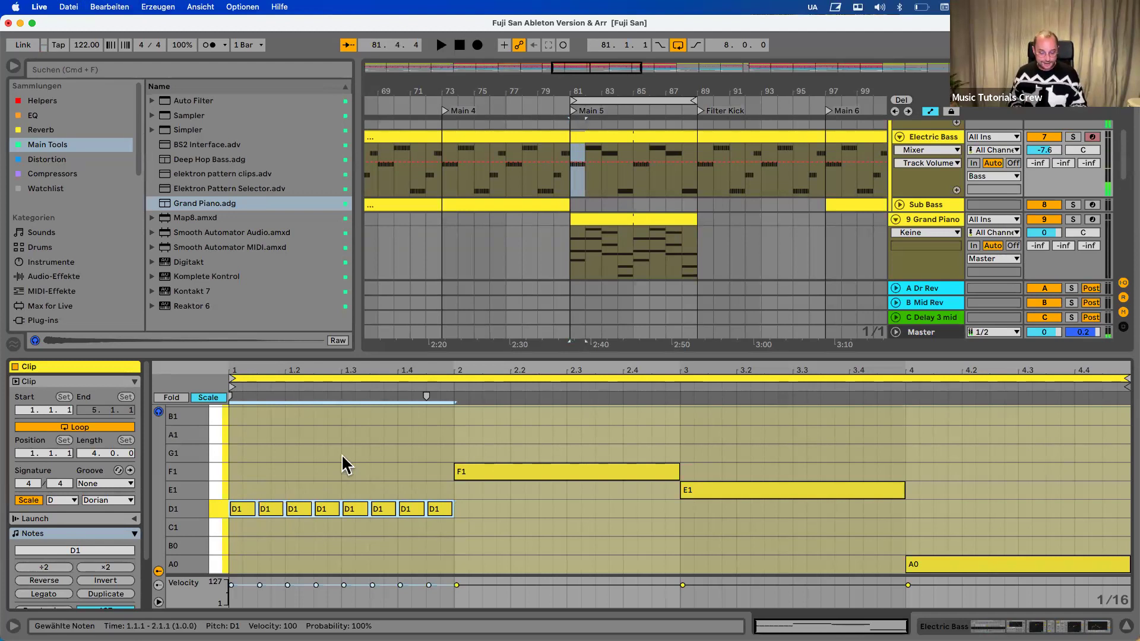
key("super+d")
key("Up")
key("Up")
key("super+d")
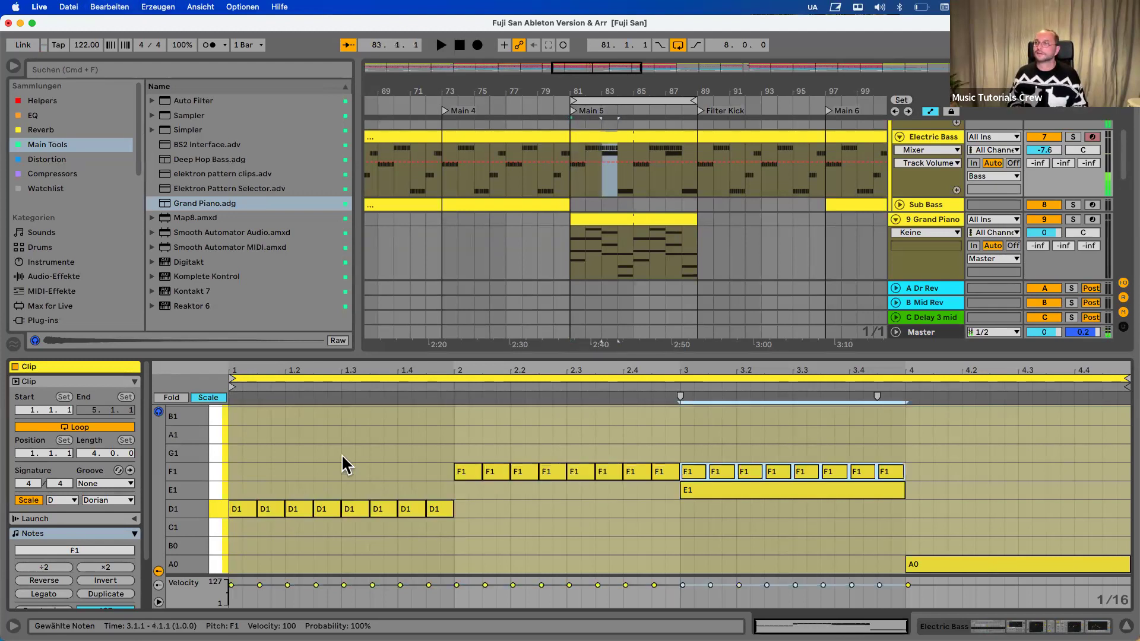
key("Down")
key("super+d")
key("Down")
key("Down")
key("Down")
key("Down")
key("space")
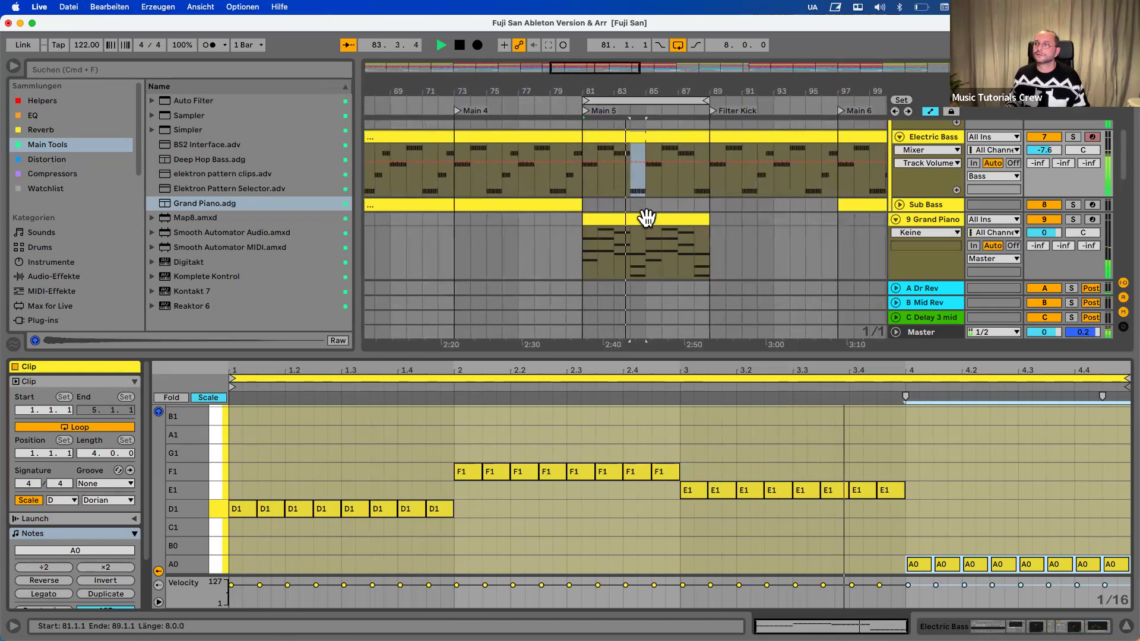
Stop playback, show the Main 5 Grand Piano clip and shorten the bar 1 chord D3, F3, A3 to one sixteenth
key("space")
left_click(624, 221)
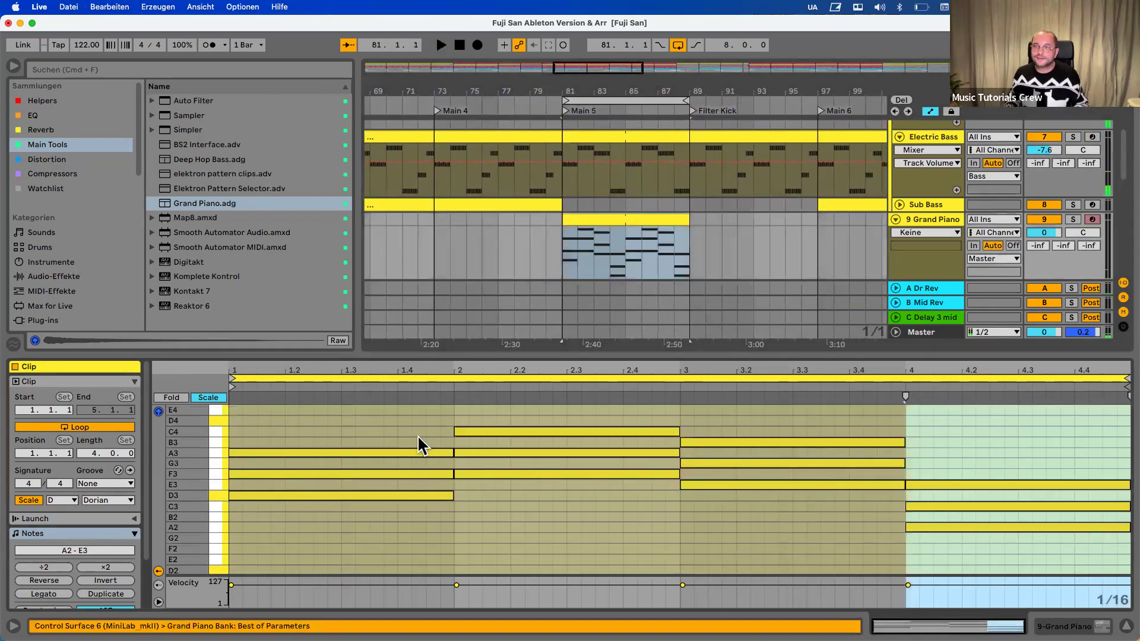
left_click(417, 436)
mouse_move(433, 444)
left_mouse_down()
mouse_move(413, 525)
mouse_move(283, 493)
mouse_move(444, 493)
mouse_move(237, 484)
left_mouse_up()
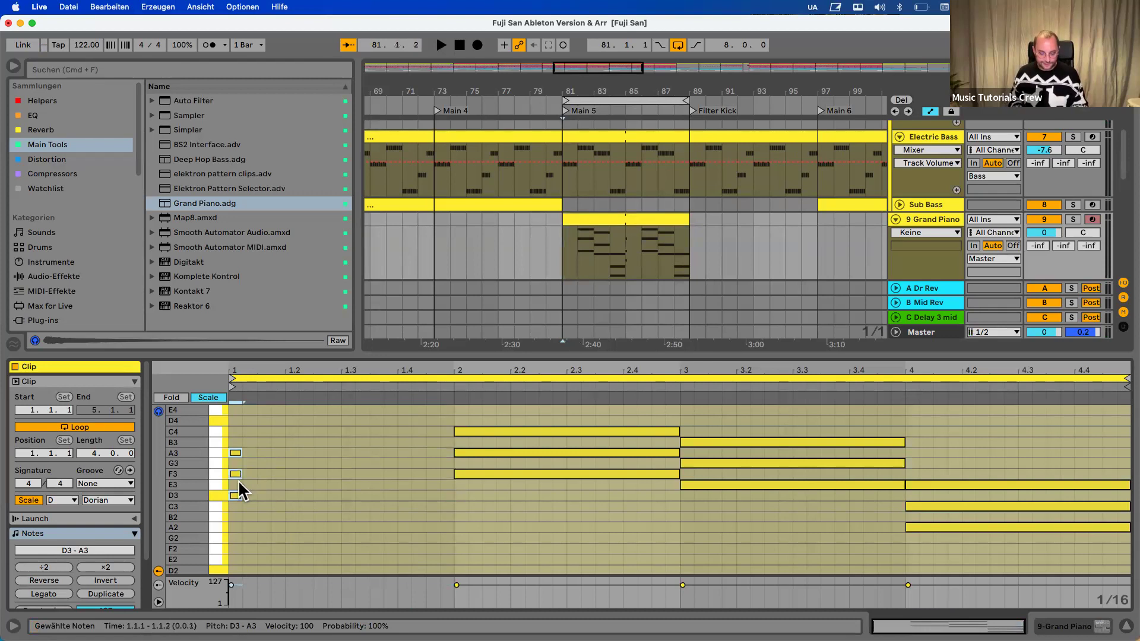
Duplicate the short bar 1 piano chord to 1.1.4, 1.2.3, 1.3.3 and 1.4.1 to form a syncopated rhythm
key("super+d")
key("super+d")
key("Right")
key("Right")
key("super+d")
key("Right")
key("Right")
key("Right")
key("super+d")
key("Right")
Shorten the bar 2 chord F3, A3, C4 to one sixteenth and repeat it at 2.1.4, 2.2.3, 2.3.3 and 2.4.1
left_click_drag(539, 409, 542, 475)
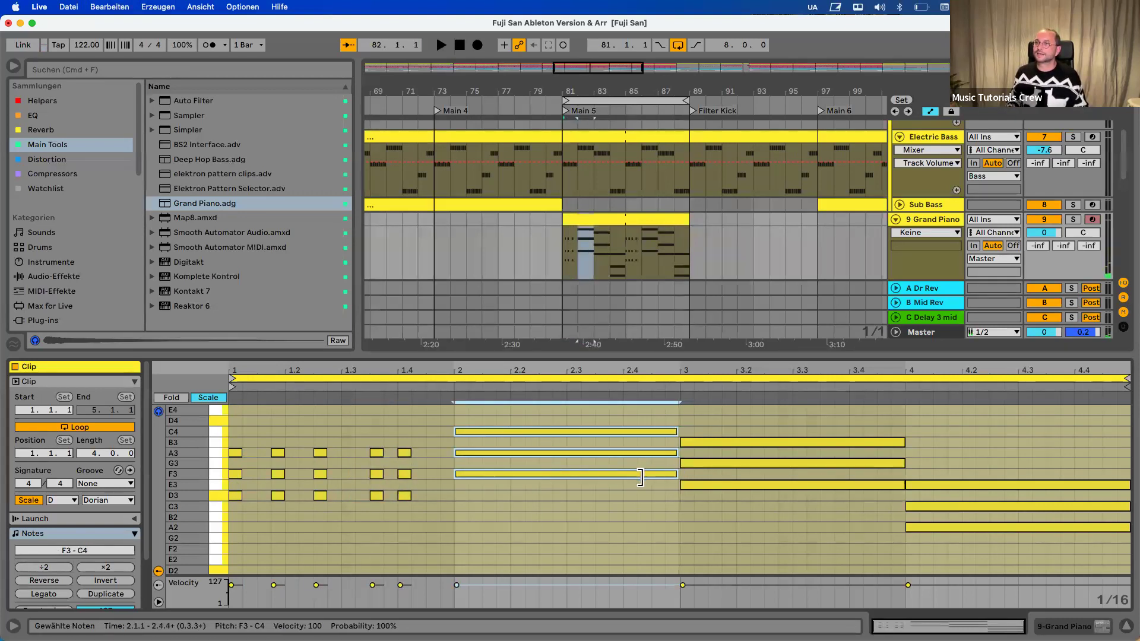
left_click_drag(673, 476, 468, 475)
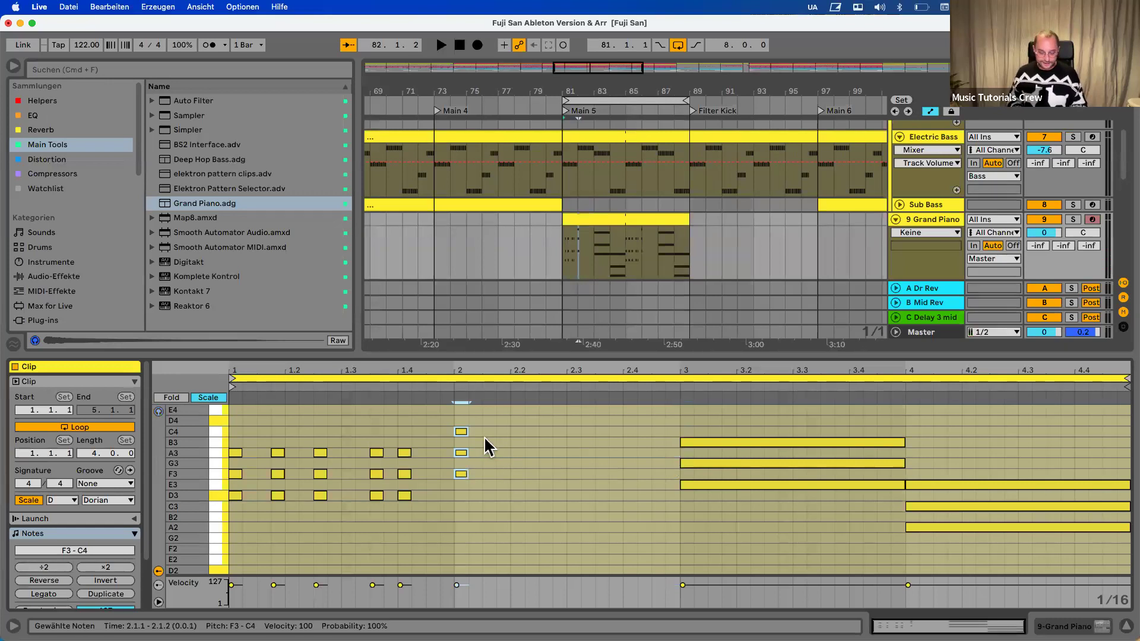
key("Right")
key("Right")
key("super+d")
key("Right")
key("Right")
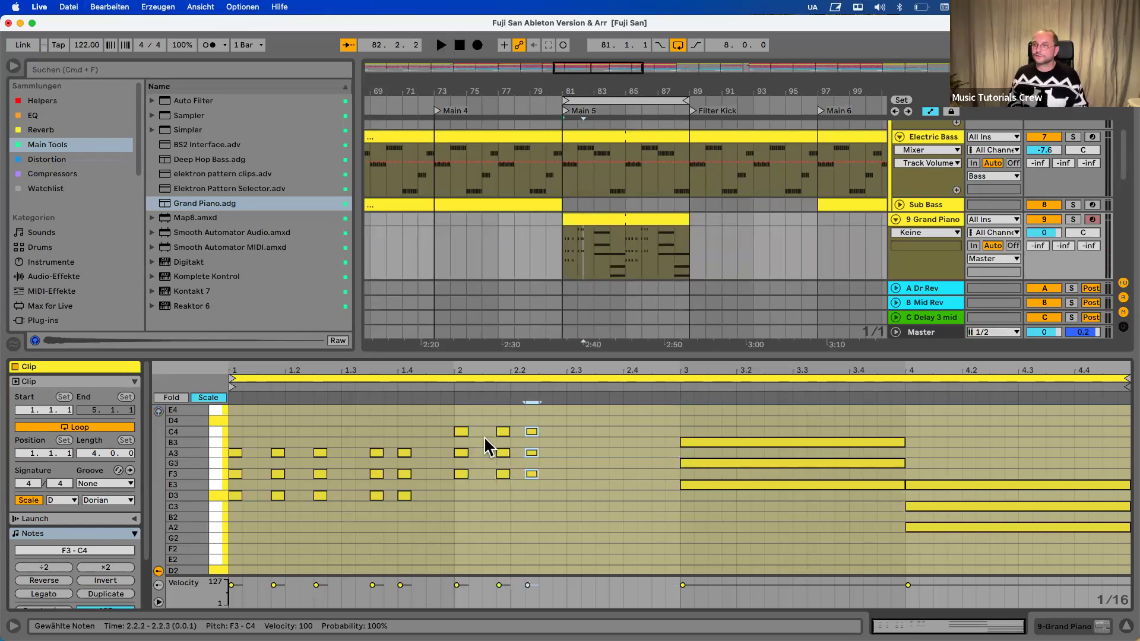
key("super+d")
key("Right")
key("Right")
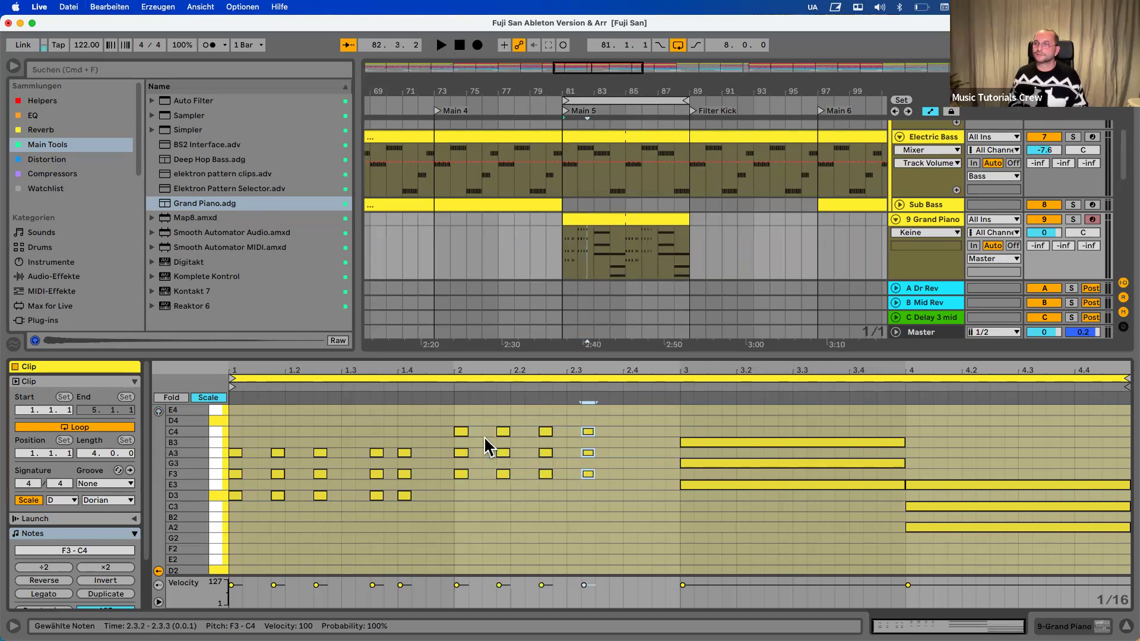
key("Right")
key("super+d")
key("Right")
key("super+d")
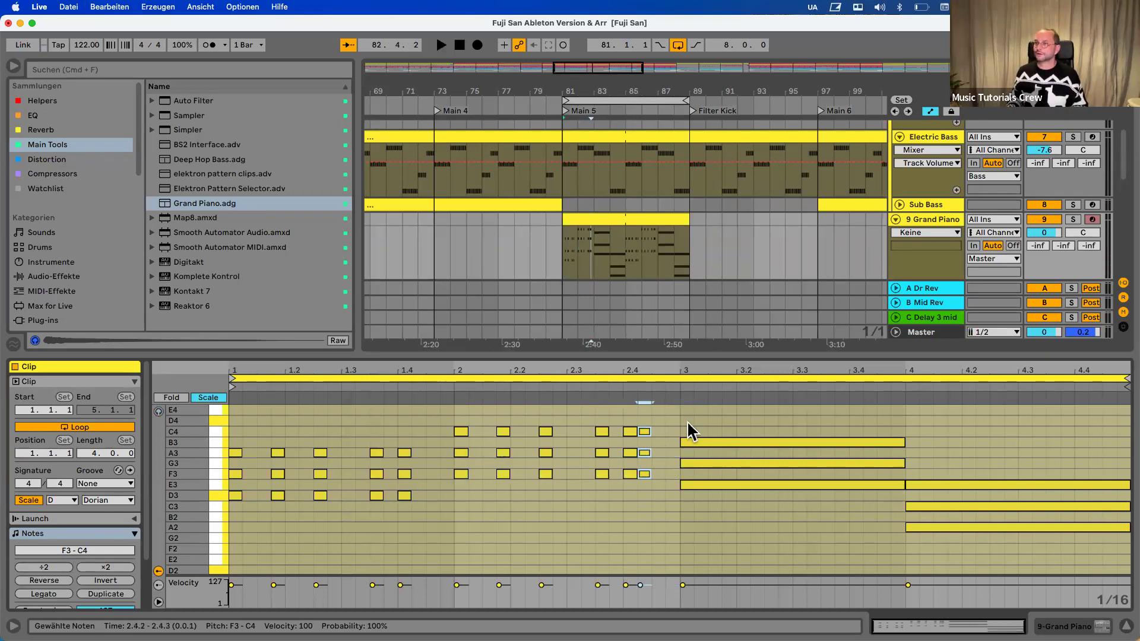
key("Delete")
Shorten the bar 3 chord E3, G3, B3 to one sixteenth and repeat it at 3.1.4, 3.2.3, 3.3.3 and 3.4.1
left_click_drag(739, 426, 719, 507)
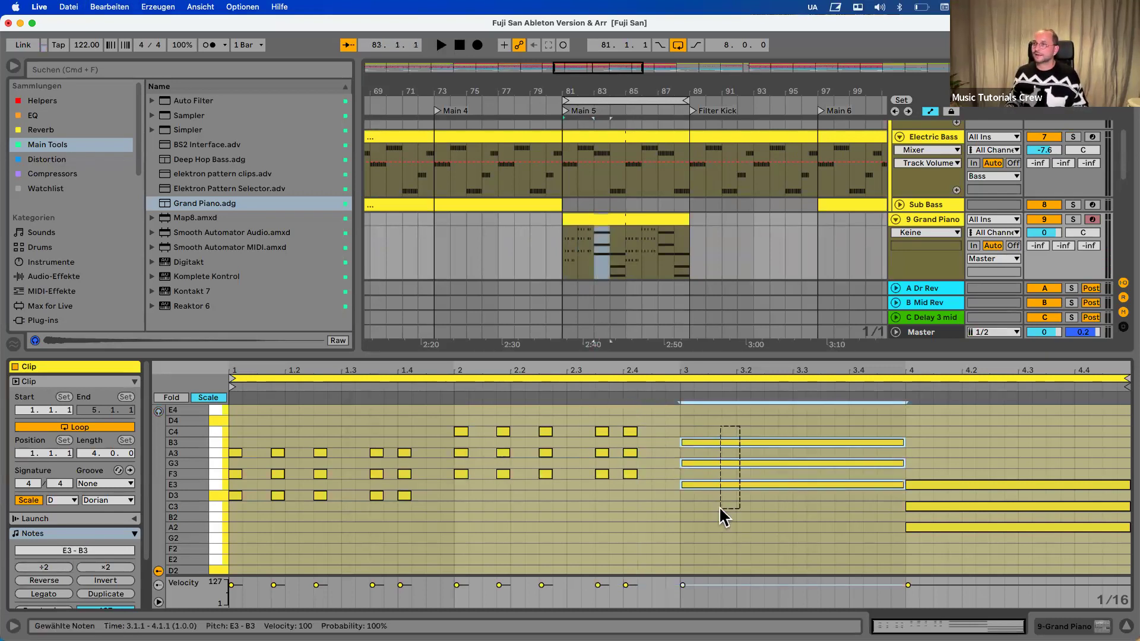
left_click_drag(905, 482, 696, 497)
key("super+d")
key("Right")
key("Right")
key("super+d")
key("Right")
key("Right")
key("super+d")
key("Right")
key("Right")
key("Right")
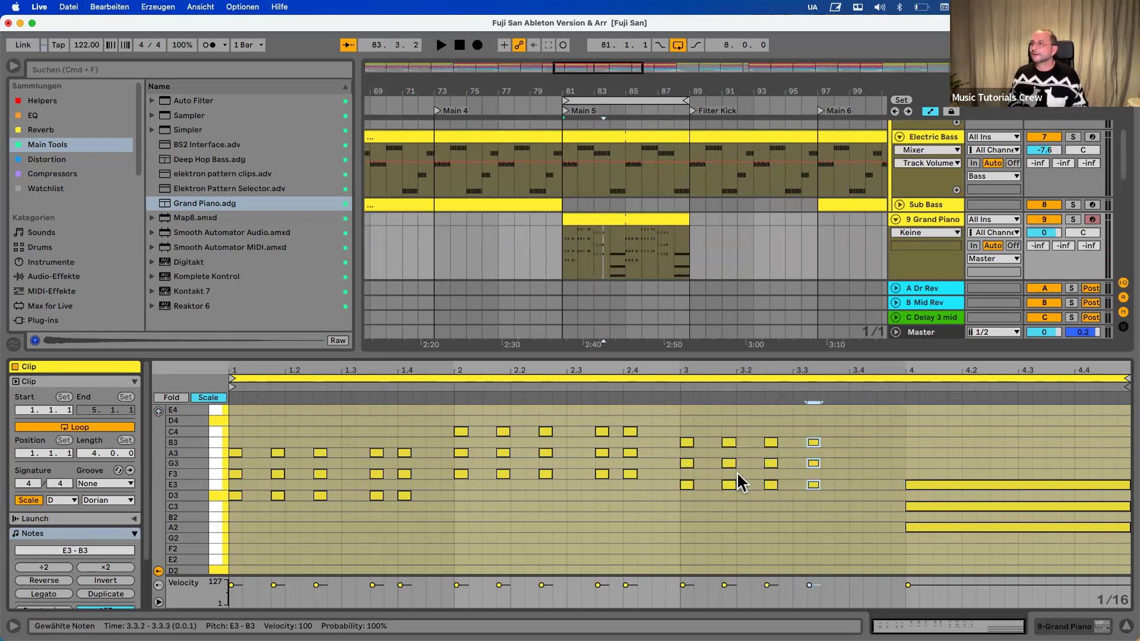
key("Left")
key("Right")
key("super+d")
key("Right")
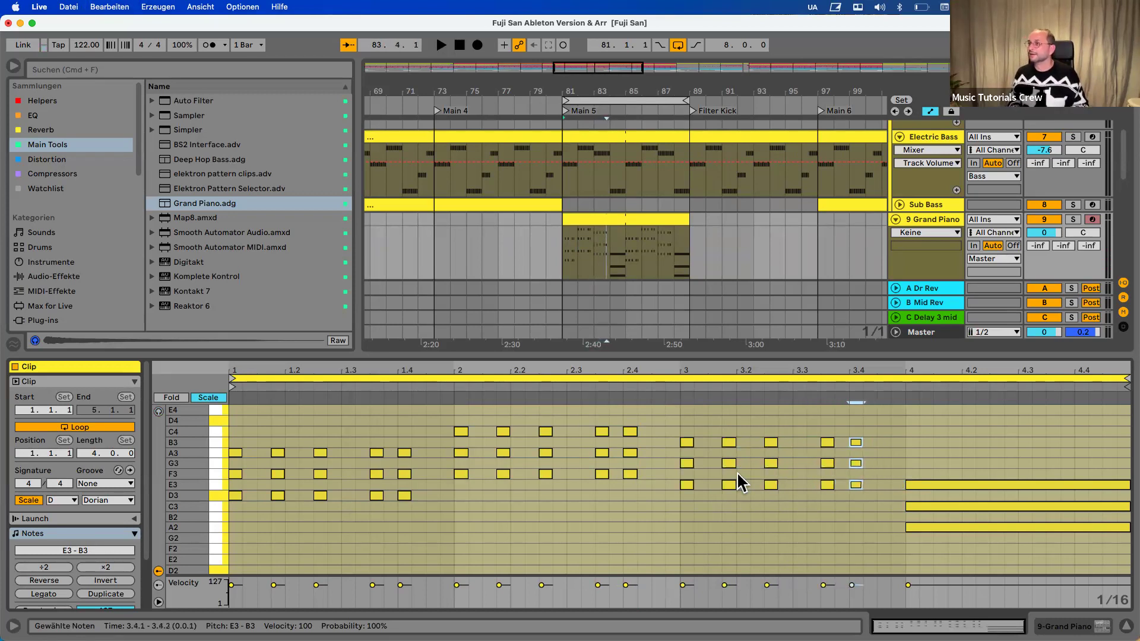
Shorten the bar 4 chord A2, C3, E3 to one sixteenth and repeat it at 4.1.4, 4.2.3, 4.3.3 and 4.4.1
left_click(1078, 451)
left_click_drag(1079, 451, 1059, 547)
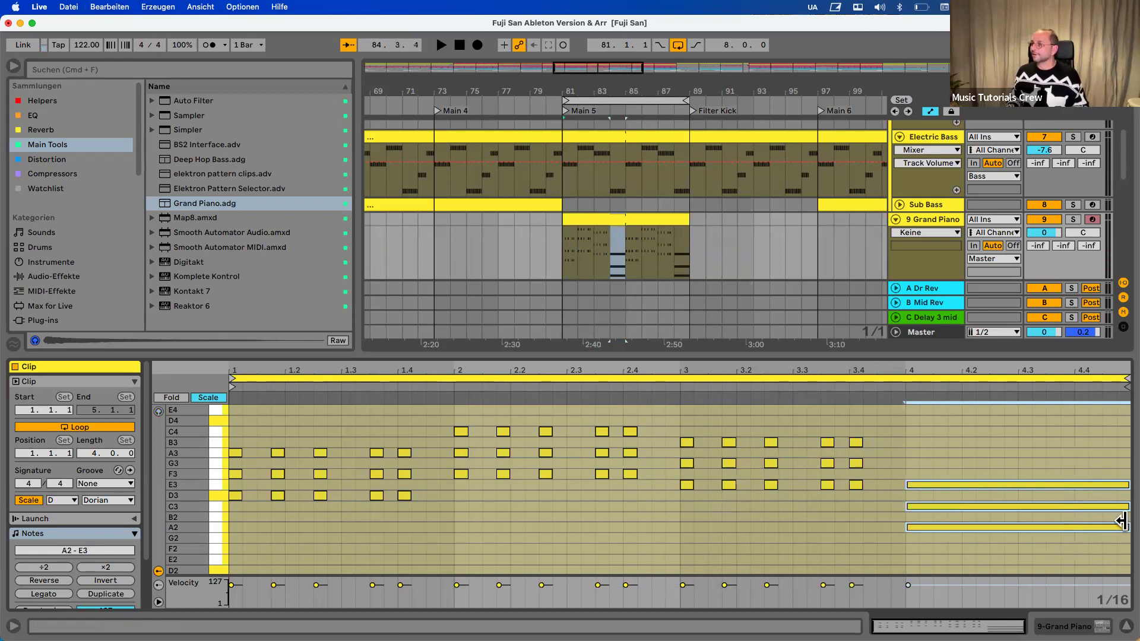
left_click_drag(1125, 527, 921, 527)
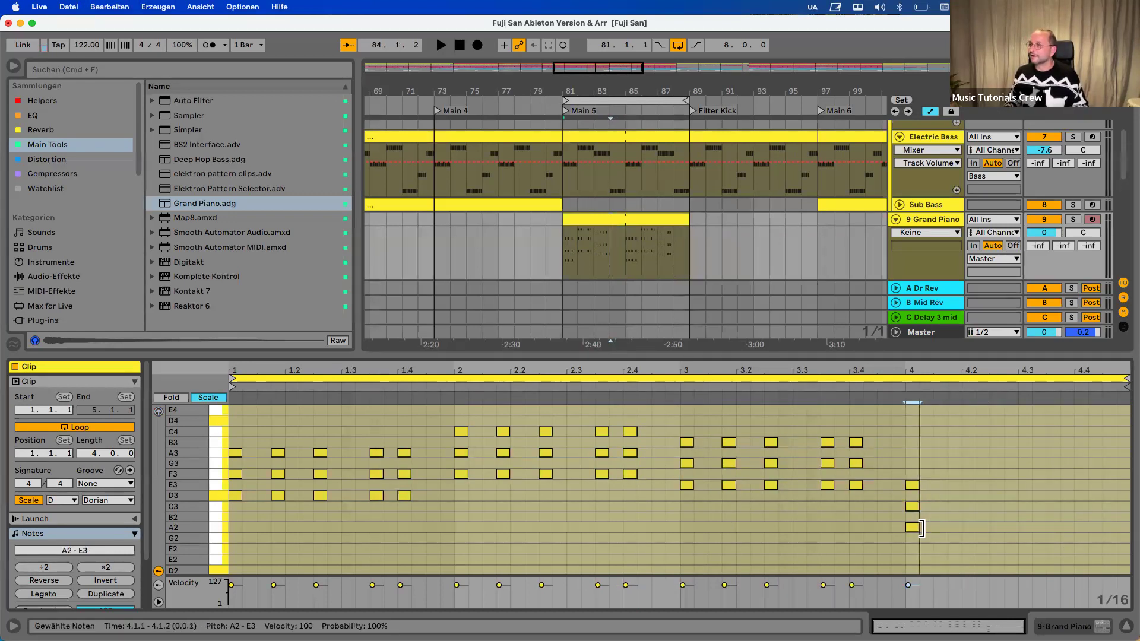
key("super+d")
key("Right")
key("Right")
key("super+d")
key("Right")
key("Right")
key("super+d")
key("Right")
key("Right")
key("Right")
key("super+d")
key("Right")
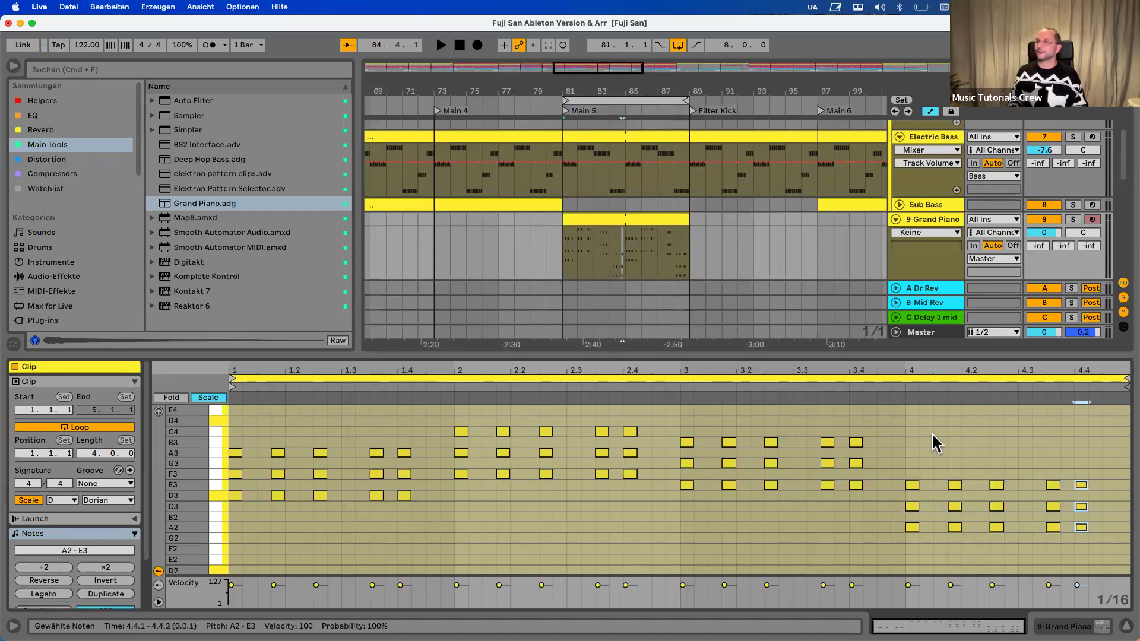
Enlarge the arrangement area and move the Main 5 chord clip from the Grand Piano track onto the Keys track at bar 81
left_click(611, 218)
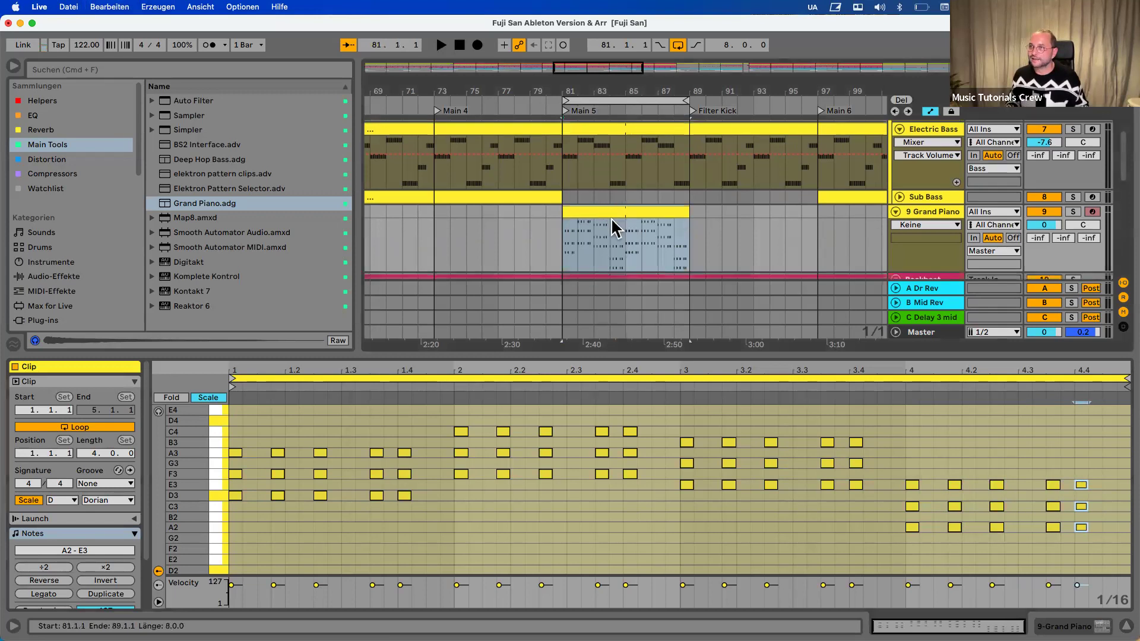
scroll(611, 218, "down", 2)
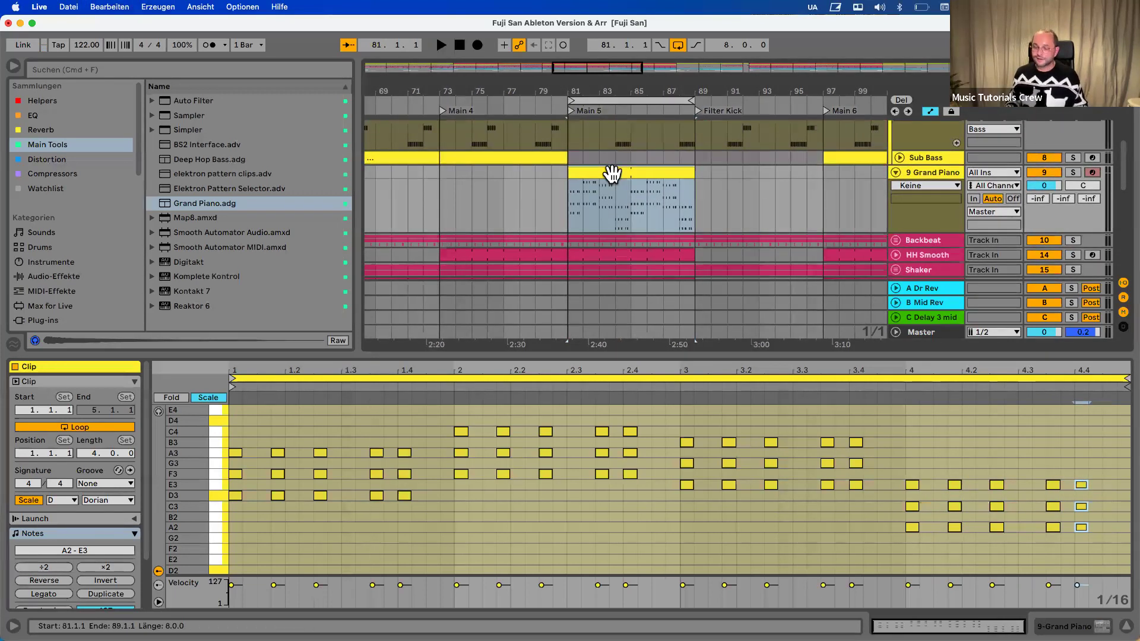
scroll(611, 174, "down", 5)
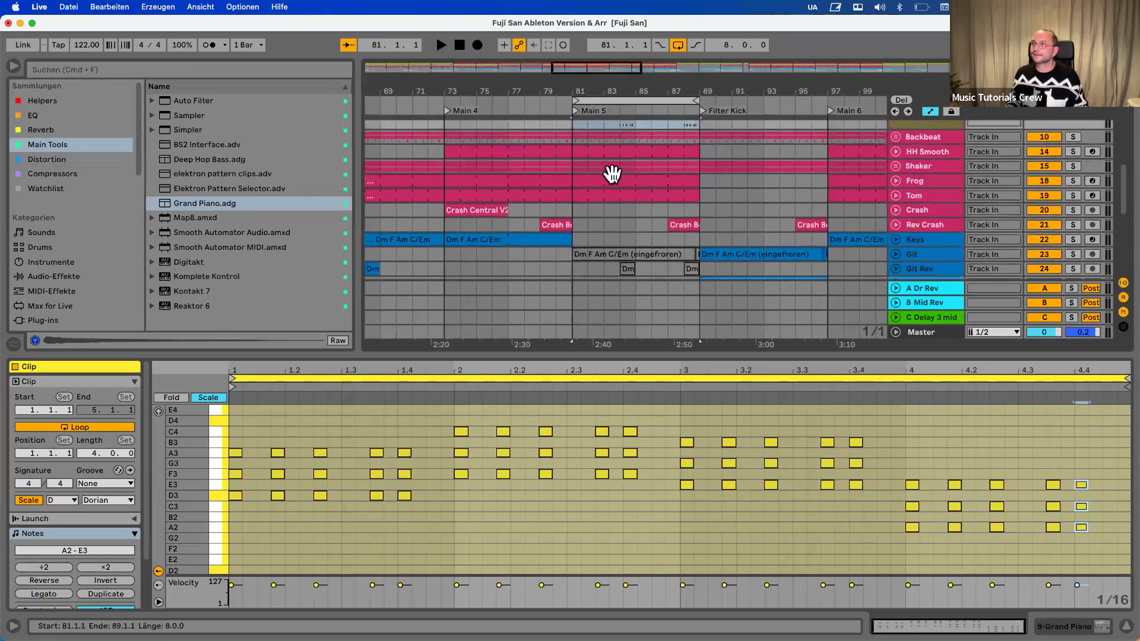
left_click(612, 175)
left_click_drag(658, 348, 655, 496)
scroll(657, 334, "up", 3)
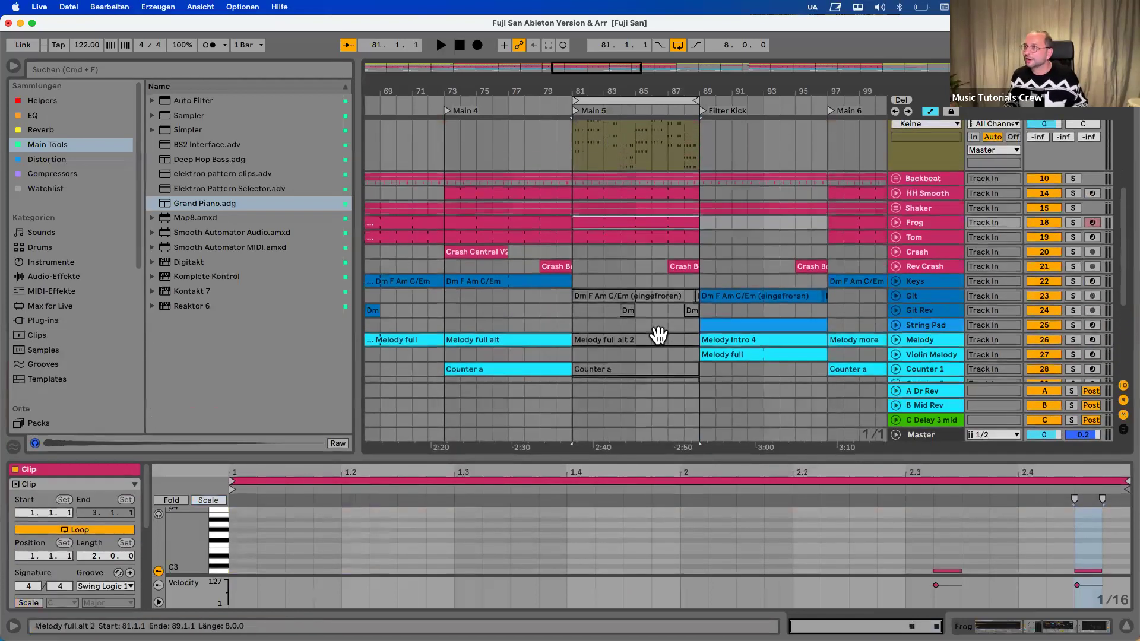
scroll(772, 255, "up", 3)
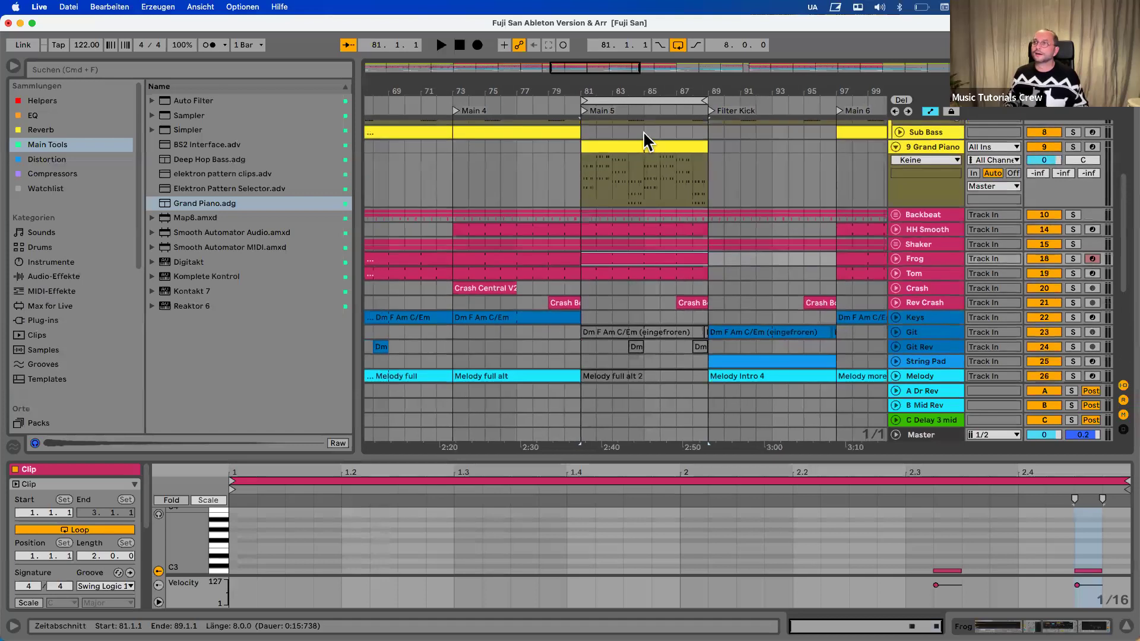
left_click_drag(642, 145, 652, 324)
left_click(583, 143)
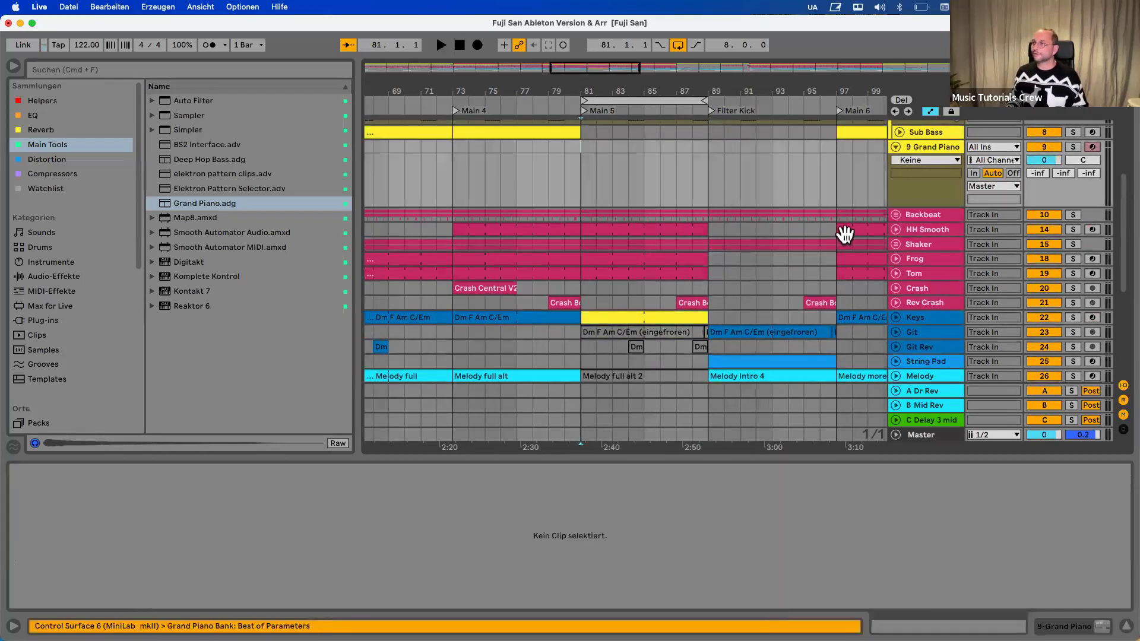
Play Main 5 from bar 81 with the full arrangement and show the Keys track's clip notes and devices
key("space")
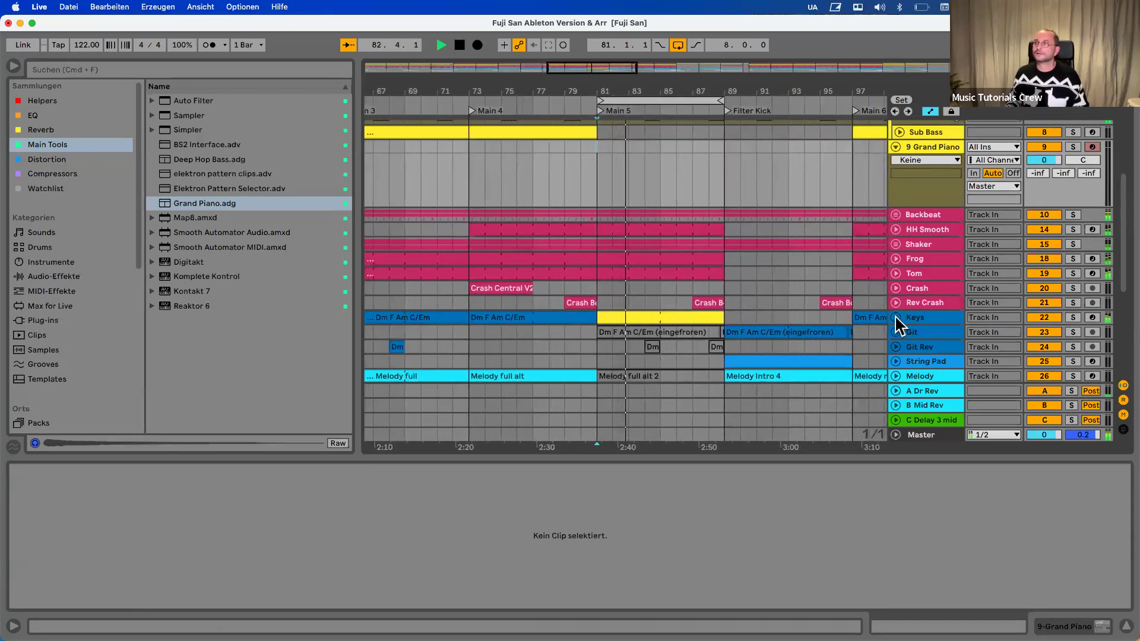
left_click(896, 317)
left_click(928, 318)
left_click(928, 315)
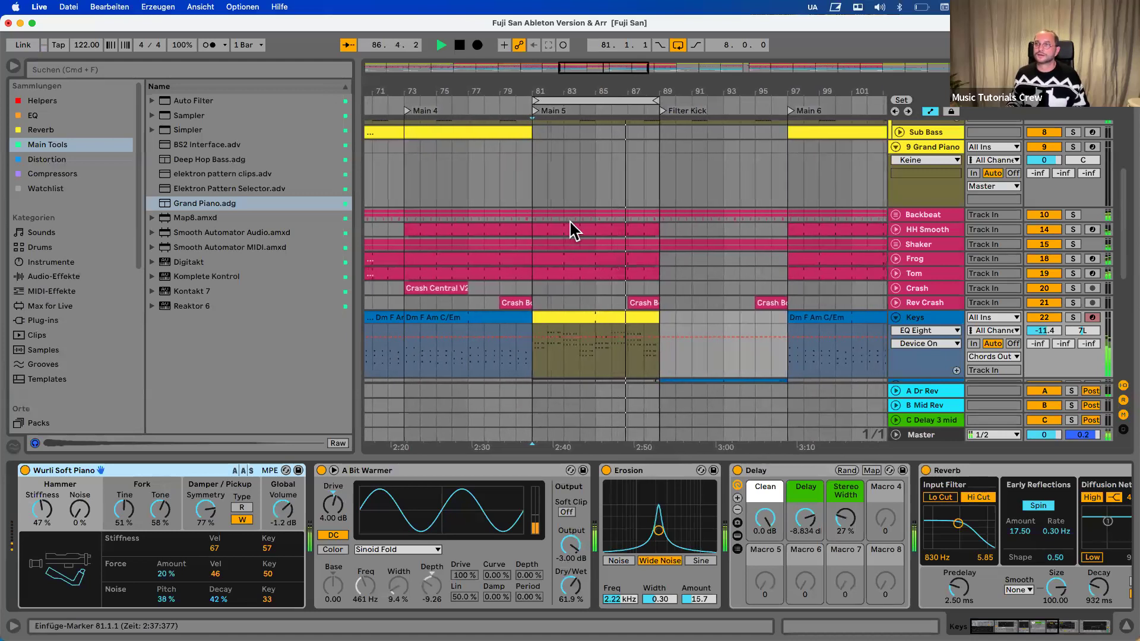
scroll(570, 227, "down", 3)
scroll(569, 215, "down", 1)
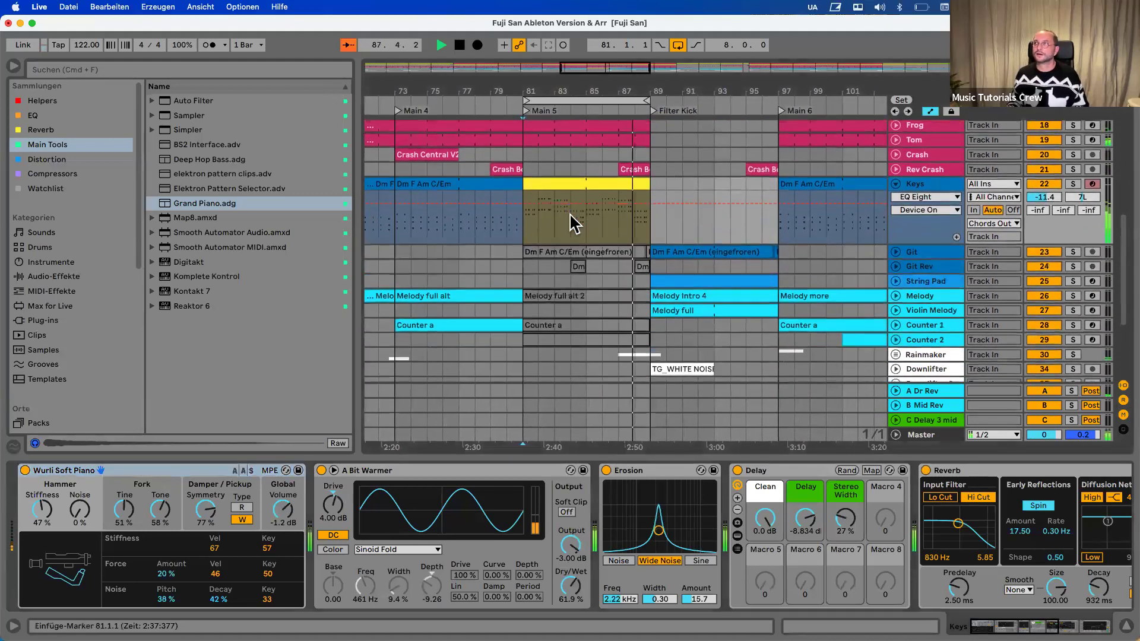
scroll(569, 215, "up", 3)
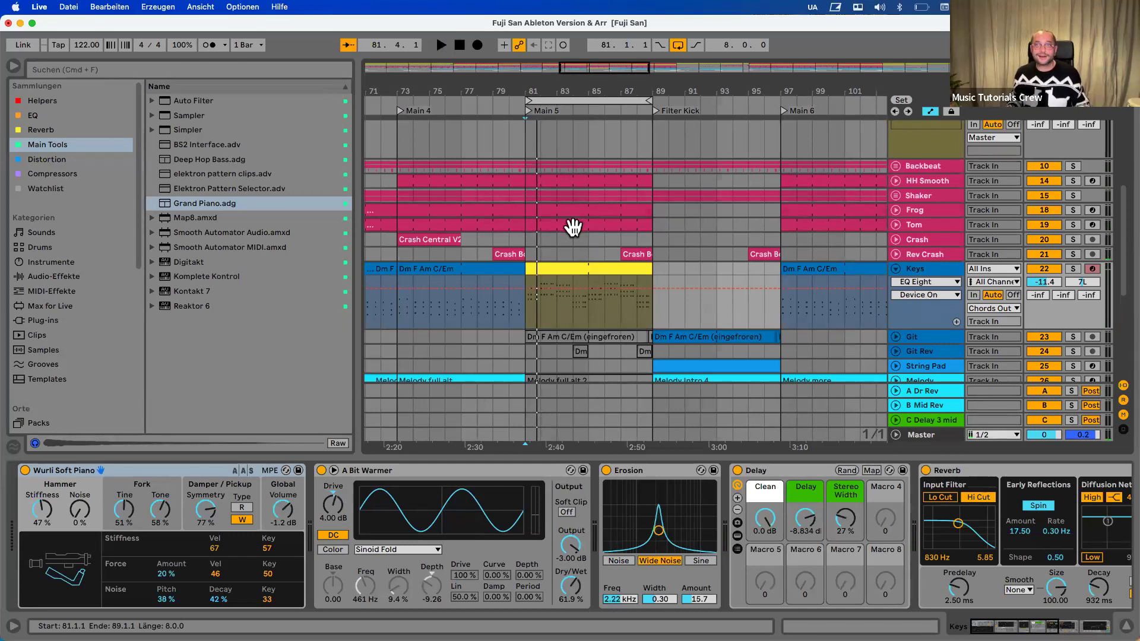
Copy the Main 5 chord clip from the Keys track onto the Melody track at bar 81
scroll(573, 227, "down", 5)
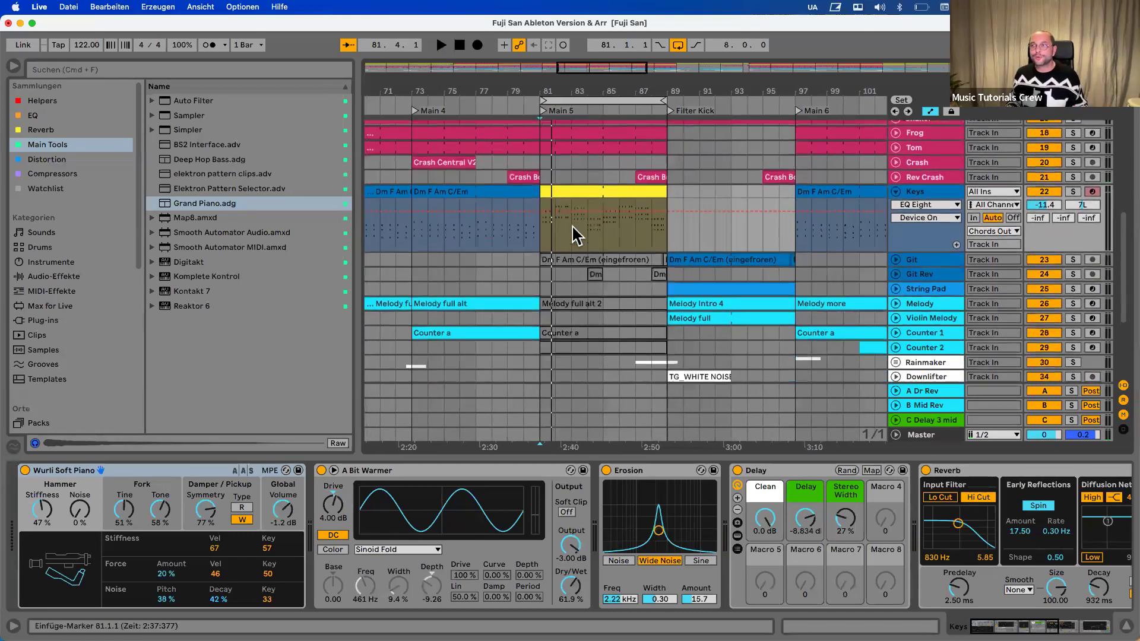
left_click(575, 186)
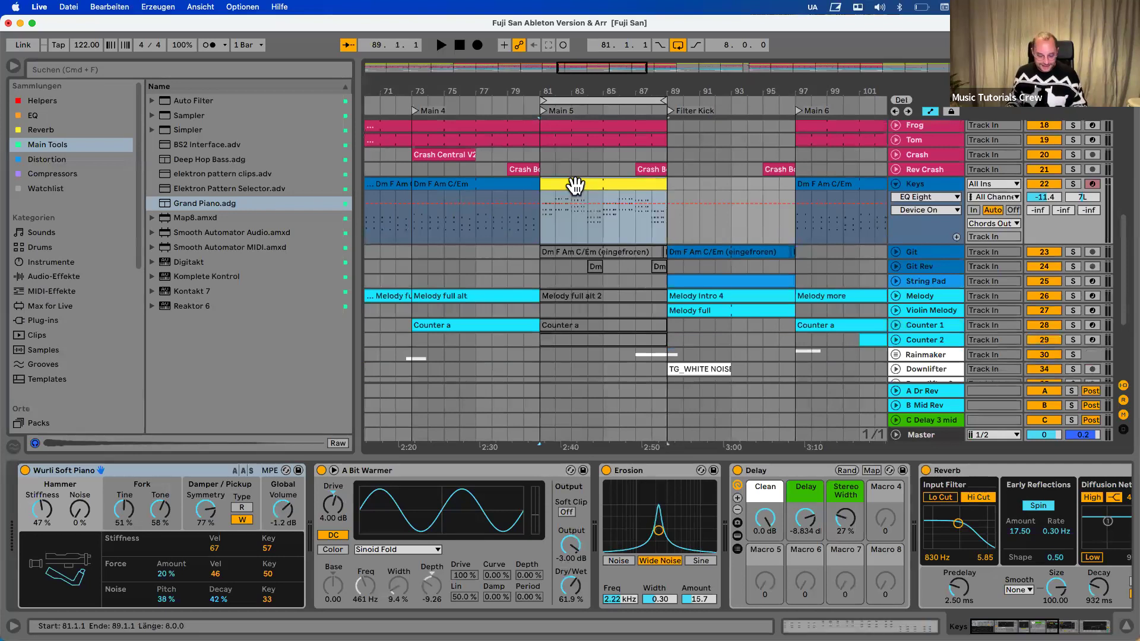
left_click(560, 297)
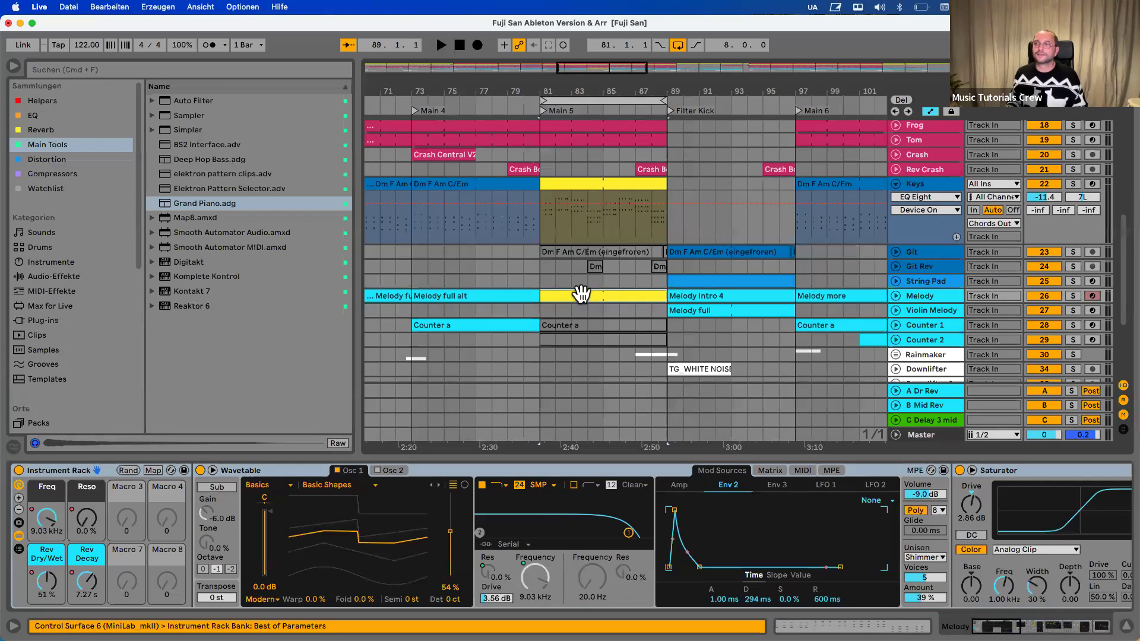
Open the Melody clip in an enlarged note editor and deactivate D3 and F3 at 1.1.1 plus A3 and D3 at 1.1.4
double_click(581, 300)
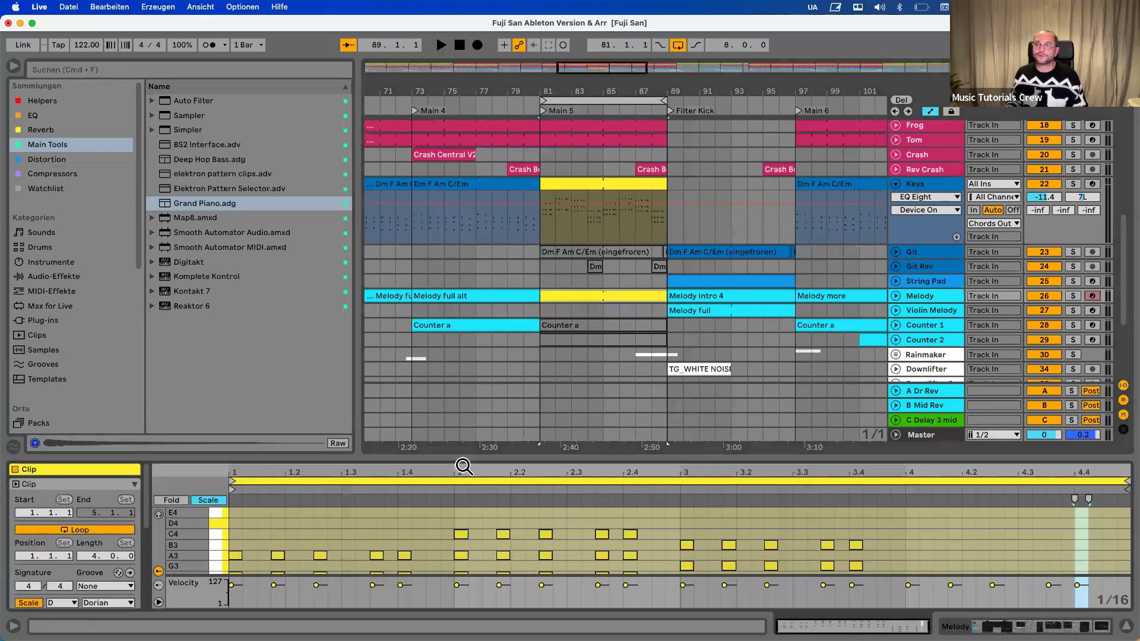
left_click_drag(459, 457, 448, 157)
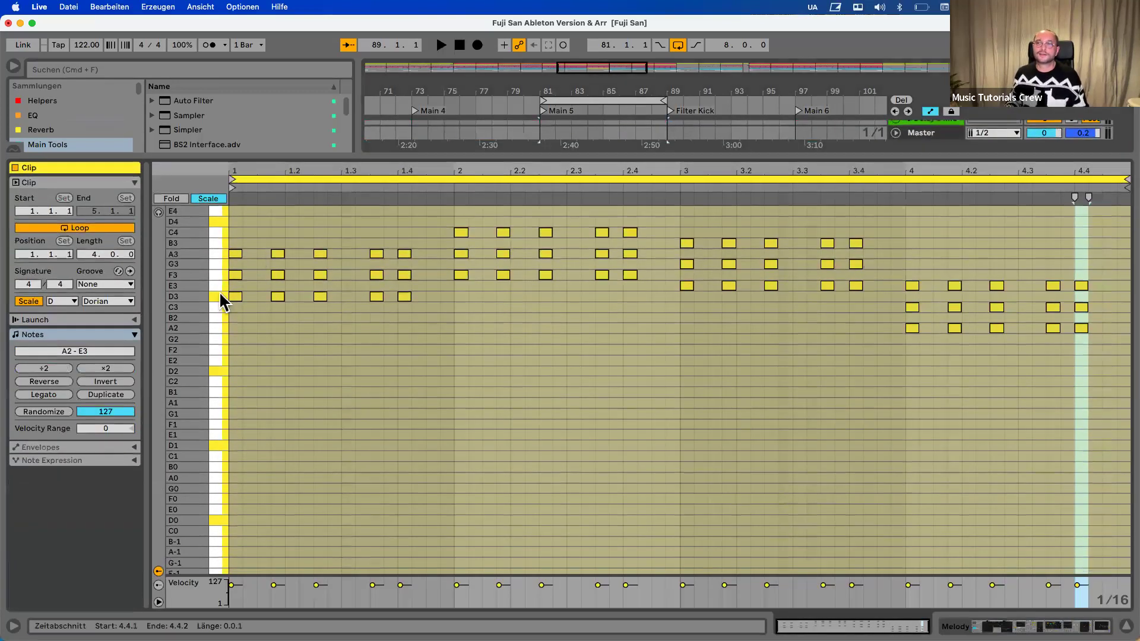
left_click_drag(240, 265, 223, 315)
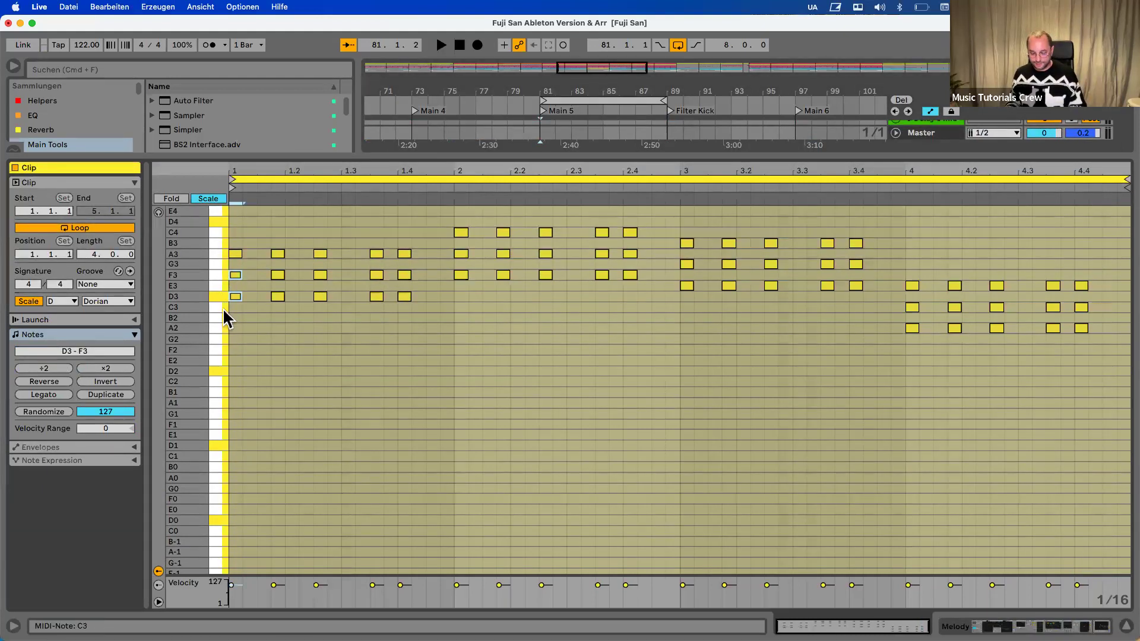
key("0")
left_click(278, 254)
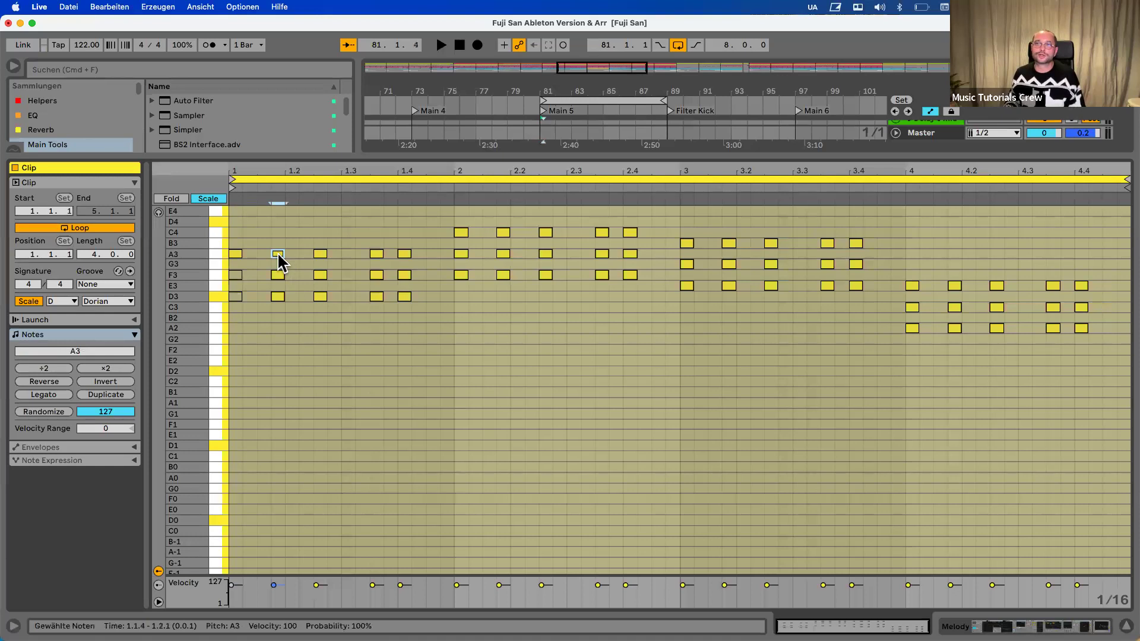
key("0")
left_click(278, 296)
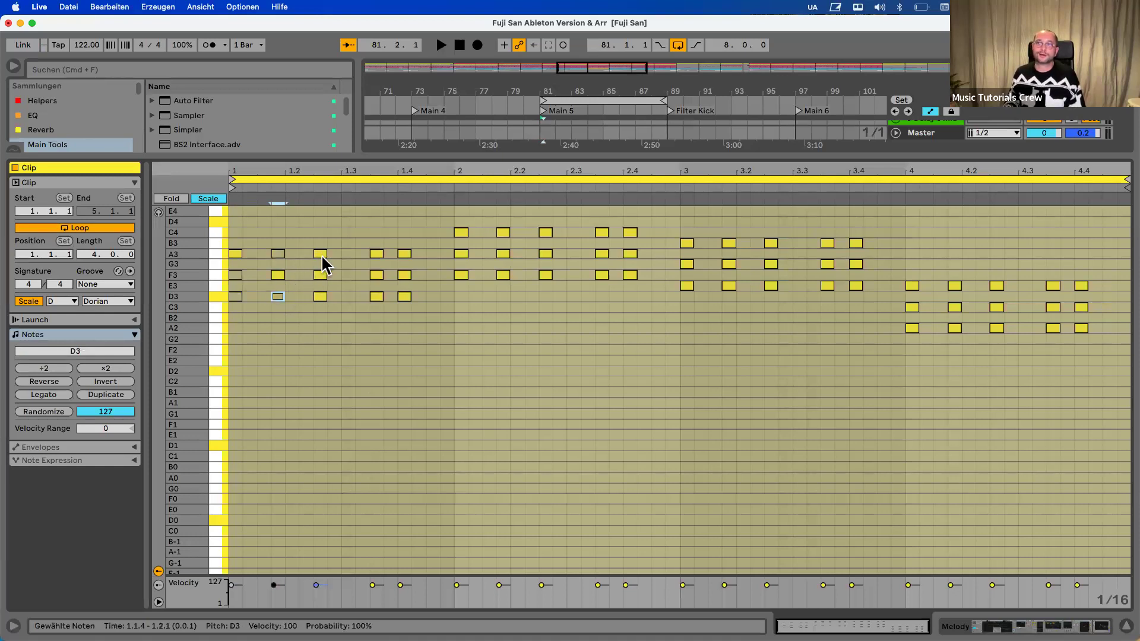
key("0")
Deactivate D3 and F3 at 1.2.3, A3 and D3 at 1.3.3, and F3 and A3 at 1.4.1 in the Melody clip
left_click(321, 296)
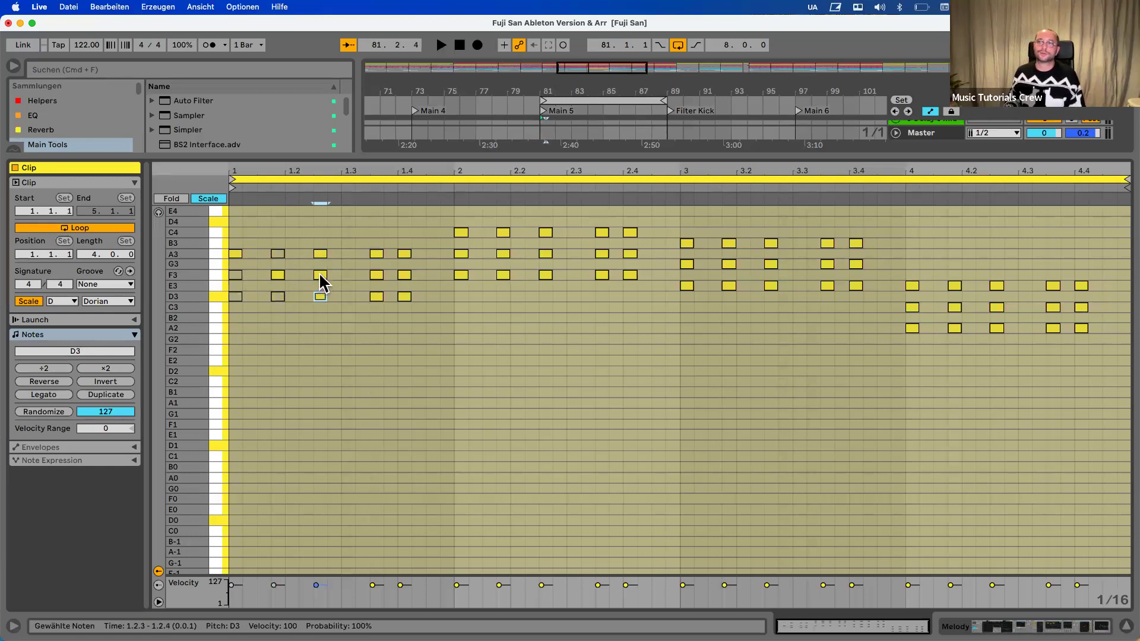
left_click(319, 276, "shift")
key("0")
left_click_drag(372, 237, 376, 306)
left_click(378, 254)
left_click(378, 296)
left_click(401, 296)
left_click(406, 275)
left_click(401, 251)
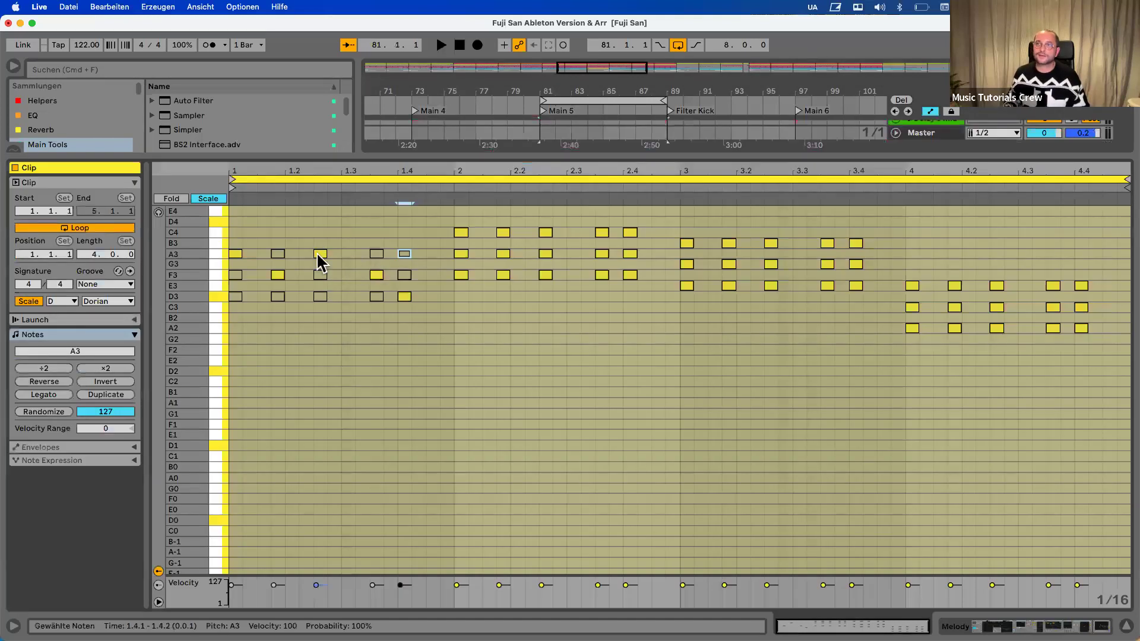
Transpose the A3 at 1.2.3 up an octave to A4 and the F3 at 1.3.3 down an octave to F2
left_click(319, 254)
key("shift+Up")
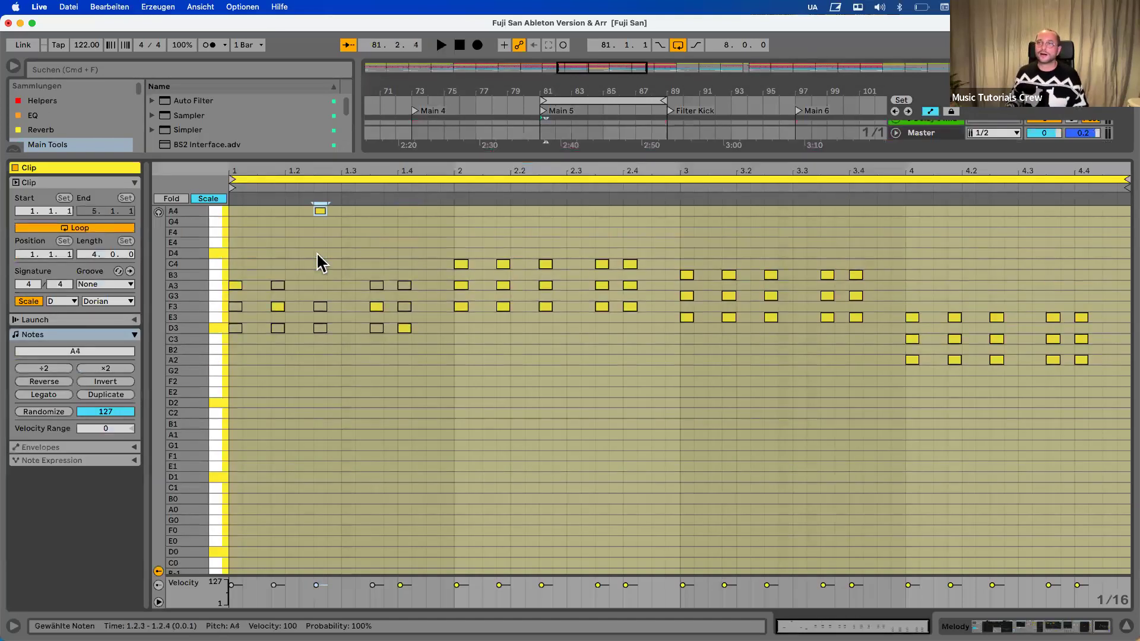
left_click(379, 304)
key("shift+Down")
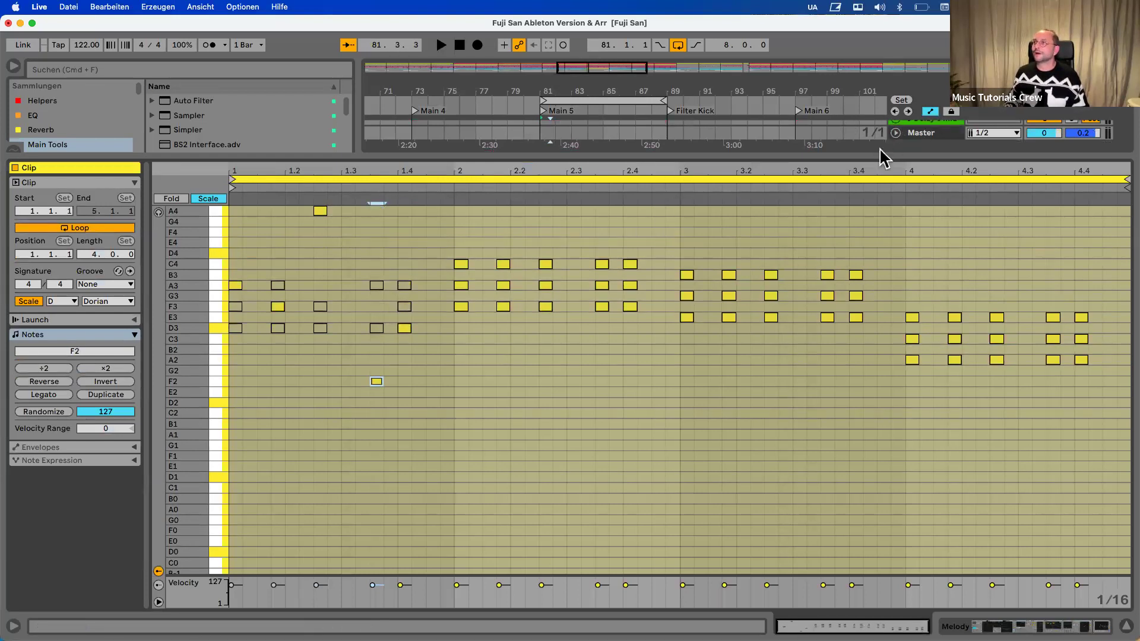
Enlarge the arrangement area and play Main 5 from bar 81 to hear the bar 1 melody
left_click_drag(877, 154, 867, 268)
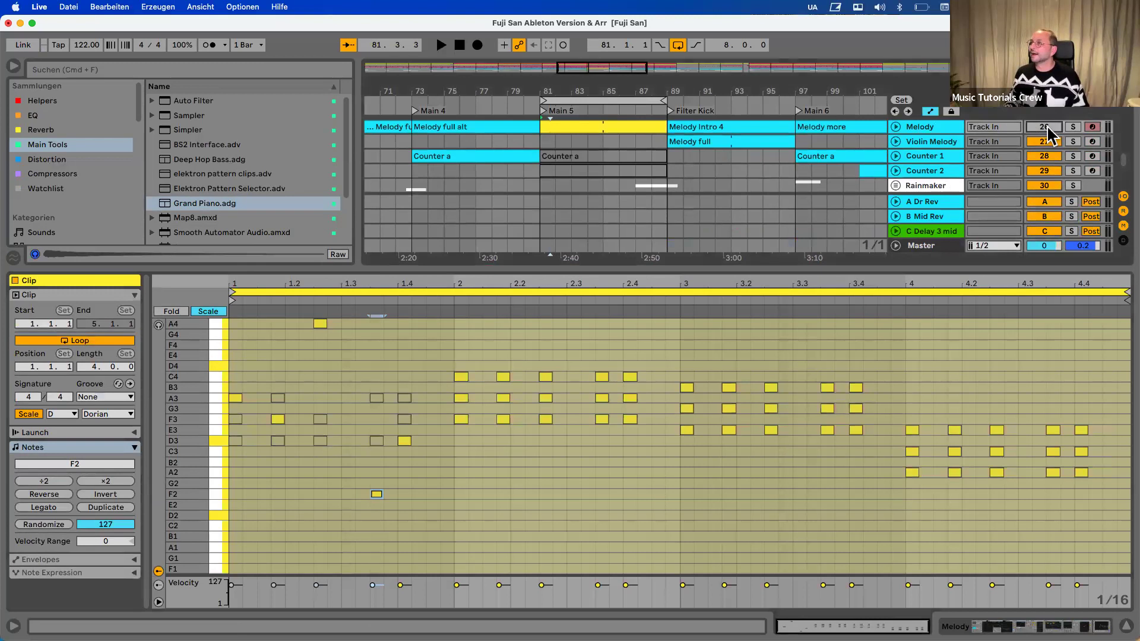
scroll(1050, 134, "up", 8)
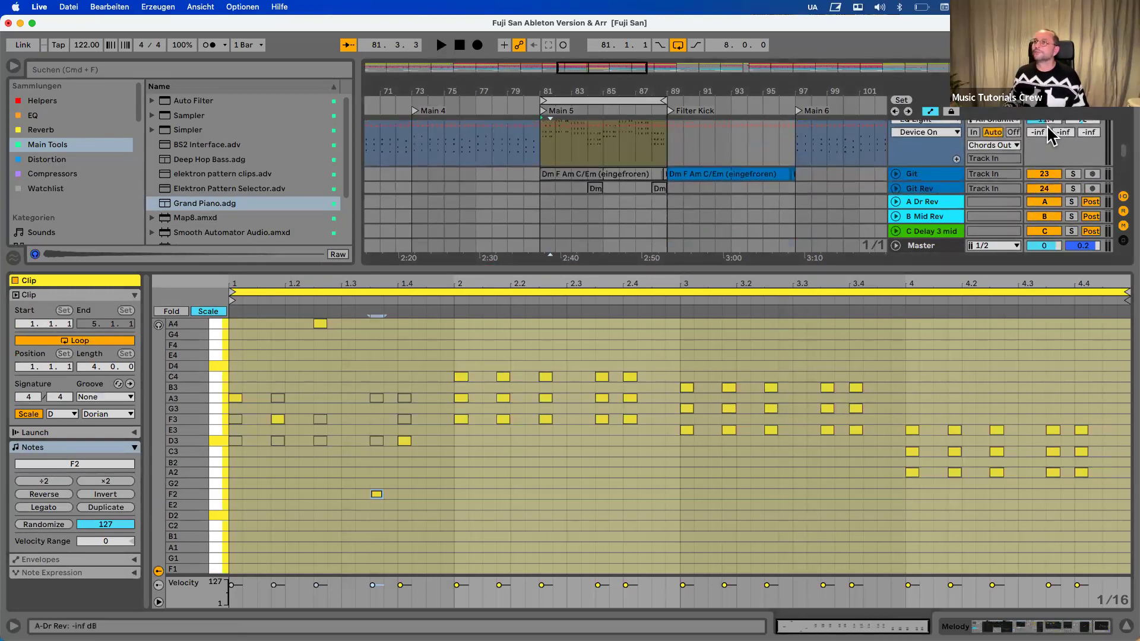
scroll(1050, 134, "up", 3)
key("space")
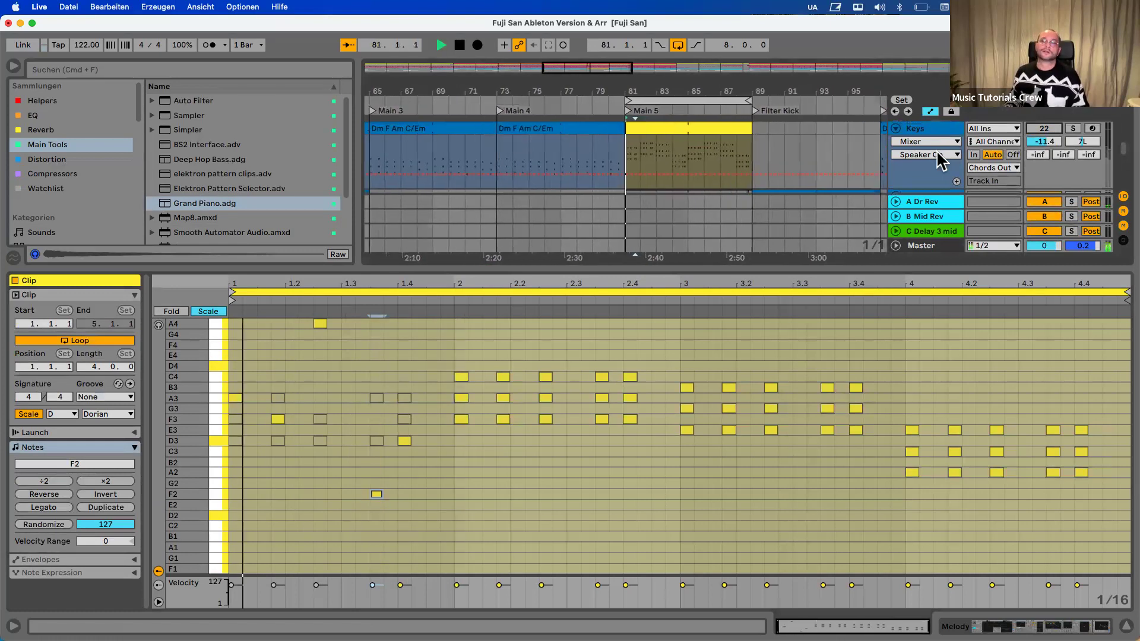
key("space")
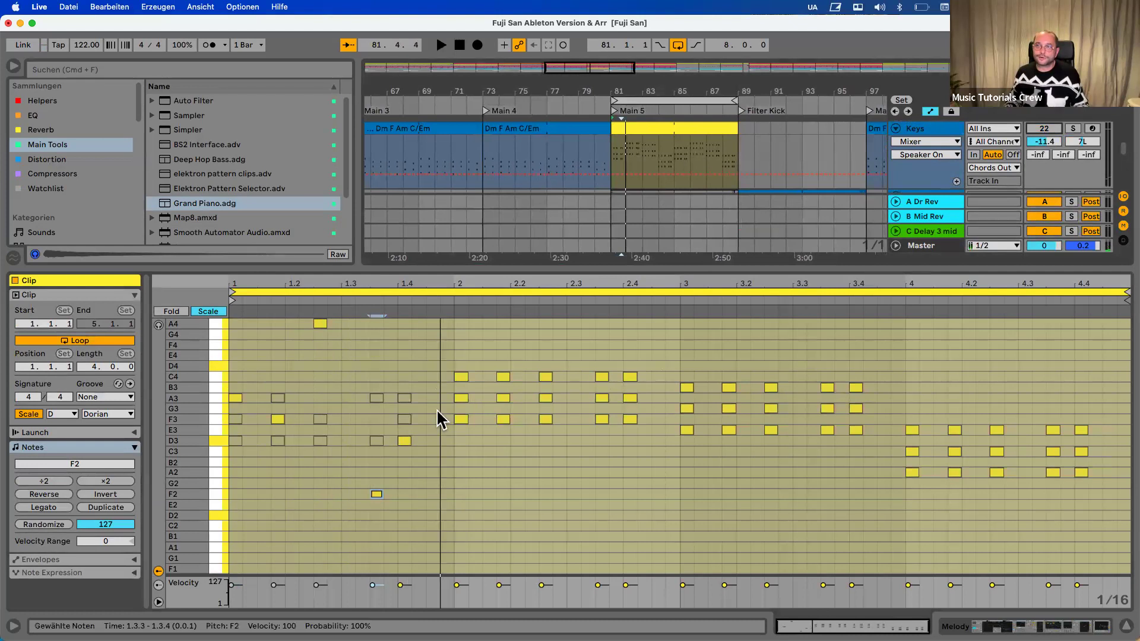
key("space")
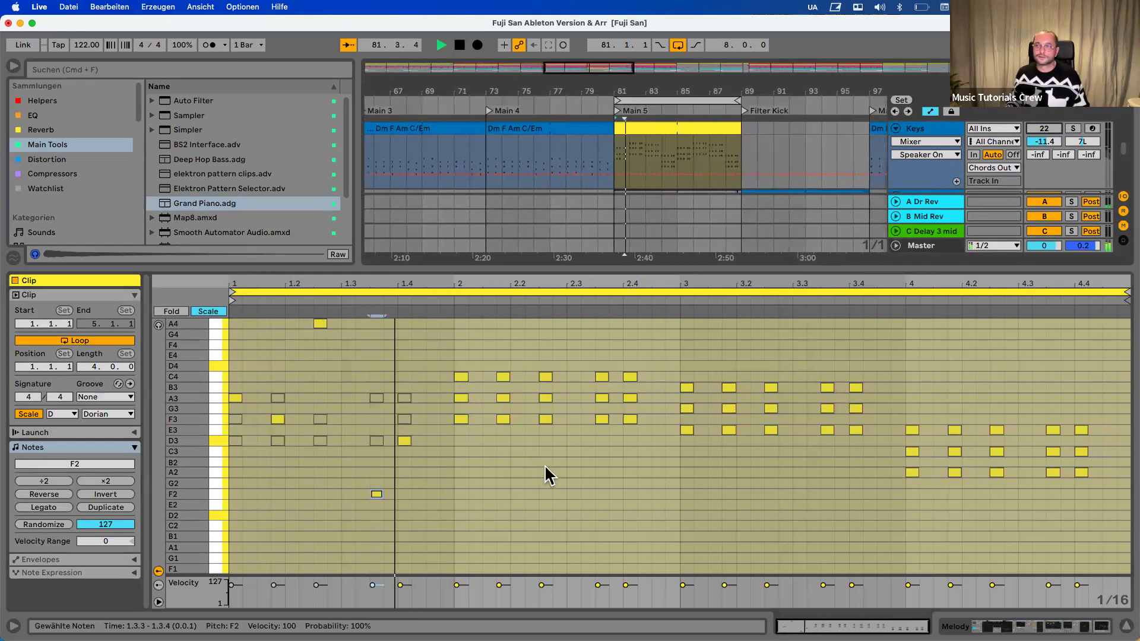
key("space")
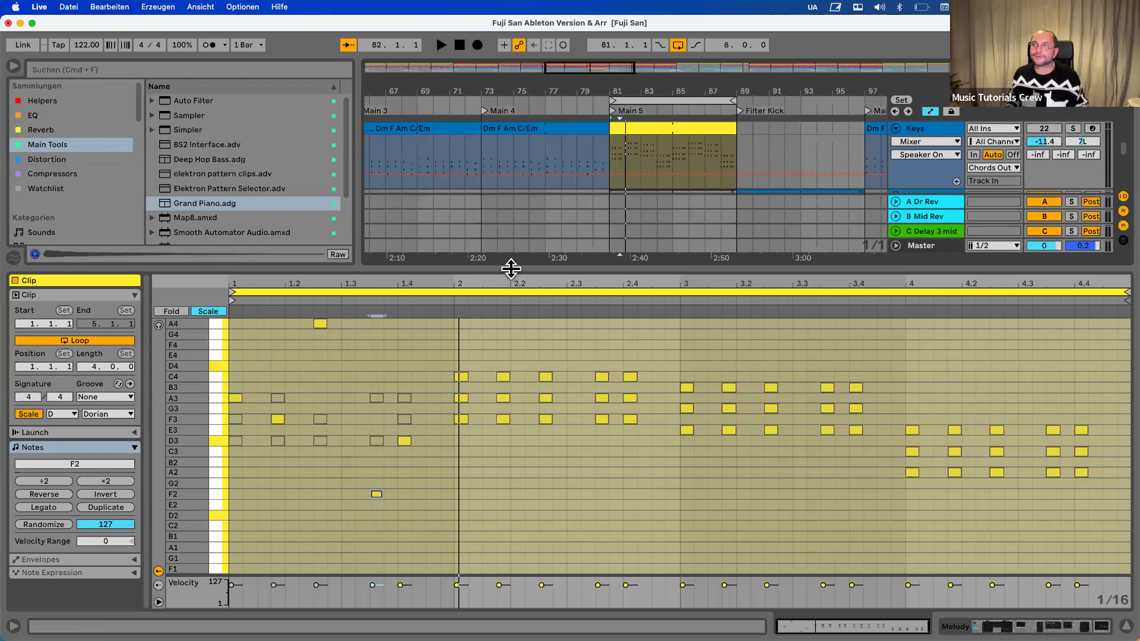
Show the Keys track's devices and examine the Melody track's device chain through to its Compressor
left_click_drag(508, 267, 508, 400)
left_click(928, 136)
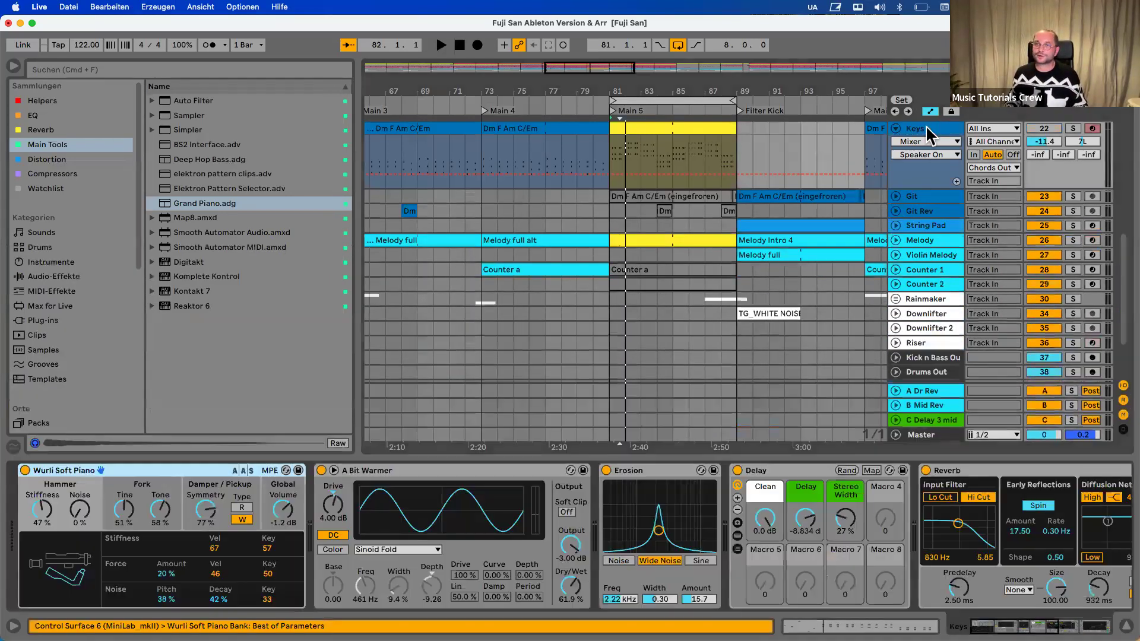
left_click(920, 241)
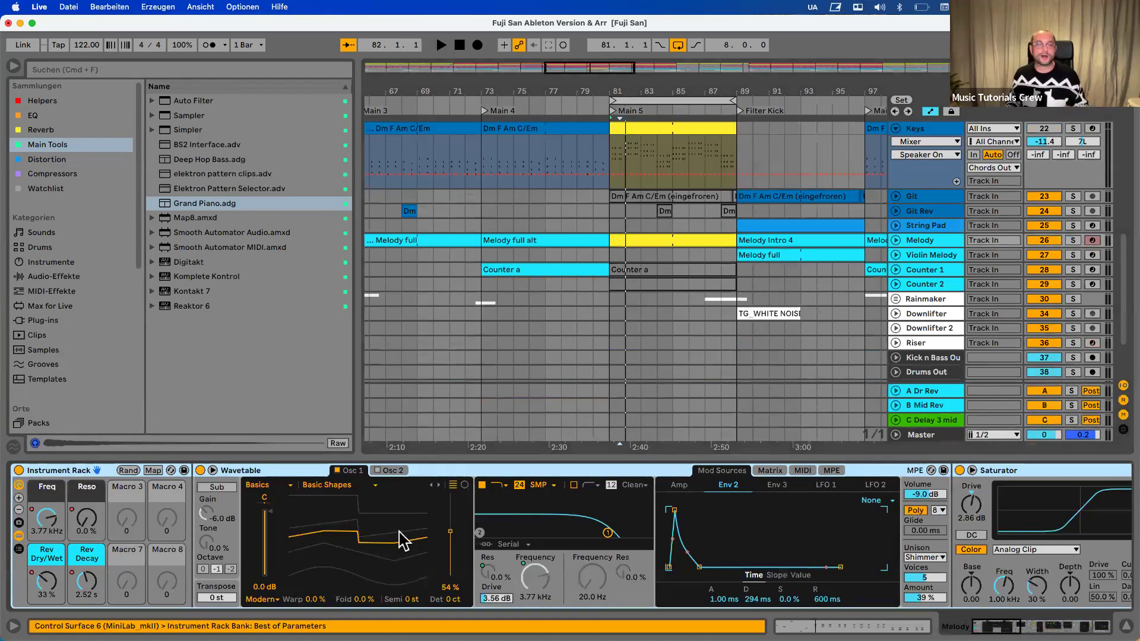
scroll(404, 541, "right", 5)
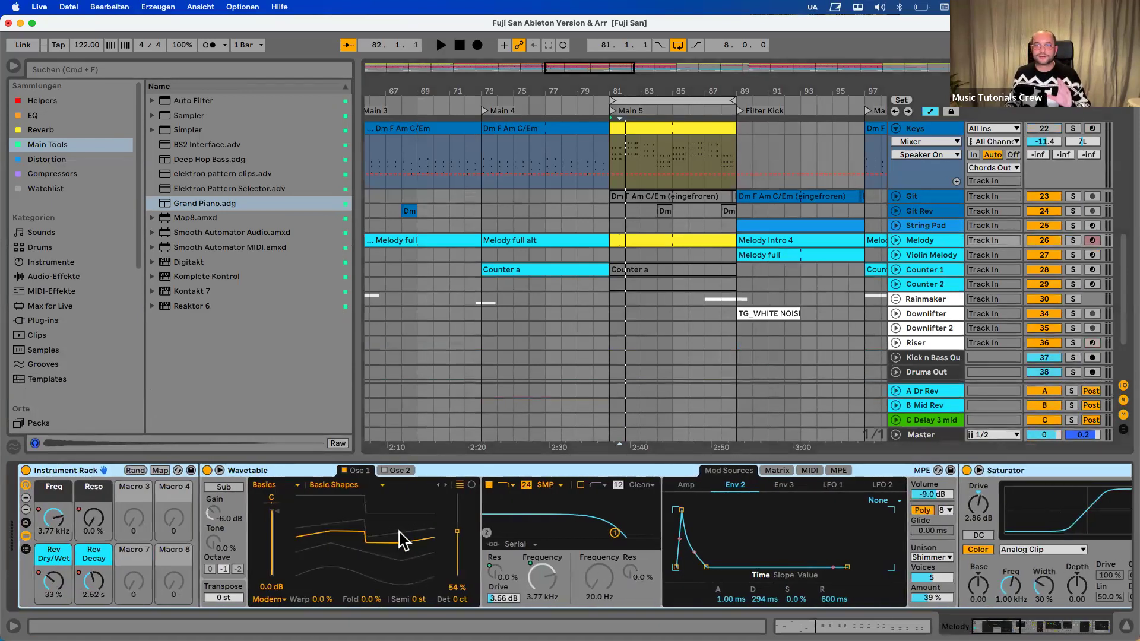
scroll(399, 531, "right", 10)
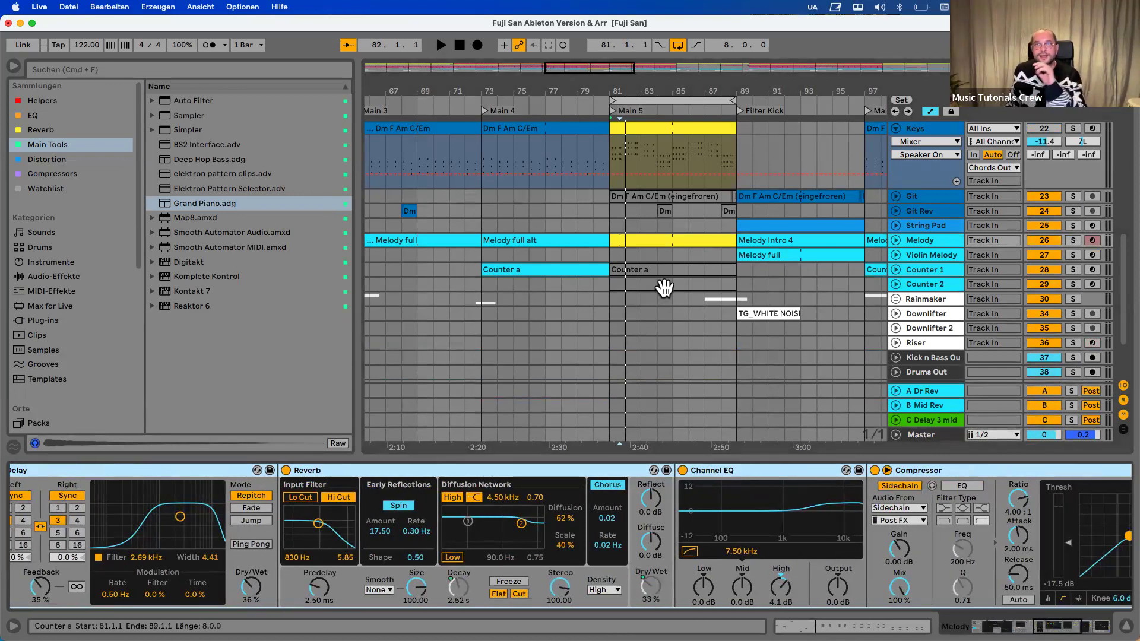
Open the recent set "I feel deeper Ableton Version.als" without saving the changes to the current set
scroll(679, 273, "up", 15)
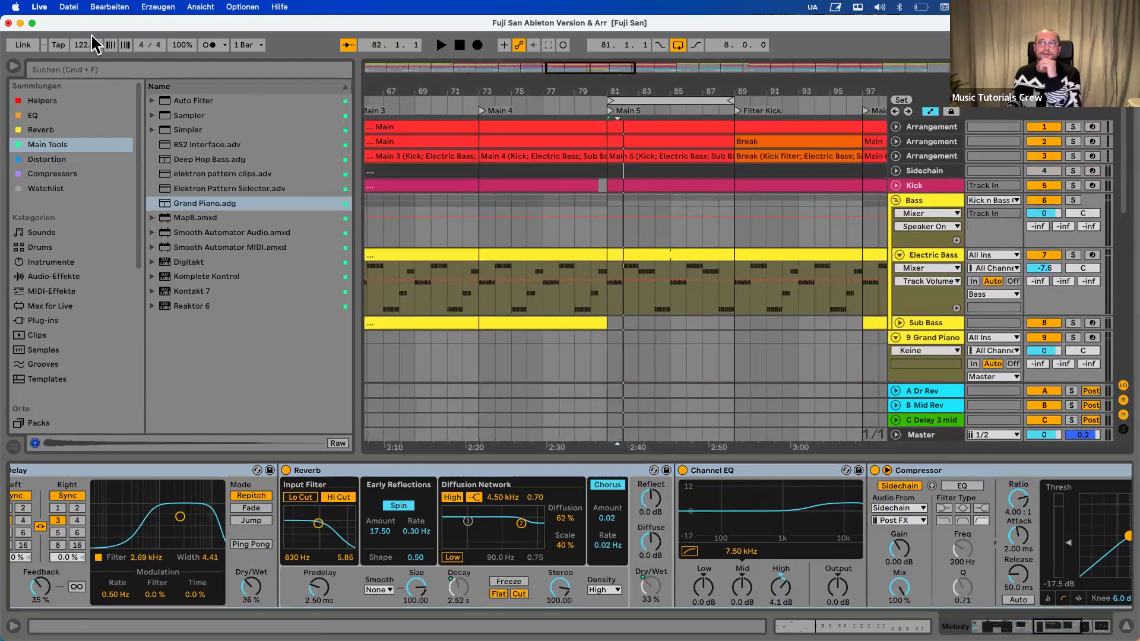
left_click(69, 7)
mouse_move(119, 50)
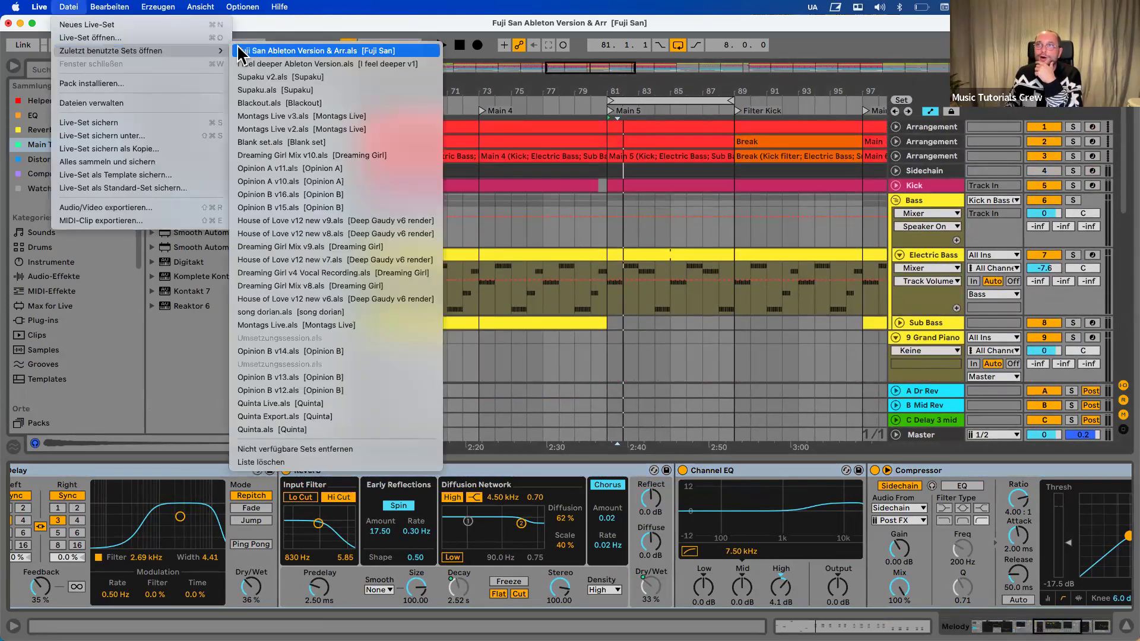
left_click(263, 65)
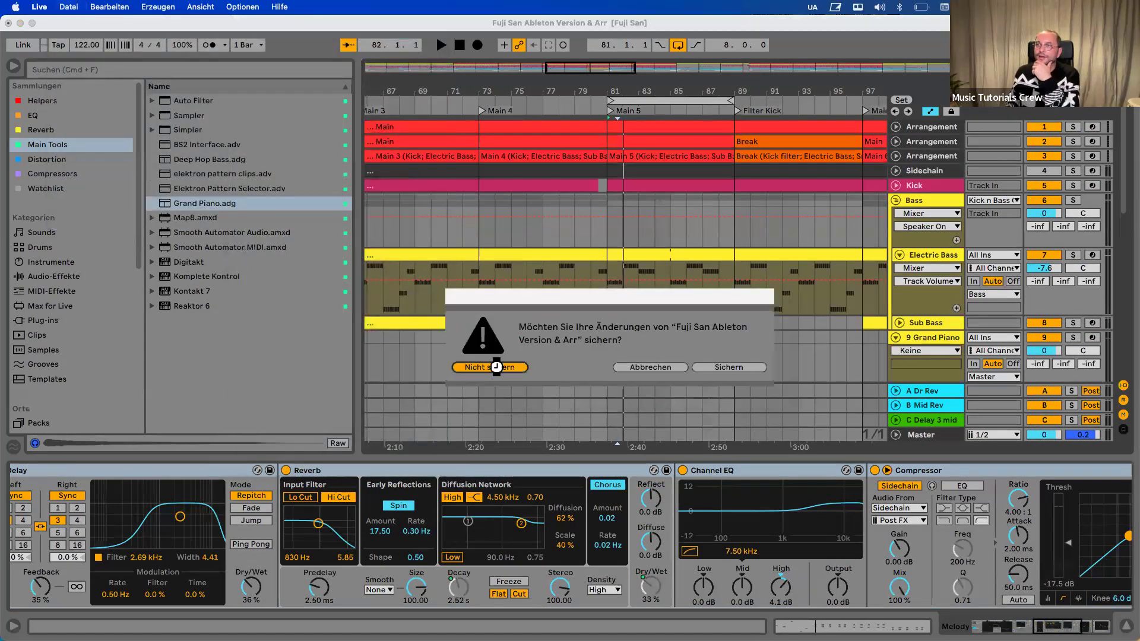
left_click(483, 364)
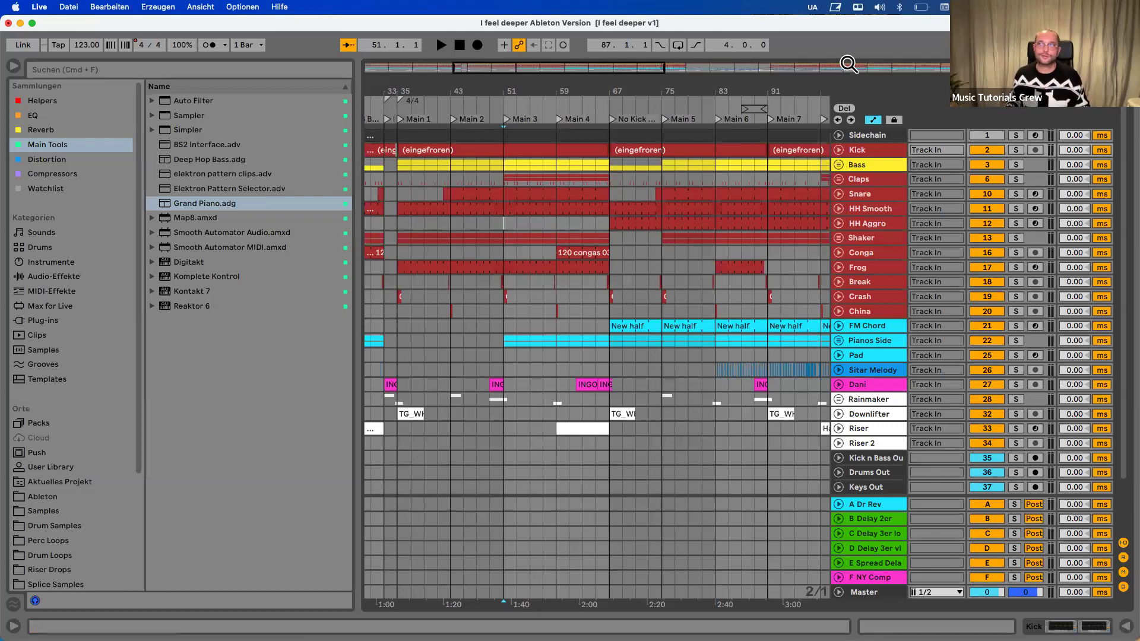
Set the loop range to the eight bars of Main 8, unfold the Bass group and play from bar 99
left_click_drag(727, 92, 694, 105)
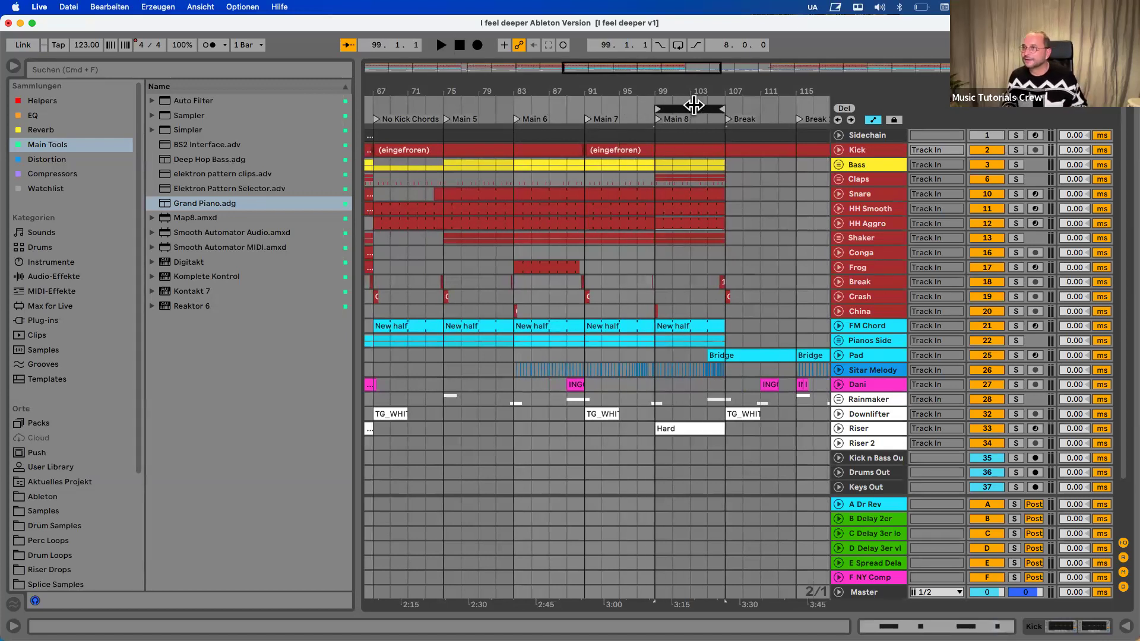
left_click_drag(604, 90, 513, 92)
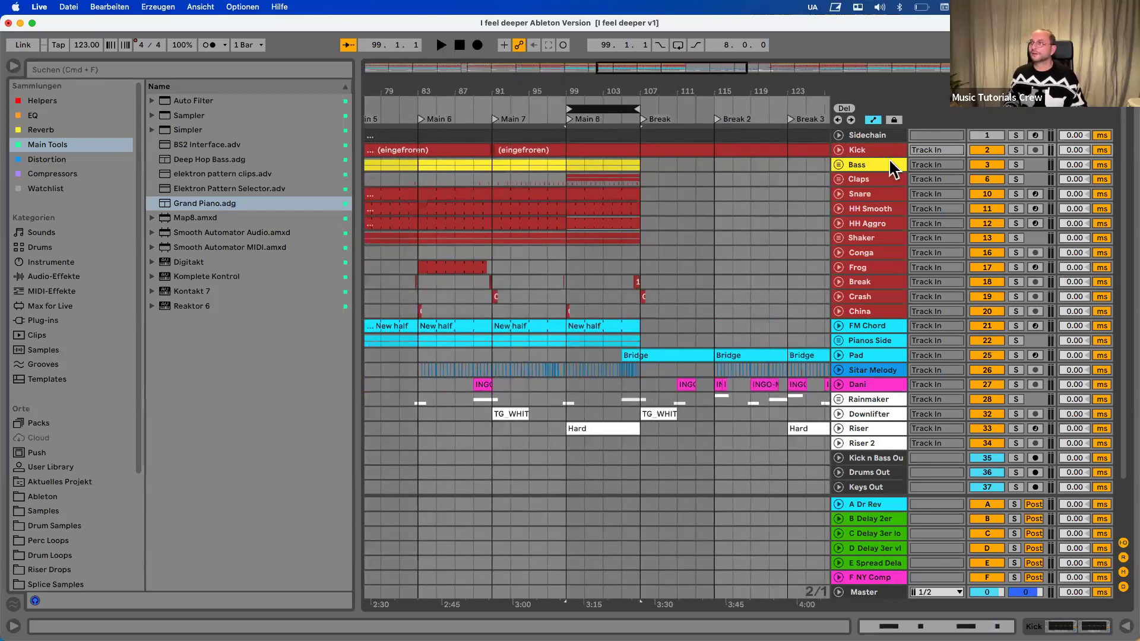
left_click(839, 164)
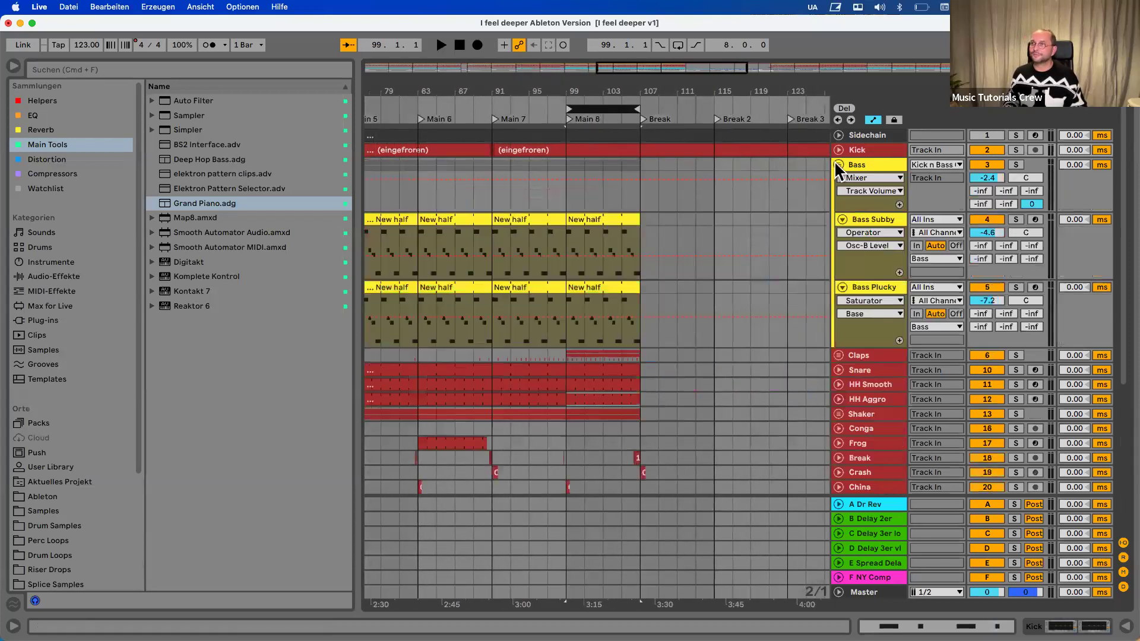
left_click(566, 201)
key("space")
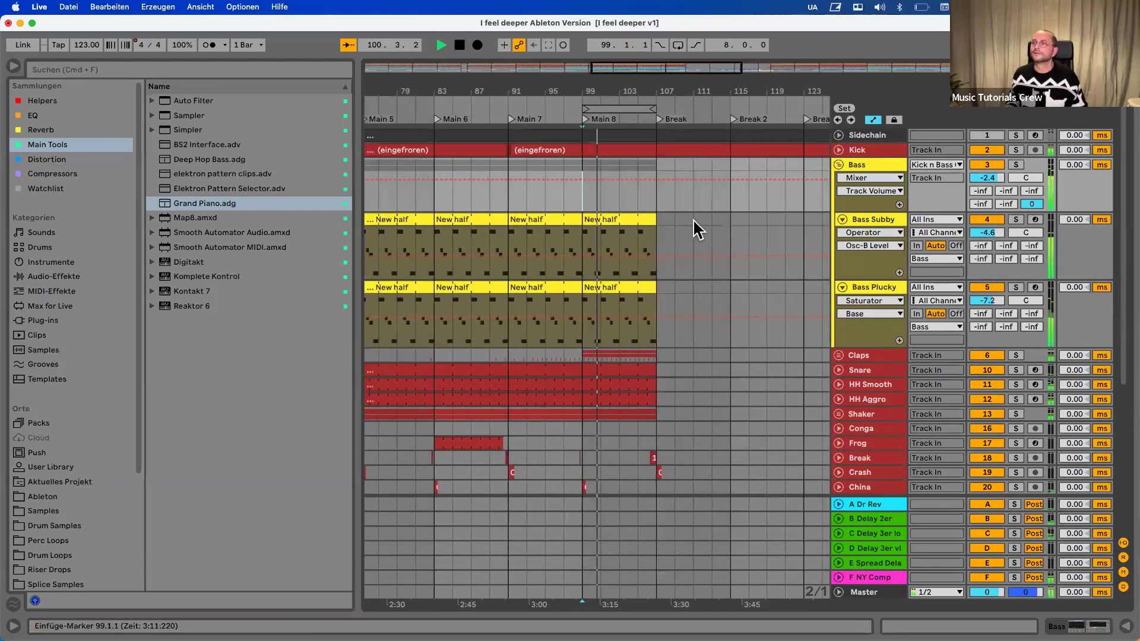
Turn on looping for Main 8 and mute the Sitar Melody and Riser tracks while listening to the section
scroll(693, 219, "down", 3)
scroll(698, 229, "down", 6)
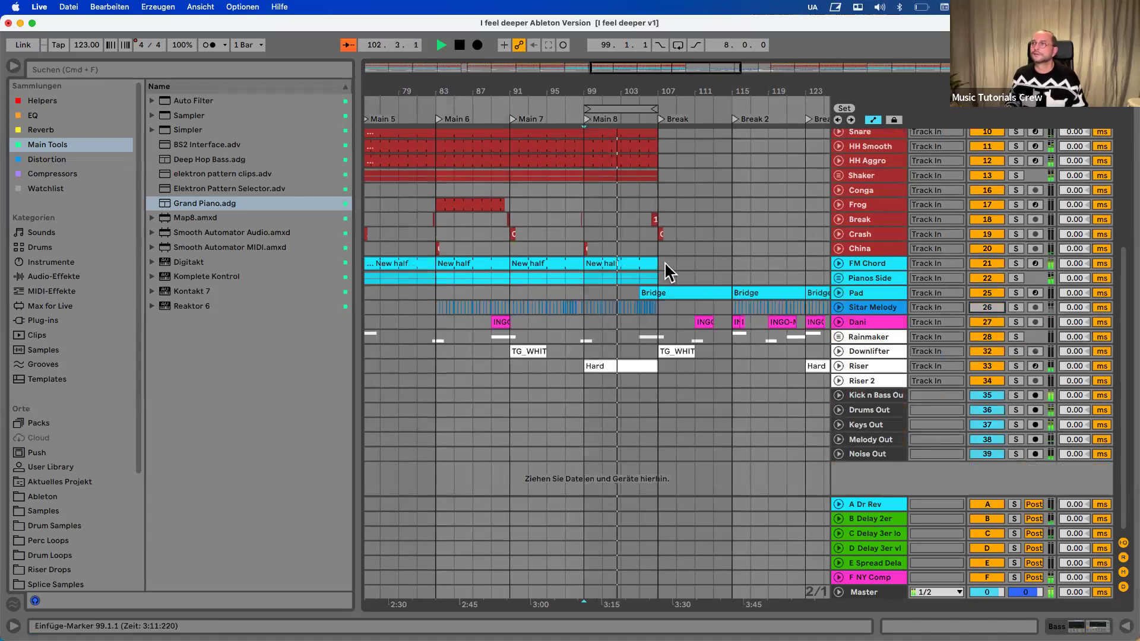
scroll(664, 262, "up", 5)
left_click(678, 45)
scroll(671, 323, "down", 4)
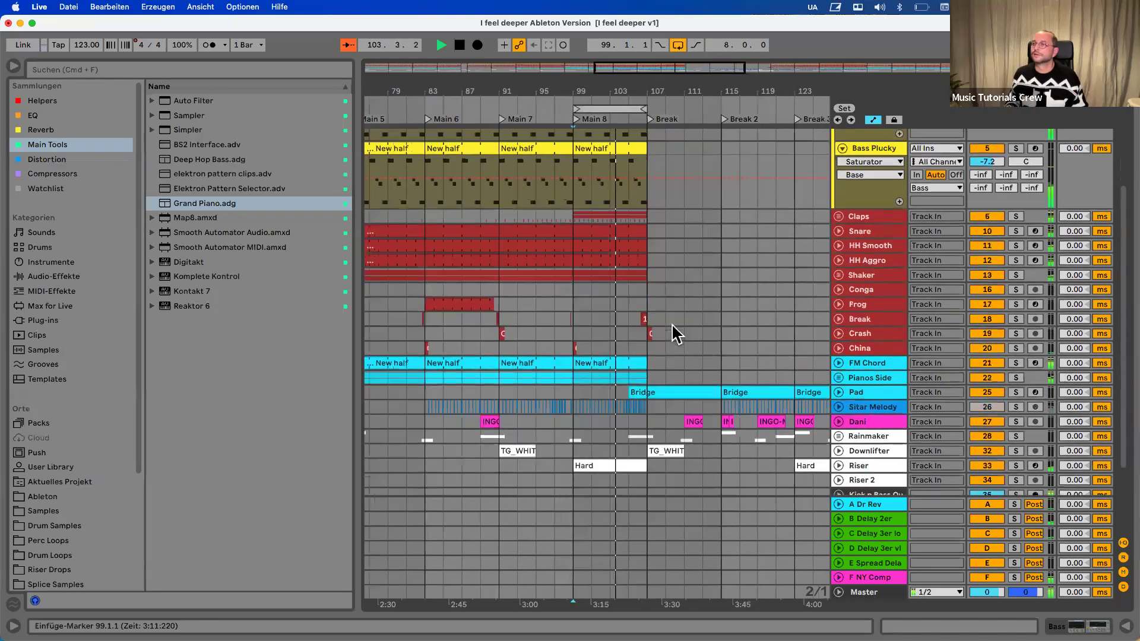
left_click(987, 385)
scroll(652, 252, "up", 1)
scroll(651, 249, "up", 6)
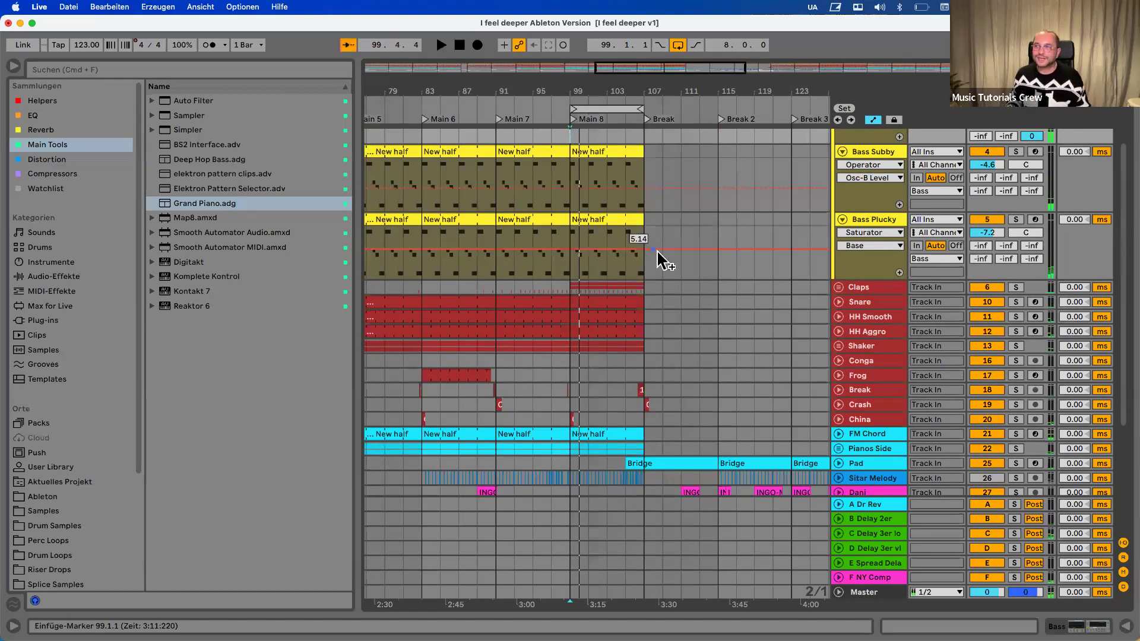
scroll(657, 249, "up", 3)
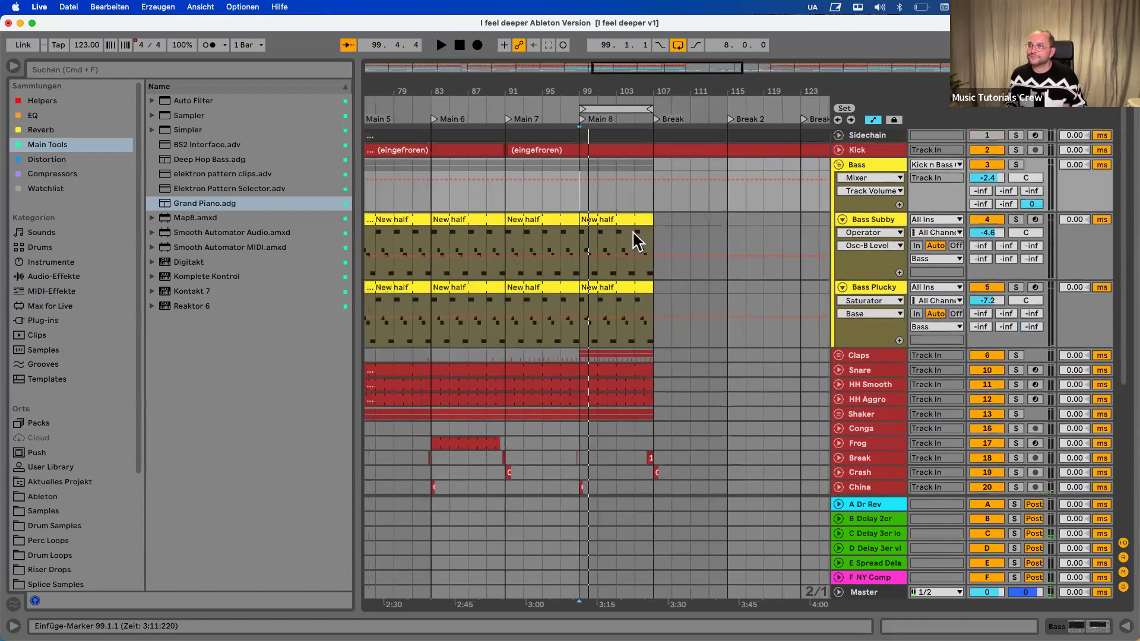
Delete the Main 8 clips from the Bass Subby and Bass Plucky tracks between bars 99 and 107
left_click(622, 221)
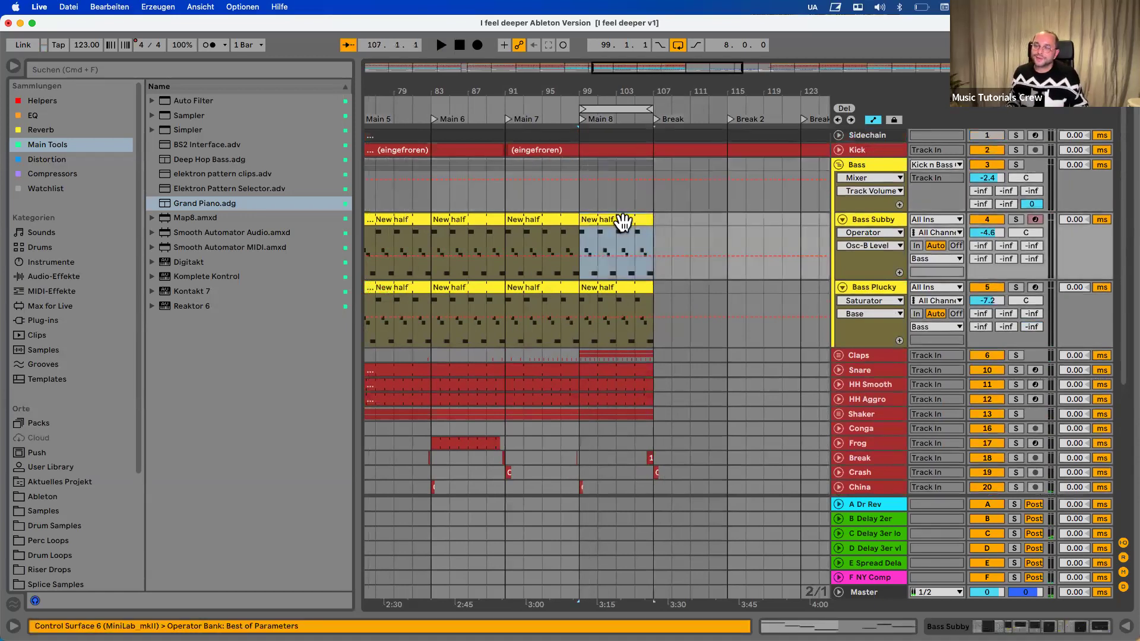
key("z")
left_click_drag(600, 83, 537, 60)
left_click(585, 220)
key("Delete")
left_click(525, 287)
key("Delete")
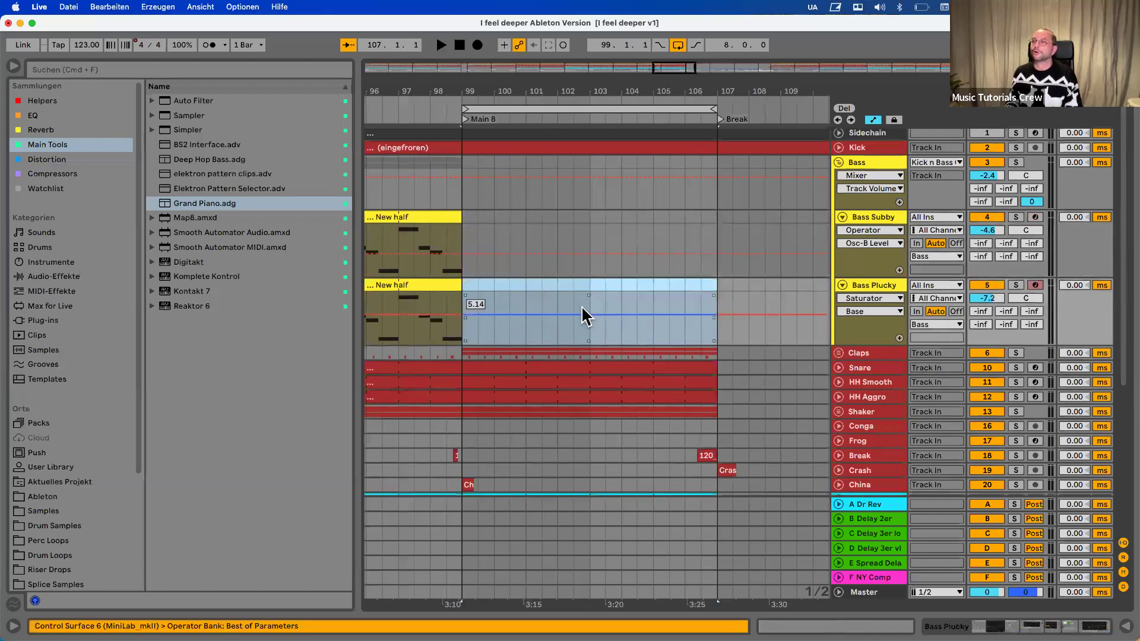
Delete the Main 8 clips from the FM Chord and Pianos Side tracks between bars 99 and 107
scroll(582, 300, "down", 8)
left_click(569, 261)
key("Delete")
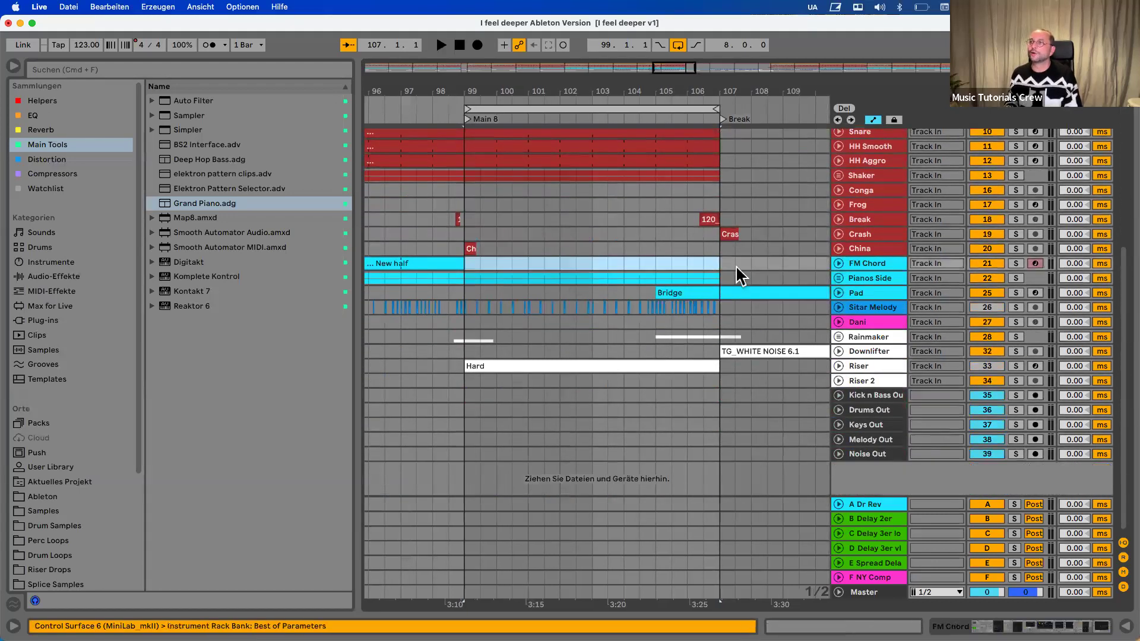
left_click_drag(714, 261, 465, 275)
key("Delete")
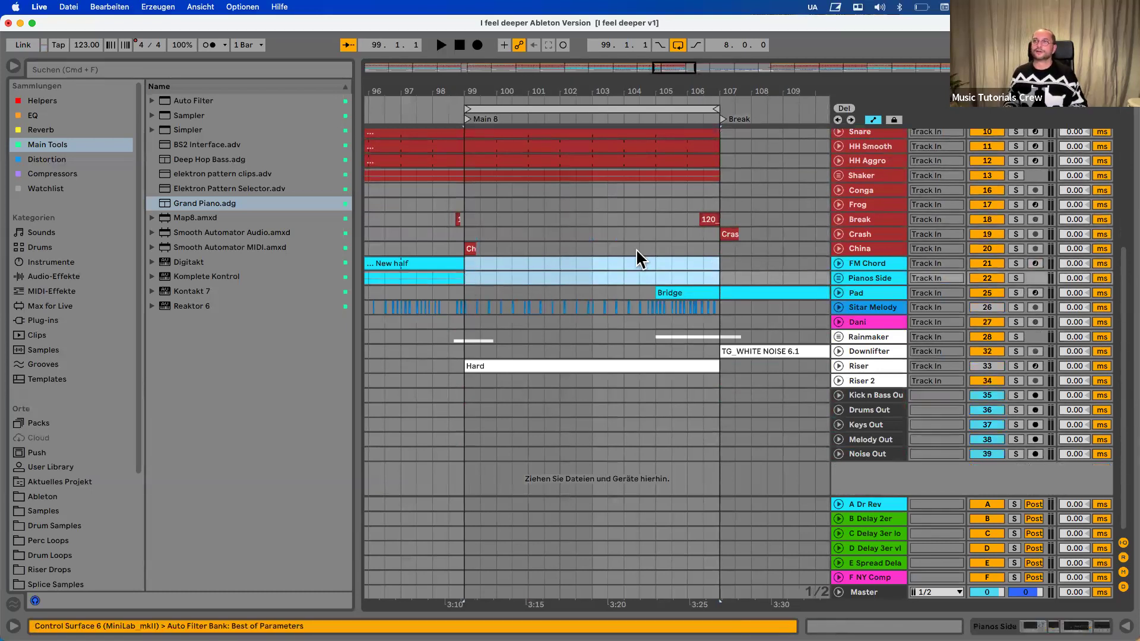
Create an empty two-bar MIDI clip on Bass Subby at bar 99 and extend it to bar 107
key("space")
scroll(636, 248, "left", 4)
scroll(636, 248, "up", 6)
scroll(636, 248, "right", 1)
key("space")
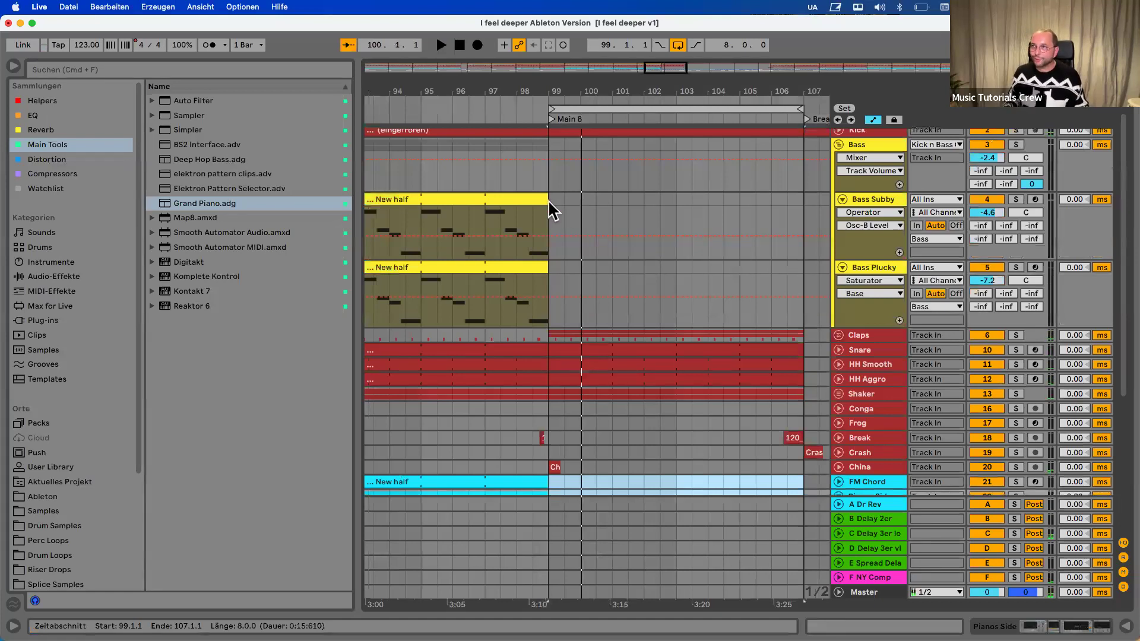
left_click_drag(548, 202, 609, 198)
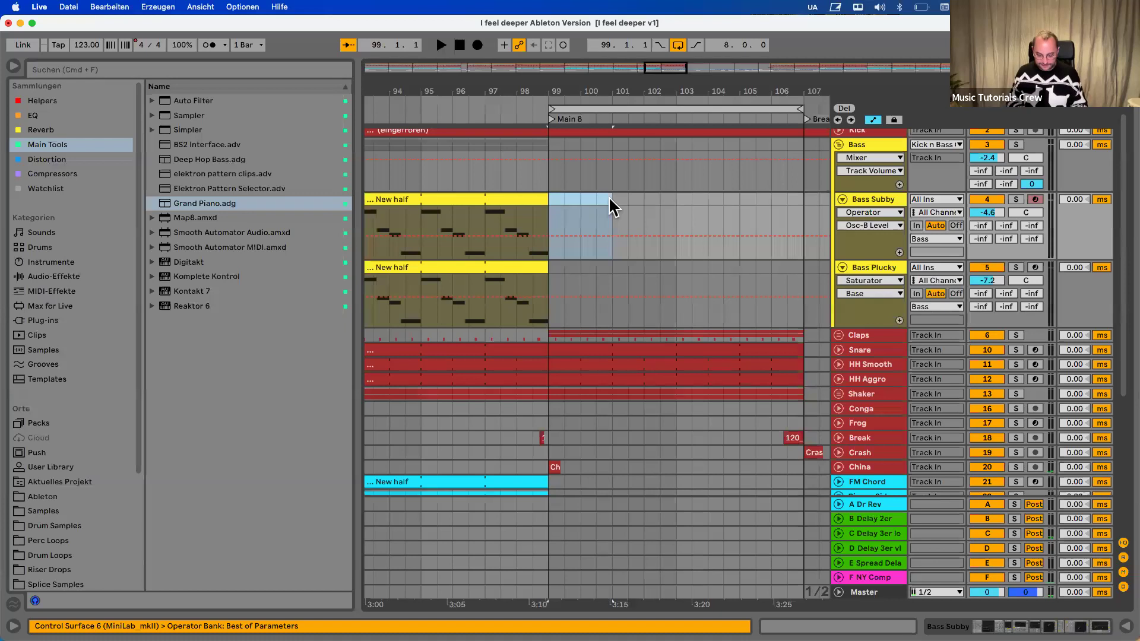
key("super+shift+m")
left_click_drag(612, 200, 766, 199)
left_click_drag(765, 199, 796, 201)
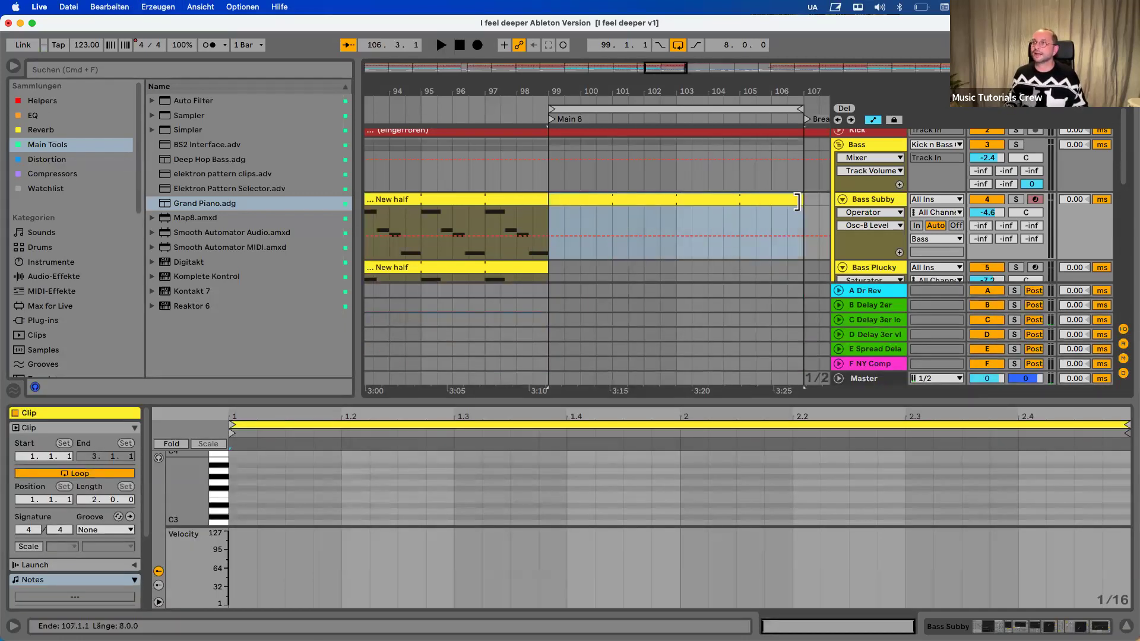
Enlarge the note editor for the Bass Subby Main 8 clip and turn on note preview
scroll(677, 228, "down", 3)
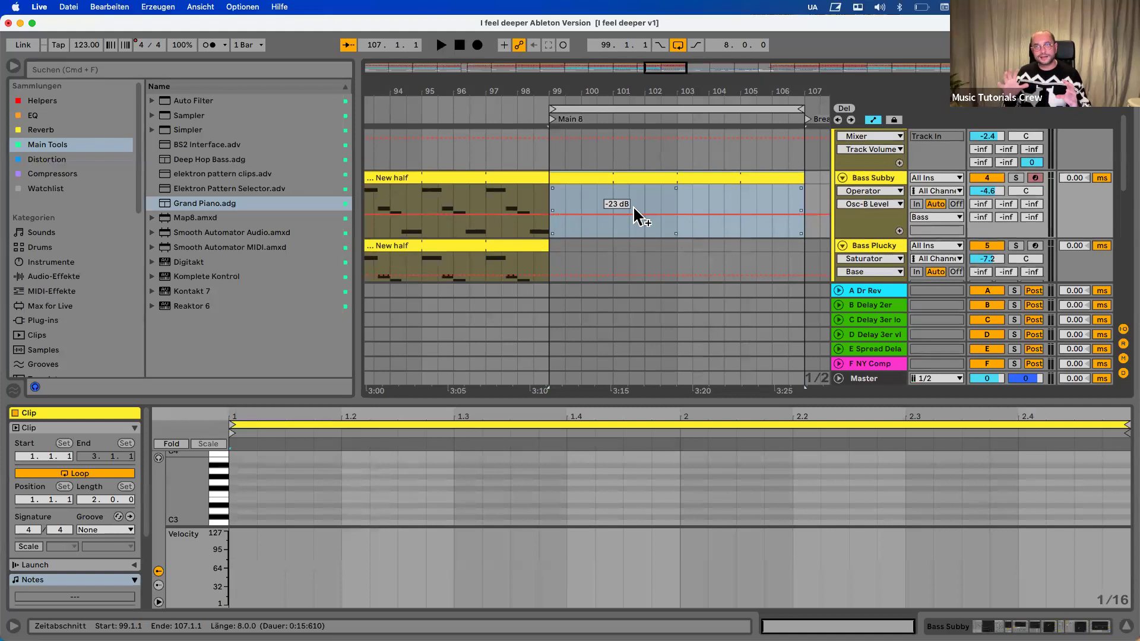
left_click(865, 244)
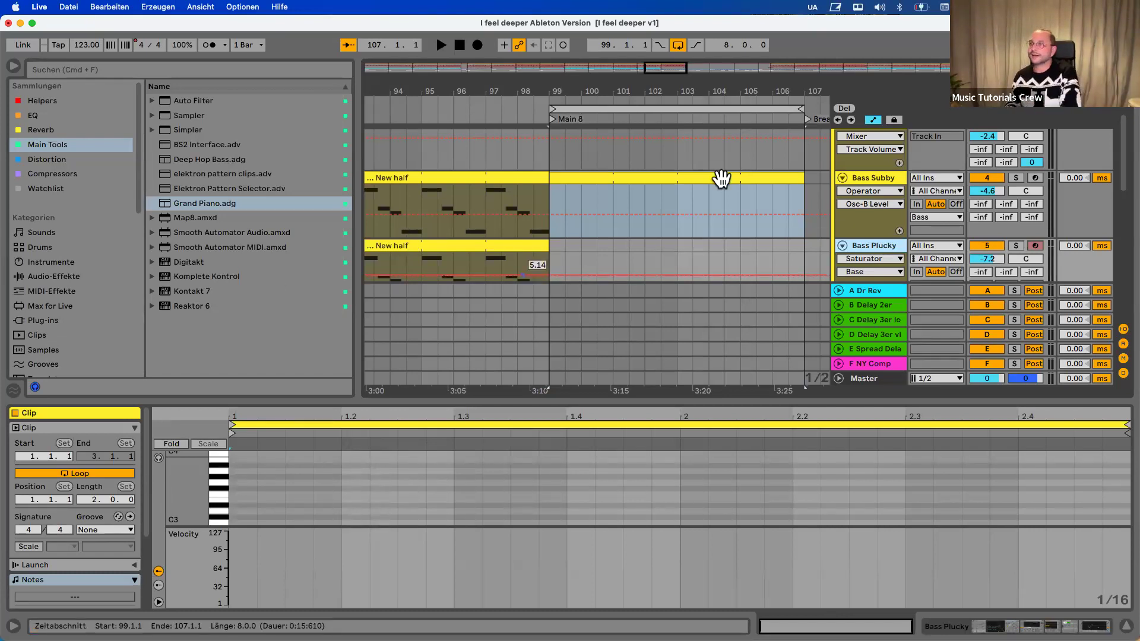
scroll(735, 221, "down", 2)
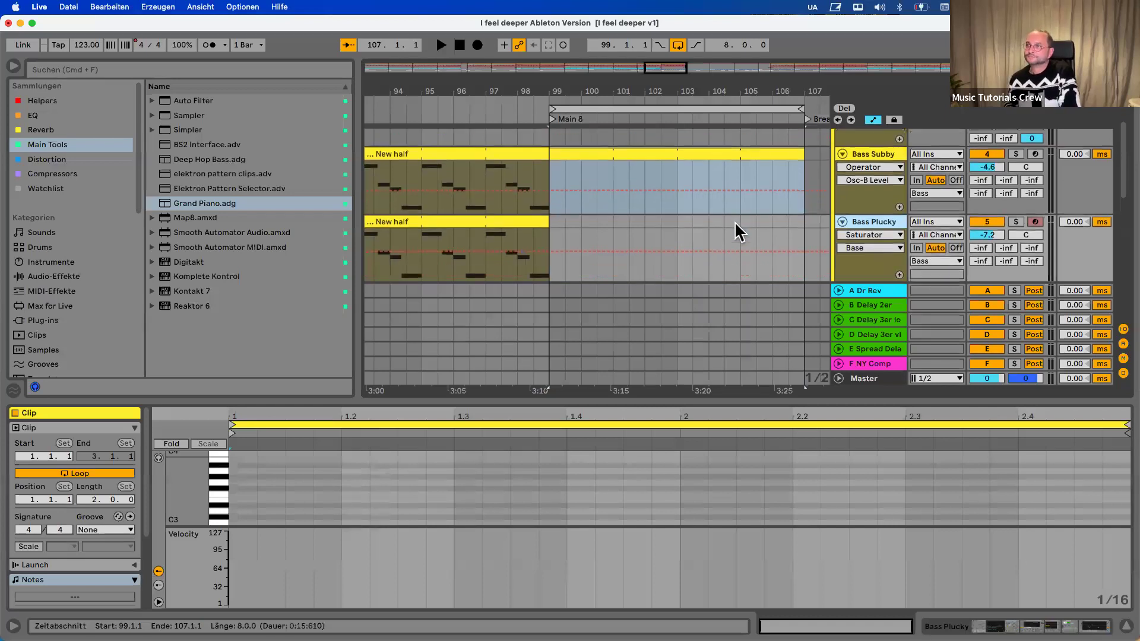
left_click(650, 158)
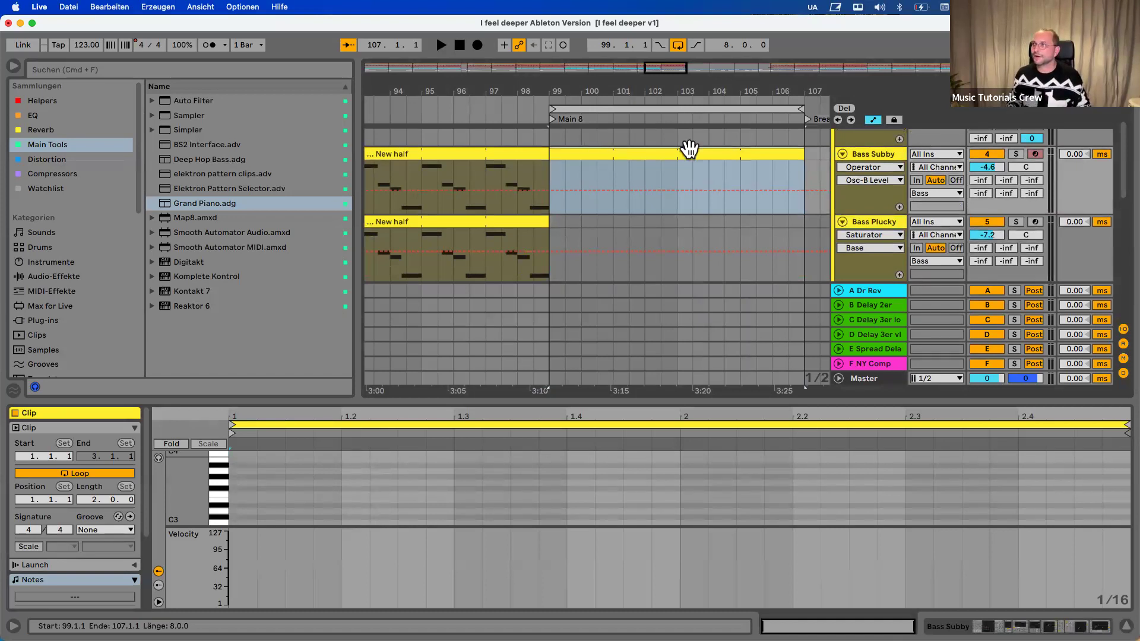
left_click_drag(401, 395, 402, 291)
scroll(351, 438, "down", 5)
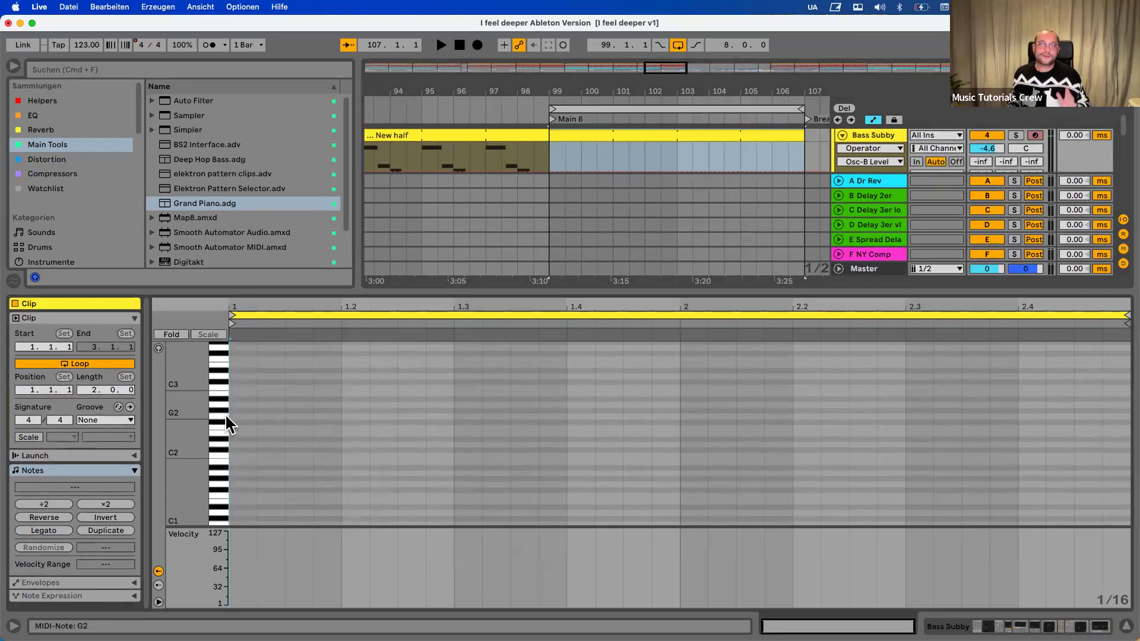
scroll(226, 416, "down", 3)
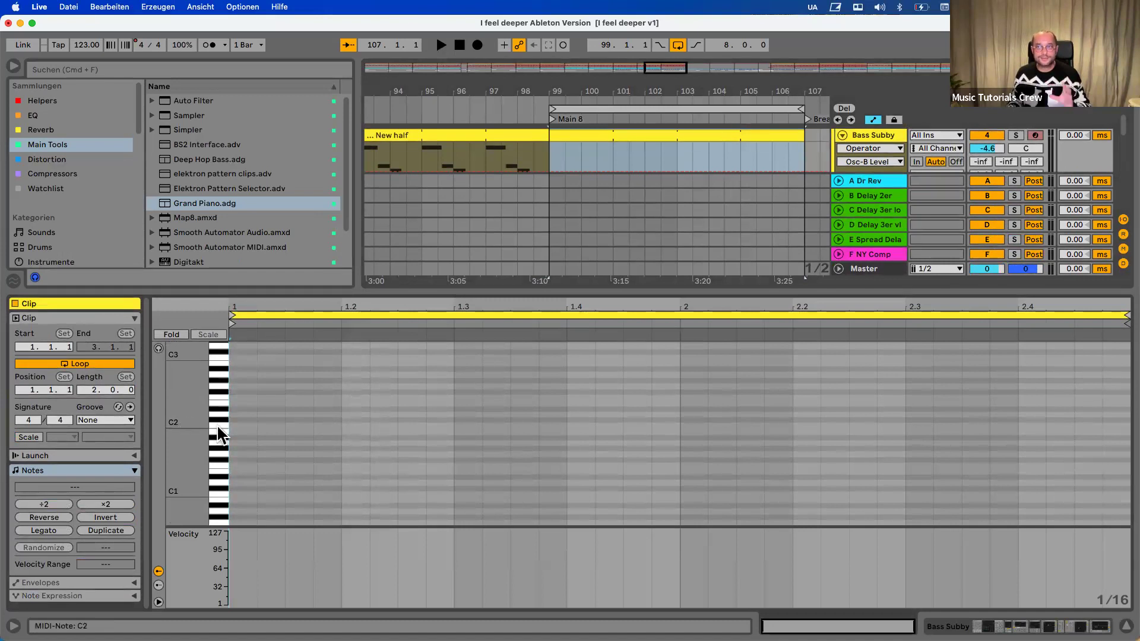
left_click(158, 348)
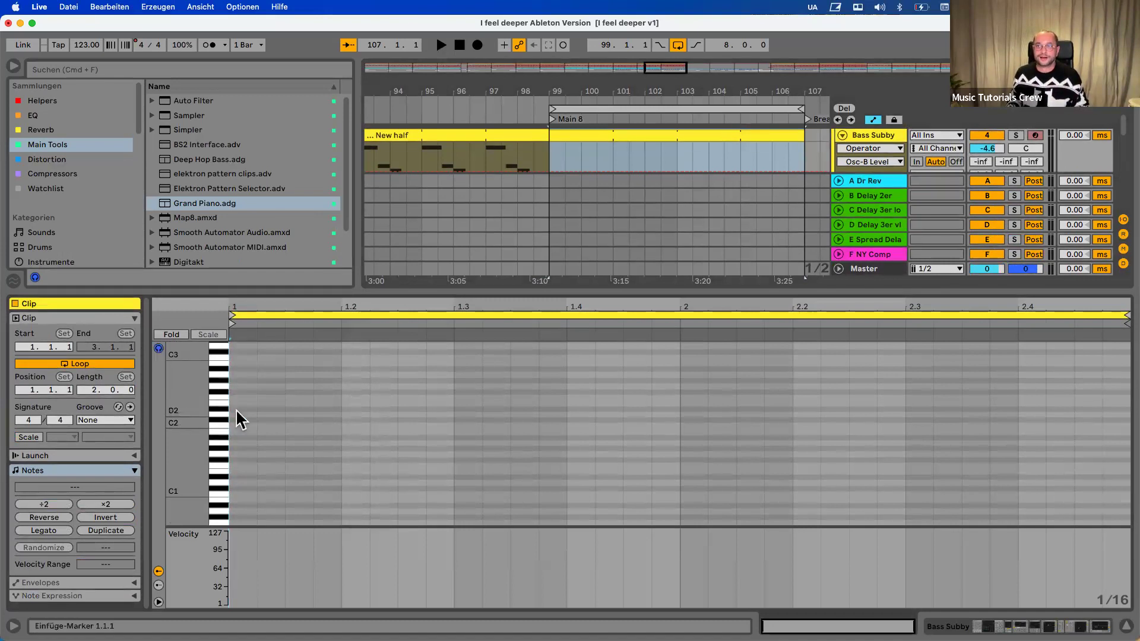
Audition low notes for the bass on the piano roll keyboard, down to D1
left_click(217, 437)
left_click(220, 471)
left_click(219, 508)
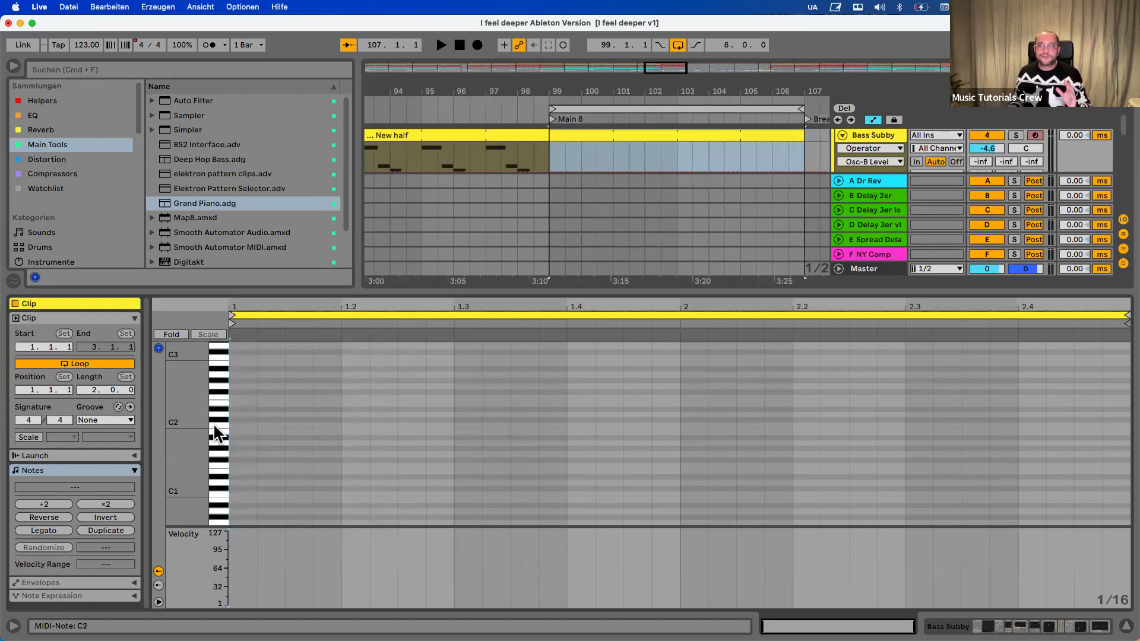
scroll(214, 425, "down", 2)
left_click(222, 467)
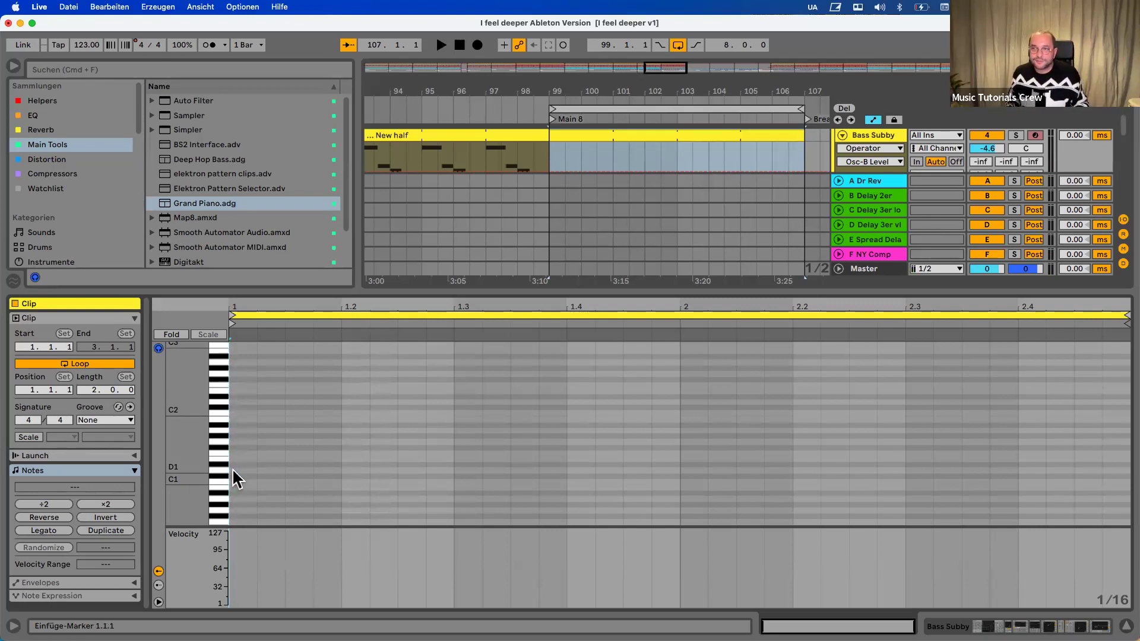
Add a D1 note from 1.1.1 to 1.2.3 in the Bass Subby clip and play it back
double_click(233, 469)
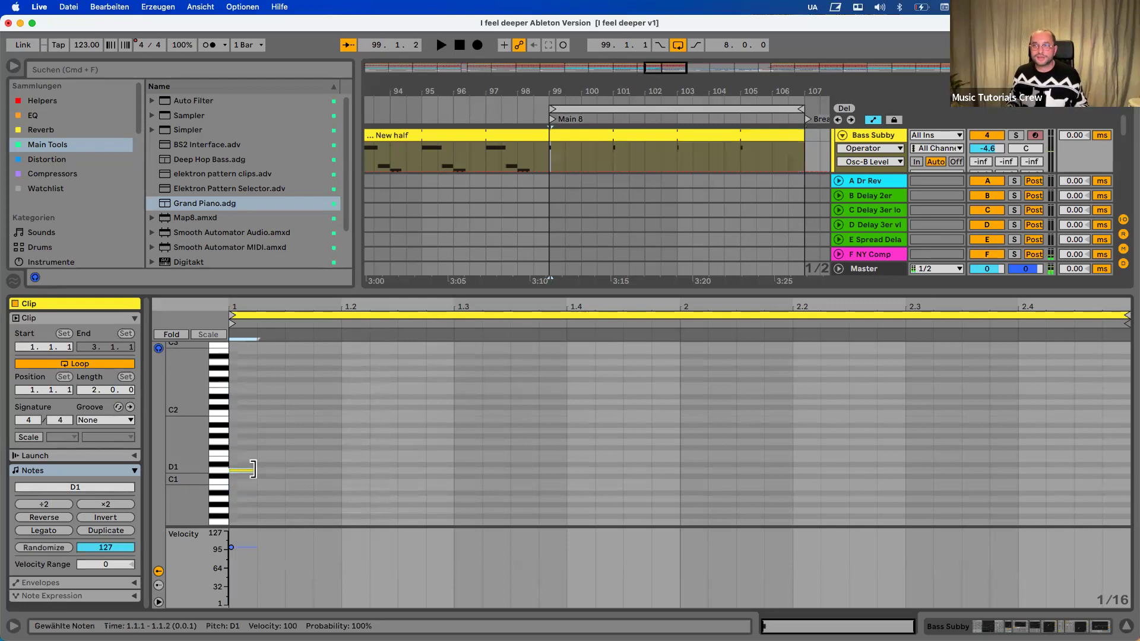
left_click_drag(253, 468, 309, 460)
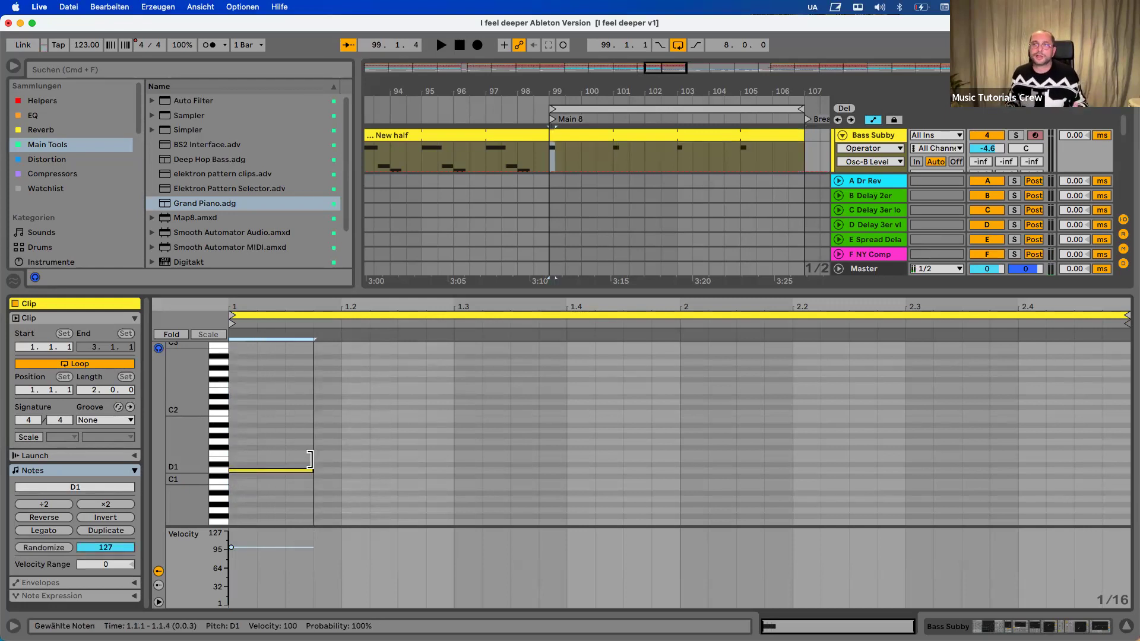
left_click_drag(310, 459, 397, 463)
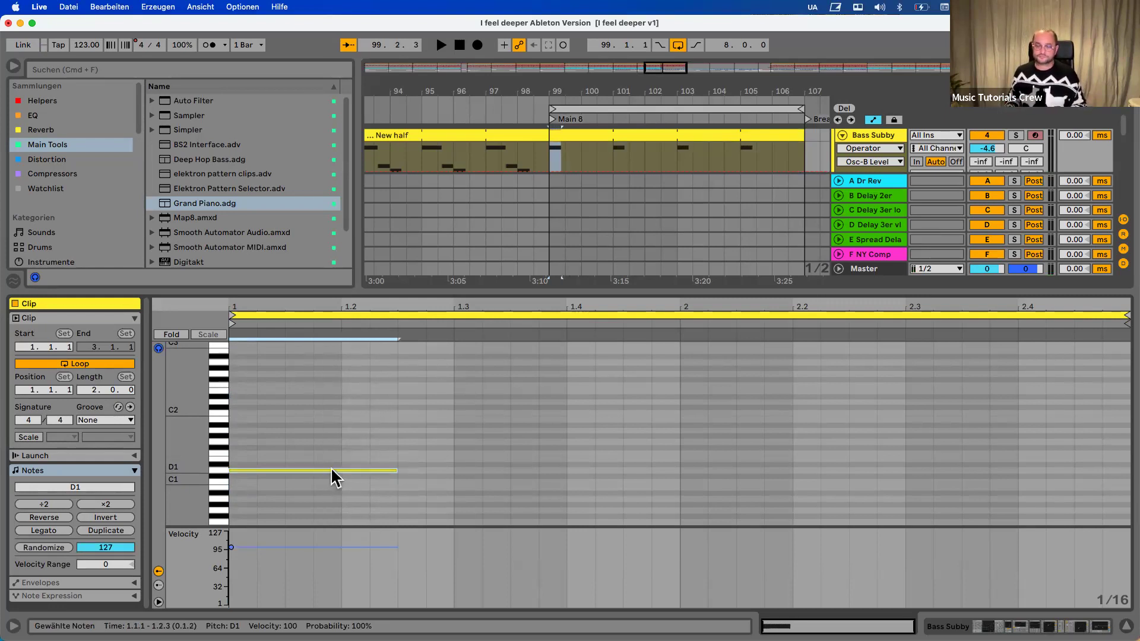
key("space")
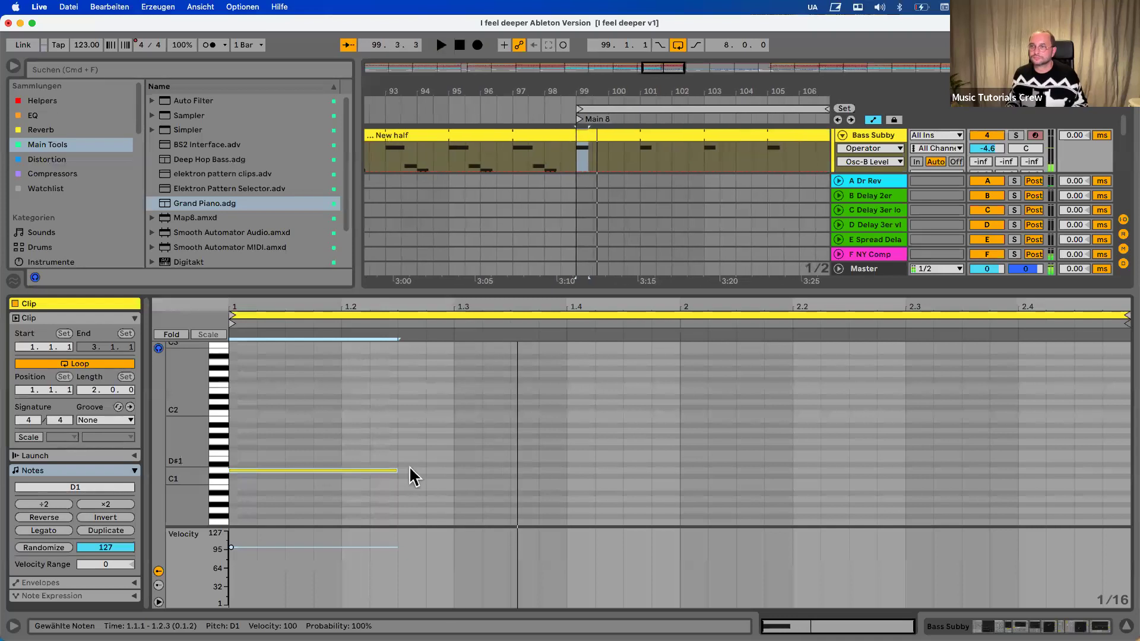
Add D1 notes from 1.2.3 to 1.3.3 and from 1.3.3 to 1.4.1, playing back the pattern after each
double_click(411, 470)
left_click_drag(425, 470, 502, 472)
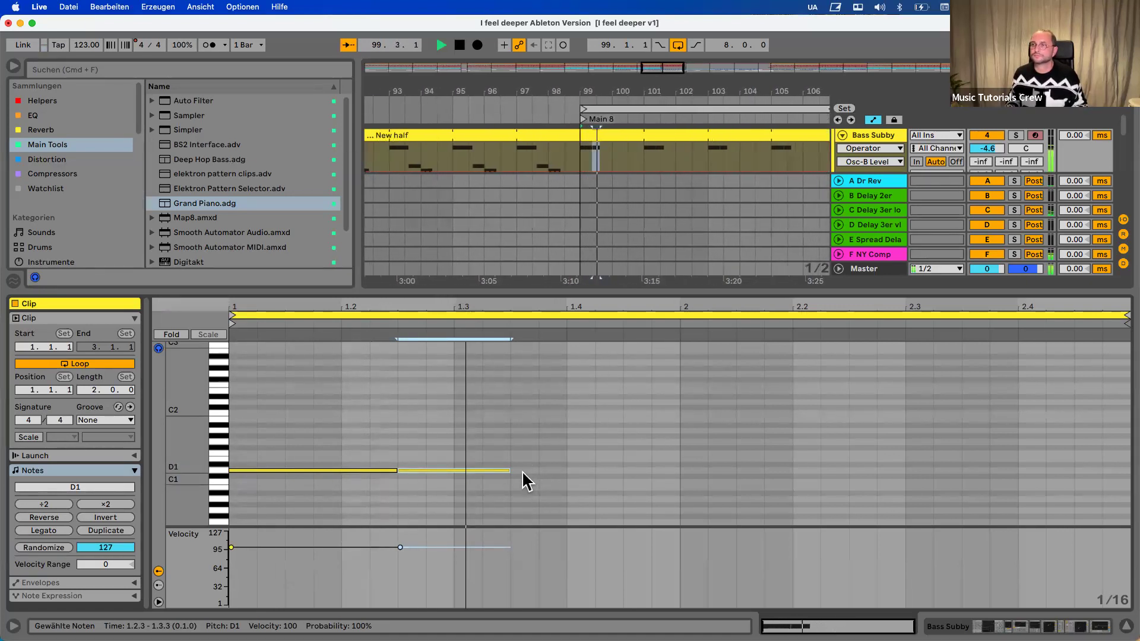
key("space")
double_click(522, 471)
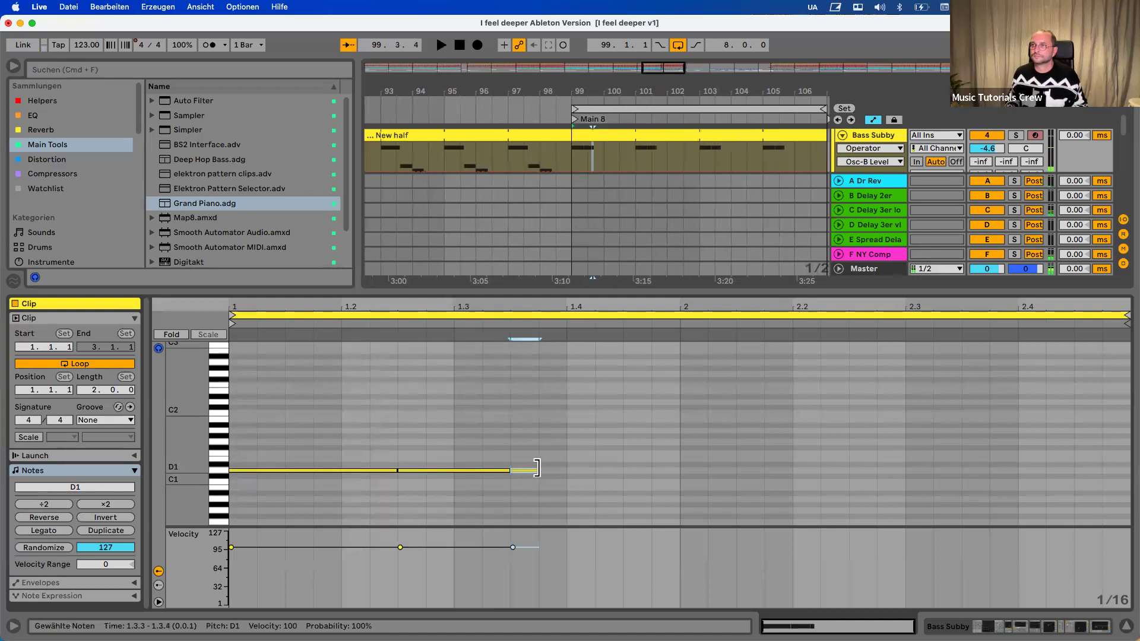
left_click_drag(536, 470, 567, 470)
key("space")
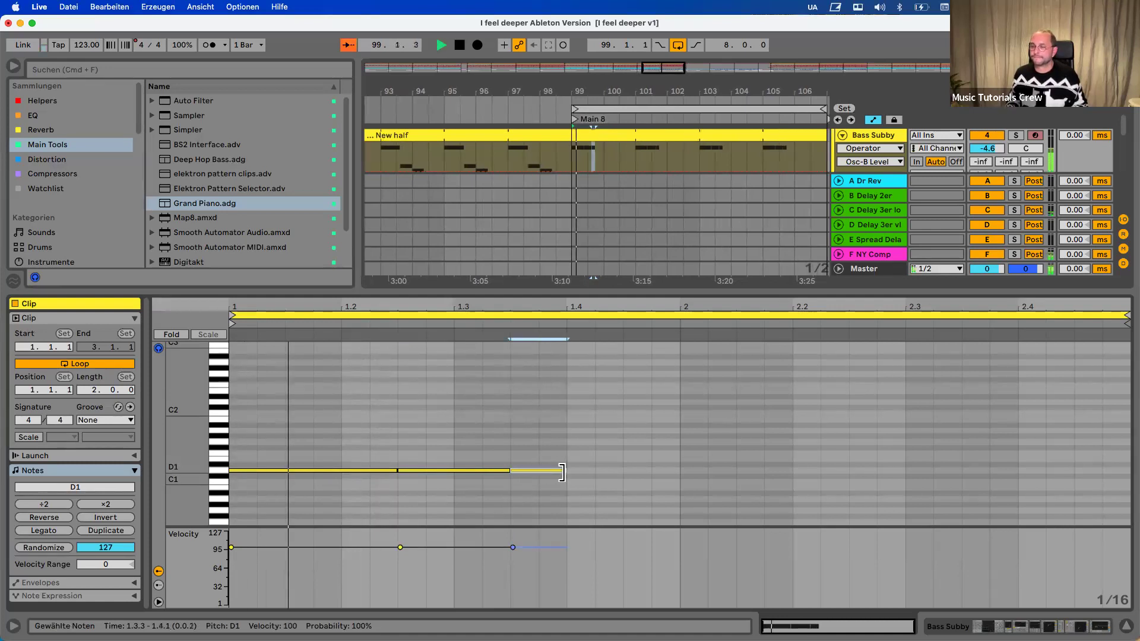
Add a fourth D1 note from 1.4.1 to 2.1.3 and listen to the pattern
key("space")
double_click(586, 471)
left_click_drag(594, 470, 736, 470)
key("space")
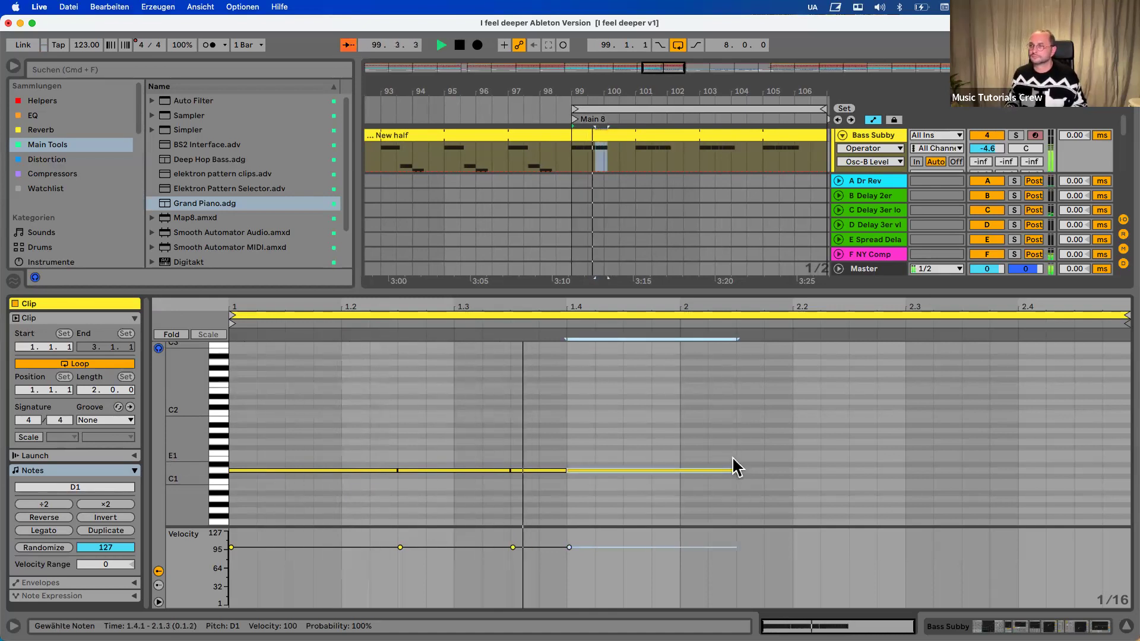
key("space")
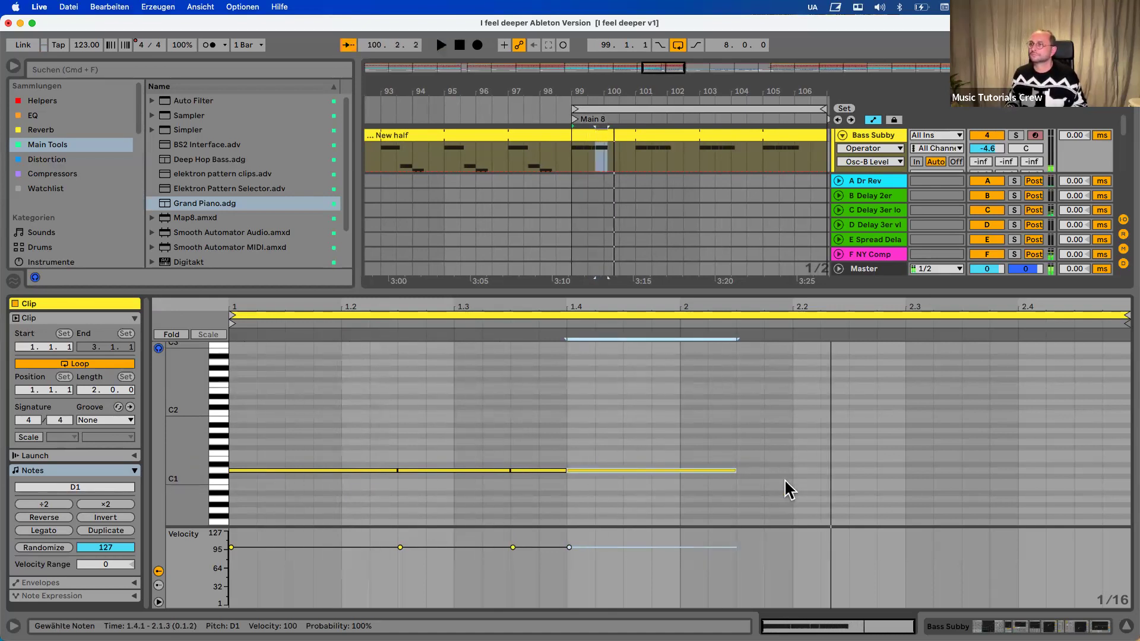
Fill 2.1.3 to 3.1.1 with D1 notes divided at 2.2.3 and 2.4.1, and extend the third note to 2.1.3
double_click(750, 470)
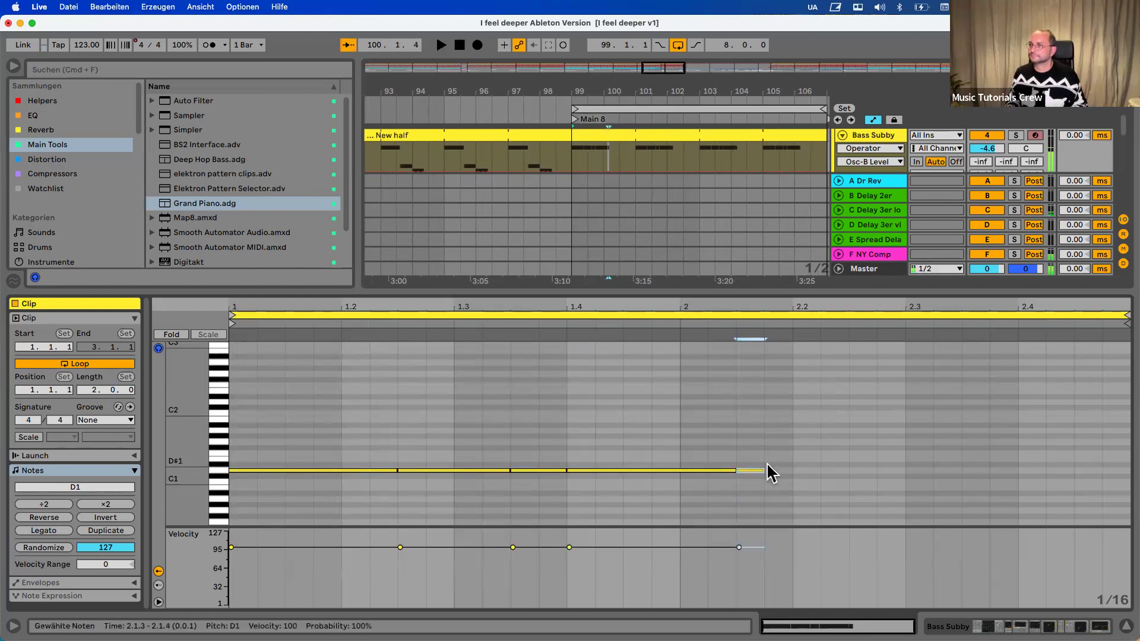
left_click(766, 468)
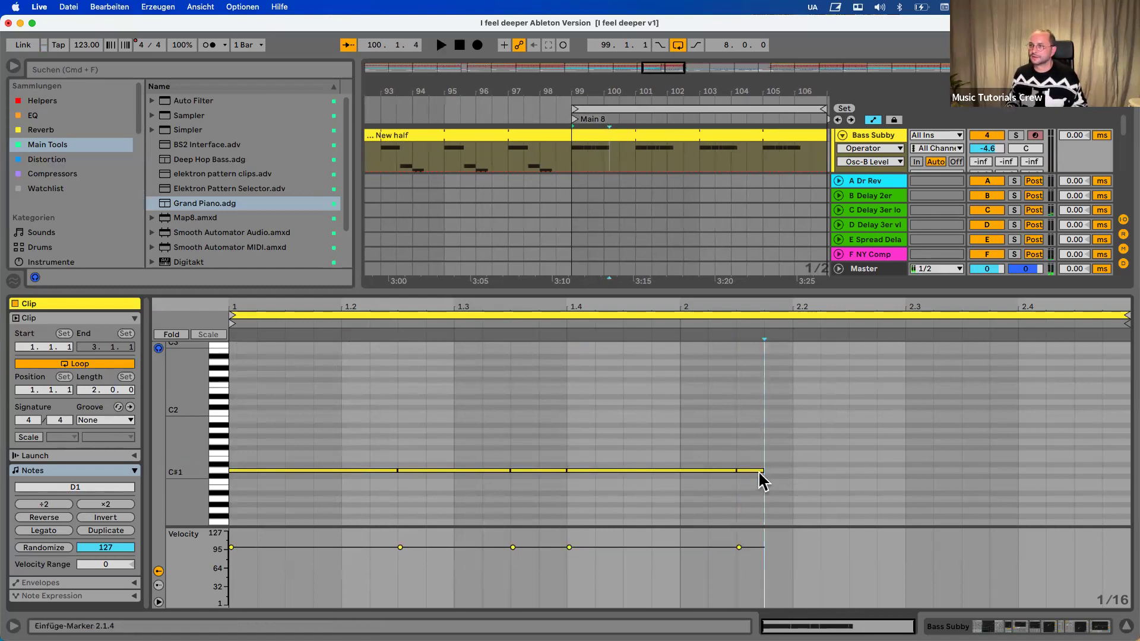
left_click_drag(761, 470, 1128, 471)
double_click(856, 465)
double_click(1028, 472)
key("space")
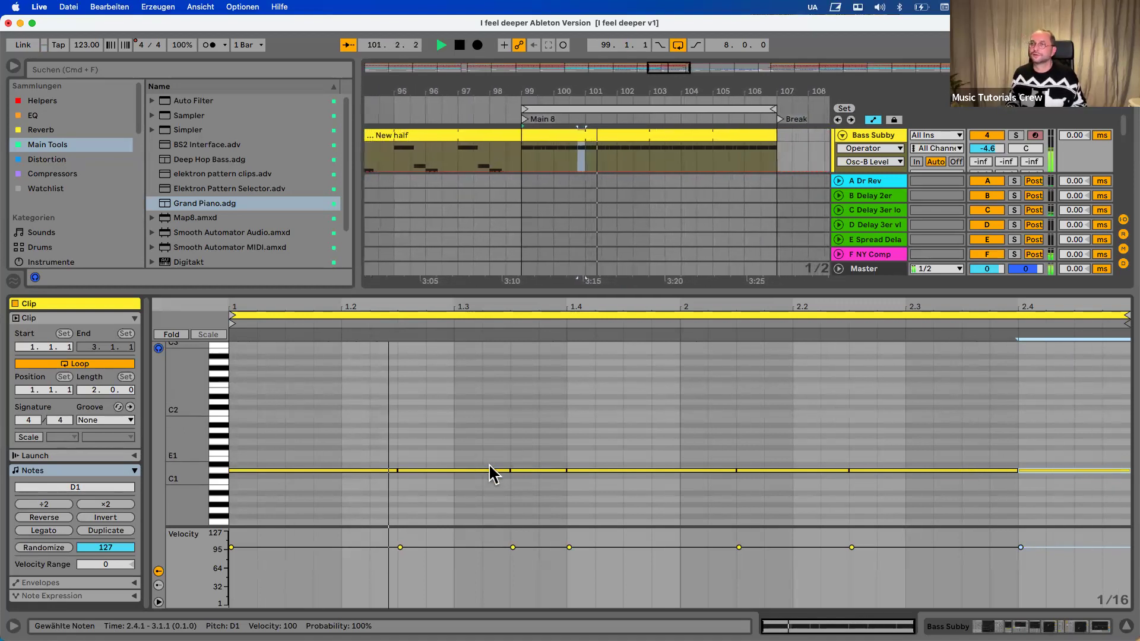
key("space")
left_click_drag(565, 470, 728, 450)
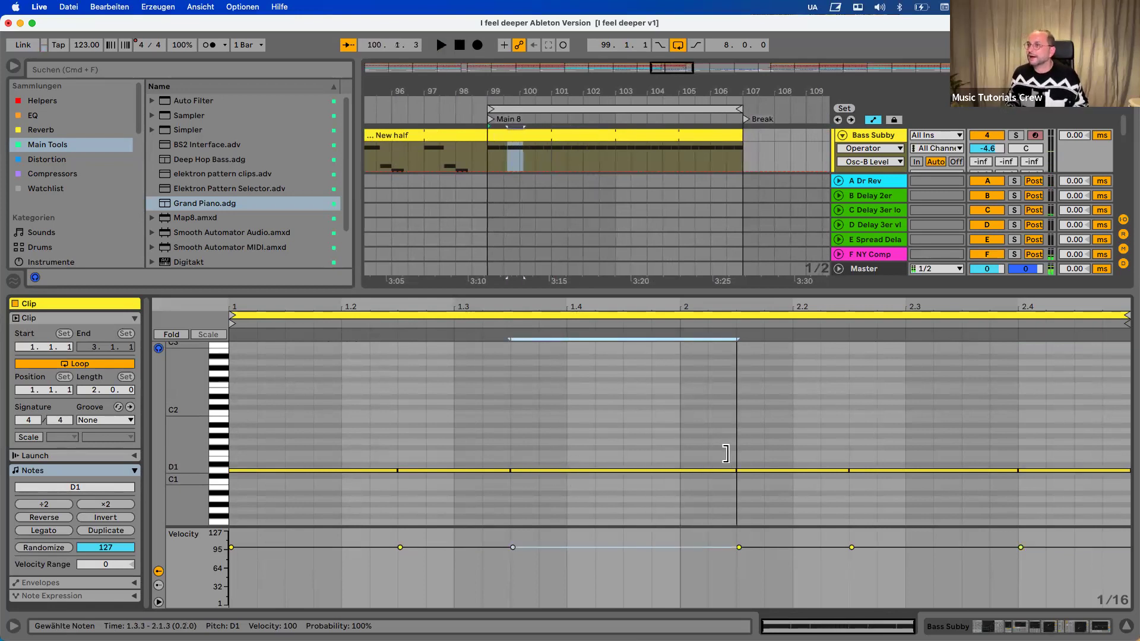
Copy the Main 8 clip from Bass Subby to Bass Plucky at bar 99 and play both basses together
left_click(576, 135)
scroll(576, 135, "down", 1)
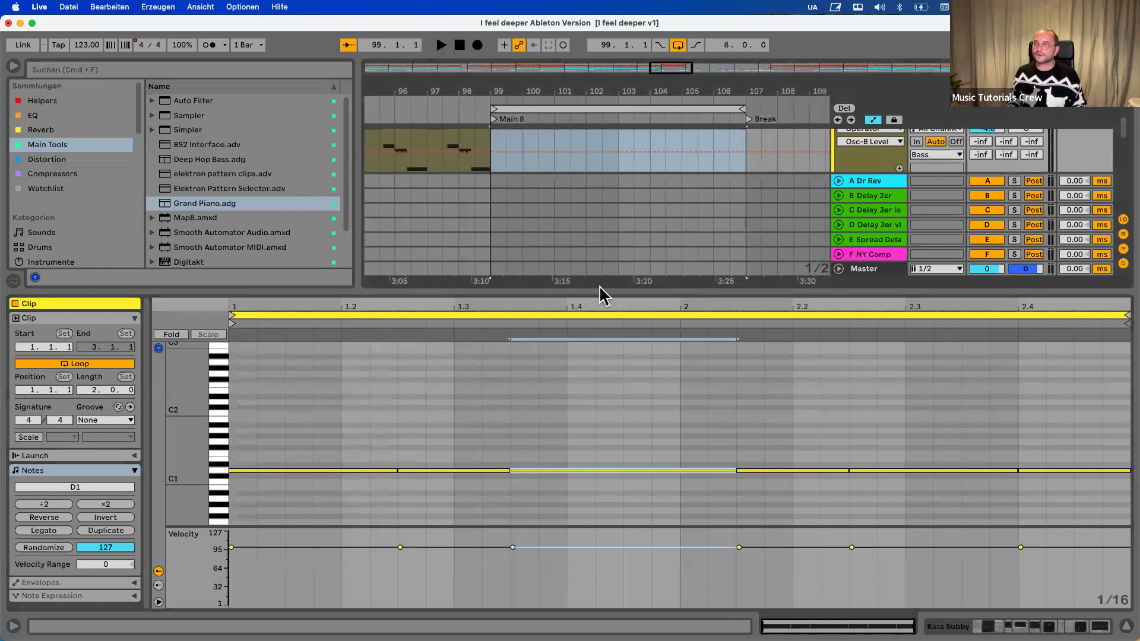
left_click_drag(593, 288, 590, 356)
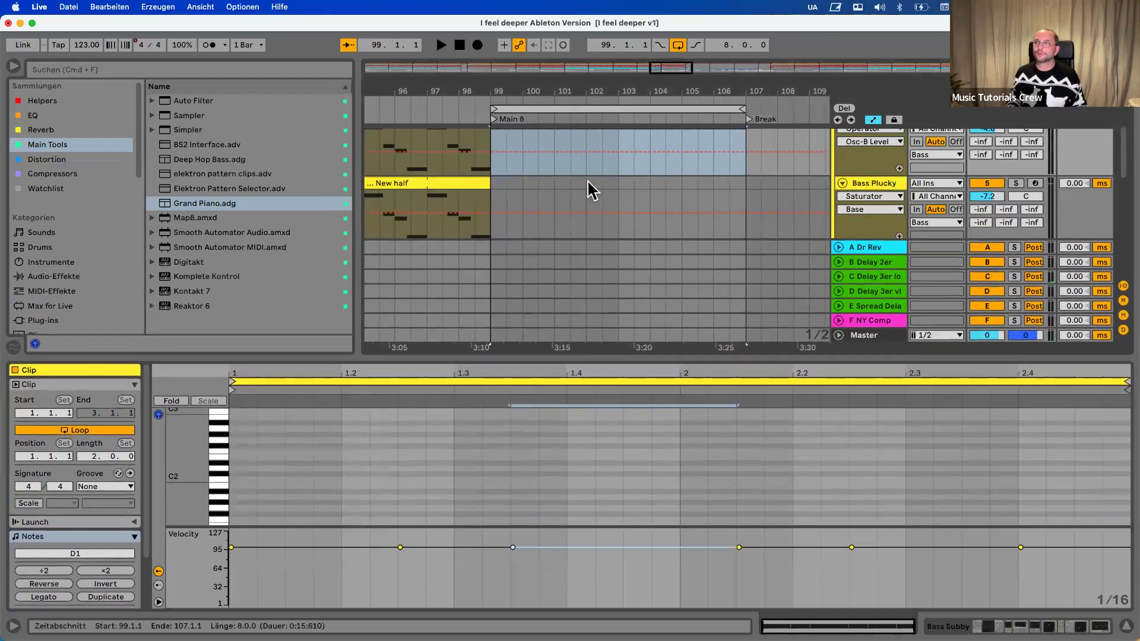
scroll(588, 186, "up", 1)
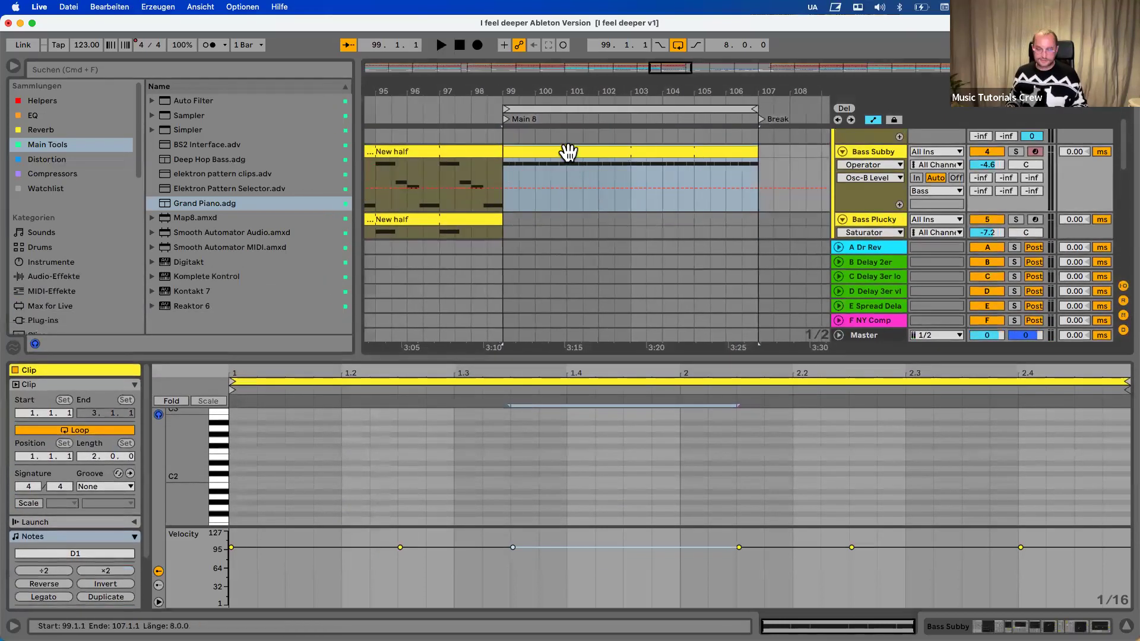
left_click(506, 225)
key("space")
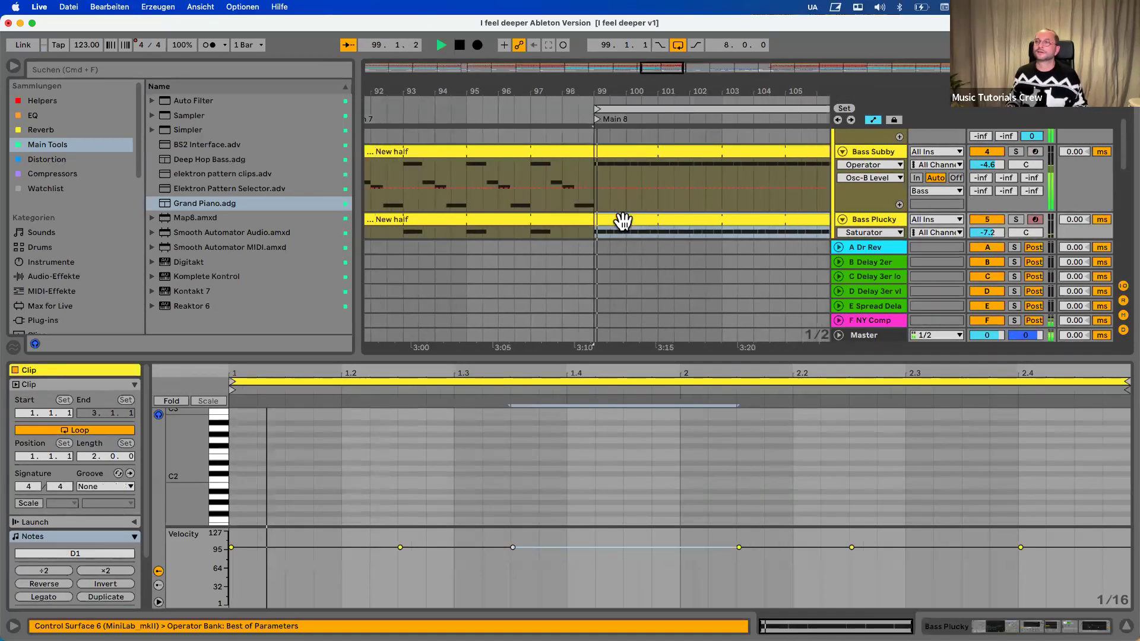
scroll(618, 483, "down", 2)
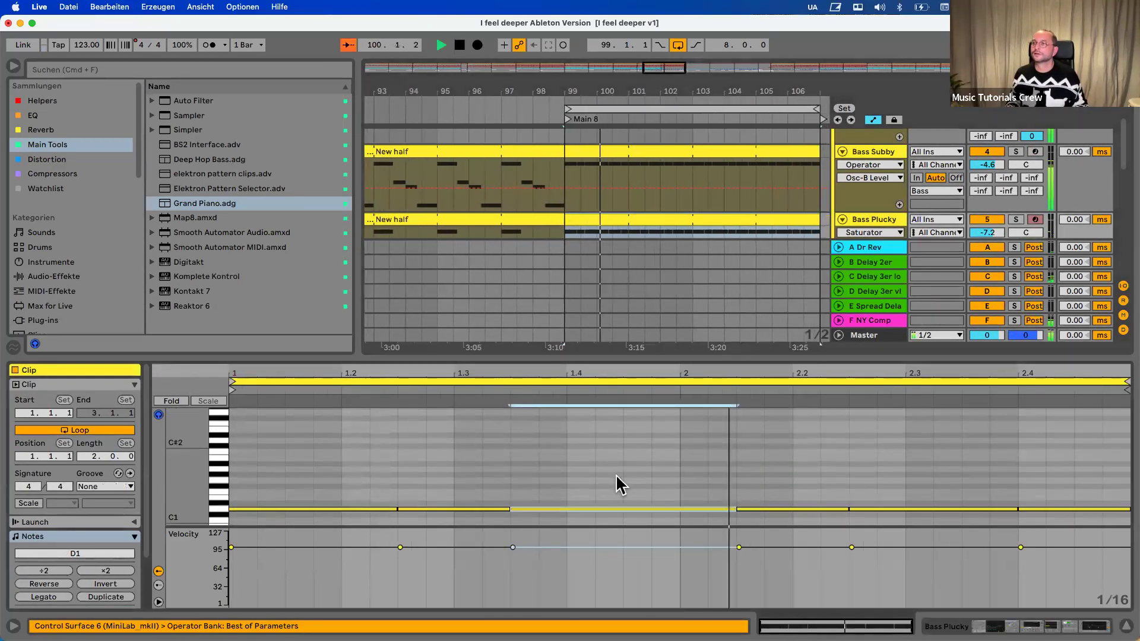
scroll(616, 476, "down", 2)
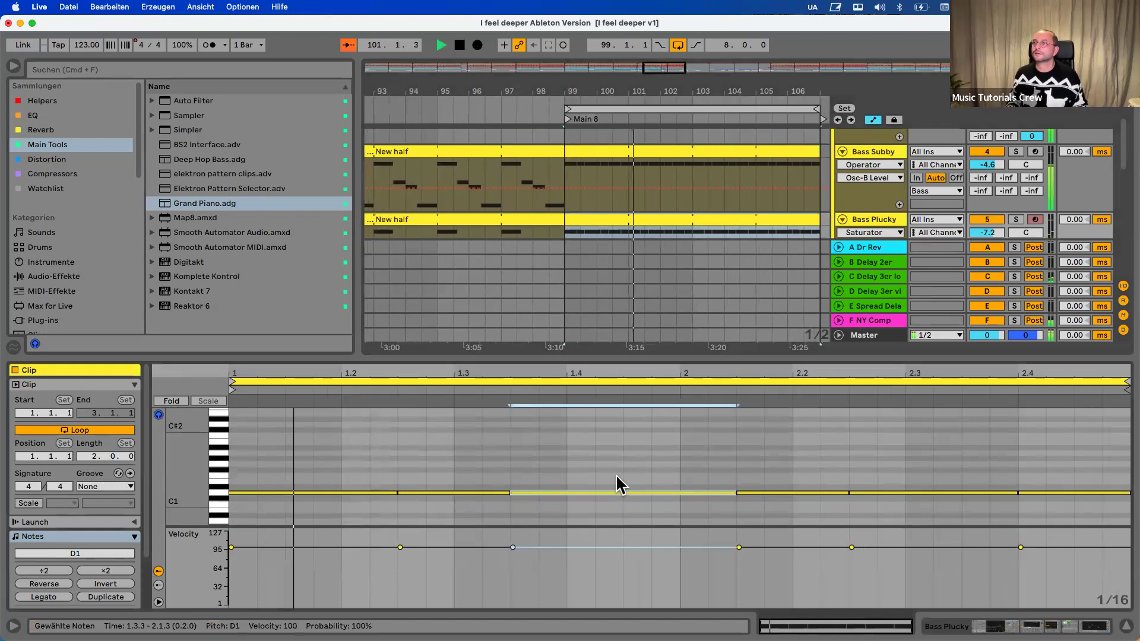
Turn off the Delay rack on Bass Plucky and mute the Bass Subby track
left_click(871, 219)
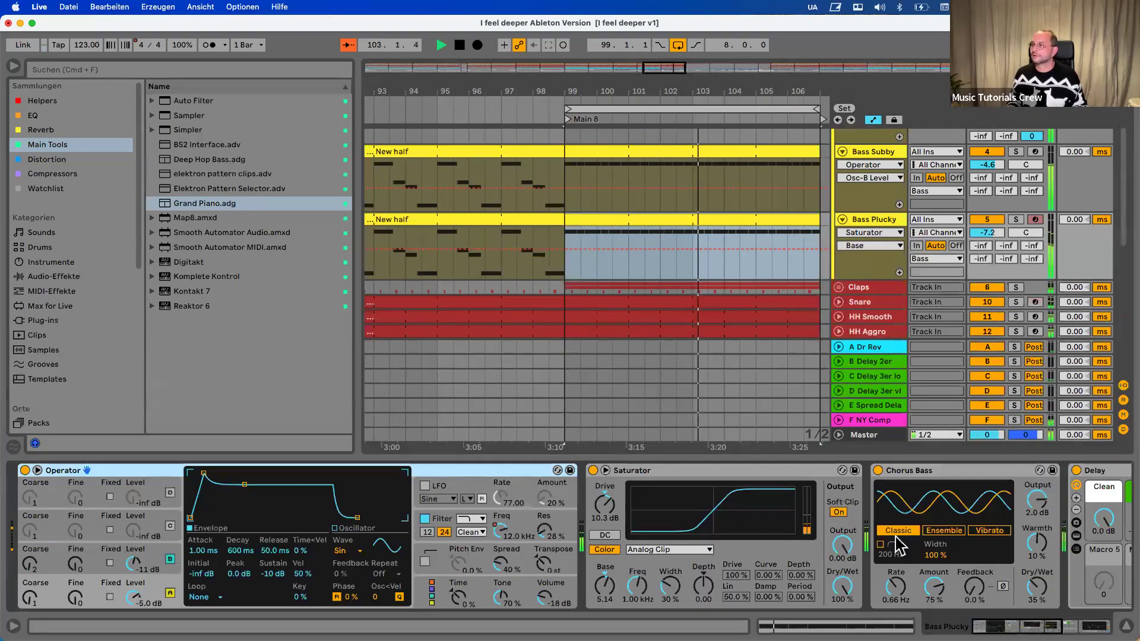
scroll(900, 546, "right", 10)
left_click(515, 469)
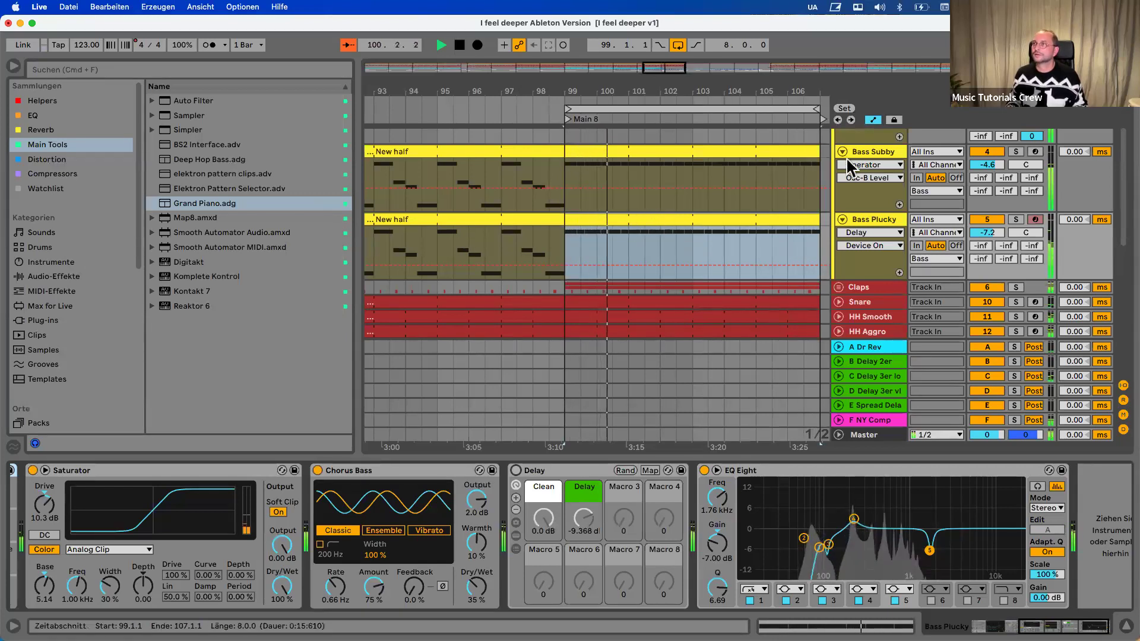
left_click(992, 153)
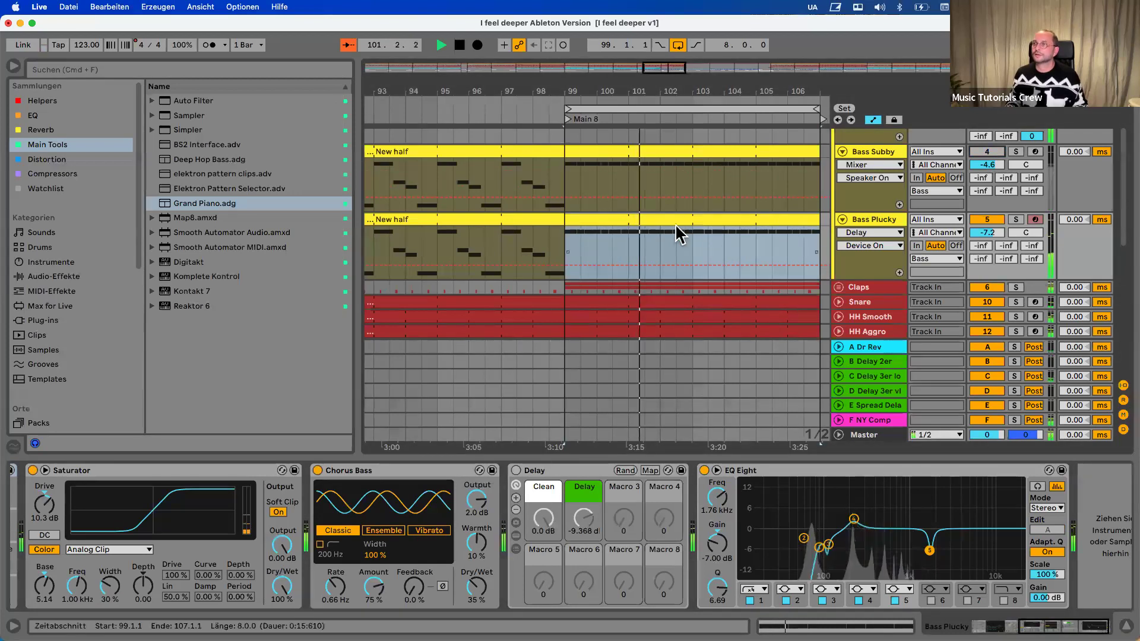
Listen to the repeated D1 pattern on Bass Plucky and open the notes of its Main 8 clip
key("space")
double_click(653, 218)
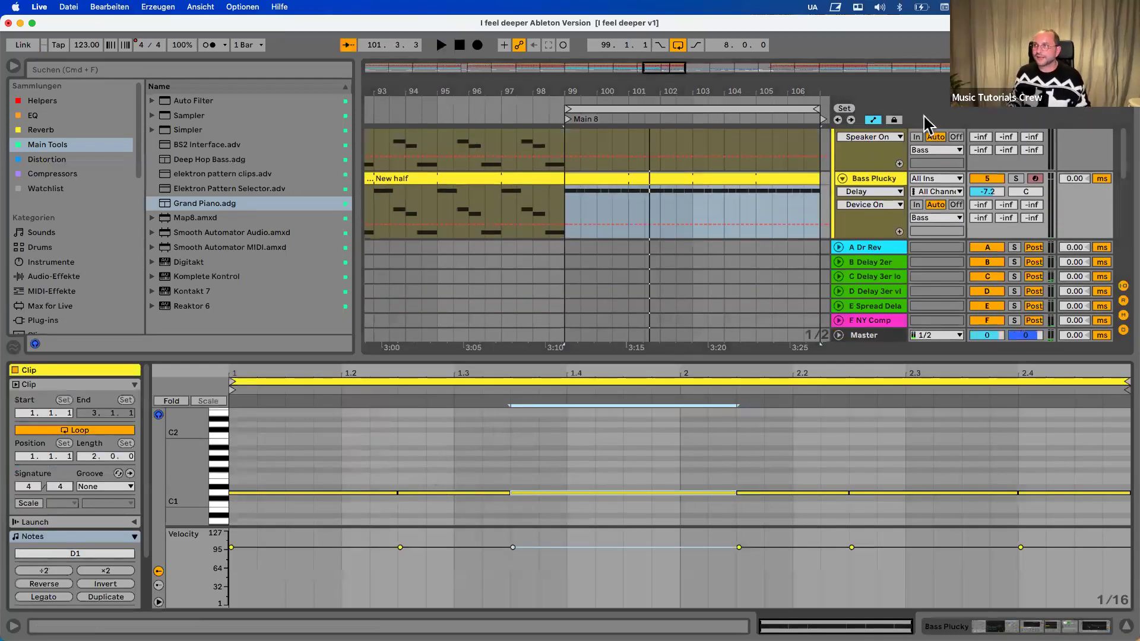
left_click(864, 179)
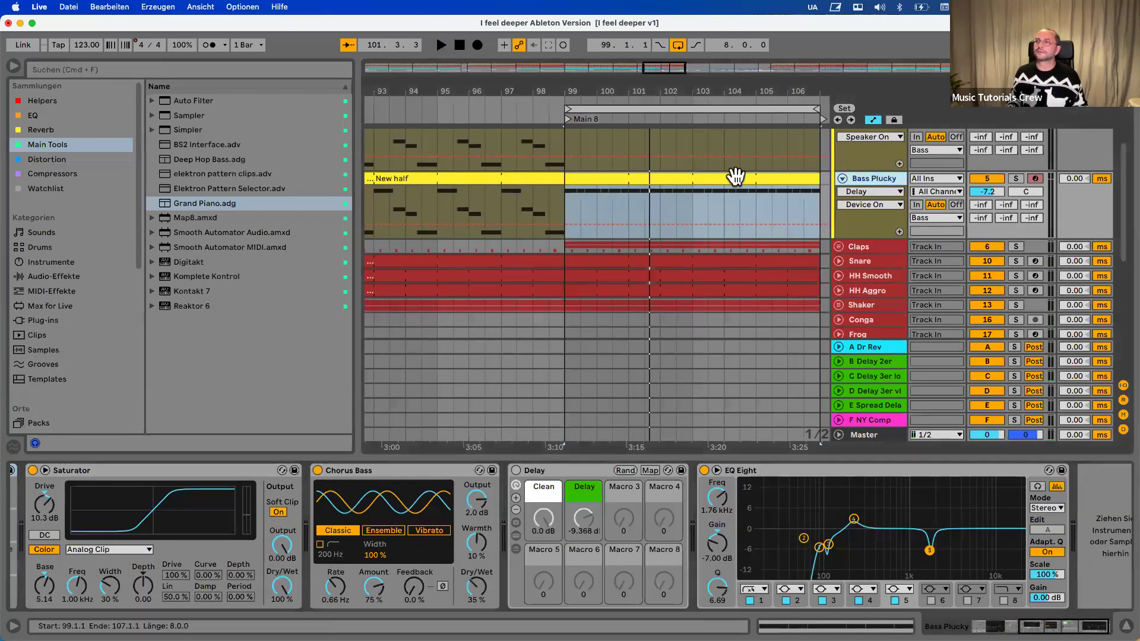
left_click(649, 181)
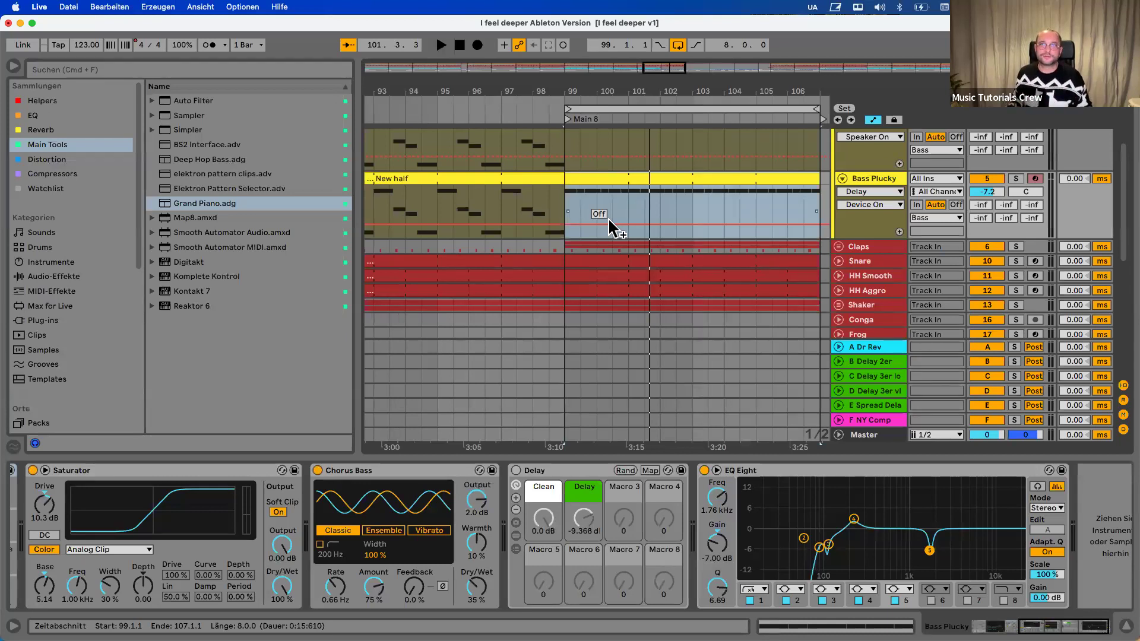
key("space")
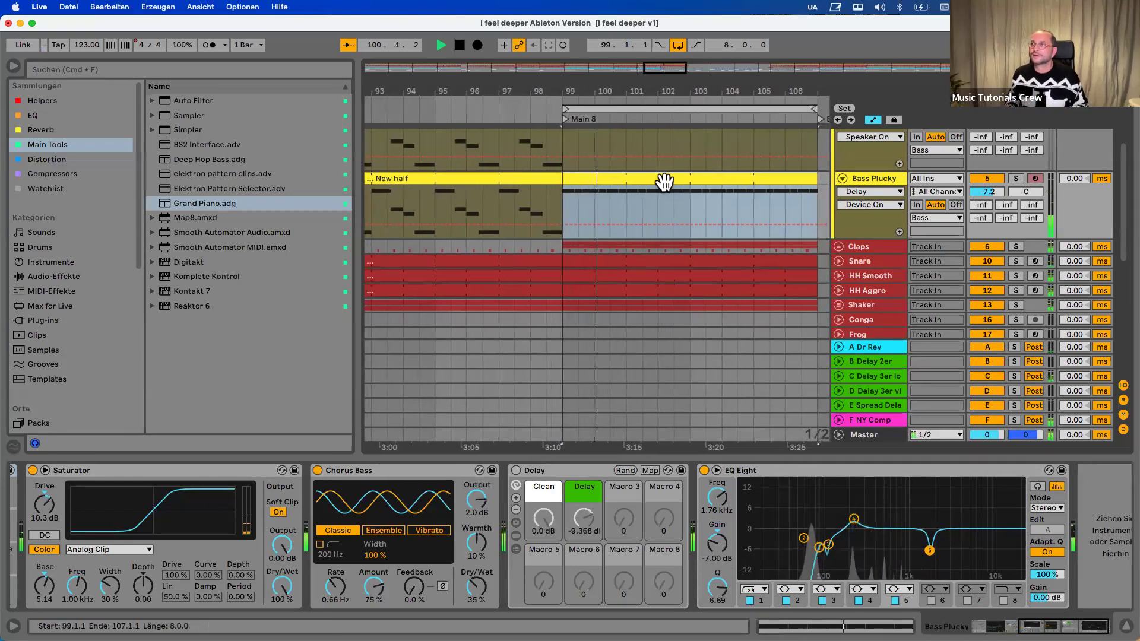
double_click(651, 181)
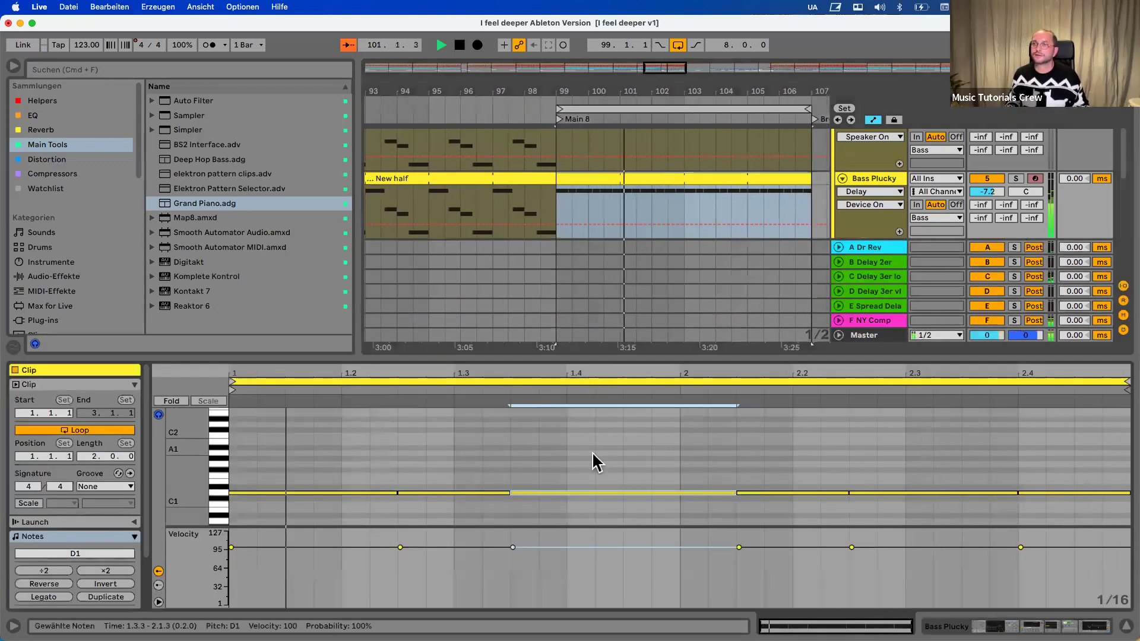
key("space")
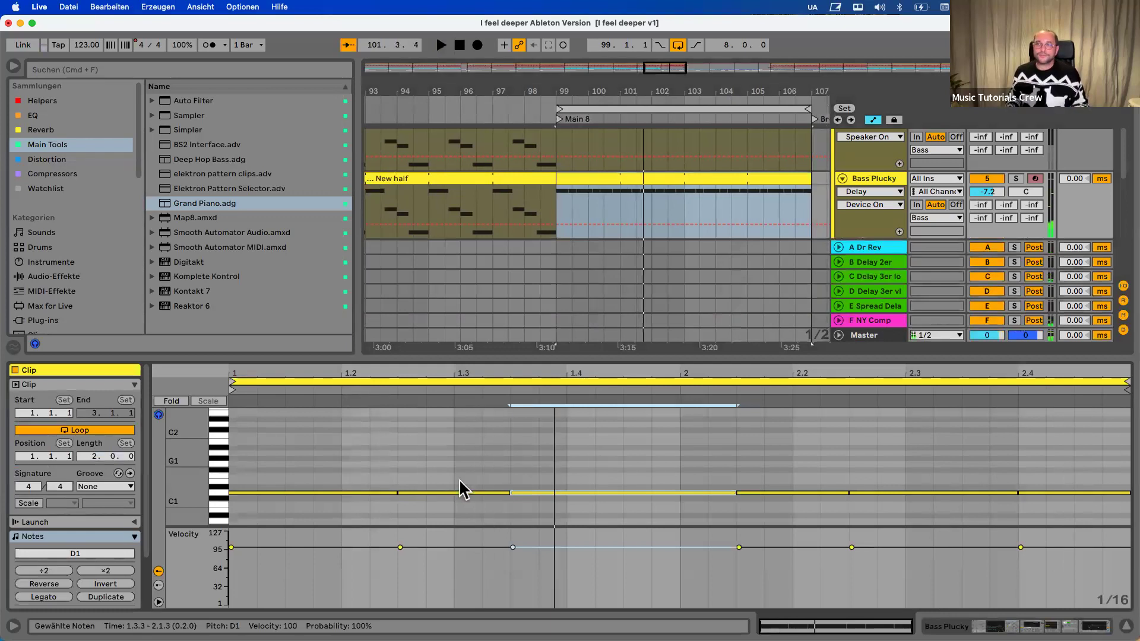
Raise the second bass note, at 1.2.3, to E1 and listen to the change
left_click(447, 491)
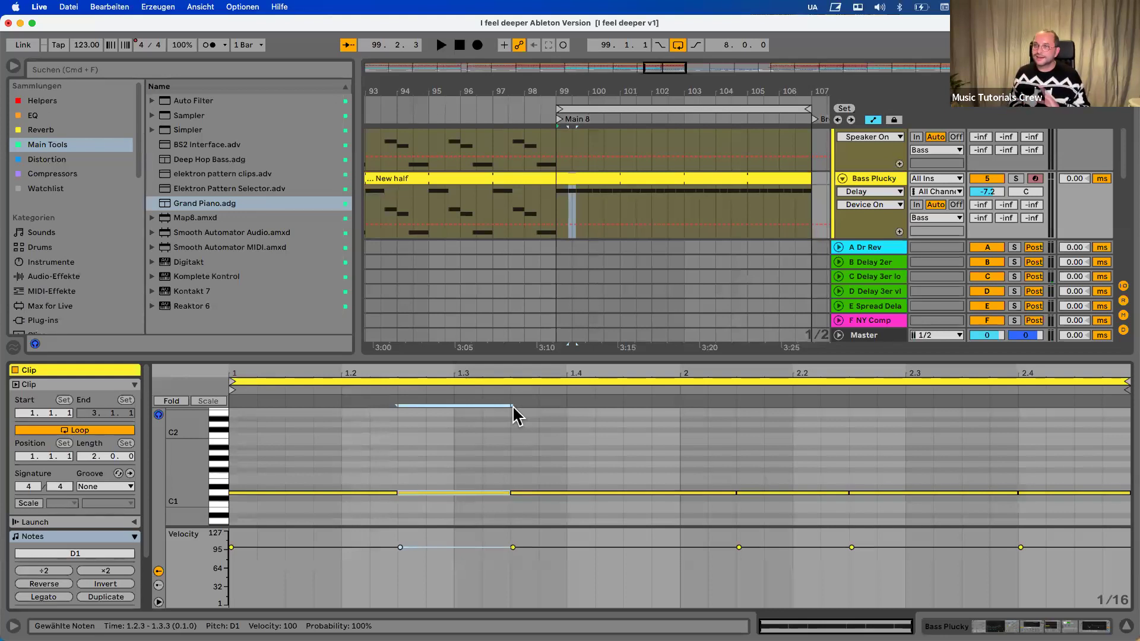
key("Up")
key("Up")
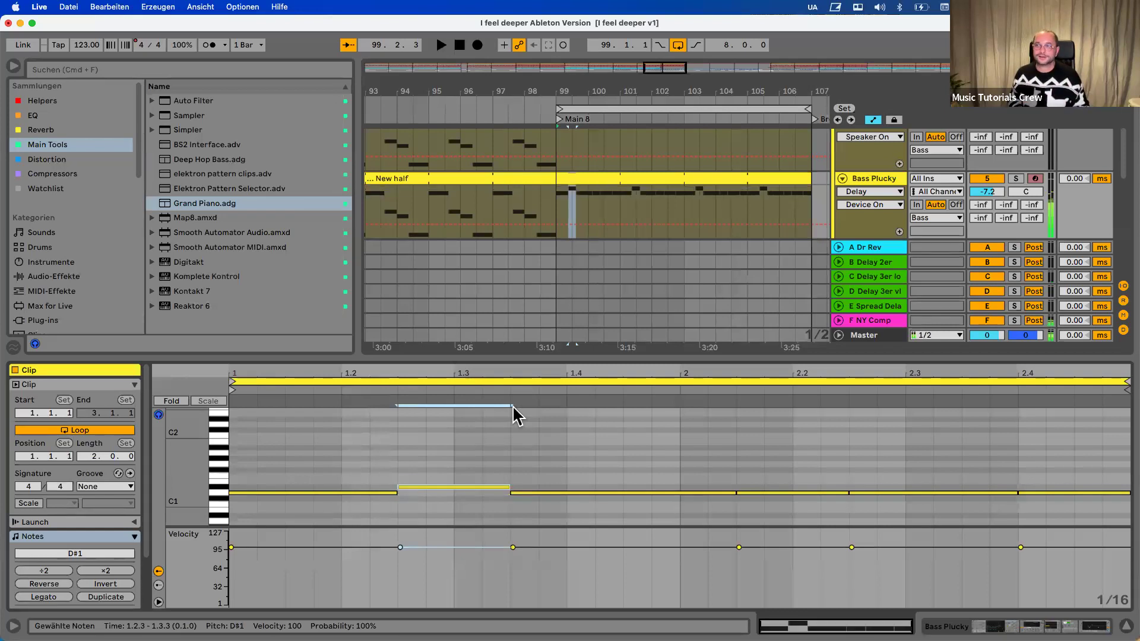
key("space")
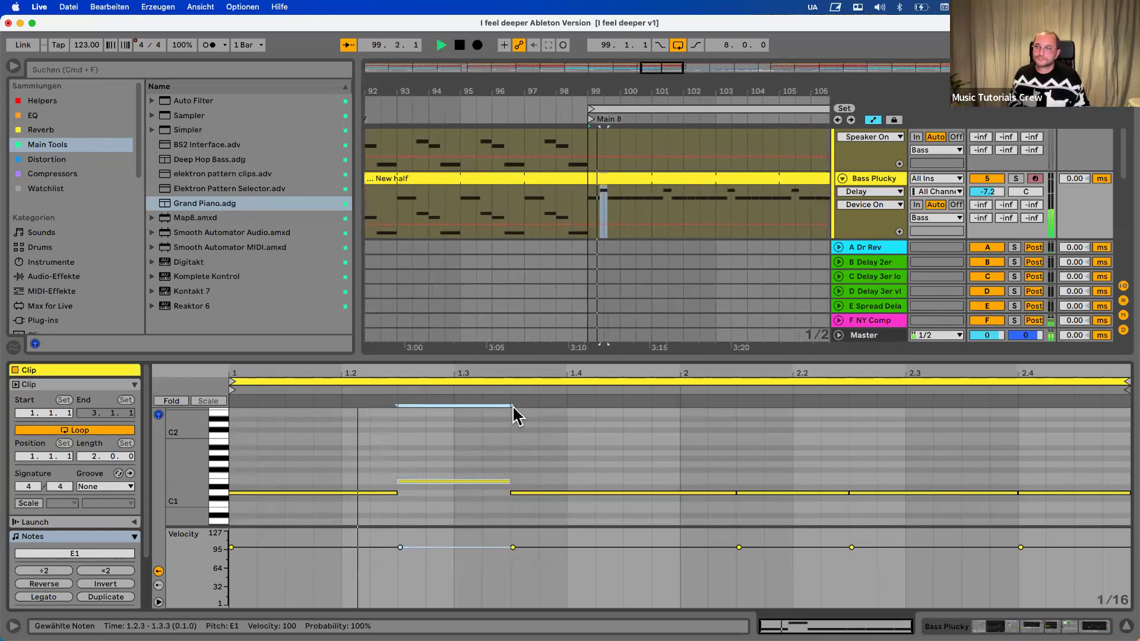
key("space")
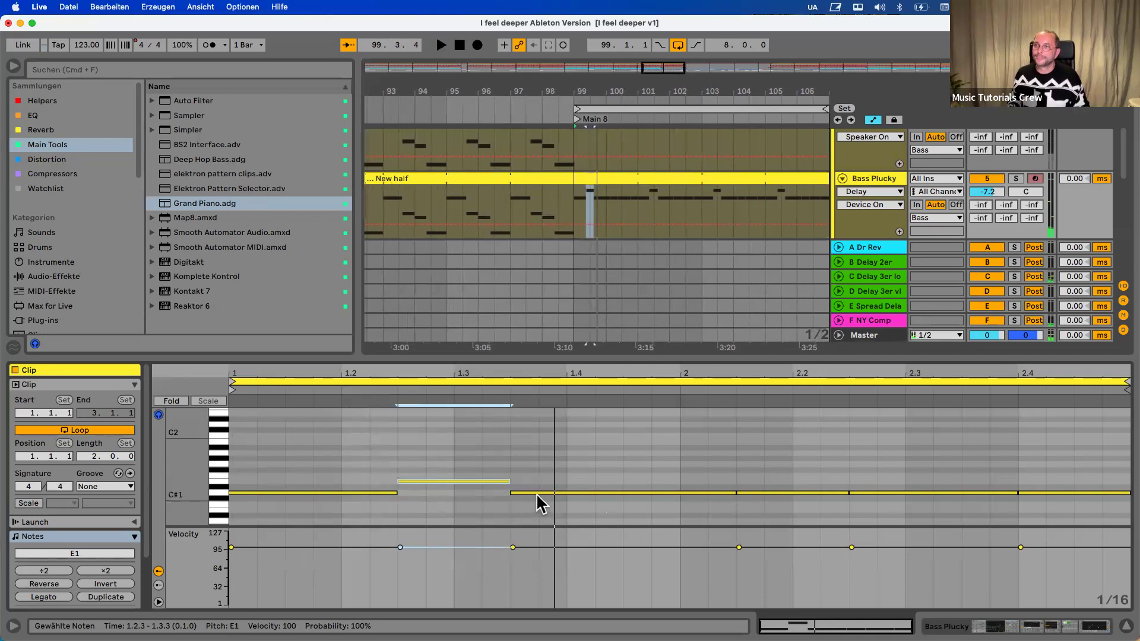
Raise the third bass note, from 1.3.3 to 2.1.3, to F1 and play the pattern
left_click(536, 493)
key("Up")
key("Up")
key("Up")
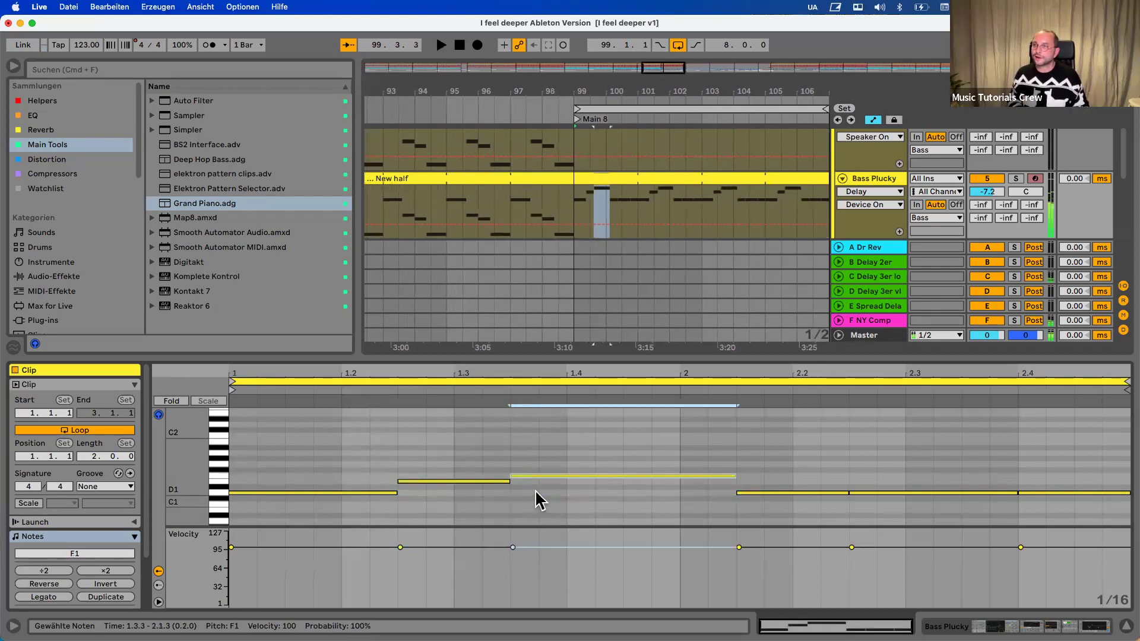
key("space")
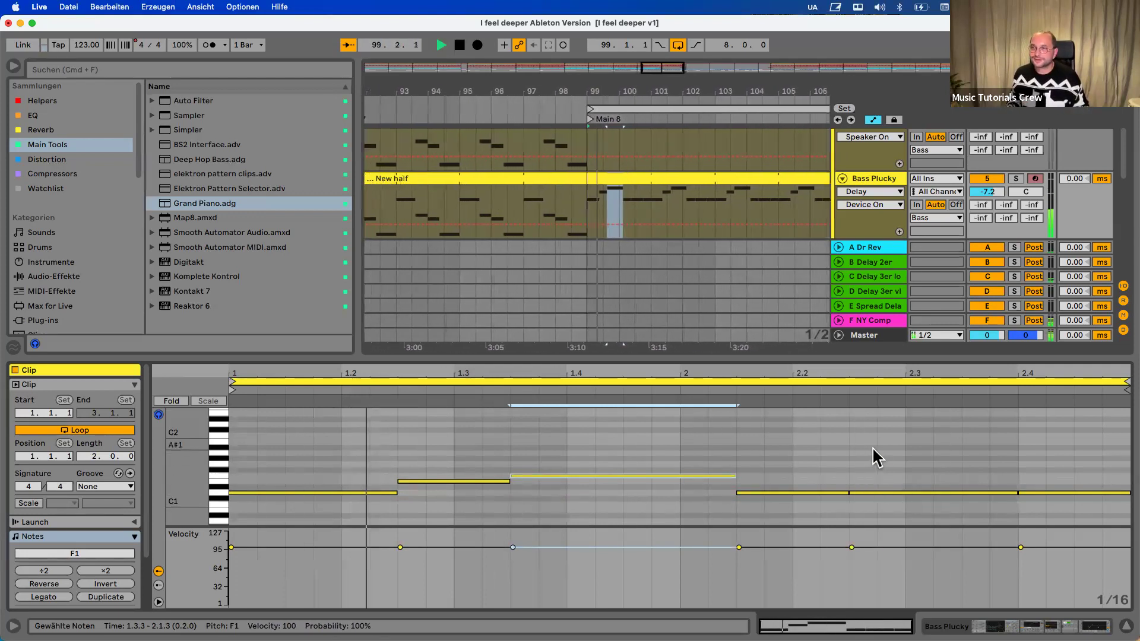
Lower the bass note from 2.2.3 to 2.4.1 by semitones to A#0, auditioning the pitches along the way
left_click(896, 491)
key("Down")
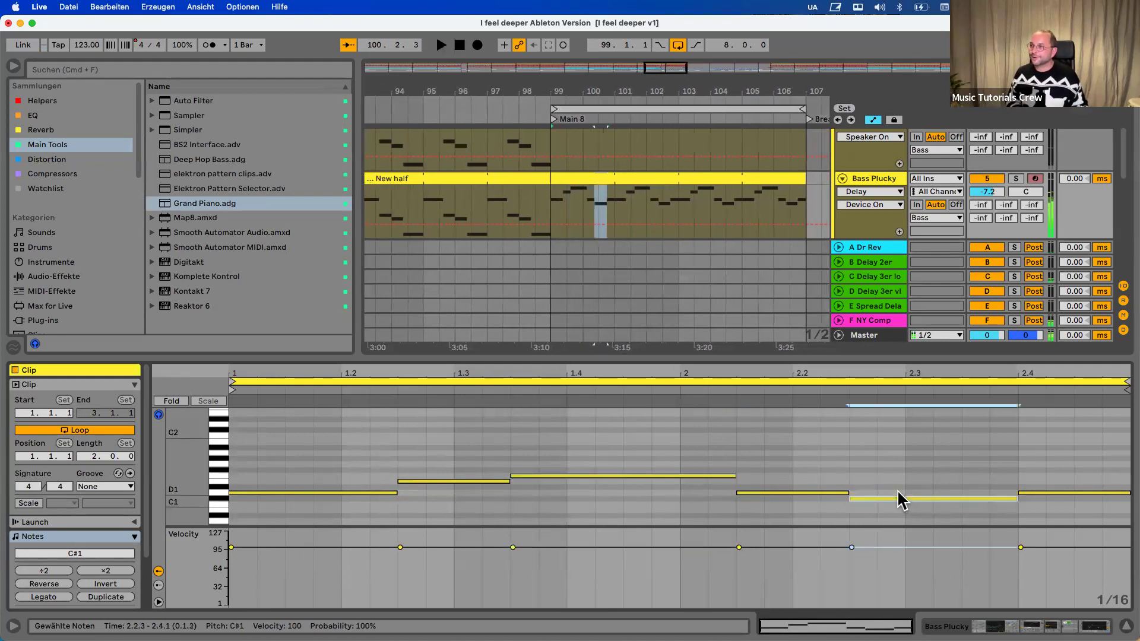
key("space")
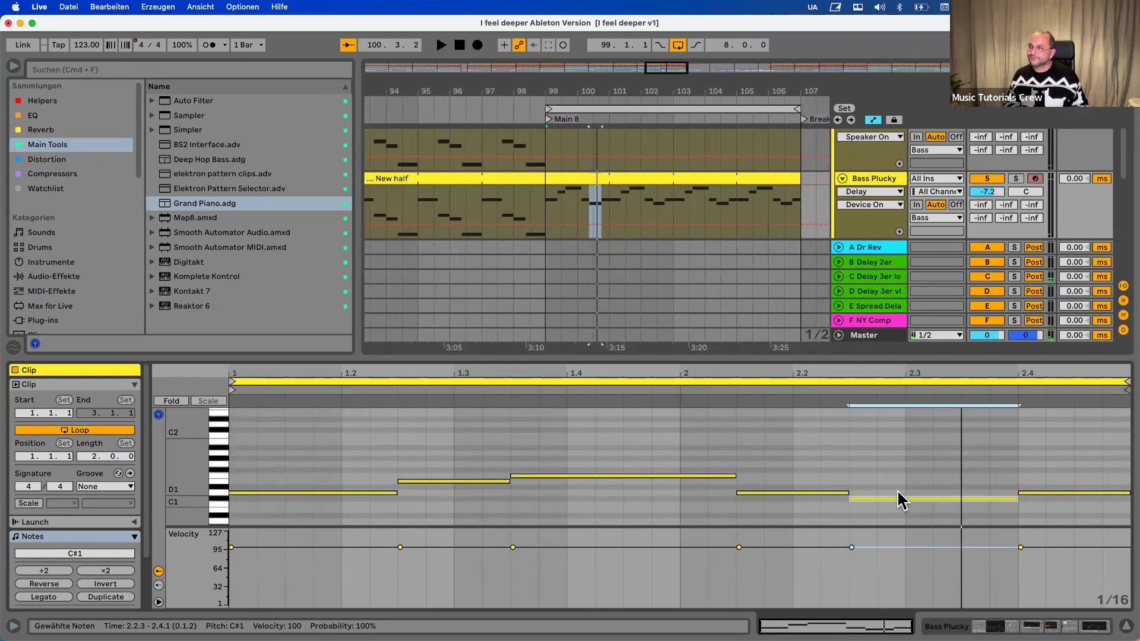
key("Down")
key("space")
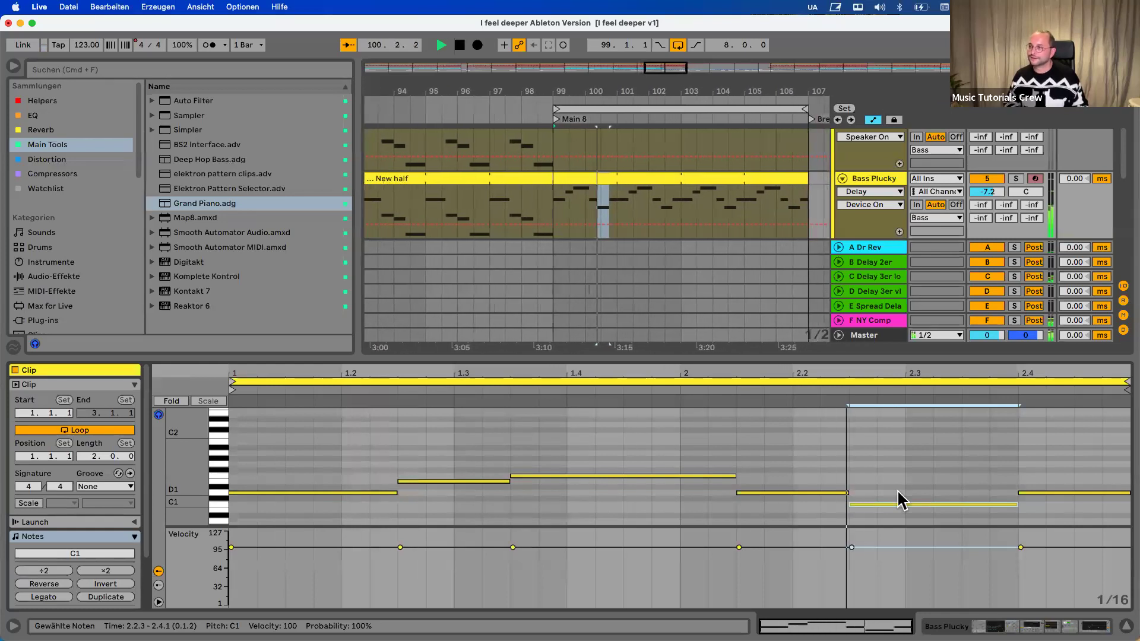
key("Down")
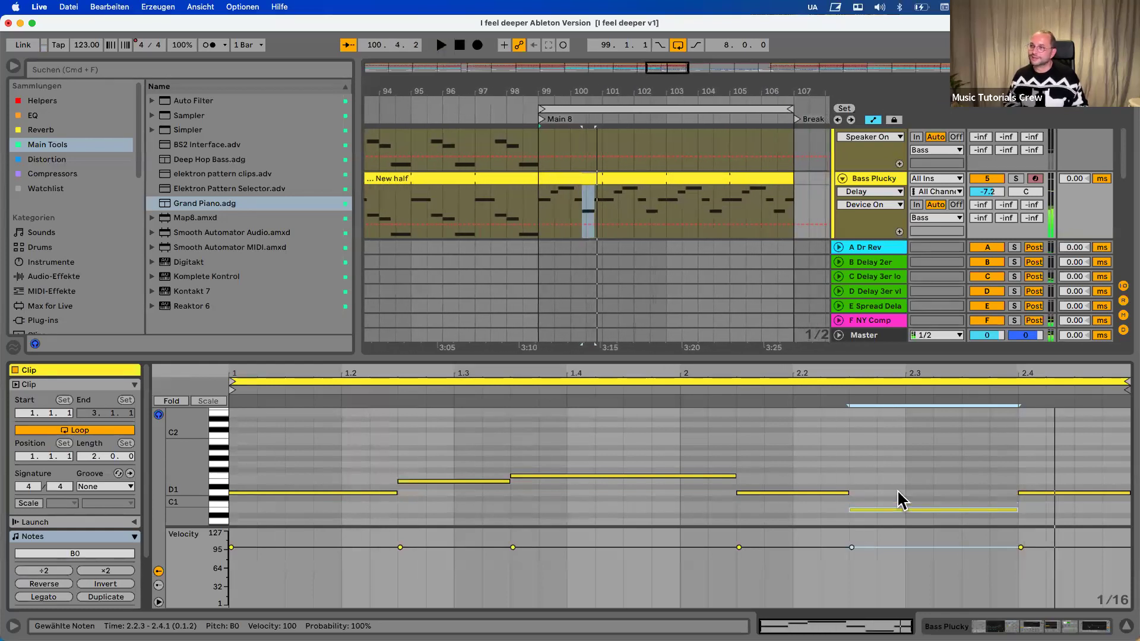
key("space")
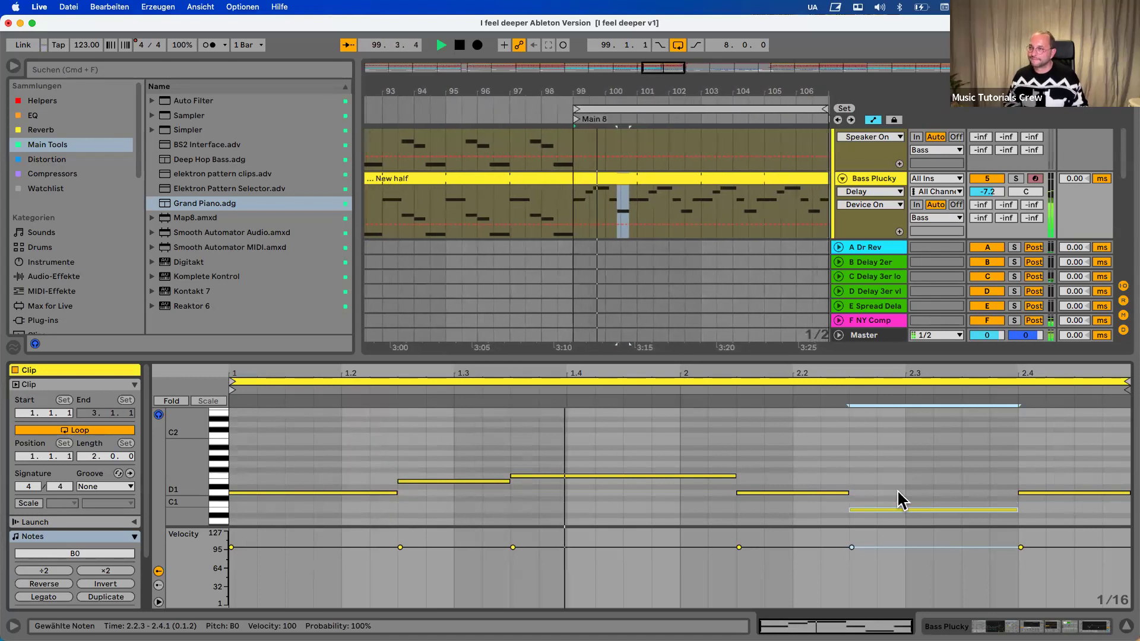
key("space")
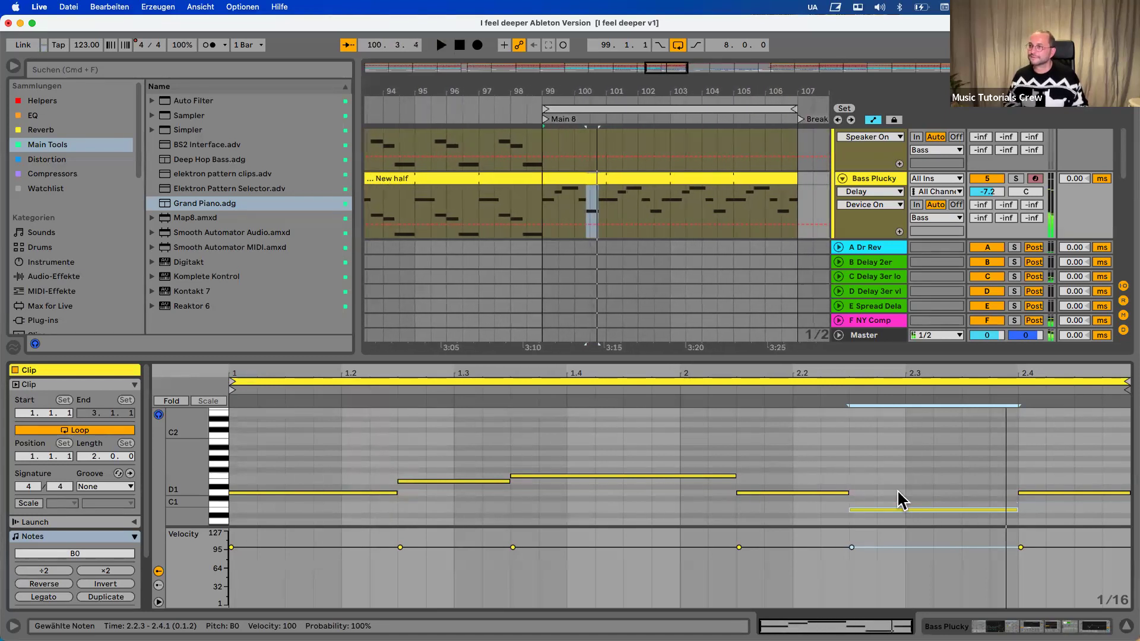
key("Down")
key("space")
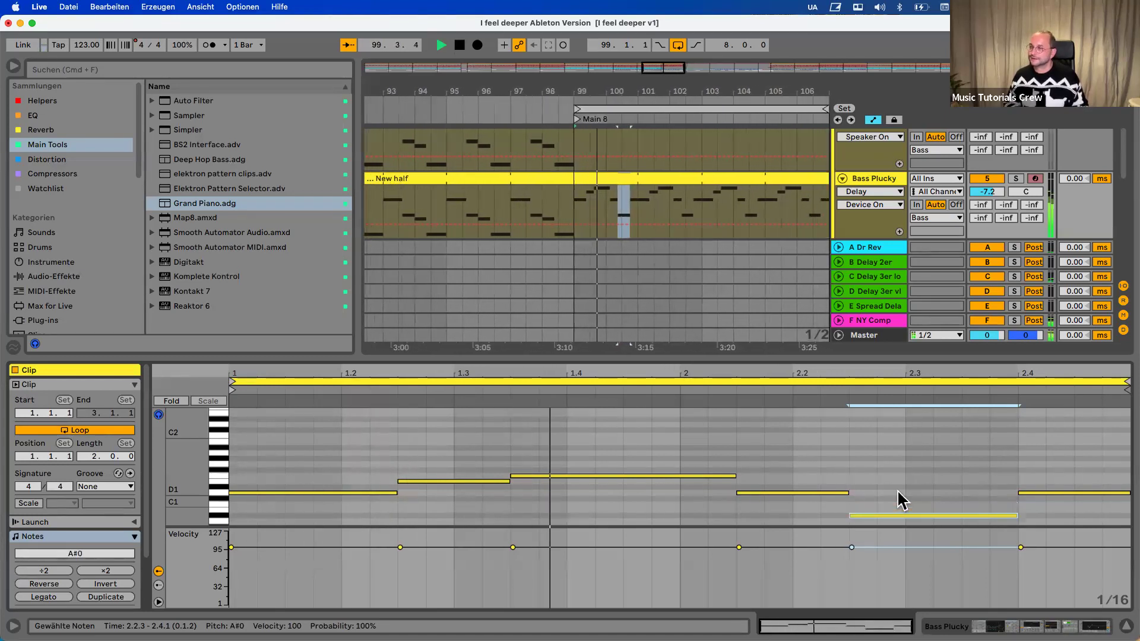
key("space")
Lower the last bass note, from 2.4.1 to 3.1.1, to A0 and play the finished bassline
scroll(985, 460, "down", 2)
scroll(985, 460, "down", 1)
left_click(1059, 451)
key("Down")
key("Down")
key("Down")
key("Down")
key("Down")
key("space")
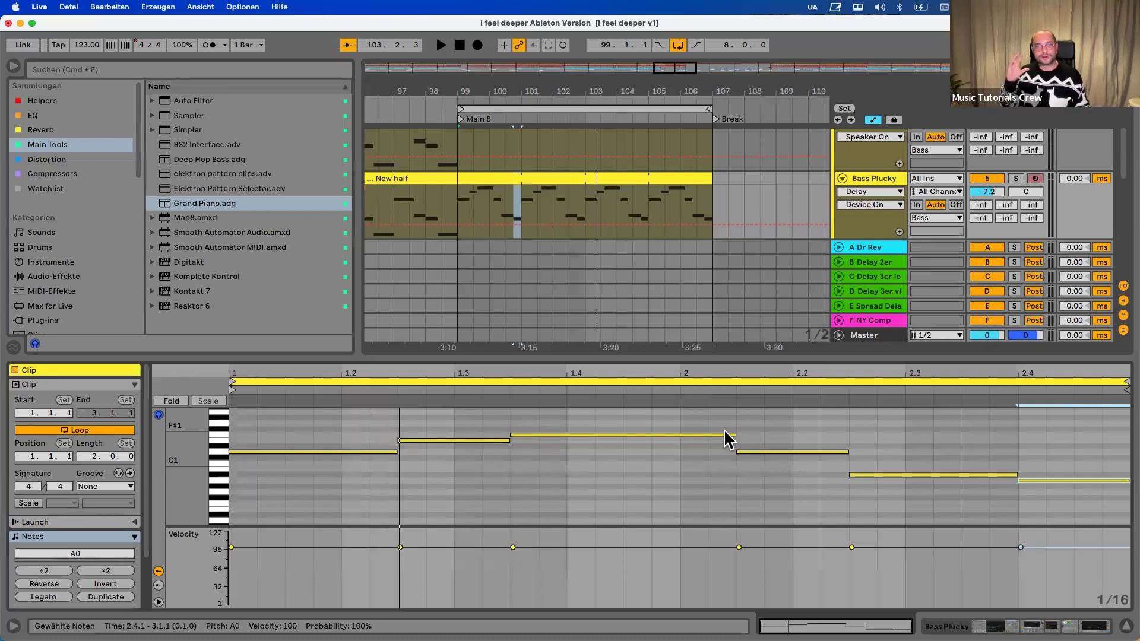
Copy the Main 8 clip from Bass Plucky over the Bass Subby clip at bar 99
scroll(584, 277, "up", 1)
scroll(584, 279, "up", 1)
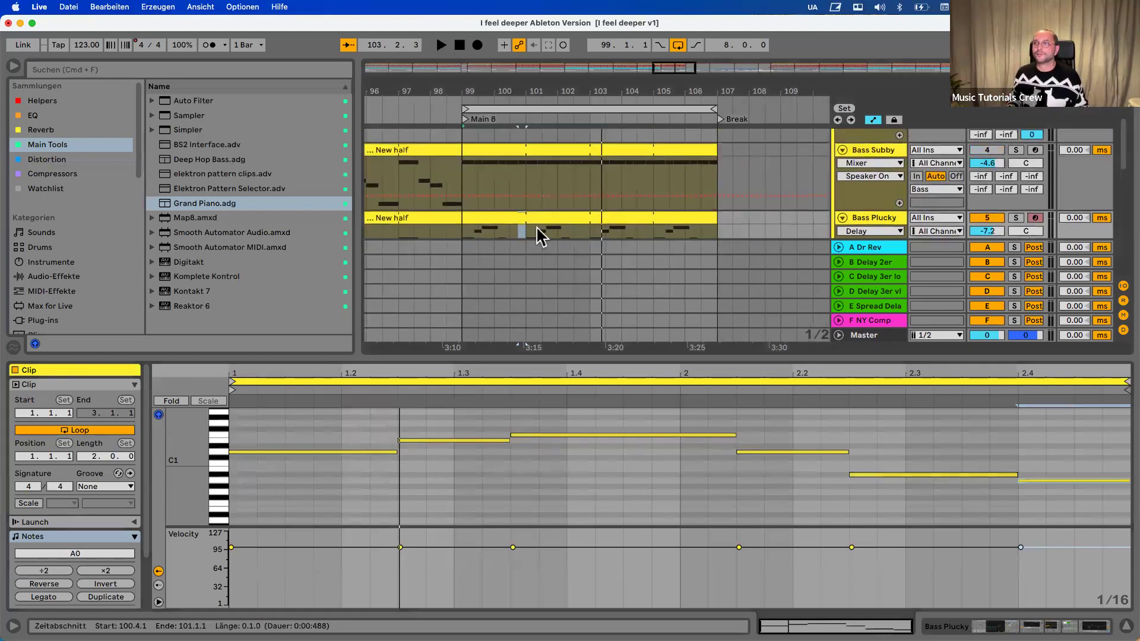
left_click(533, 217)
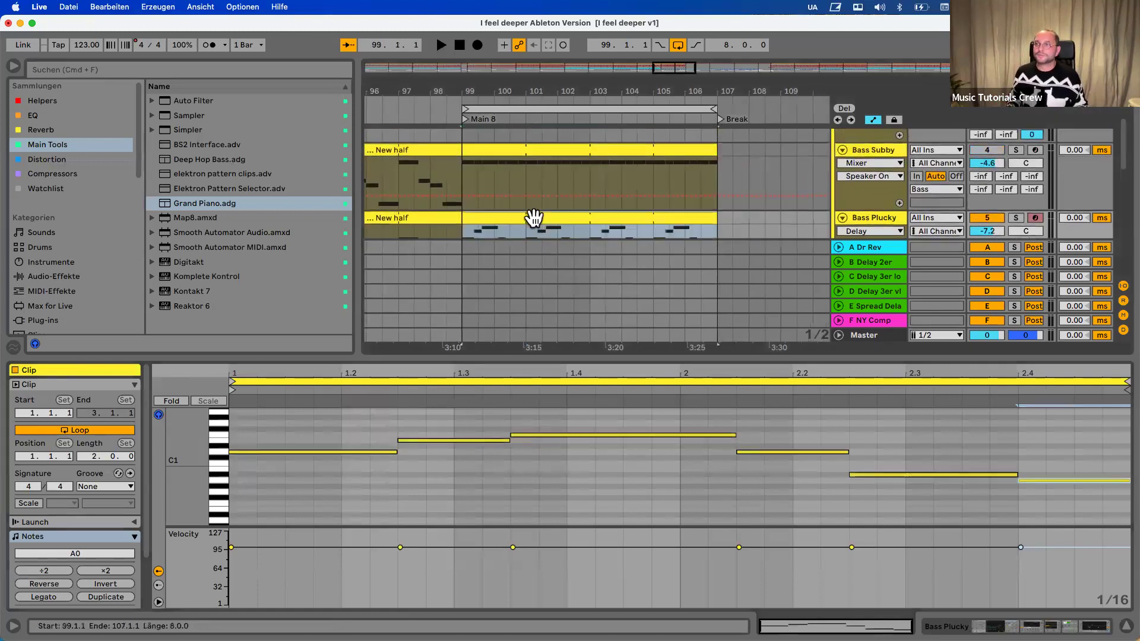
left_click(469, 163)
key("super+f")
left_click(472, 171)
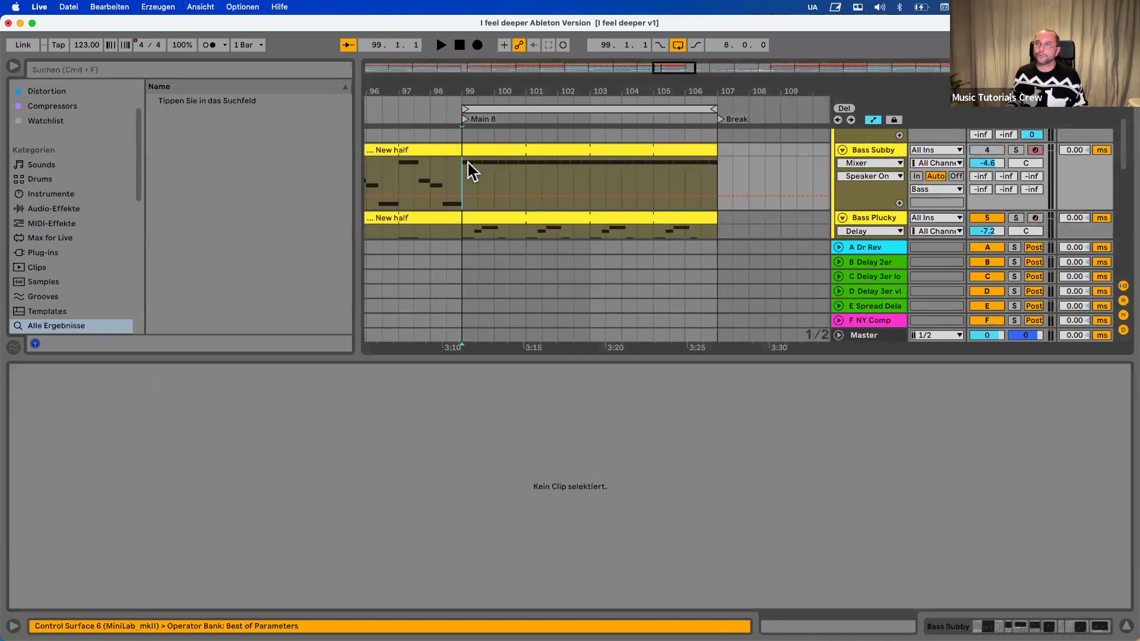
key("super+v")
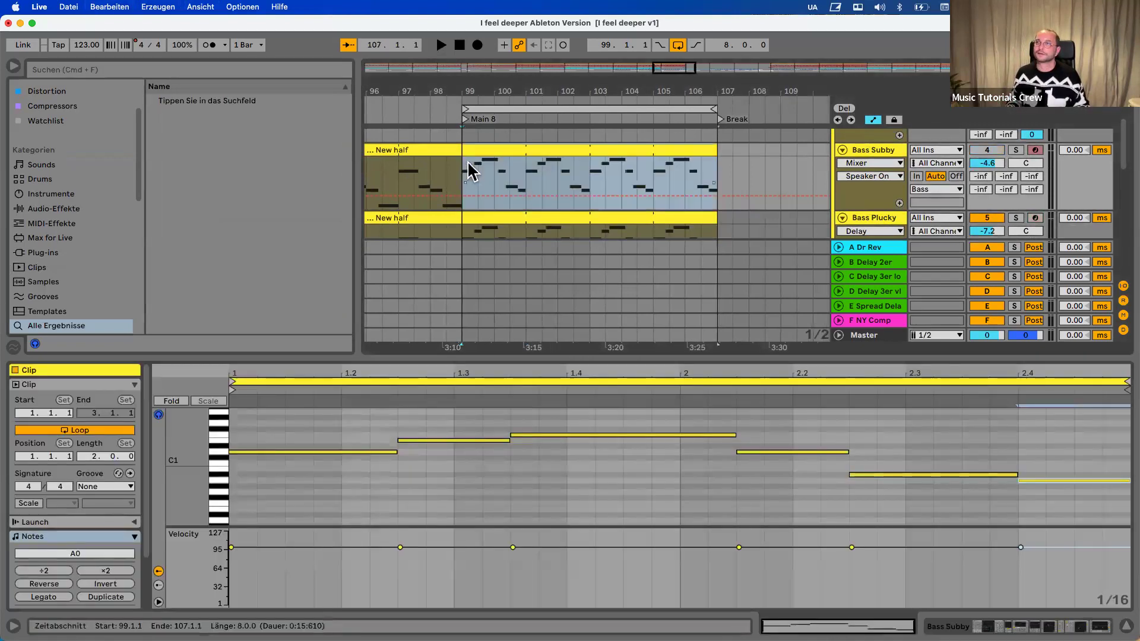
Unmute Bass Subby, listen to both basses together, and return the browser to the Audio-Effekte category
key("space")
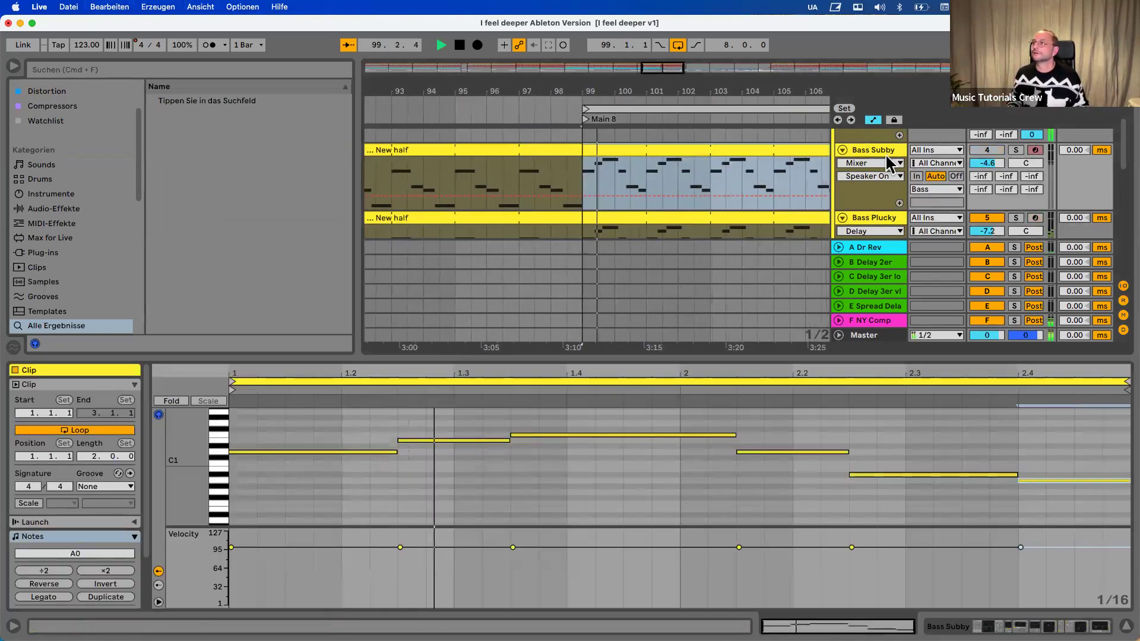
left_click(989, 148)
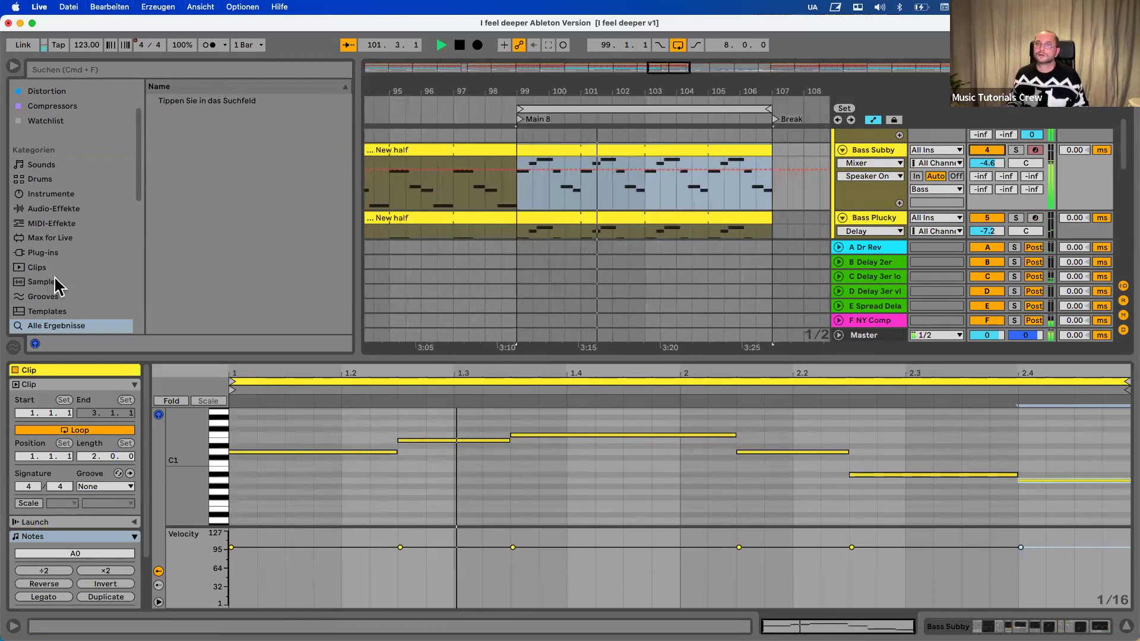
left_click(54, 209)
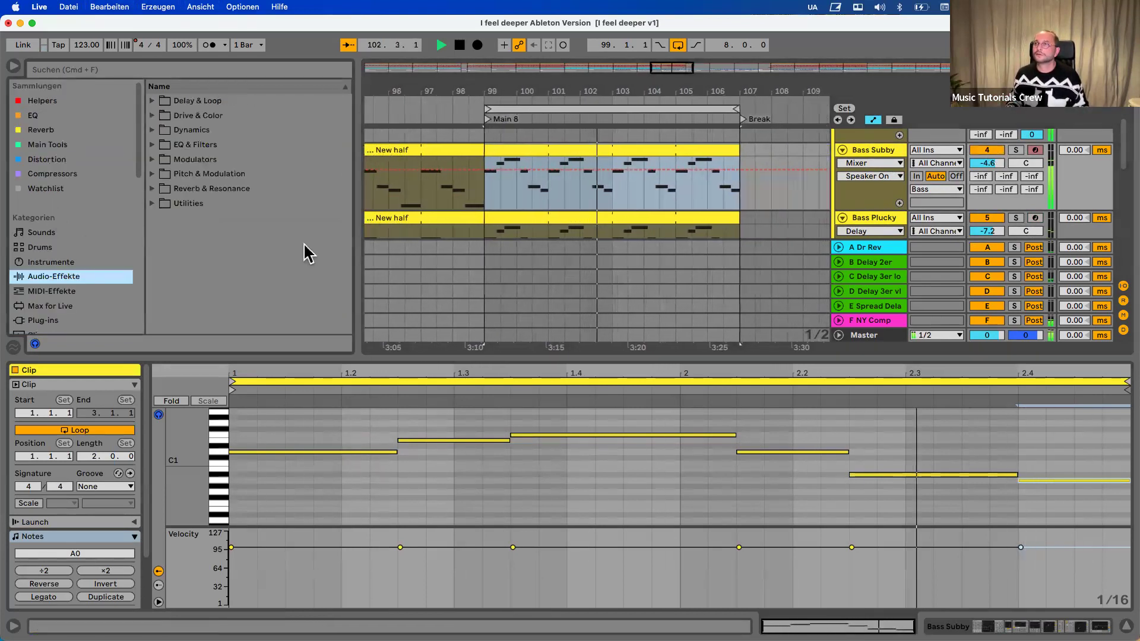
scroll(672, 224, "down", 4)
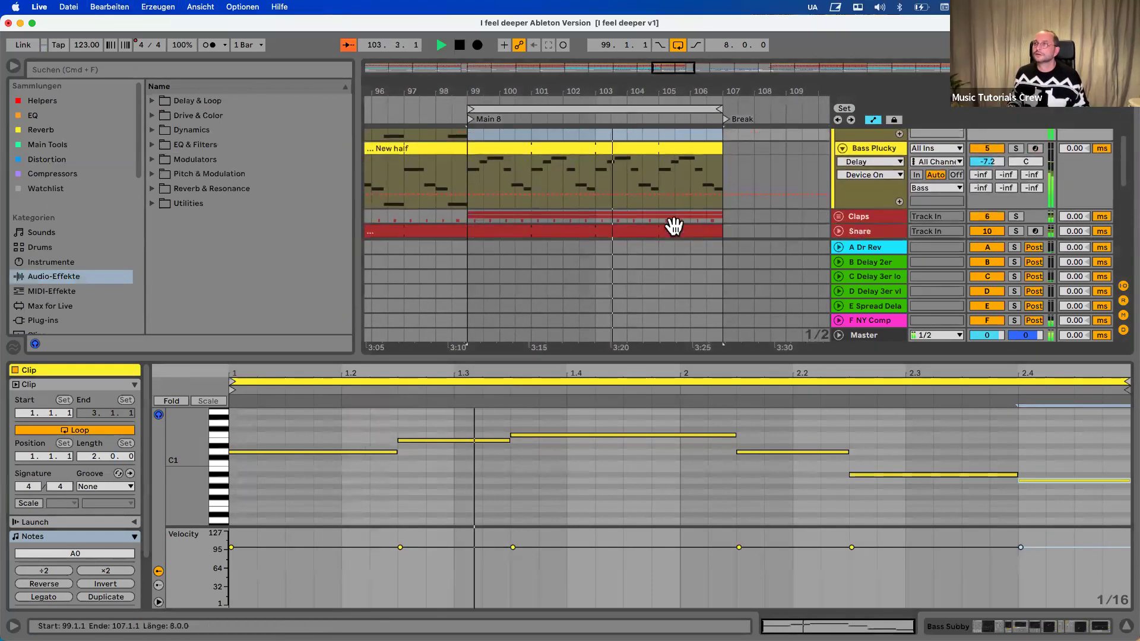
scroll(674, 225, "up", 4)
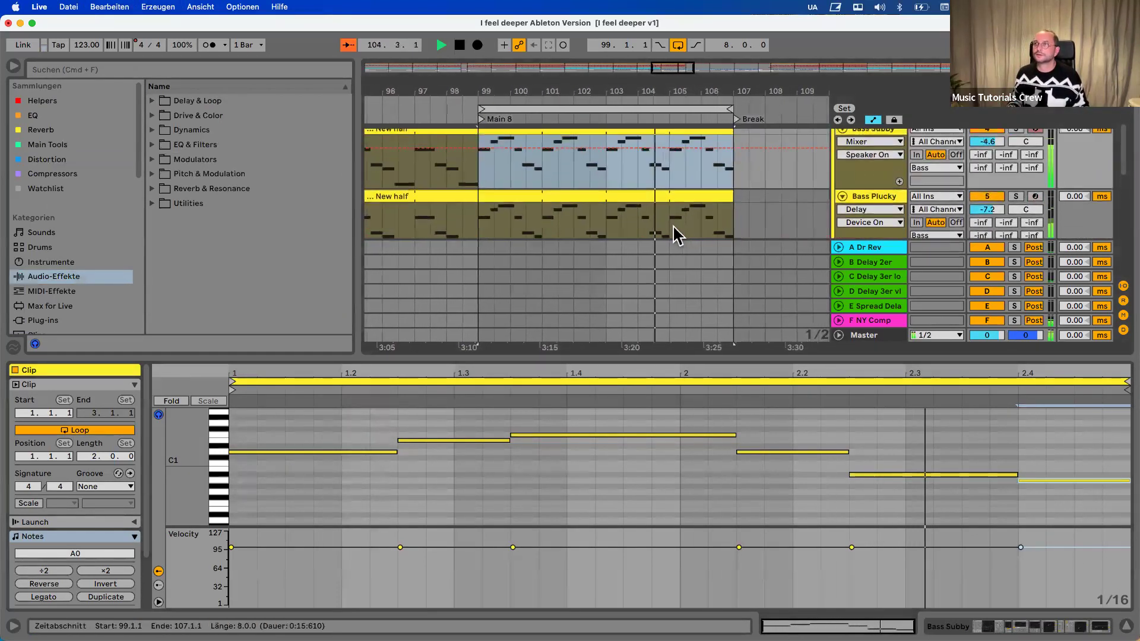
key("space")
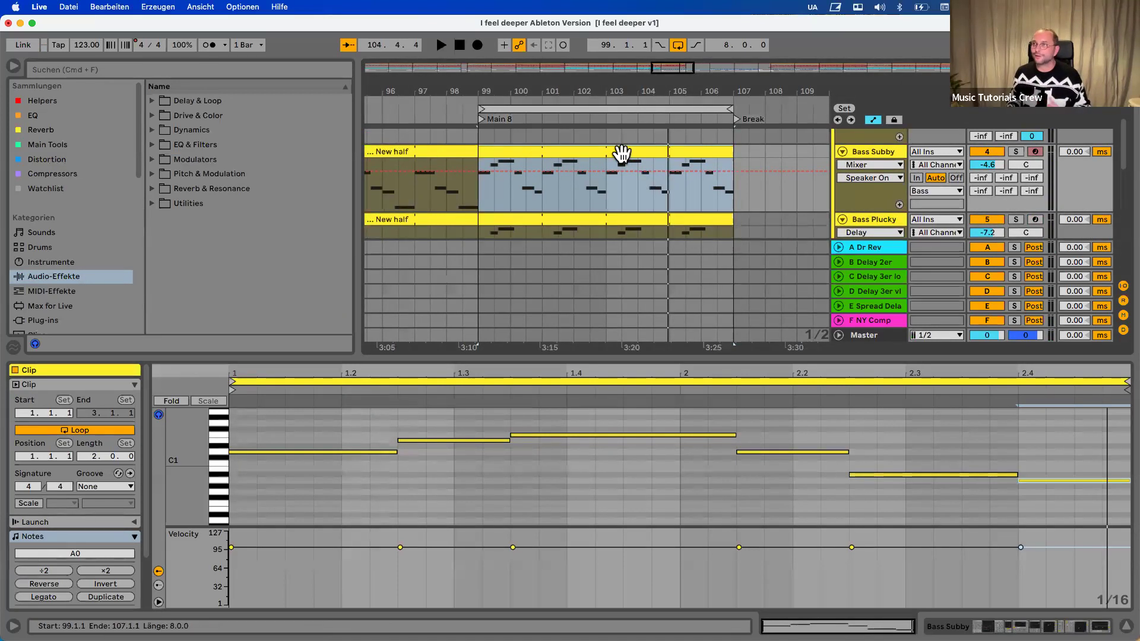
key("space")
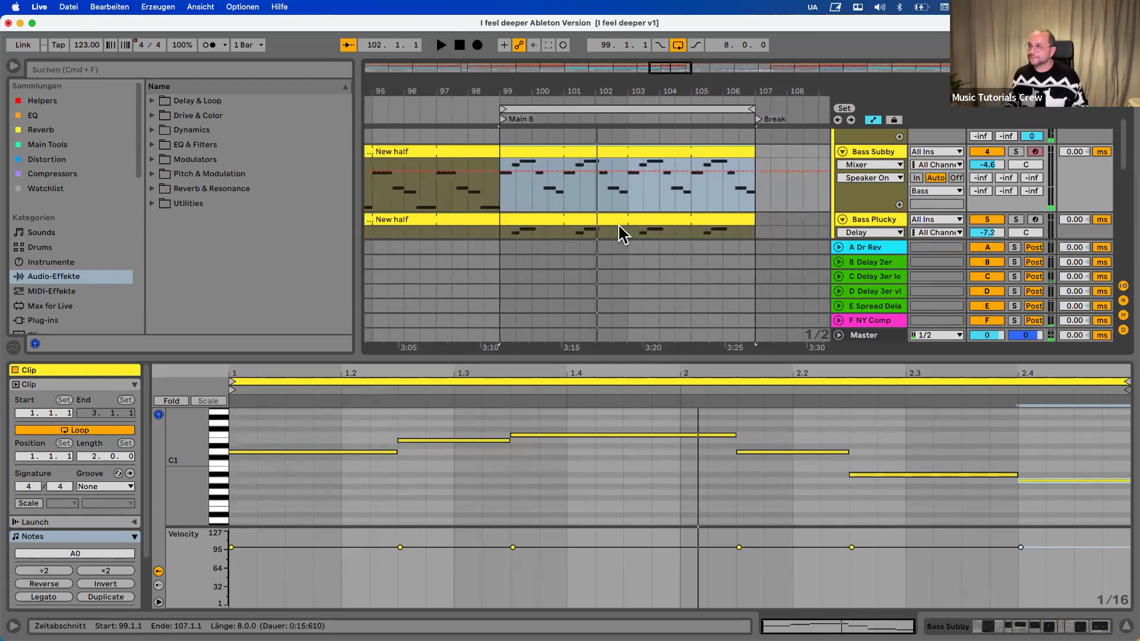
Turn the Delay rack on Bass Plucky back on and play Main 8 while looking through the lower tracks
left_click(862, 219)
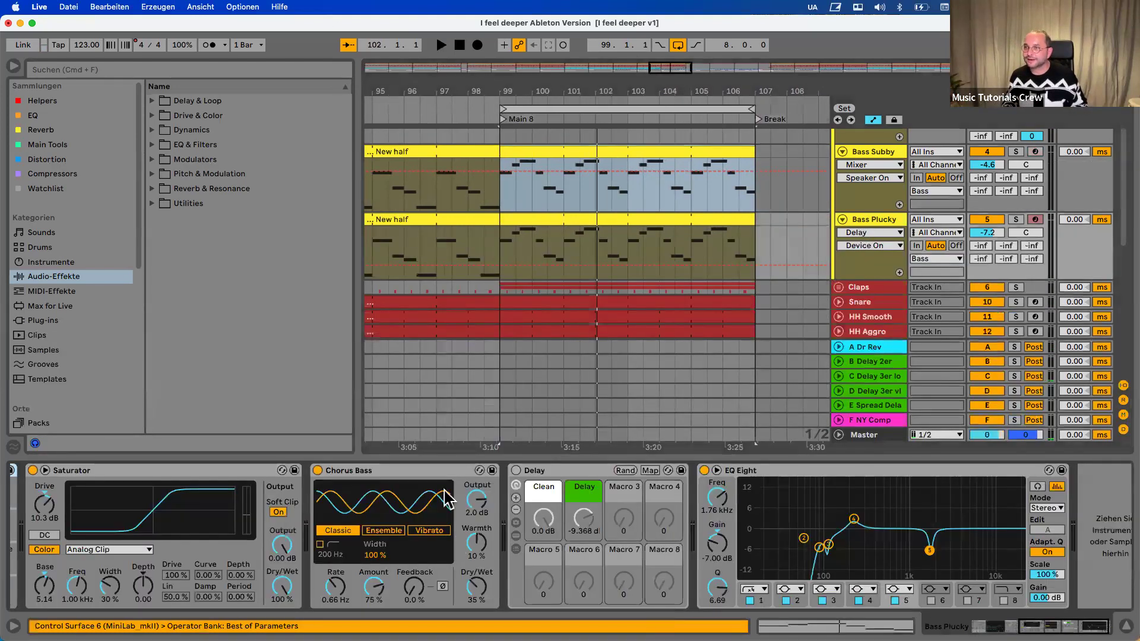
left_click(515, 469)
left_click(639, 303)
key("space")
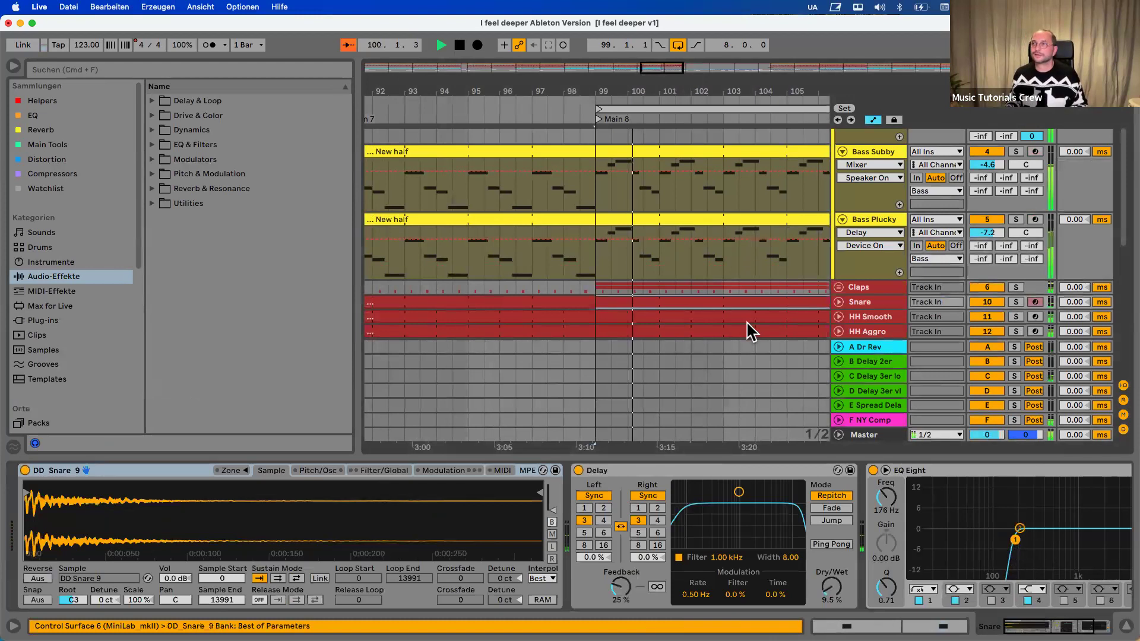
scroll(751, 331, "down", 3)
scroll(751, 331, "down", 10)
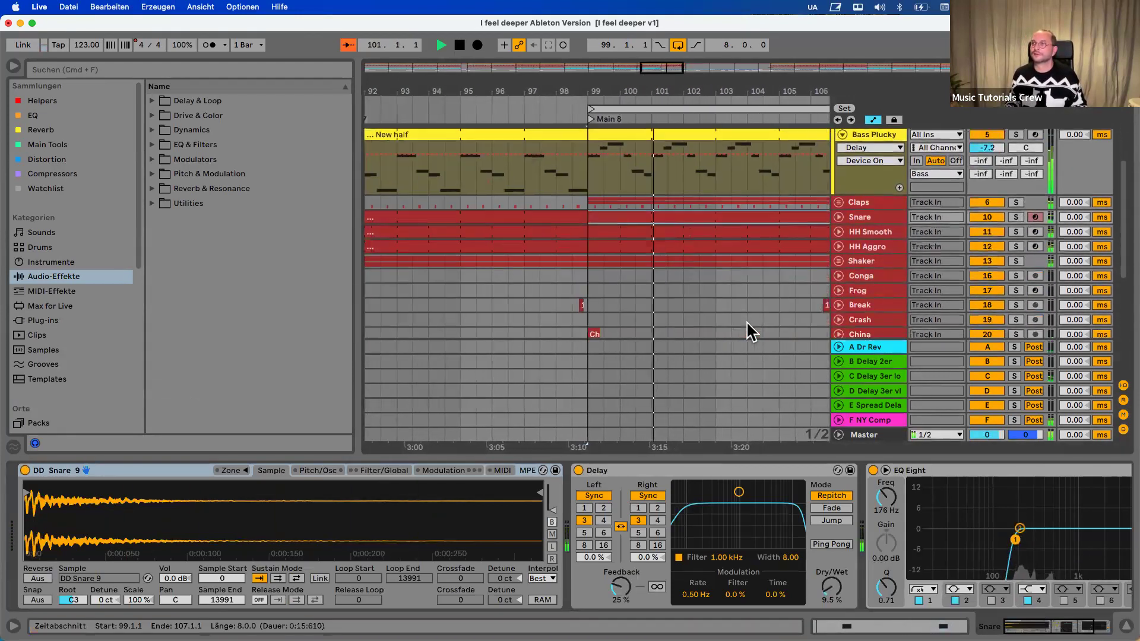
key("space")
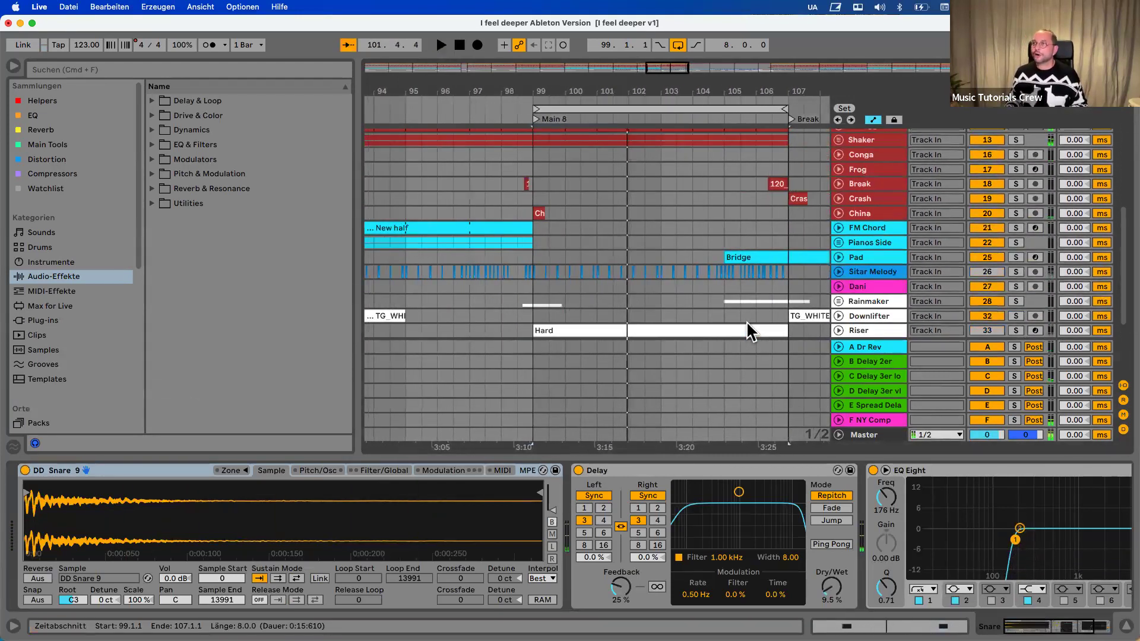
Copy the Main 8 bass clip from Bass Subby onto the FM Chord track at bar 99
scroll(751, 331, "up", 10)
scroll(751, 331, "up", 3)
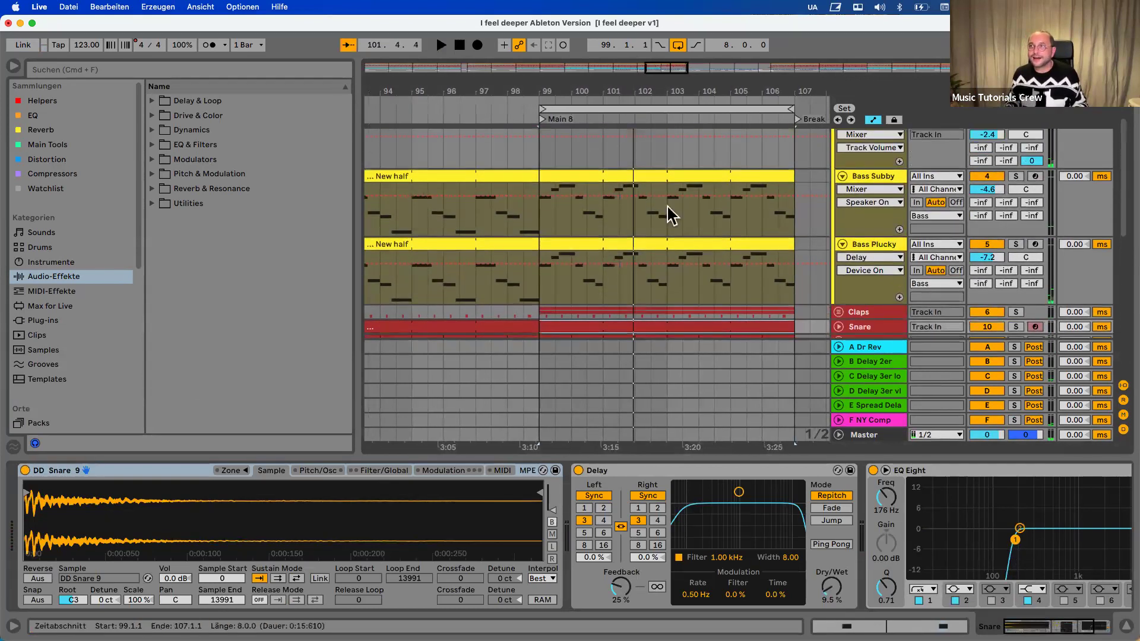
left_click(629, 173)
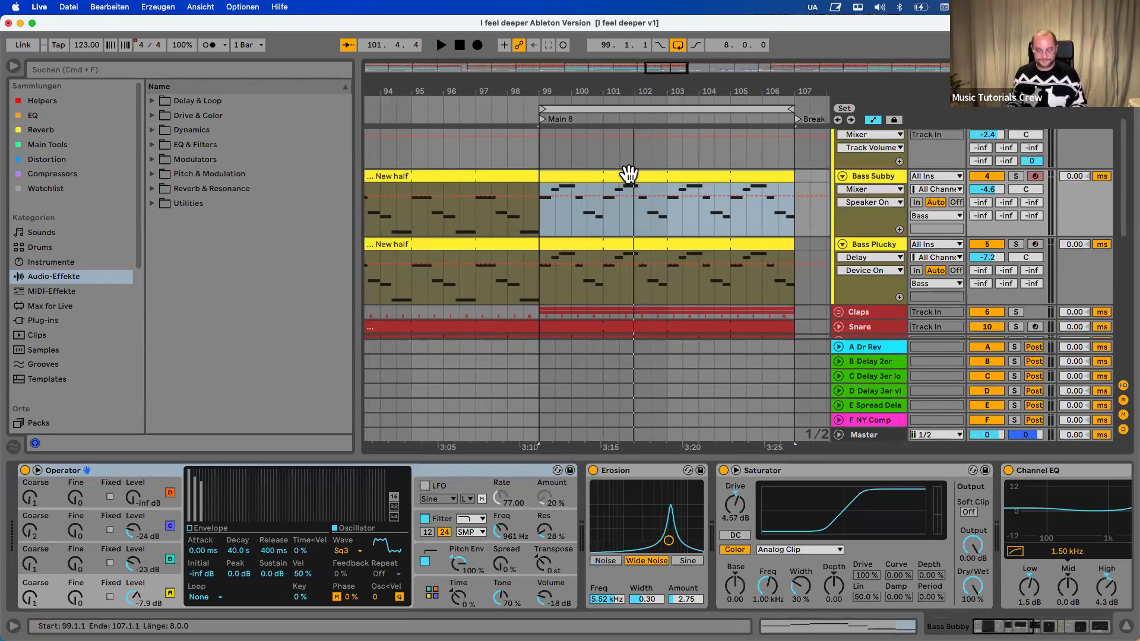
scroll(628, 178, "down", 10)
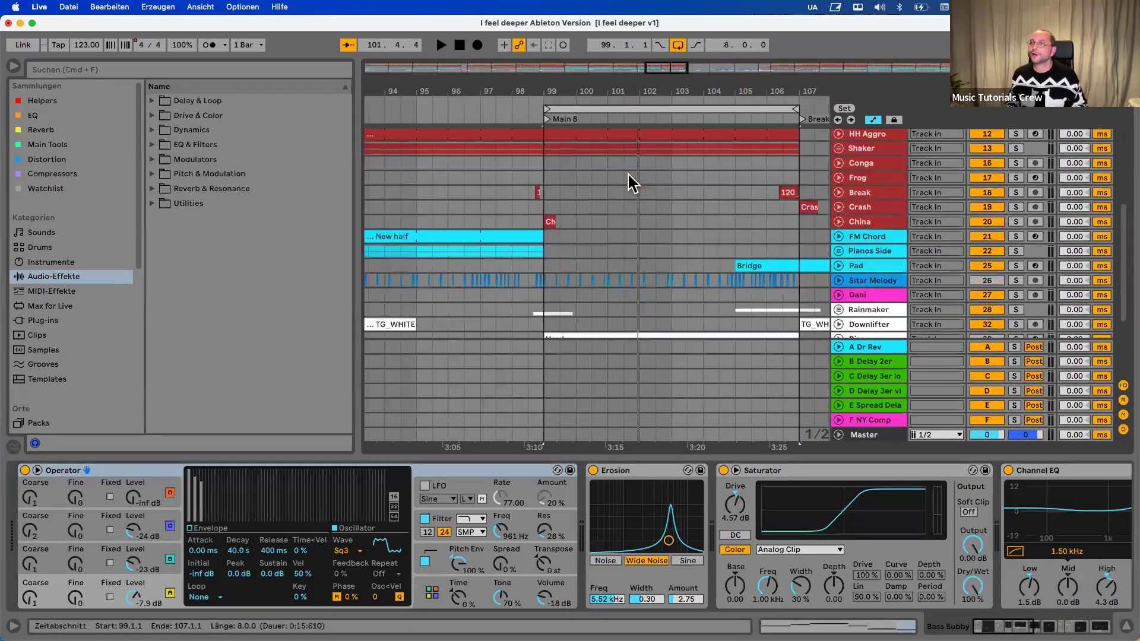
left_click(547, 237)
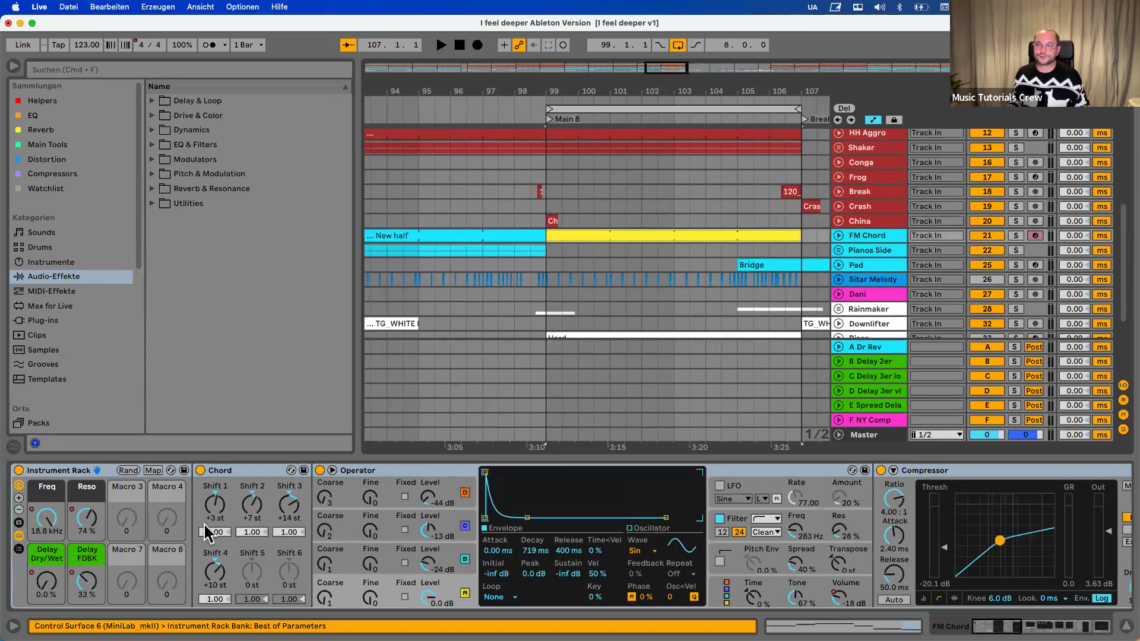
Delete the existing Chord device from the FM Chord instrument rack and solo the track
left_click(264, 475)
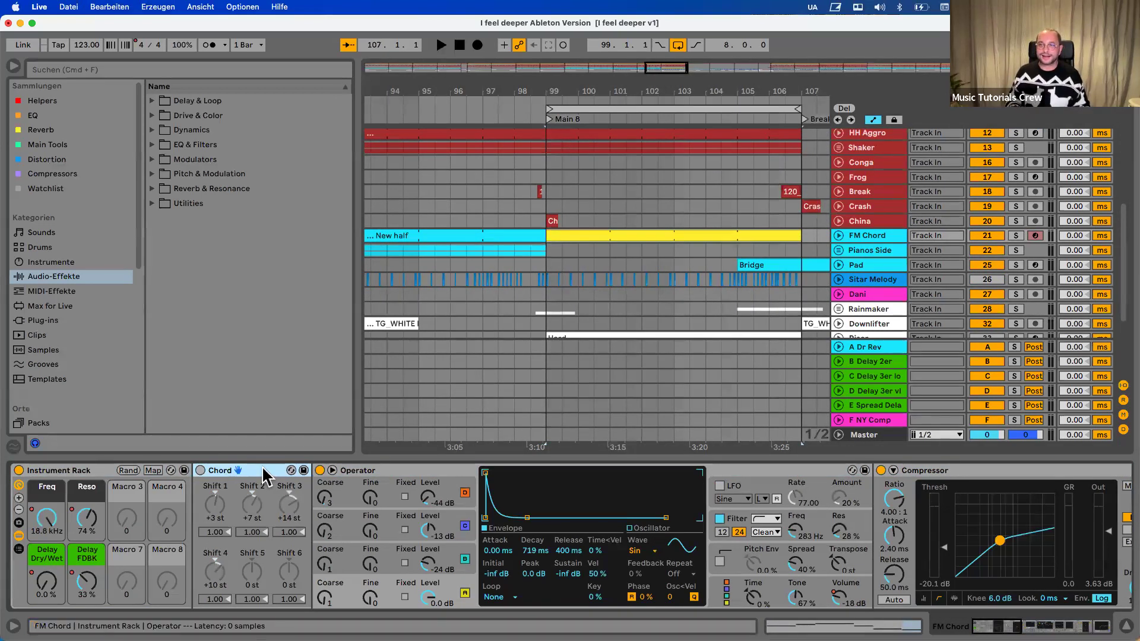
key("Delete")
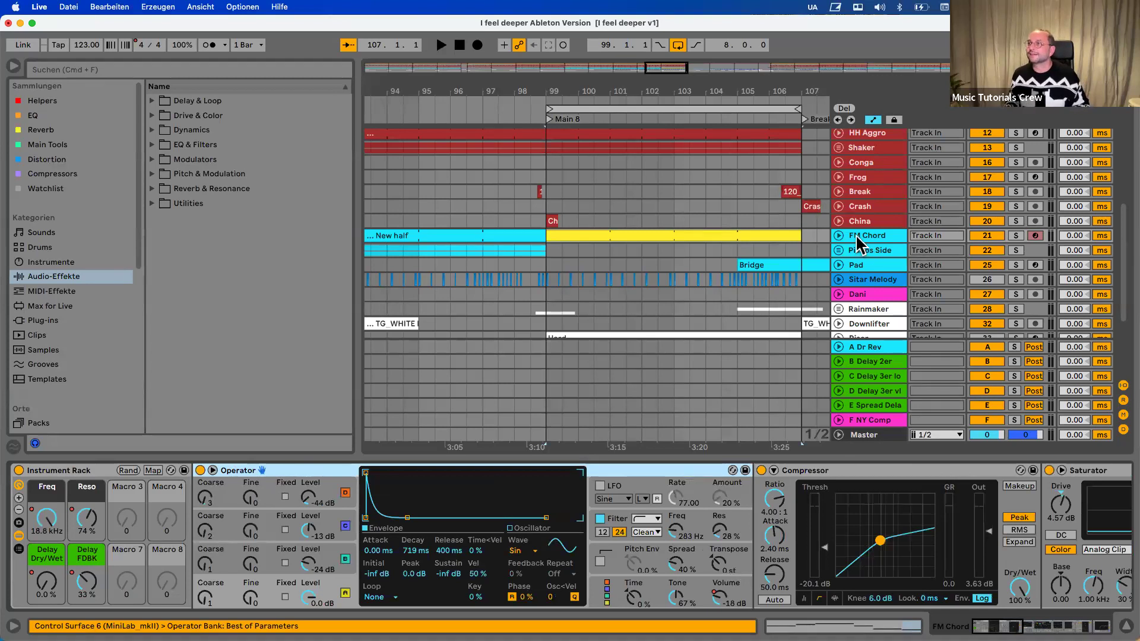
left_click(1015, 237)
Open the copied FM Chord clip in the note editor and listen to it soloed
double_click(752, 237)
key("space")
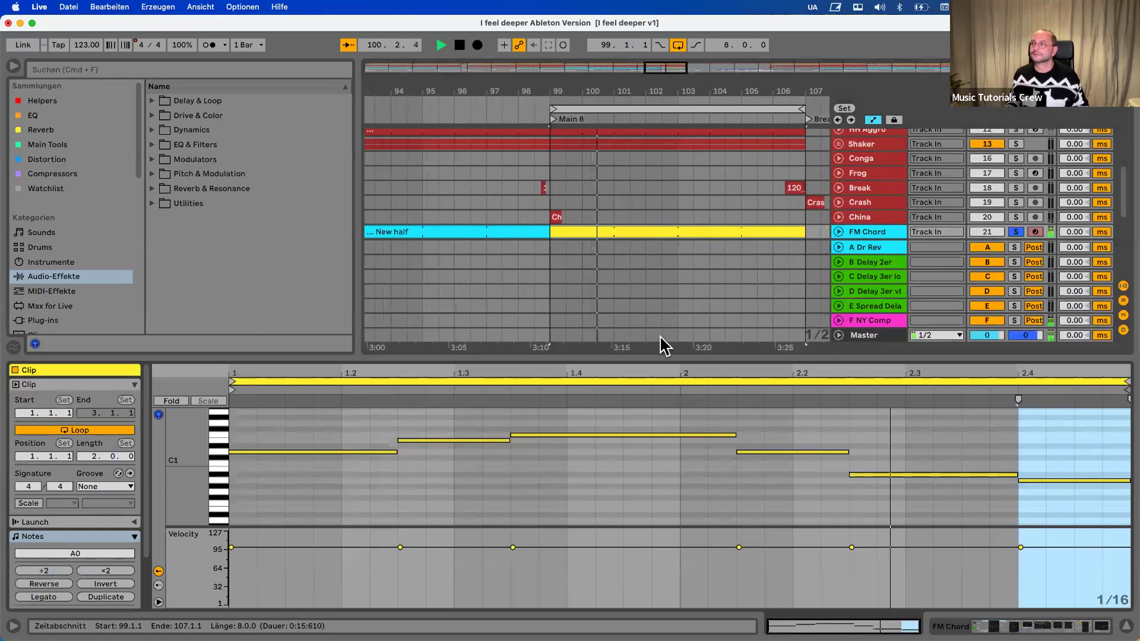
key("space")
left_click(315, 482)
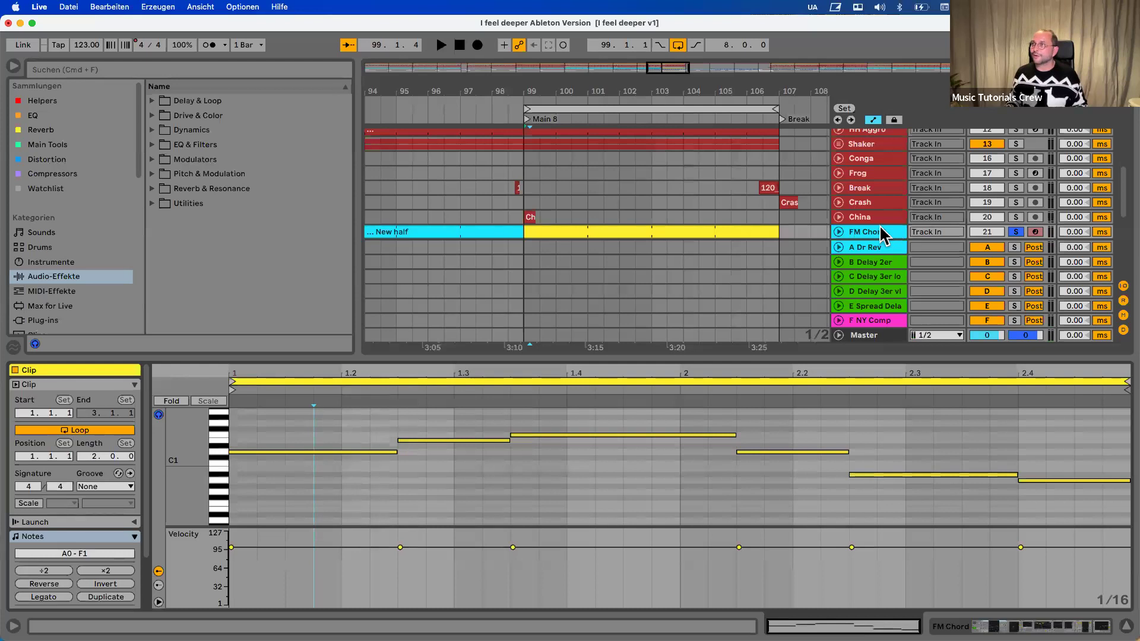
Set the FM Chord rack's Freq macro to 8.62 kHz and Reso to 41 % while the clip plays
left_click(884, 235)
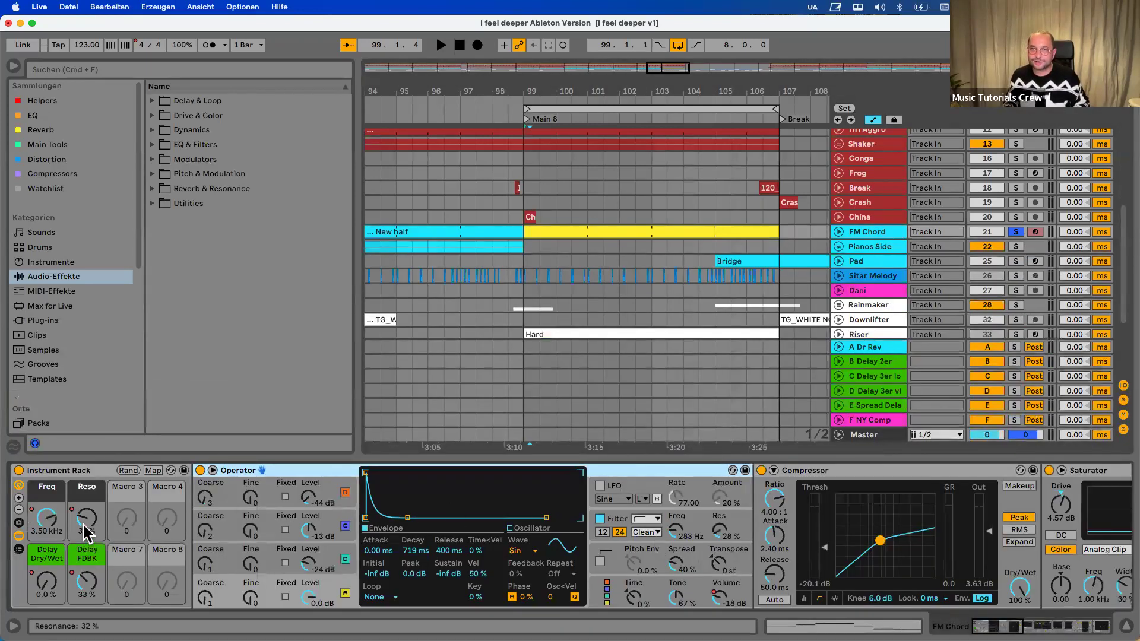
key("space")
left_click_drag(83, 523, 42, 521)
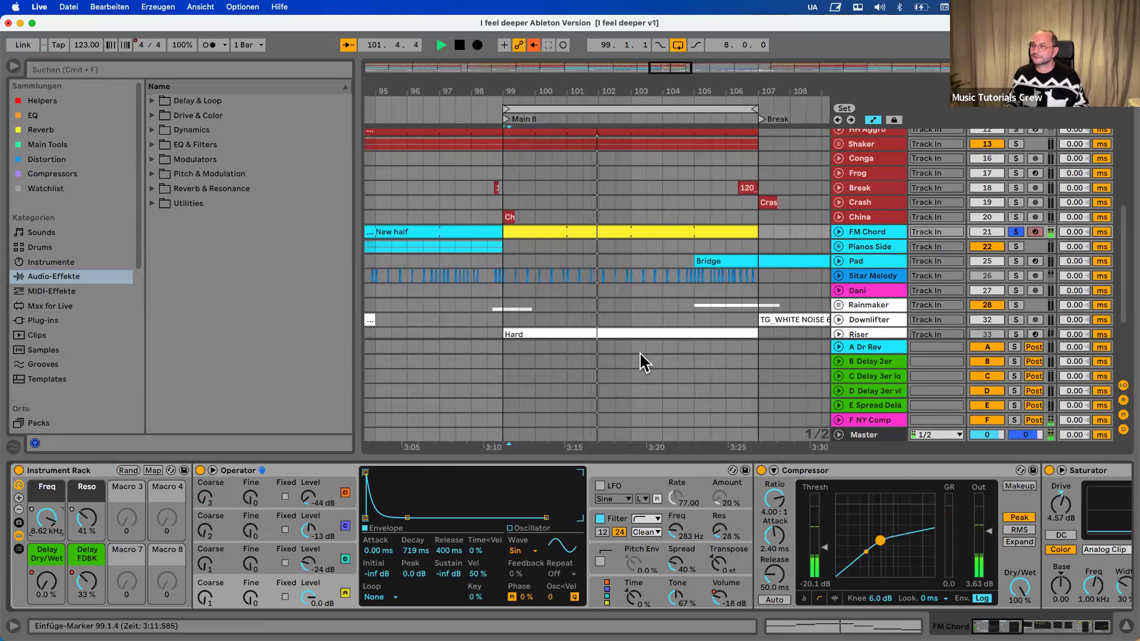
left_click(575, 233)
key("space")
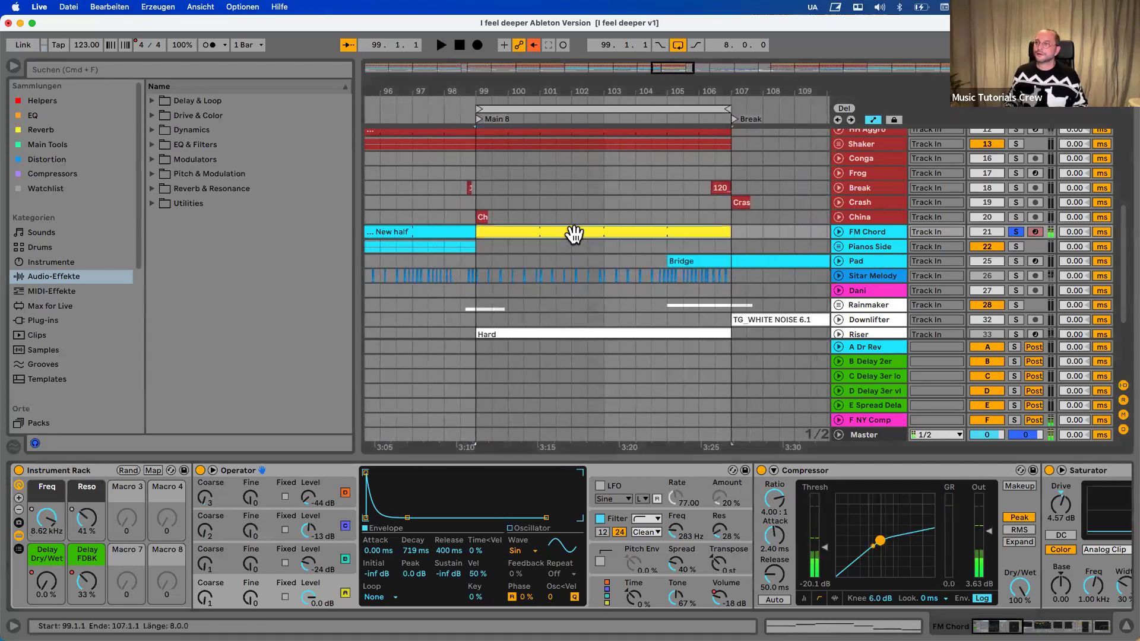
Transpose all notes of the FM Chord clip up one octave, to A1–F2, and play the result
double_click(574, 232)
left_click(392, 493)
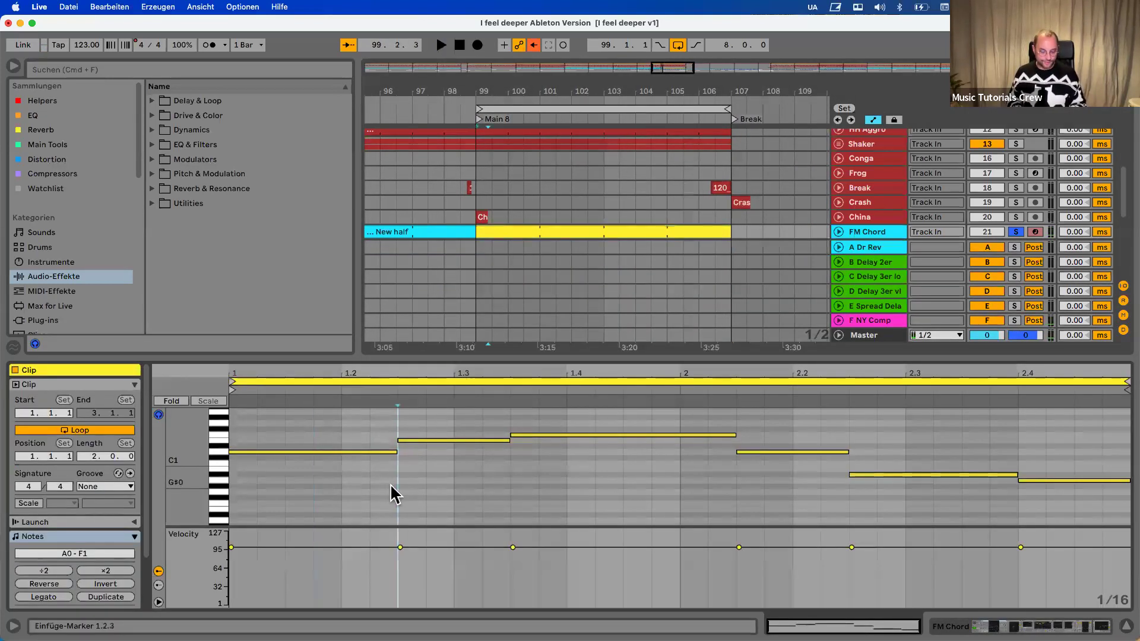
key("super+a")
key("shift+Up")
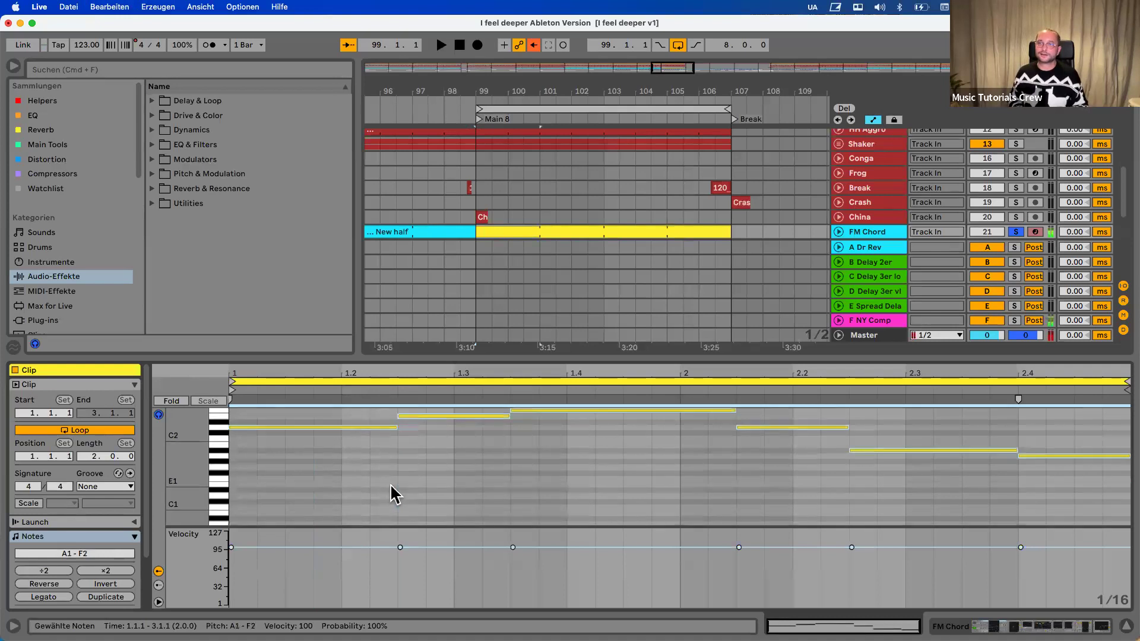
key("space")
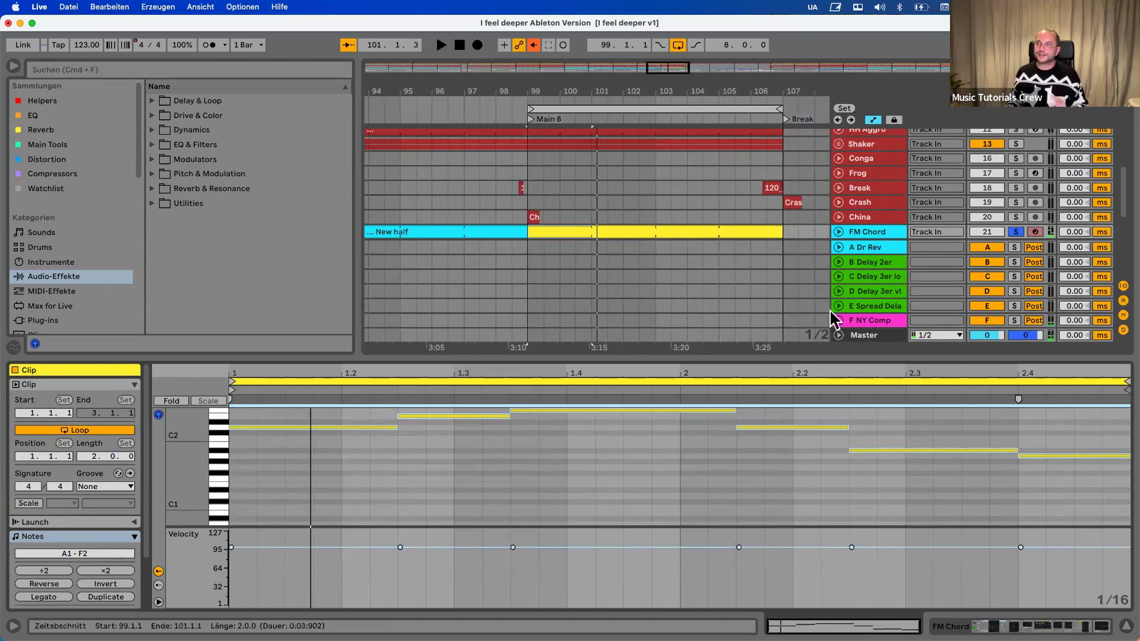
Set the decay of Operator's filter envelope on FM Chord to 53.2 s and play the clip
left_click(868, 233)
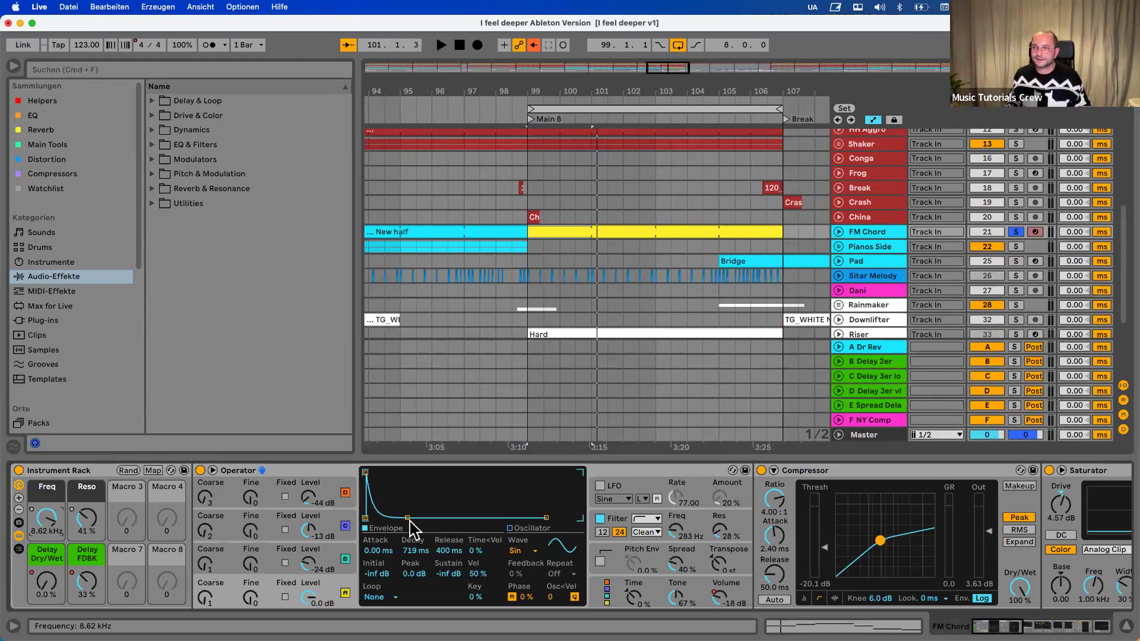
left_click(618, 524)
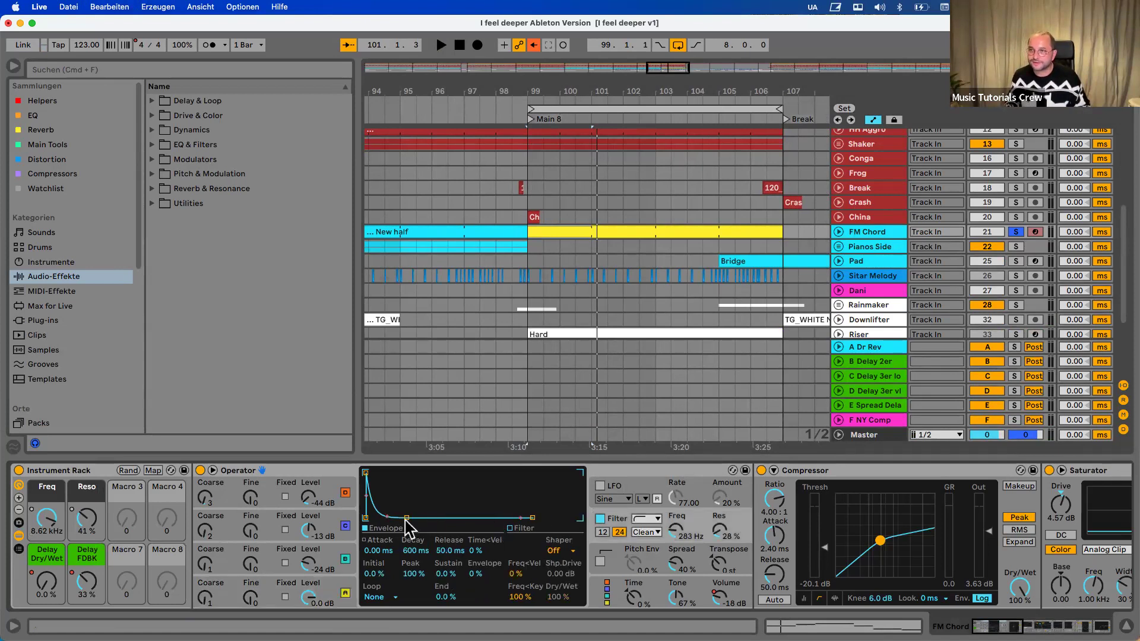
left_click_drag(422, 517, 436, 518)
key("space")
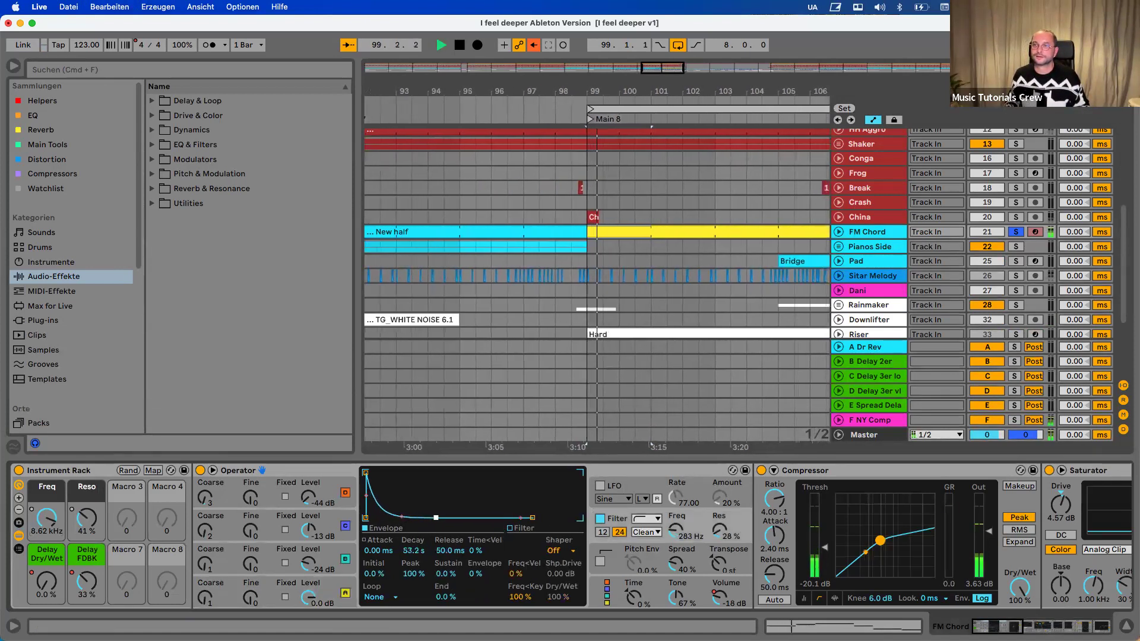
Lengthen the decay of Operator's oscillator A envelope to 6.97 s and listen to the held notes
left_click(330, 585)
key("space")
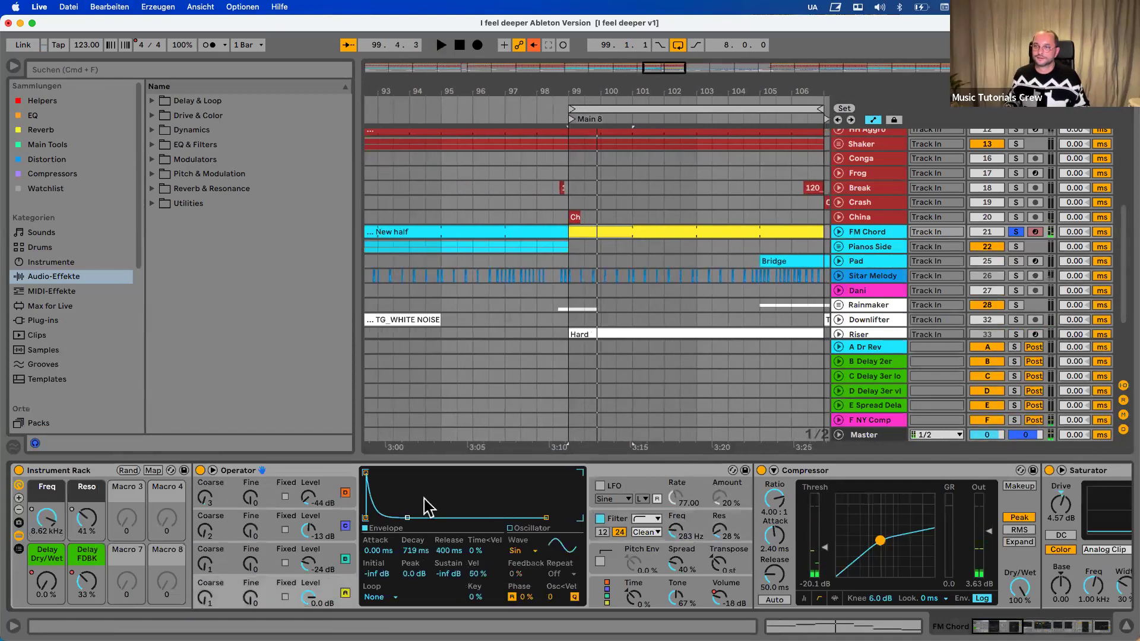
key("space")
left_click_drag(407, 518, 422, 518)
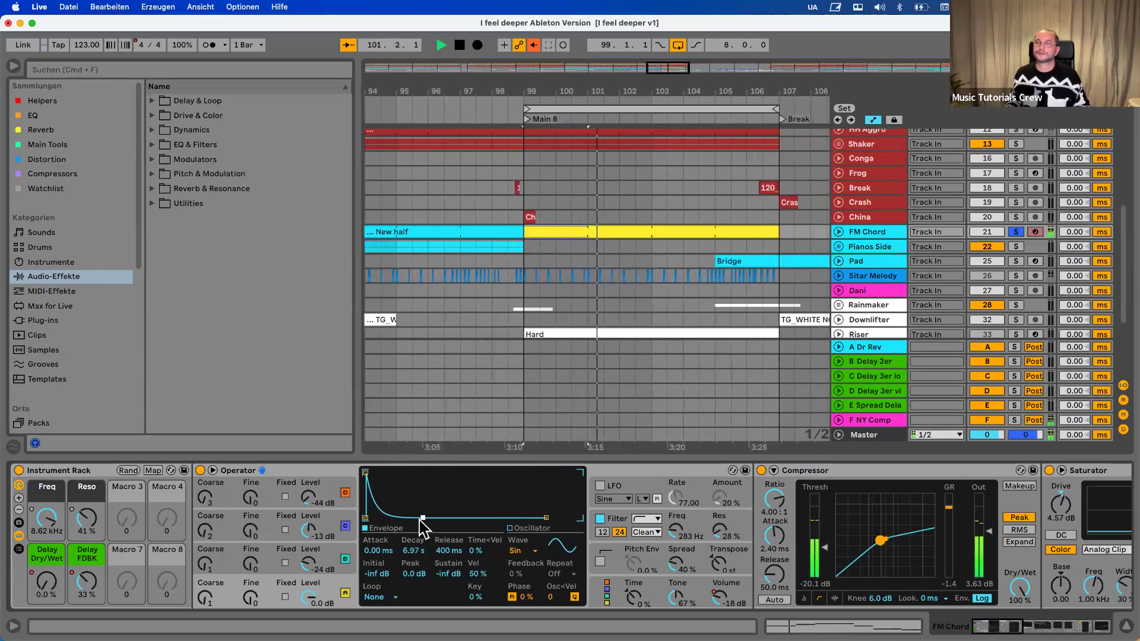
key("space")
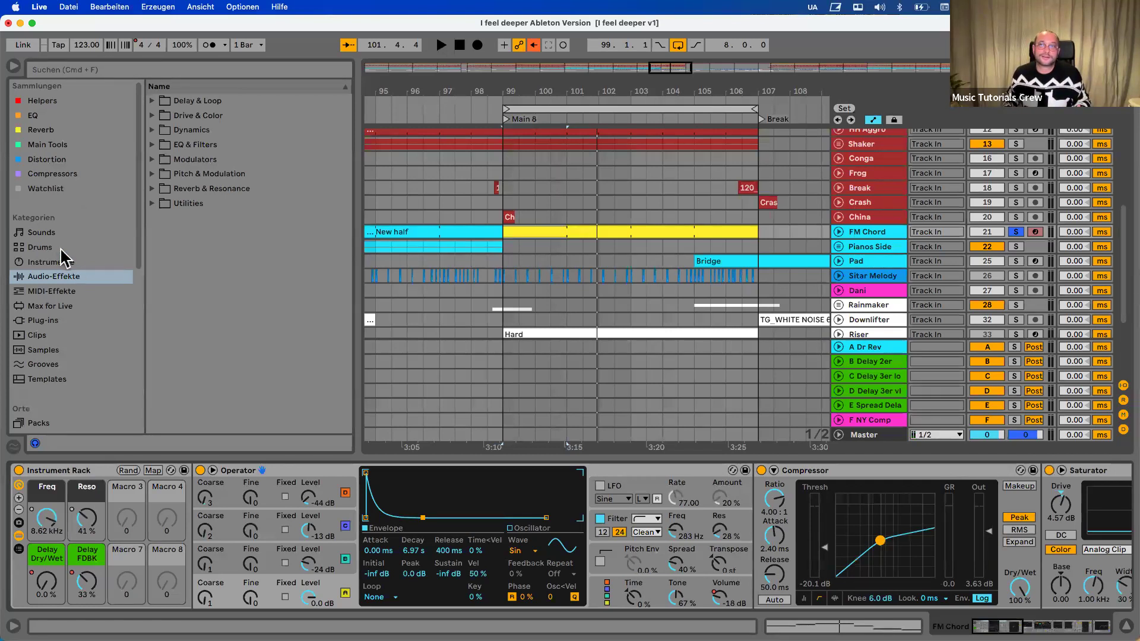
Insert a new Chord MIDI effect in front of Operator in the FM Chord rack
left_click(54, 291)
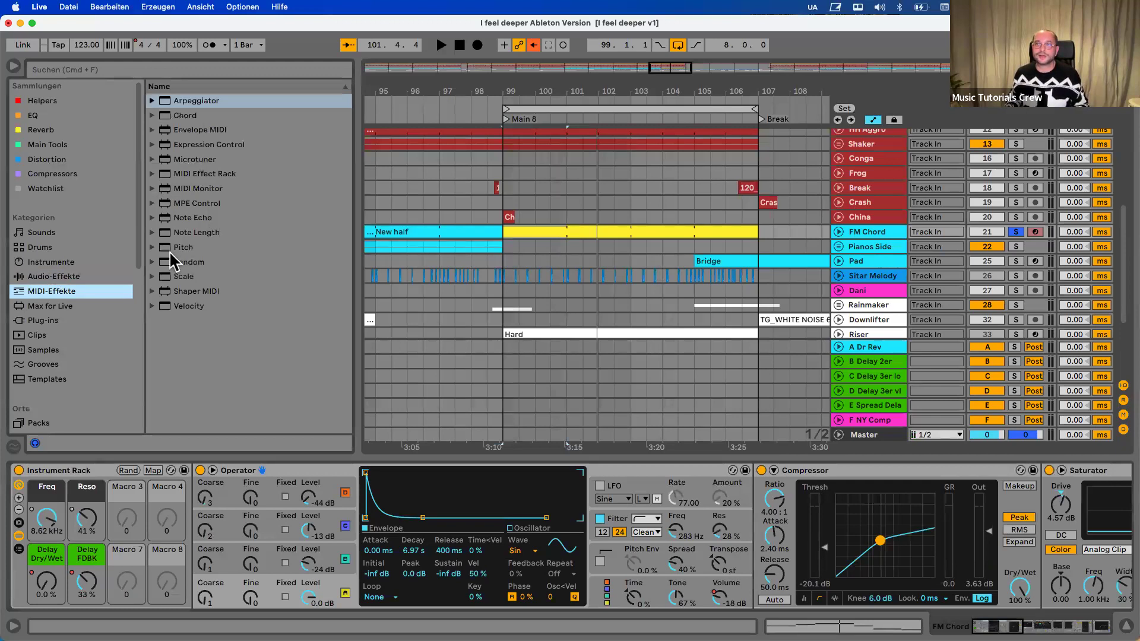
left_click_drag(170, 122, 182, 499)
left_click_drag(199, 479, 198, 479)
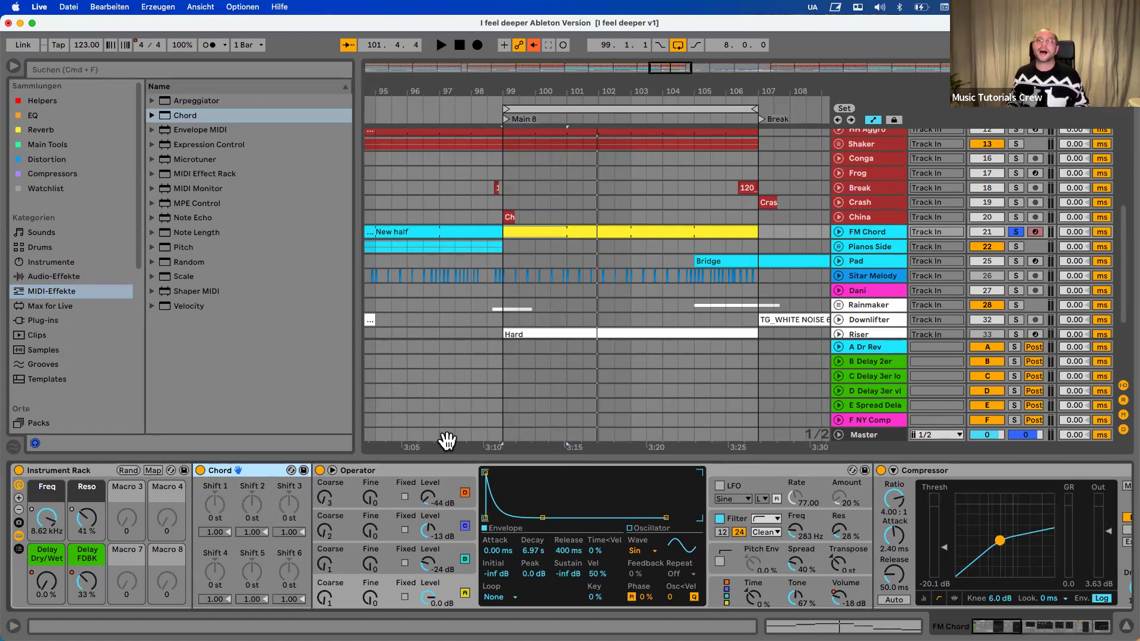
Switch to the music theory cheat sheet image in Preview and enlarge its interval table with the semitone counts
key("ctrl+Up")
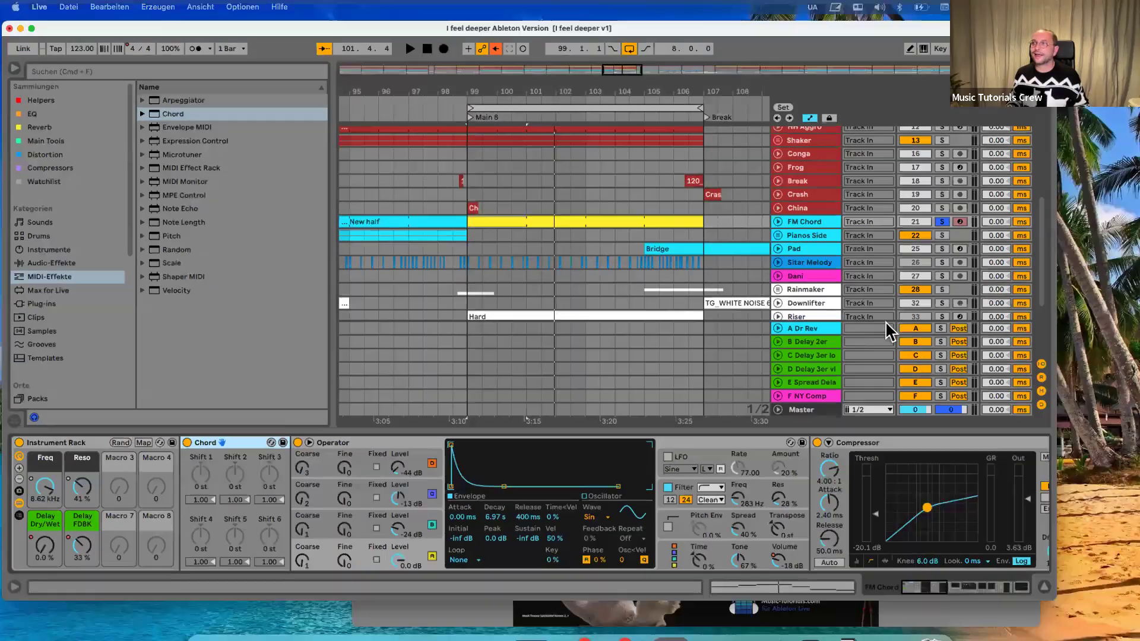
left_click(885, 321)
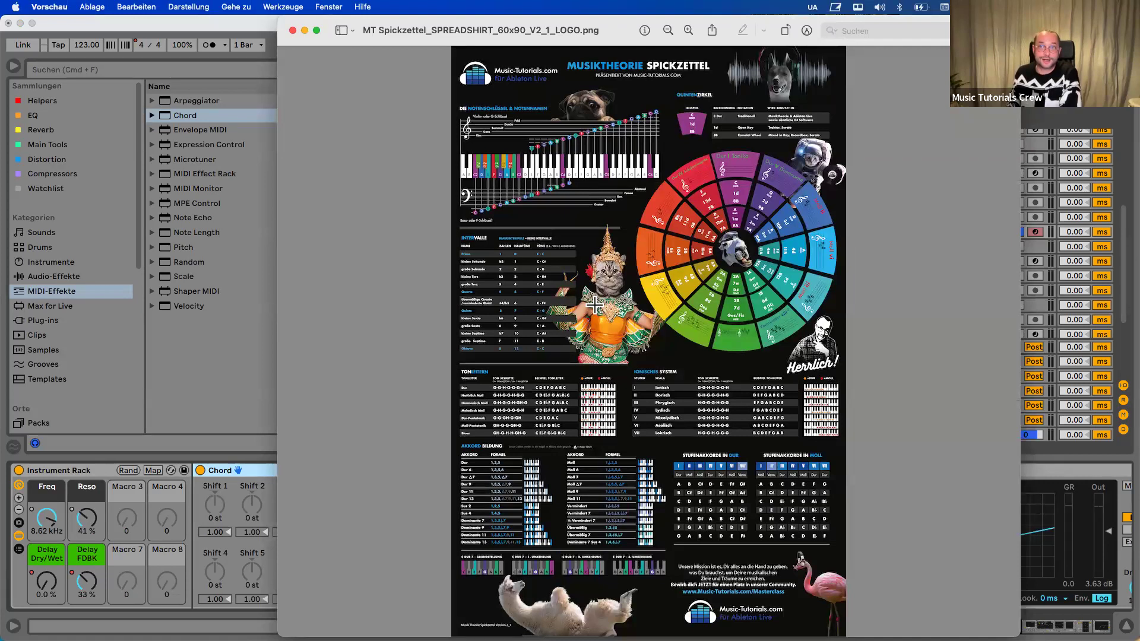
left_click(687, 30)
left_click(687, 29)
left_click(687, 30)
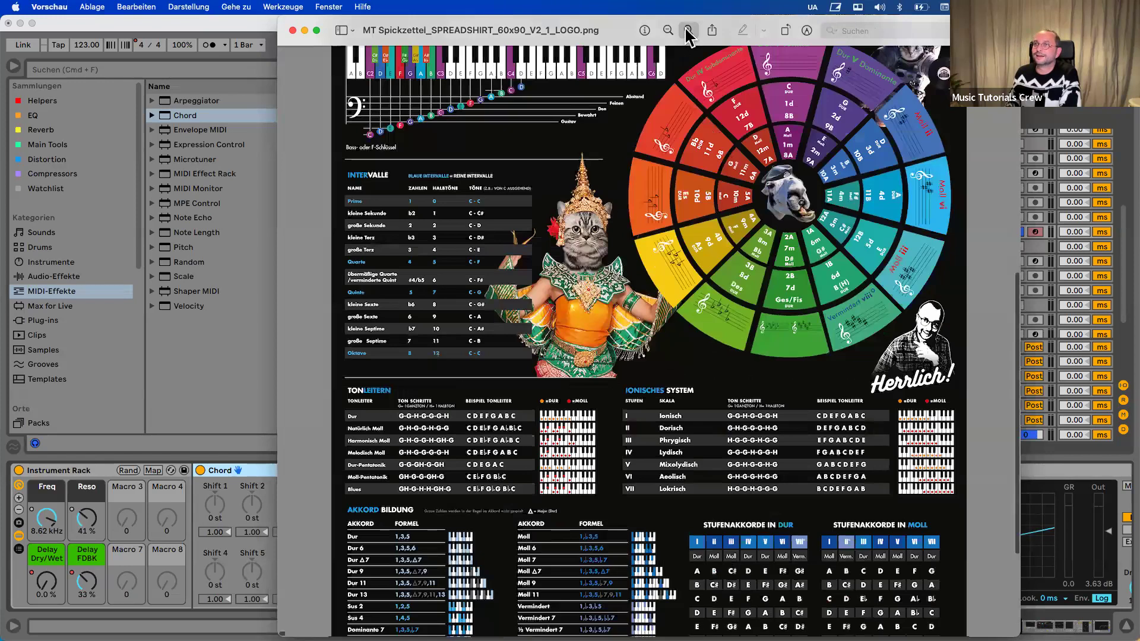
left_click(687, 30)
scroll(579, 227, "up", 2)
scroll(579, 227, "left", 3)
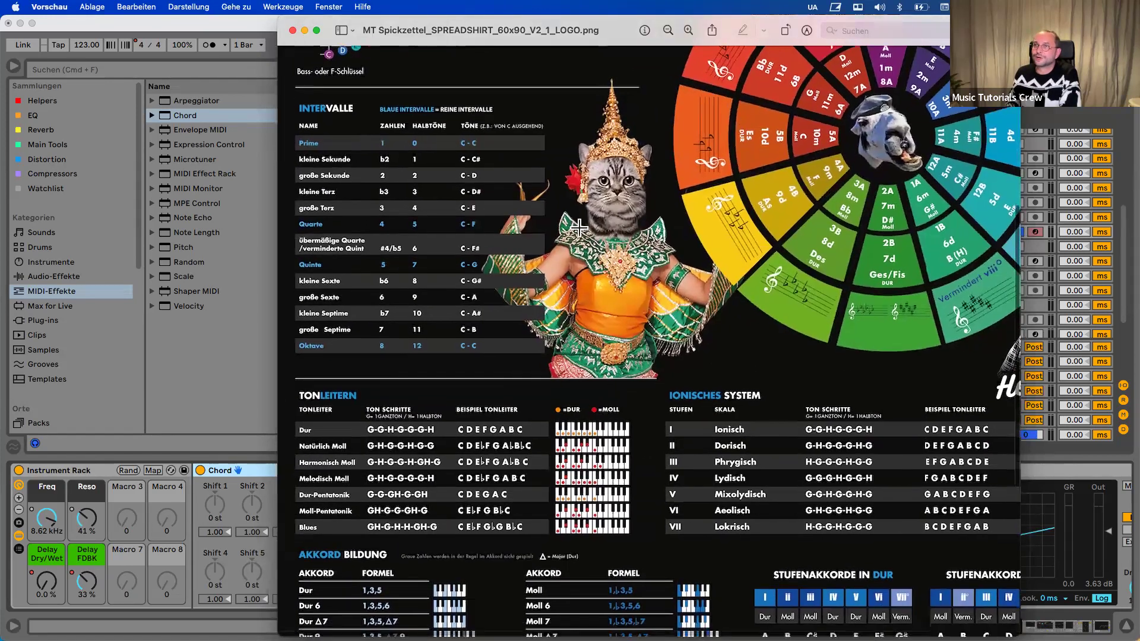
scroll(579, 227, "up", 1)
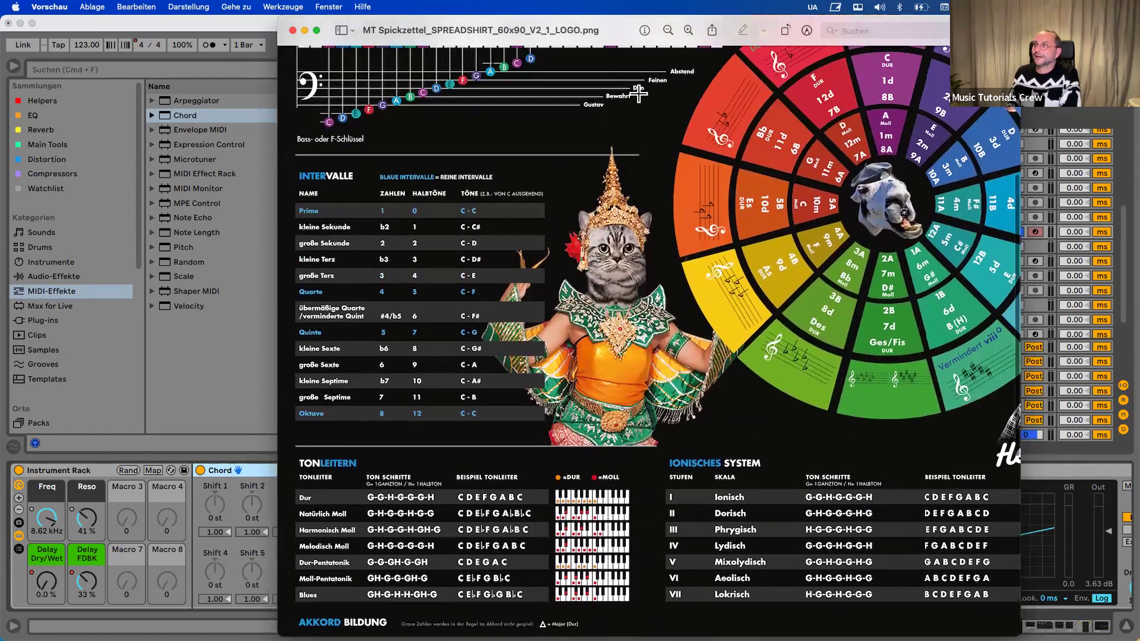
left_click(687, 30)
left_click(687, 29)
scroll(612, 308, "left", 4)
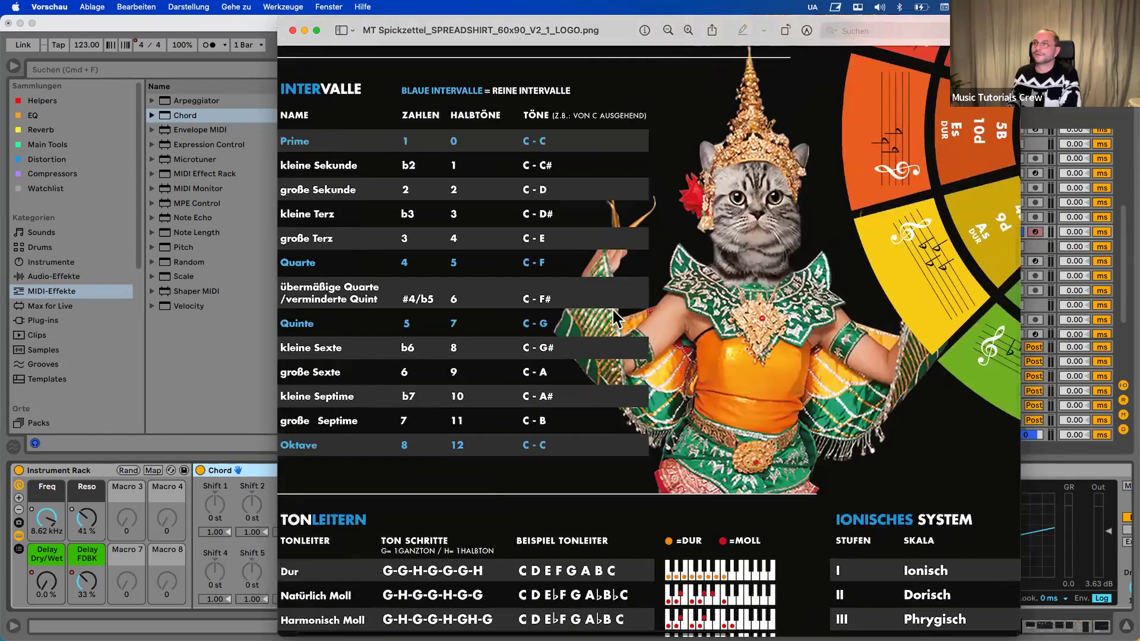
Look through the cheat sheet's circle of fifths, Ionian system, scales and major and minor chord formulas
scroll(612, 308, "right", 1)
scroll(613, 318, "up", 10)
scroll(613, 318, "right", 6)
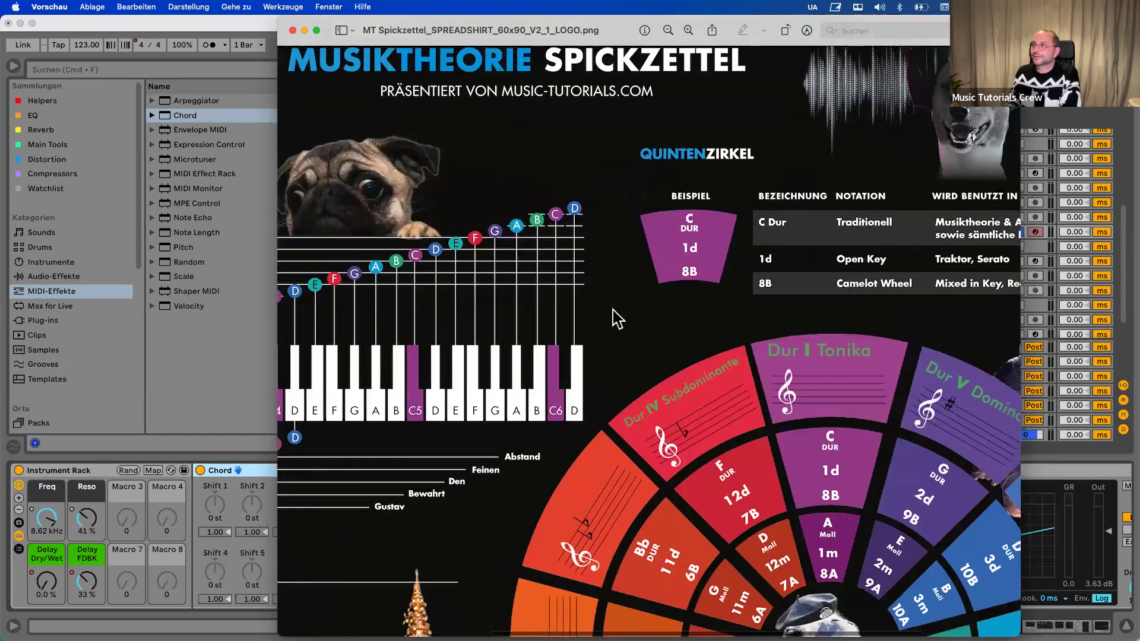
scroll(618, 319, "down", 10)
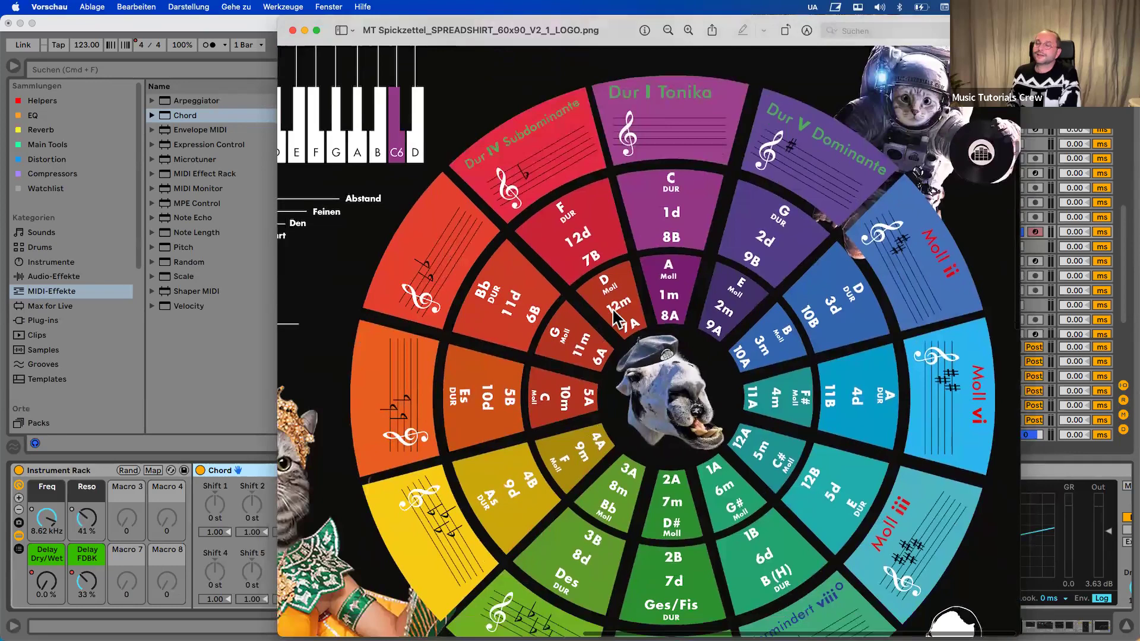
scroll(613, 319, "down", 10)
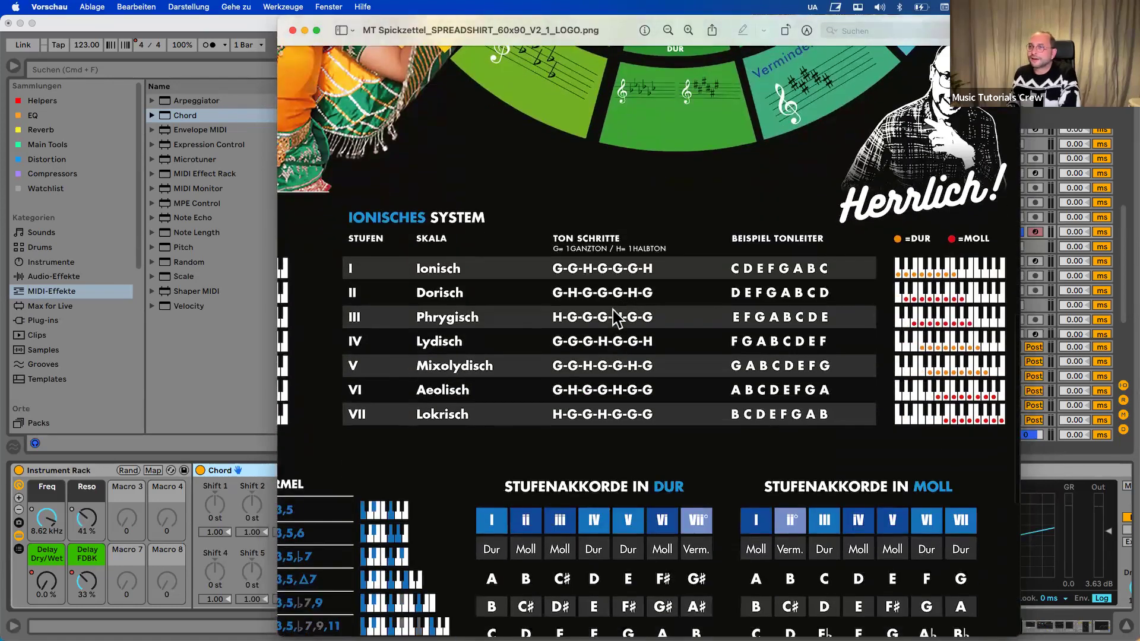
scroll(616, 316, "left", 5)
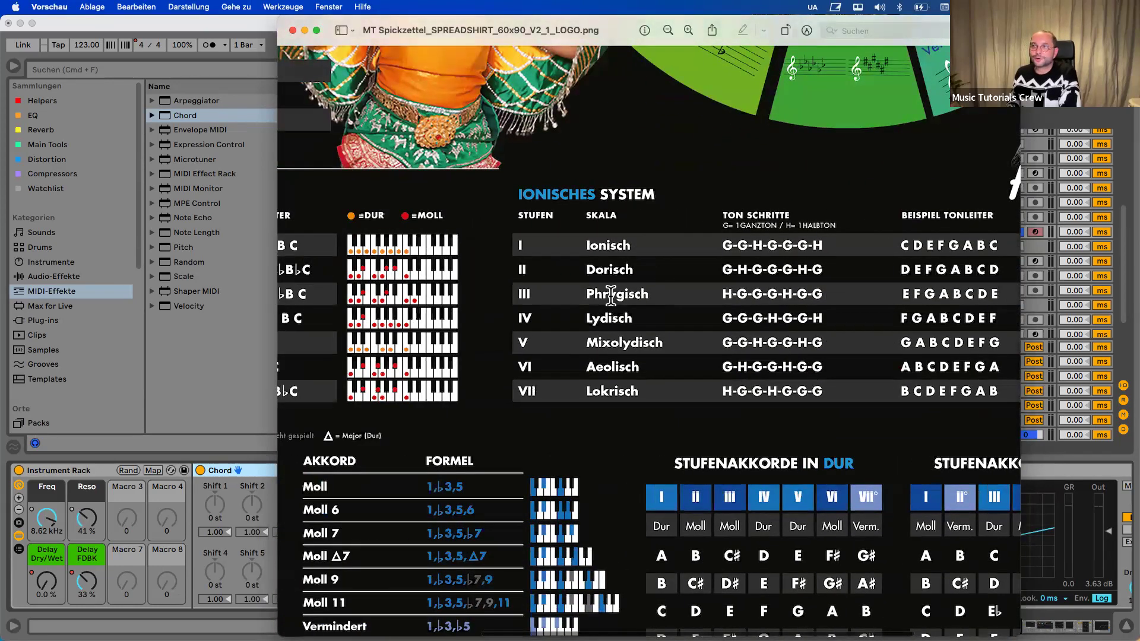
scroll(585, 304, "left", 10)
scroll(590, 301, "down", 2)
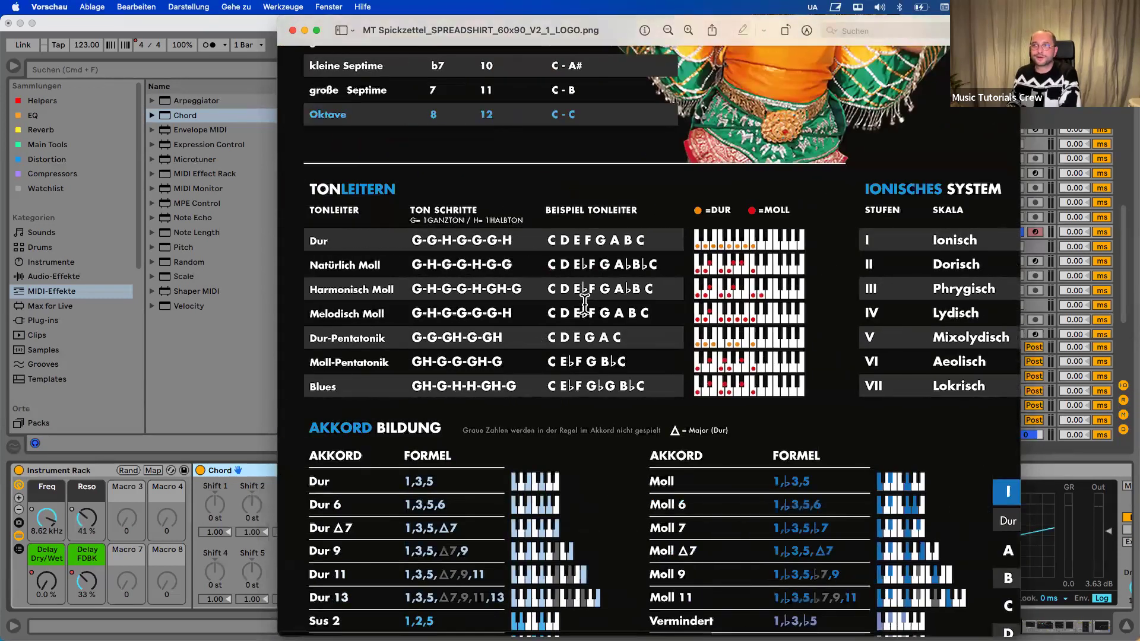
scroll(593, 300, "down", 5)
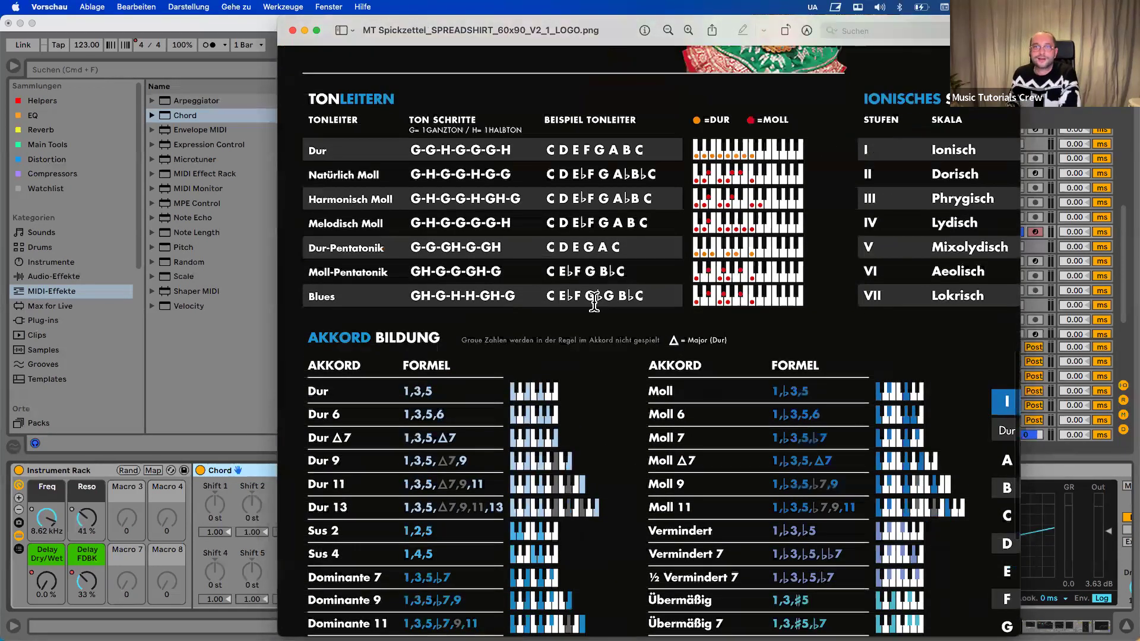
scroll(594, 301, "right", 10)
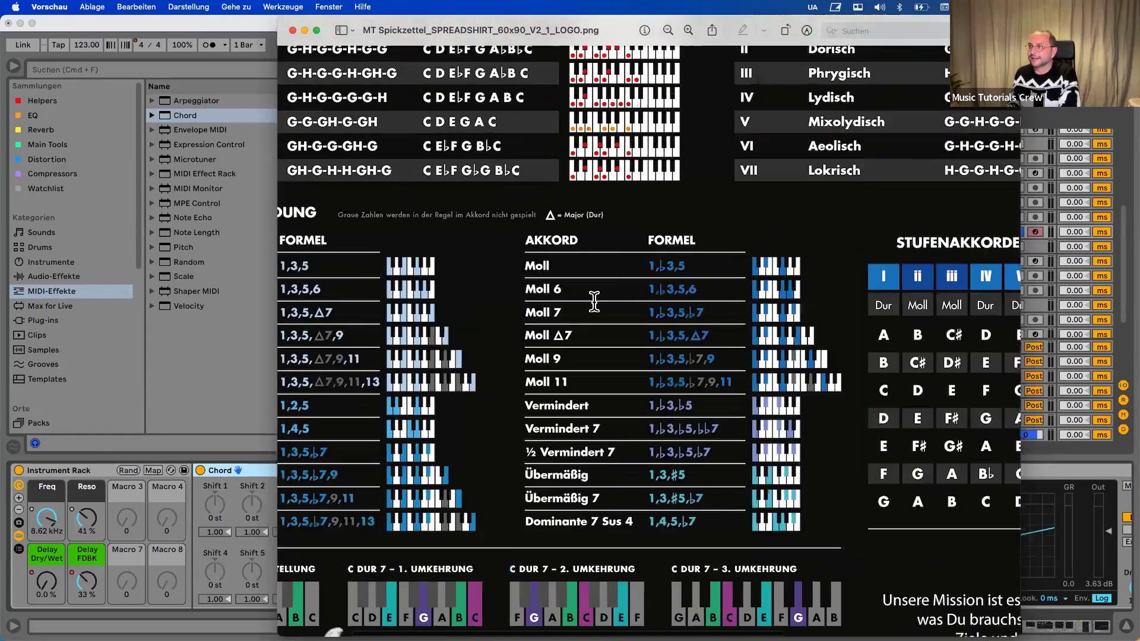
Examine the cheat sheet's tables of scale-degree chords in major and minor and the minor chord formulas
scroll(593, 301, "right", 2)
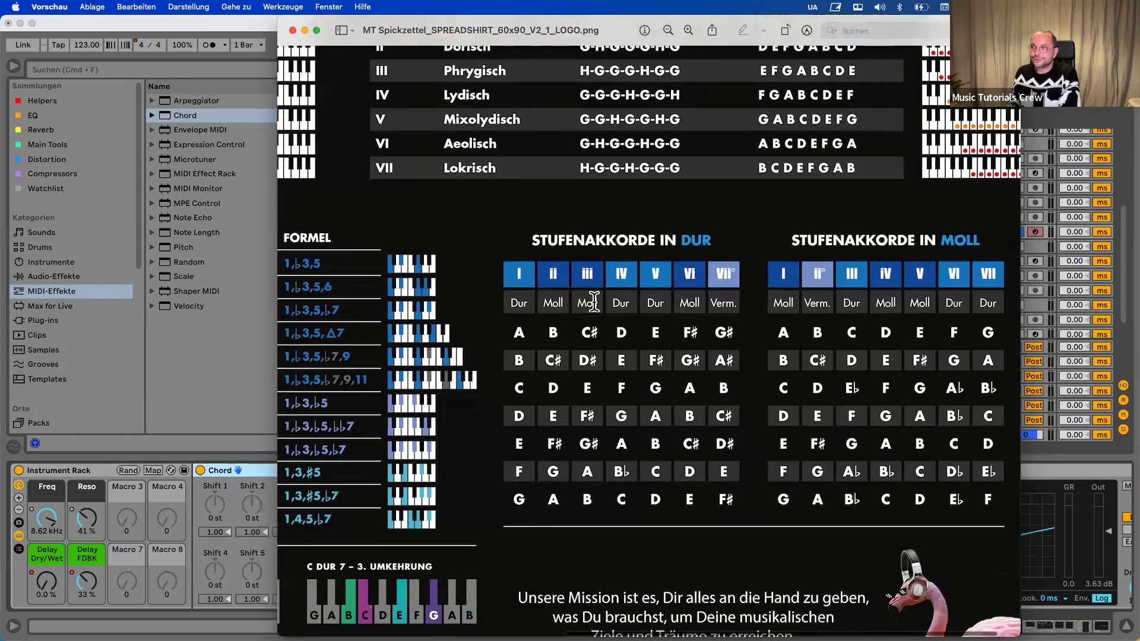
scroll(594, 301, "down", 6)
scroll(594, 302, "left", 4)
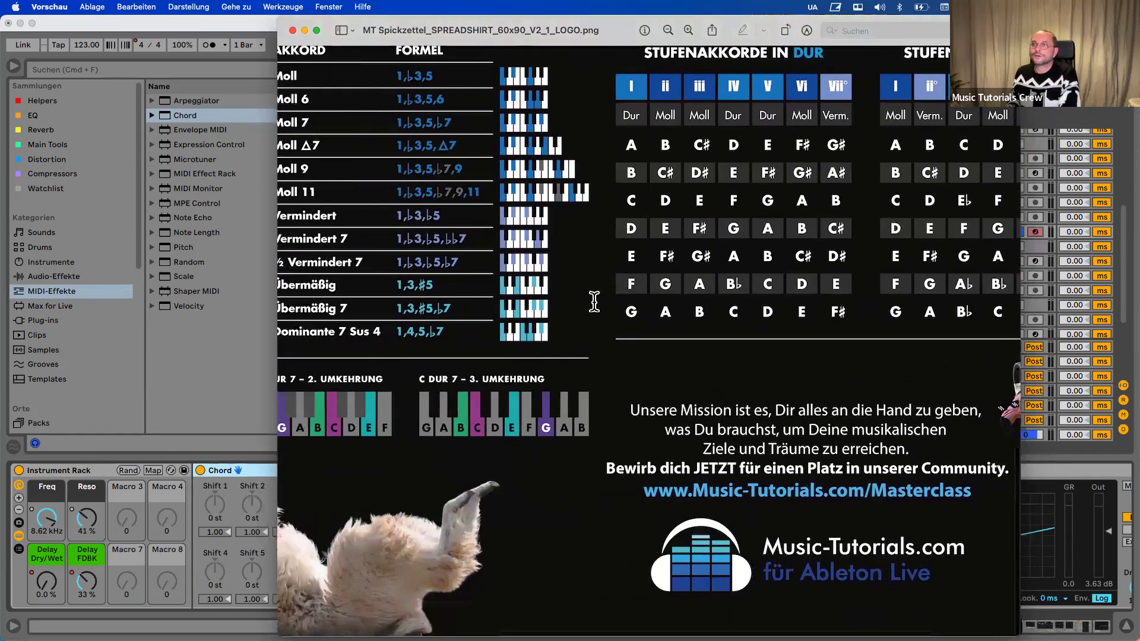
scroll(594, 302, "up", 5)
scroll(594, 301, "left", 10)
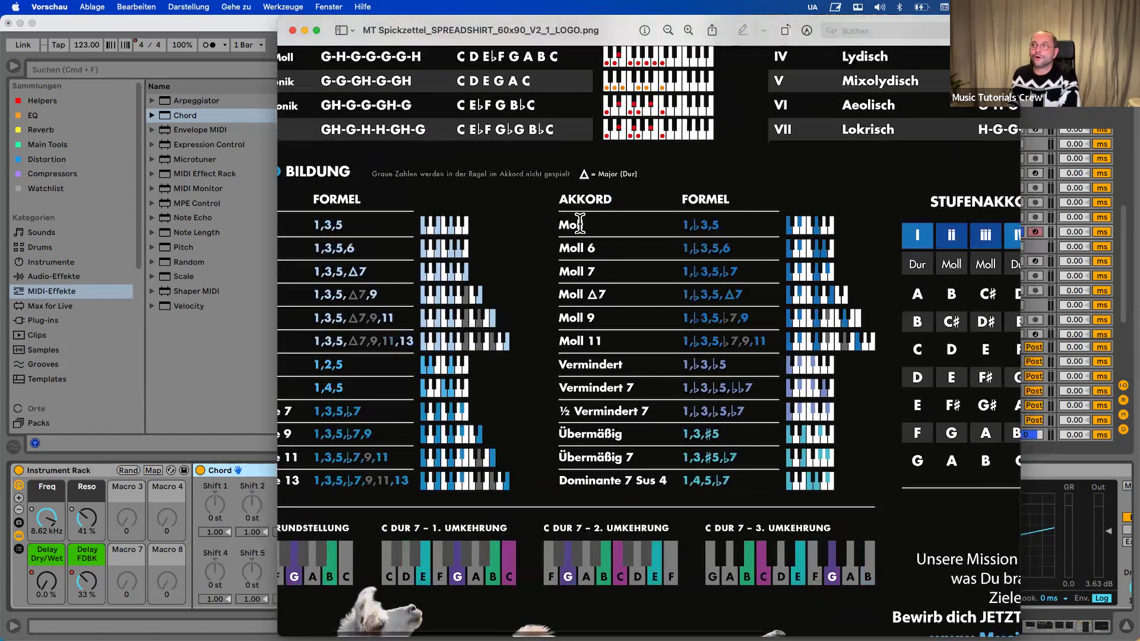
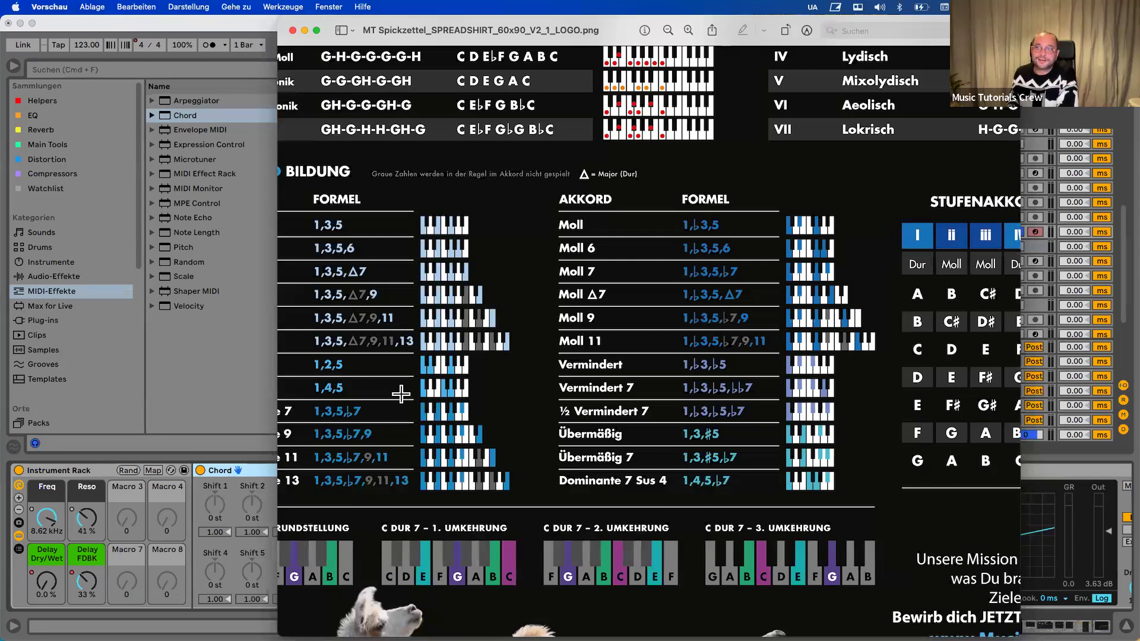
Move the cheat sheet clear of the Chord device, check the interval table, and set Shift 1 to +3 st for the minor third
left_click_drag(433, 20, 481, 18)
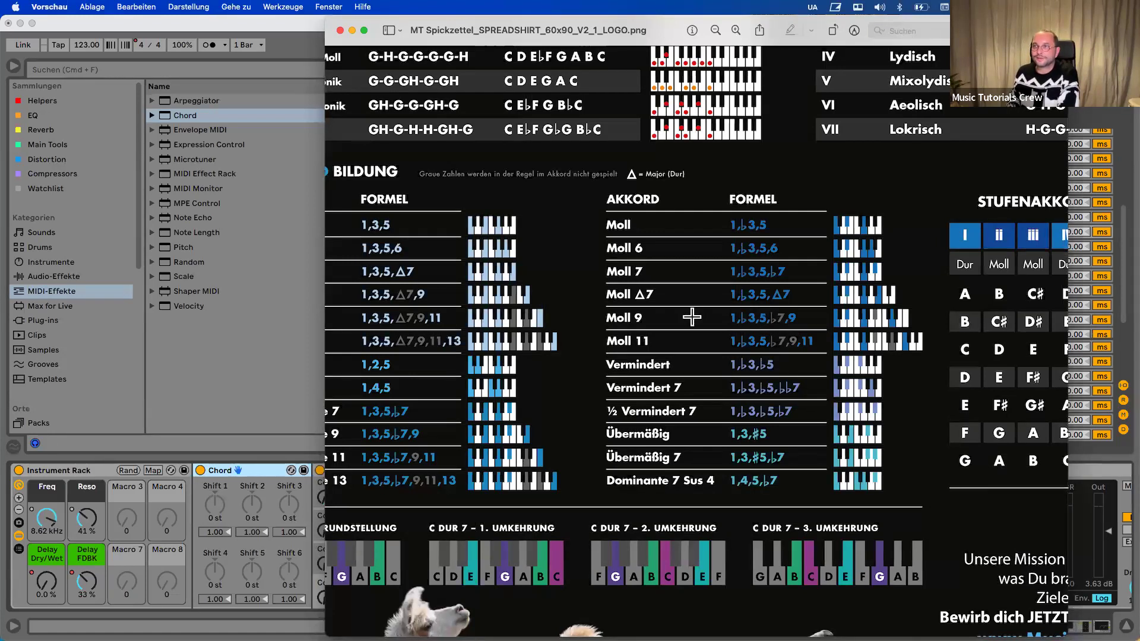
scroll(692, 318, "left", 3)
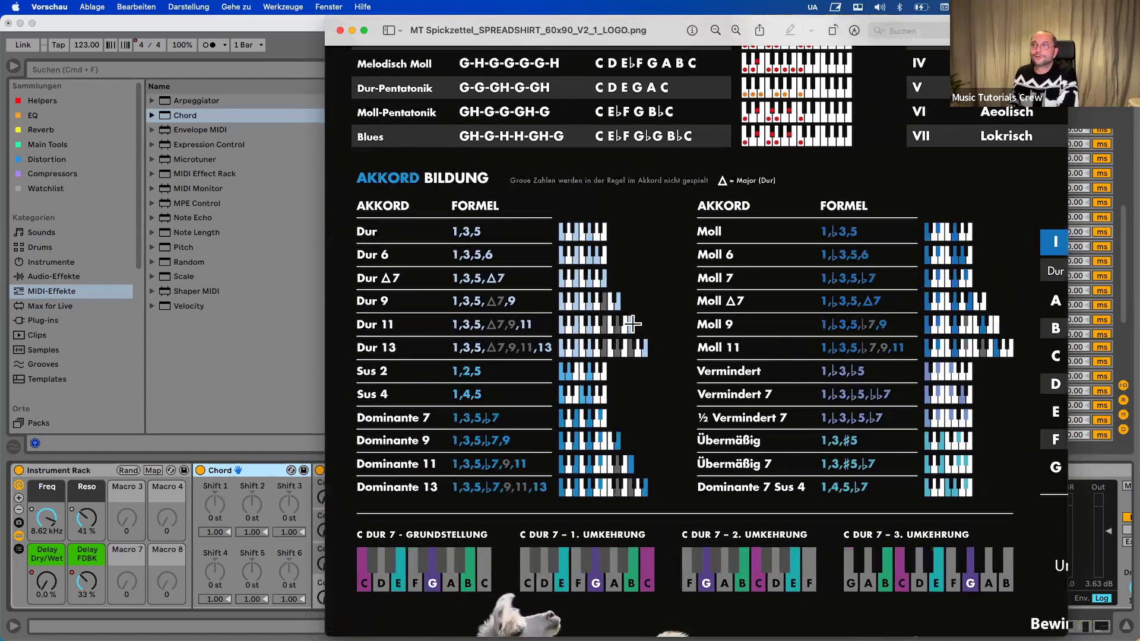
scroll(632, 323, "up", 15)
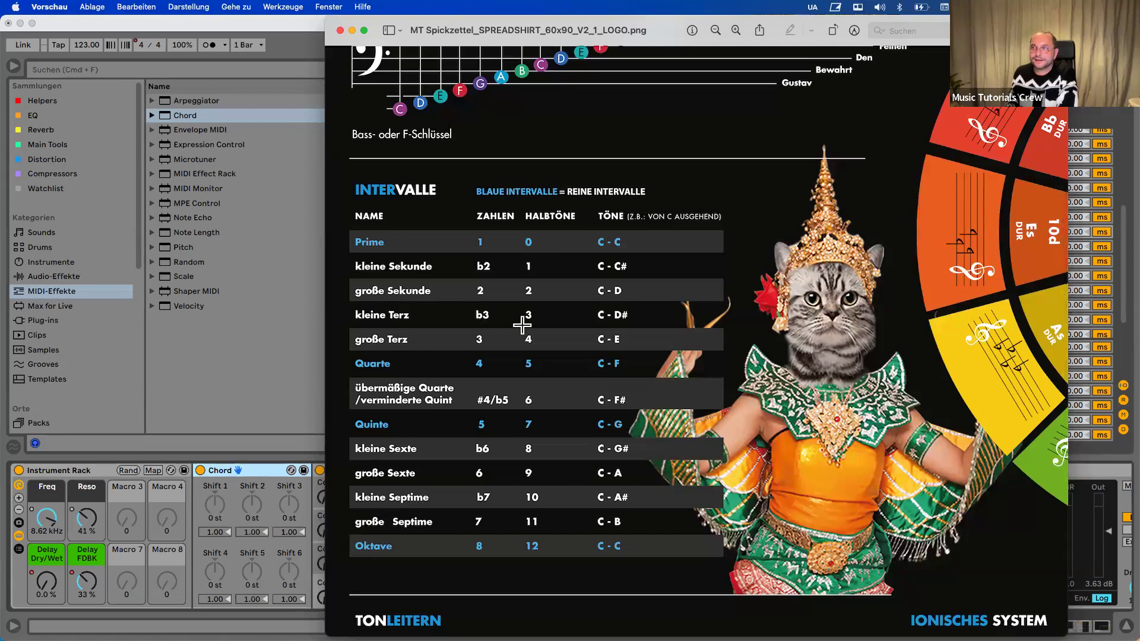
left_click(214, 518)
left_click(213, 510)
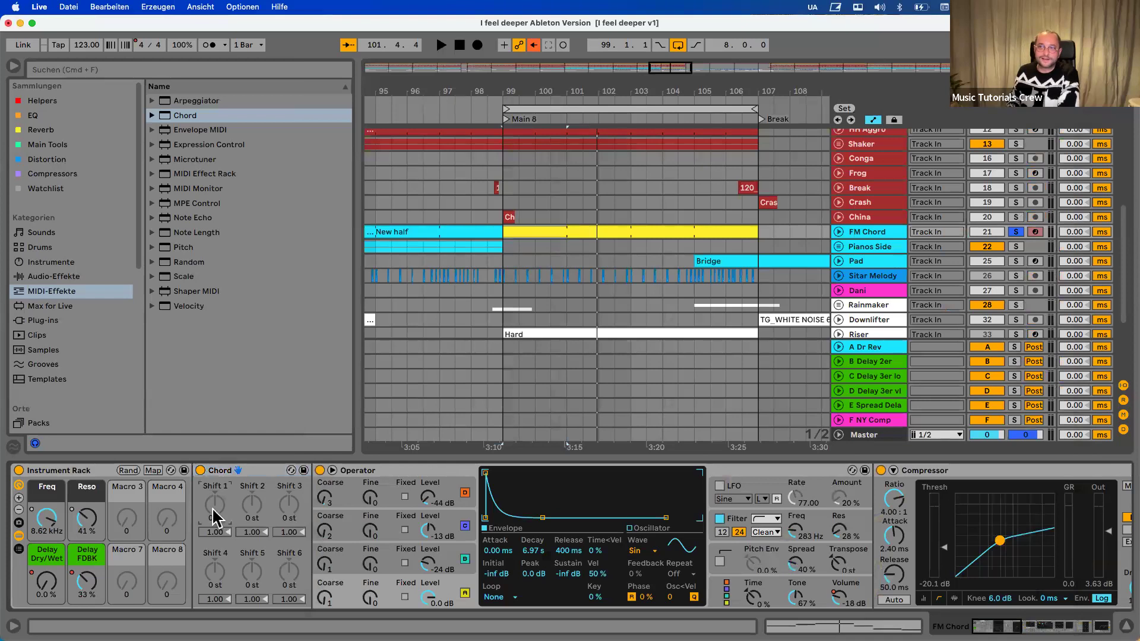
key("Up")
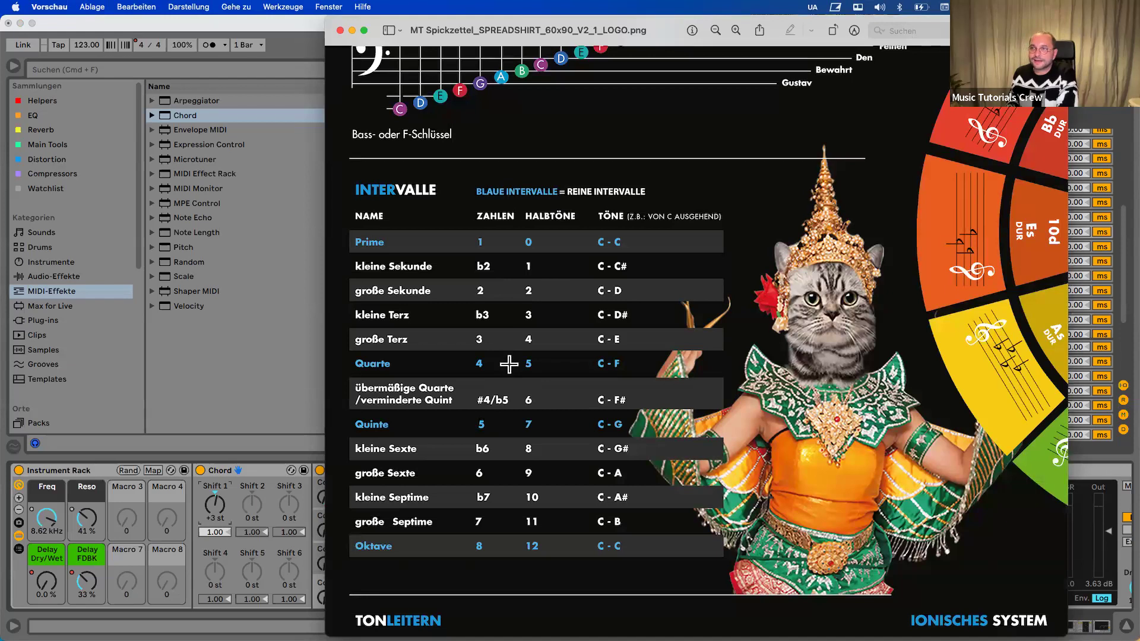
Set Chord's Shift 2 to +7 st for the fifth and play back the resulting minor chords
scroll(508, 364, "down", 2)
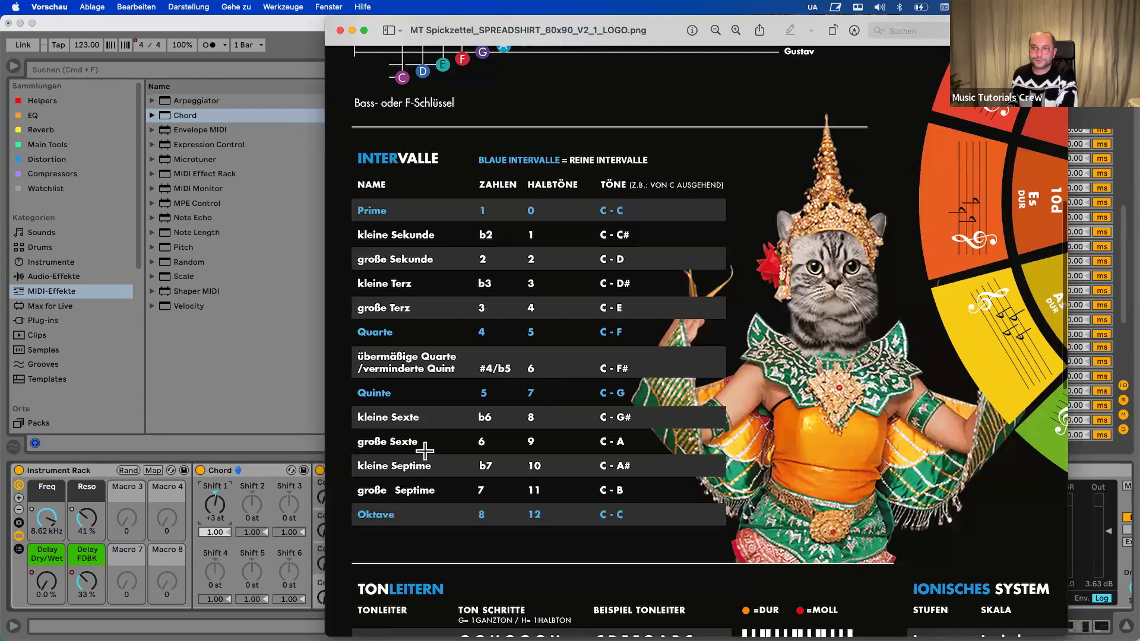
left_click(249, 515)
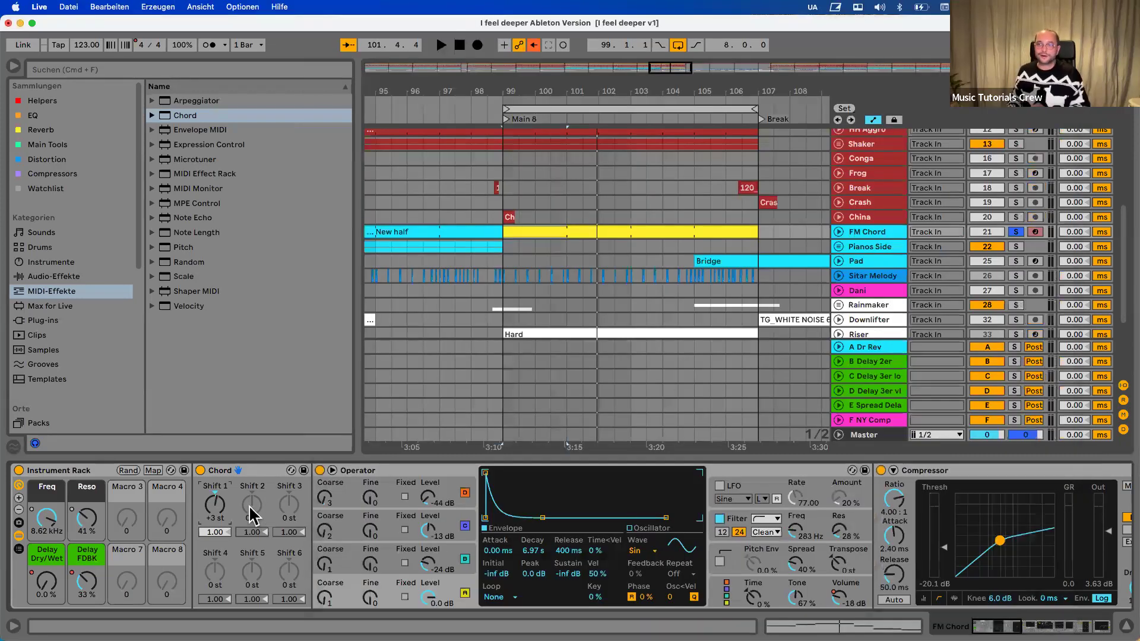
mouse_move(252, 515)
left_mouse_down()
mouse_move(252, 497)
mouse_move(247, 513)
left_mouse_up()
key("space")
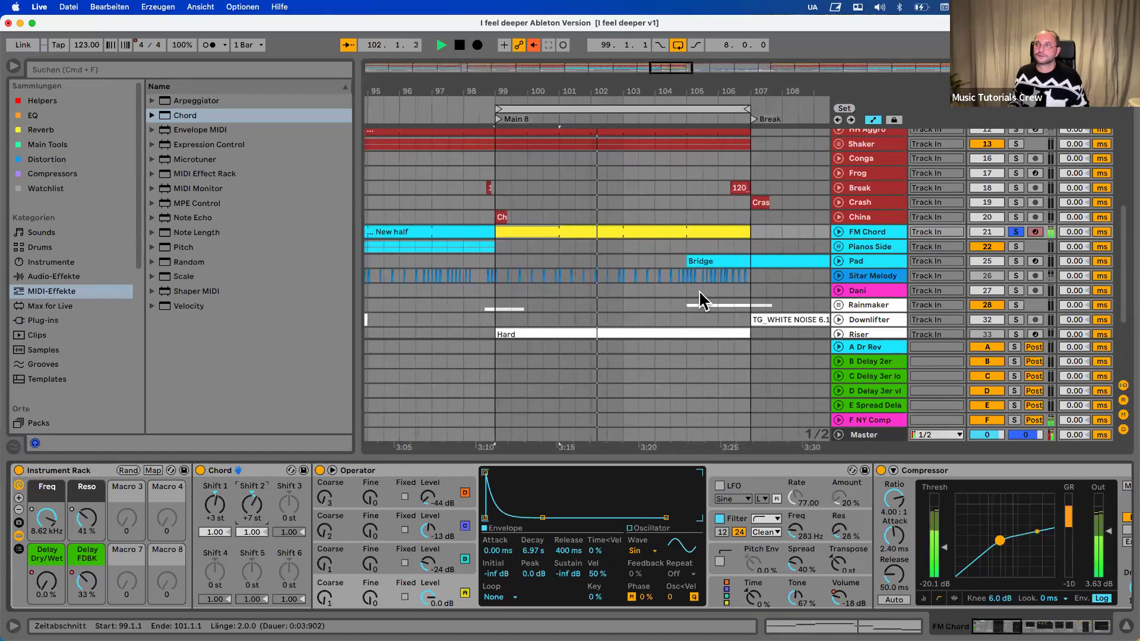
key("space")
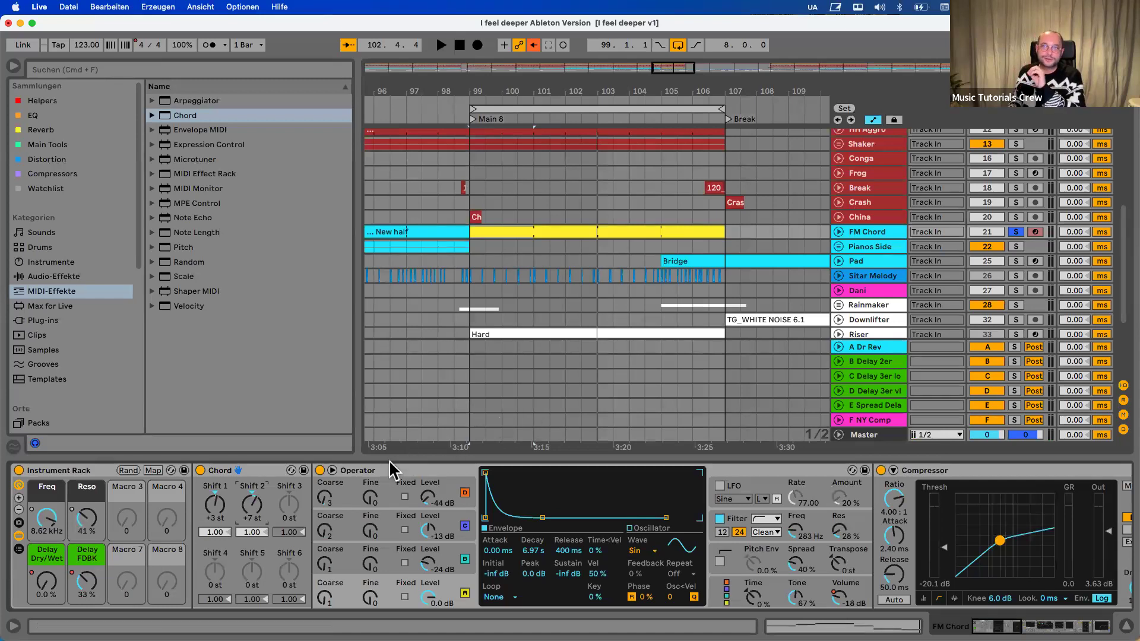
Bring the cheat sheet's interval table back into view and set Chord's Shift 3 to +2 st
key("ctrl+Up")
left_click(910, 336)
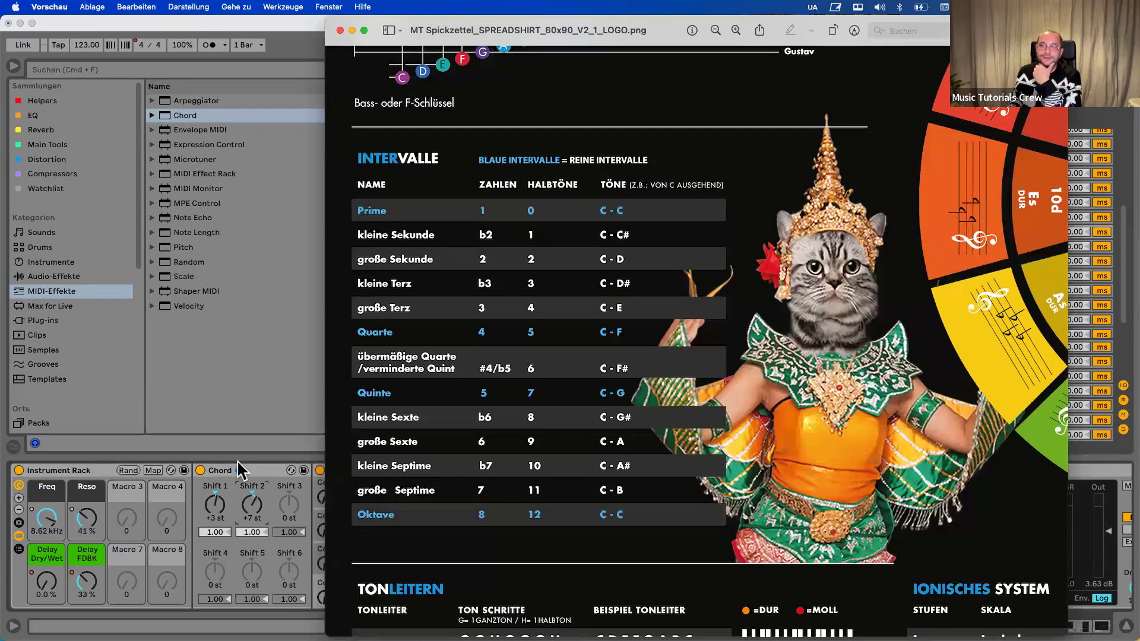
left_click(292, 514)
left_click_drag(289, 507, 289, 490)
Set Chord's Shift 4 to +10 st for the minor seventh and raise Shift 3 an octave to +14 st
left_click(212, 577)
key("Up")
key("Up")
key("Up")
key("Up")
key("Up")
key("Up")
key("Up")
key("Up")
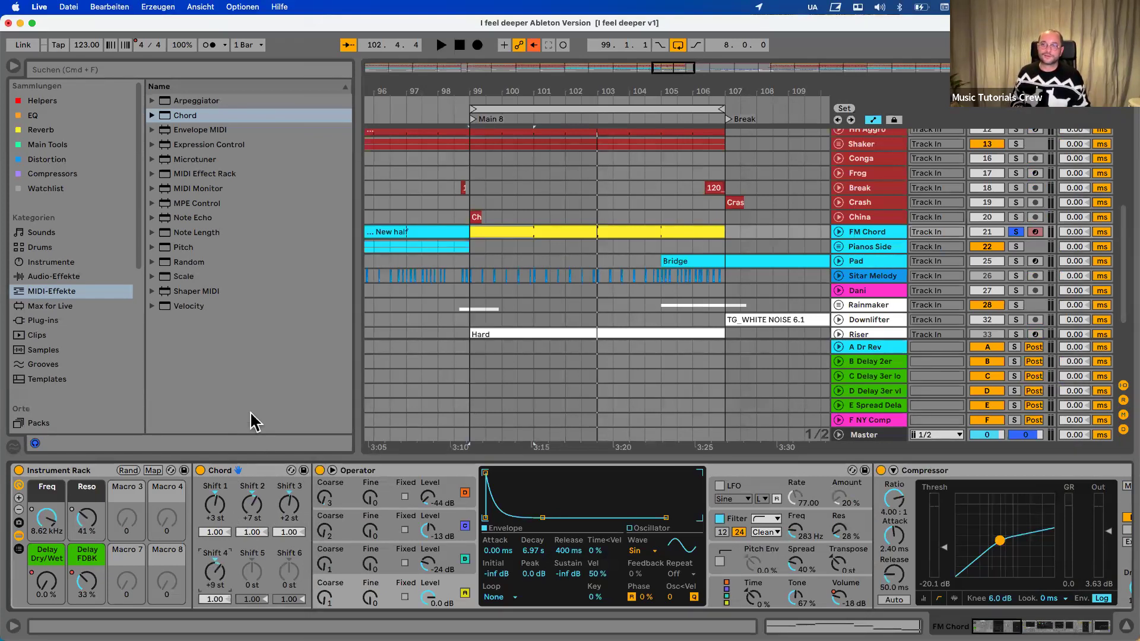
left_click(292, 508)
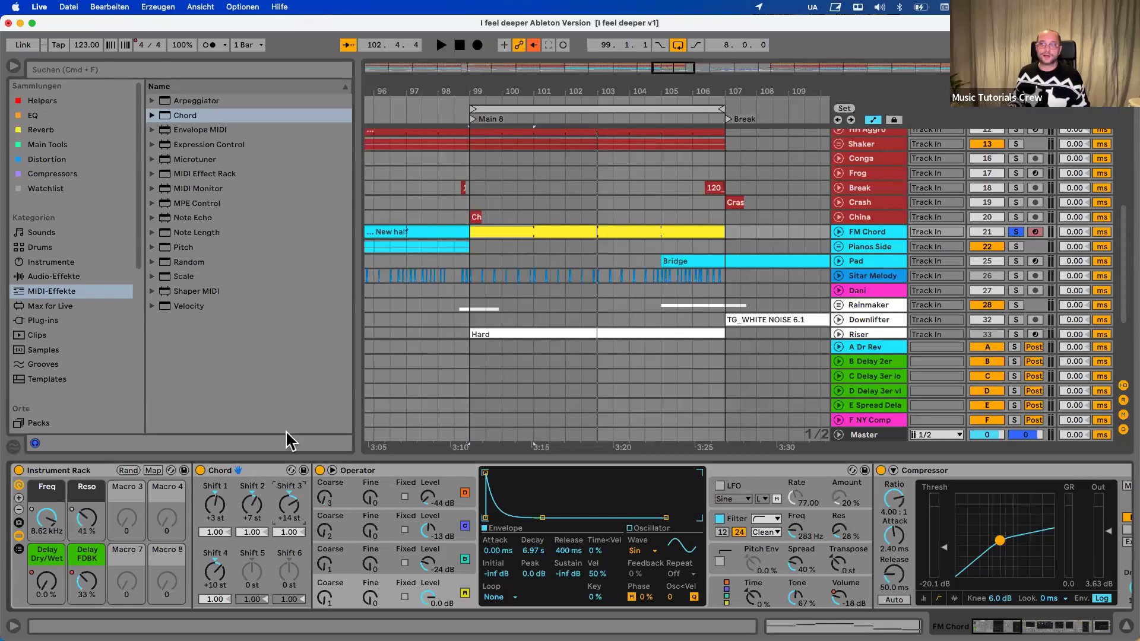
Listen to the extended chords and shorten the decay of Operator's oscillator A envelope to 566 ms
key("space")
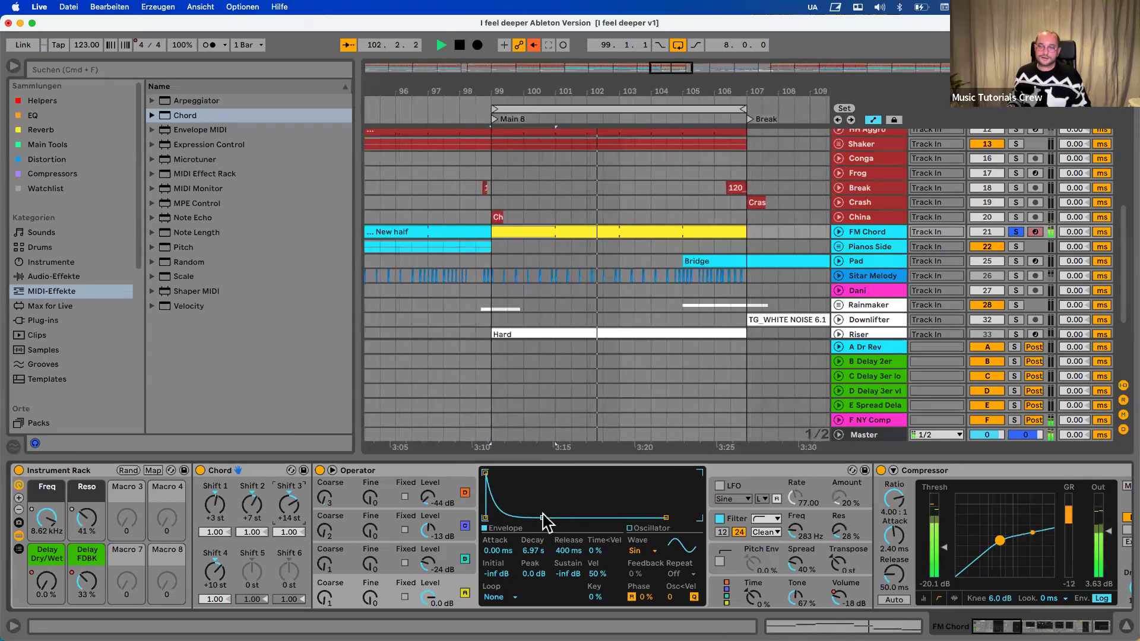
key("space")
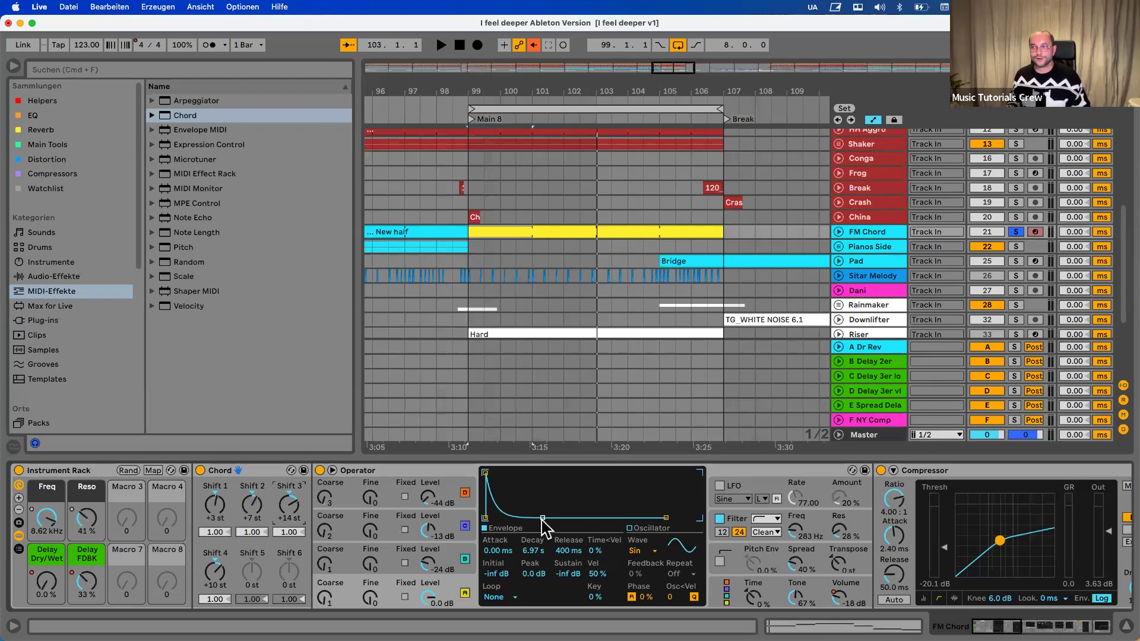
left_click_drag(534, 518, 526, 518)
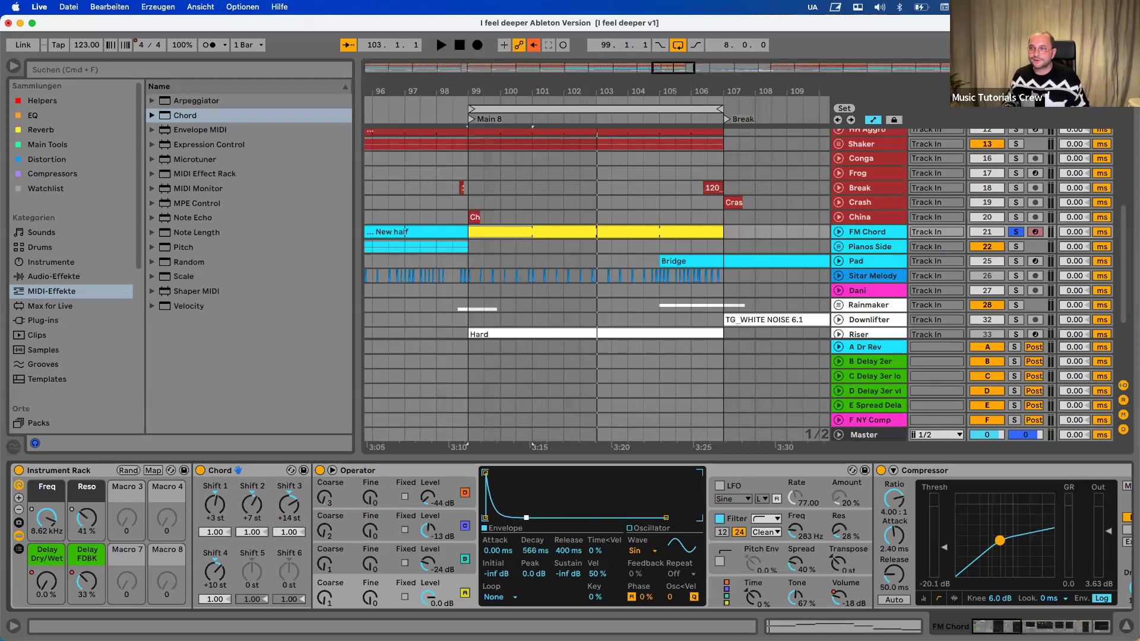
Shorten Operator's filter envelope decay to 810 ms and take FM Chord out of solo to hear it in the full mix
left_click(738, 523)
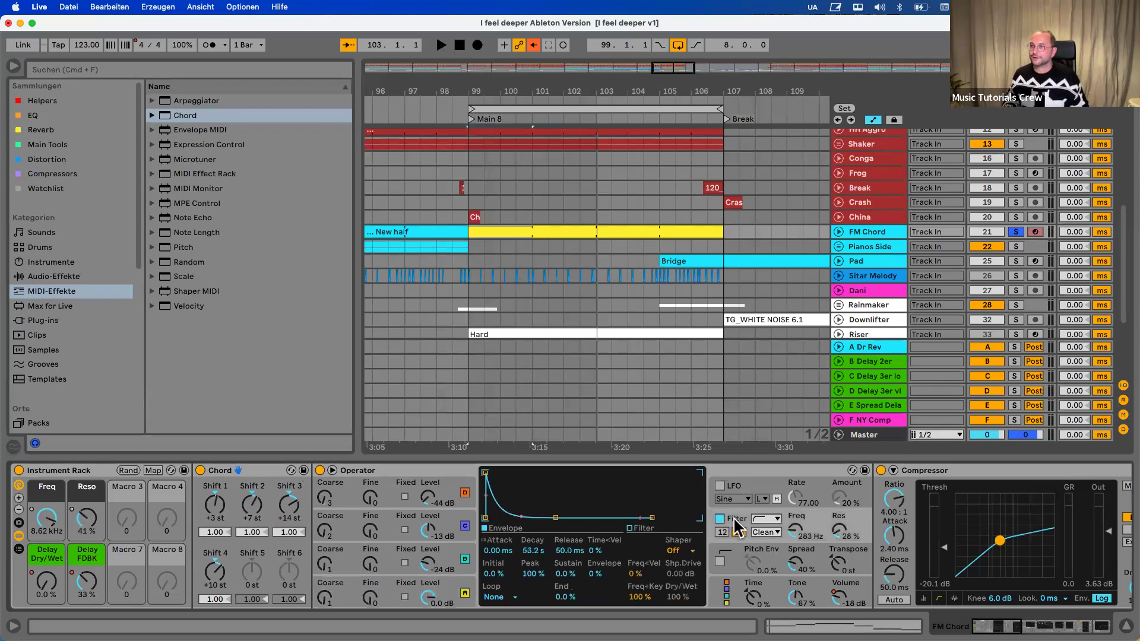
left_click_drag(546, 518, 528, 518)
key("space")
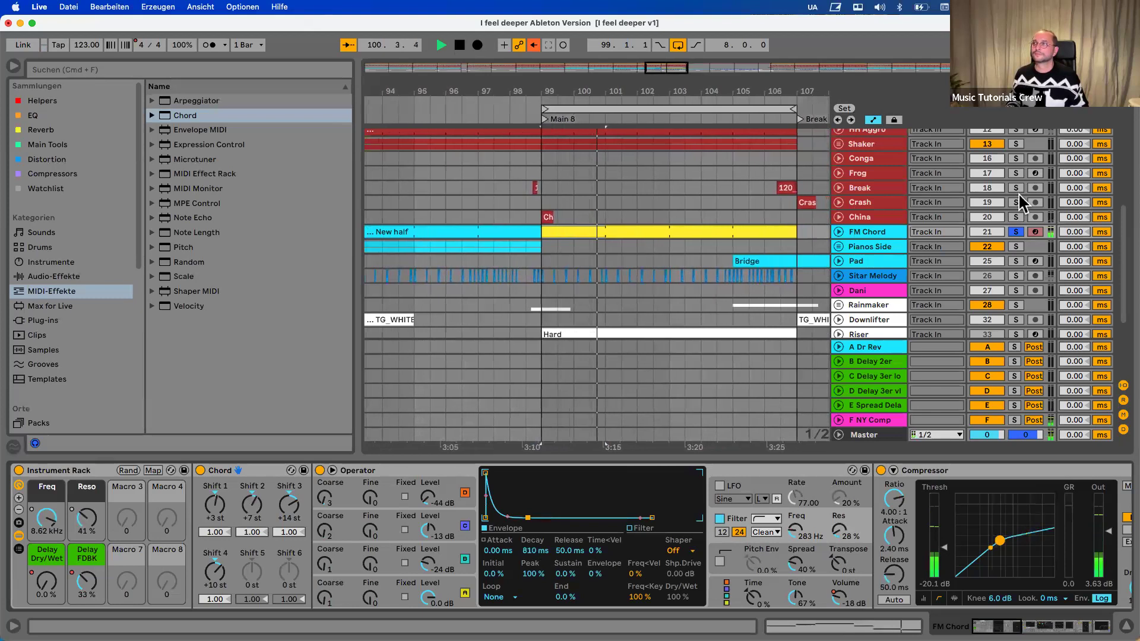
left_click(1016, 233)
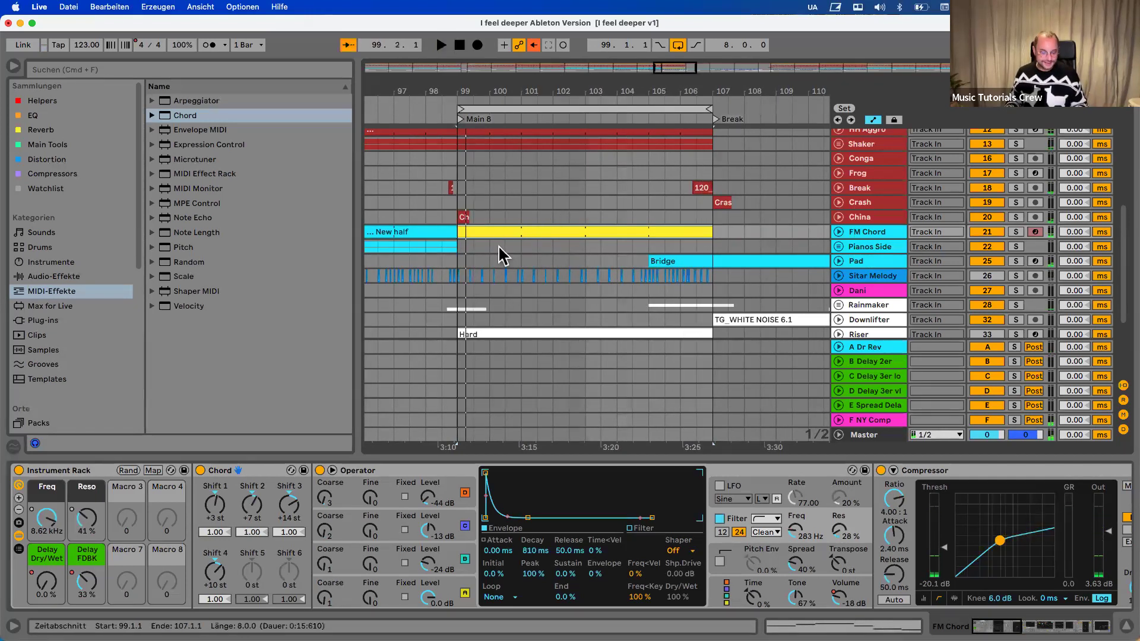
Unfold the Pianos Side group and paste the yellow clip at bar 99 onto Piano left and Wurli right
left_click(838, 247)
scroll(590, 287, "down", 2)
scroll(590, 291, "down", 4)
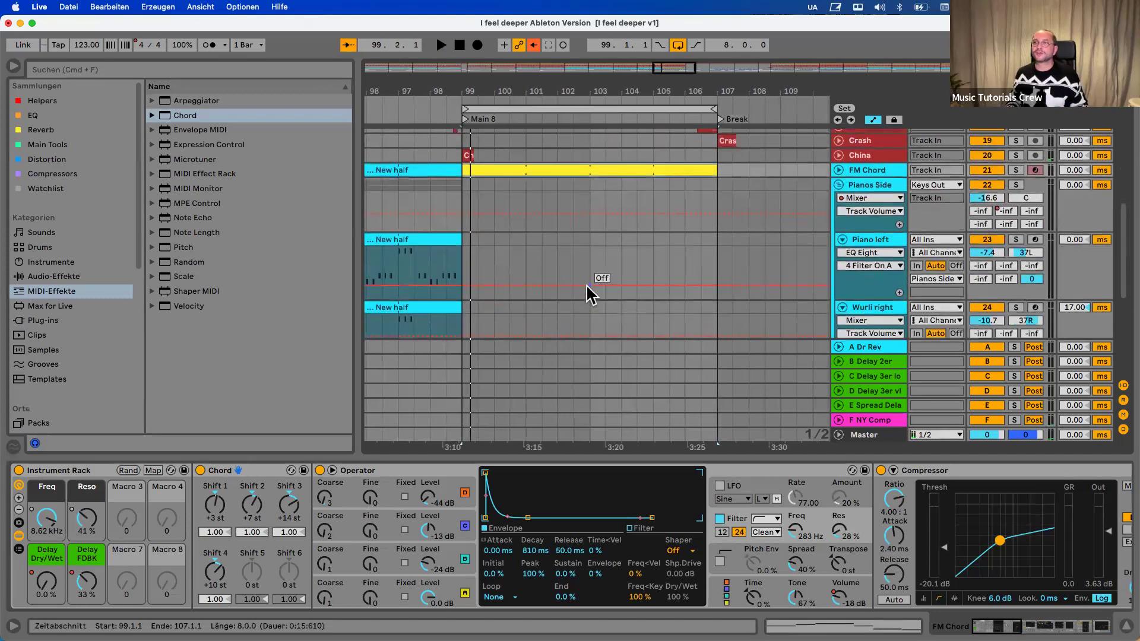
left_click(464, 200)
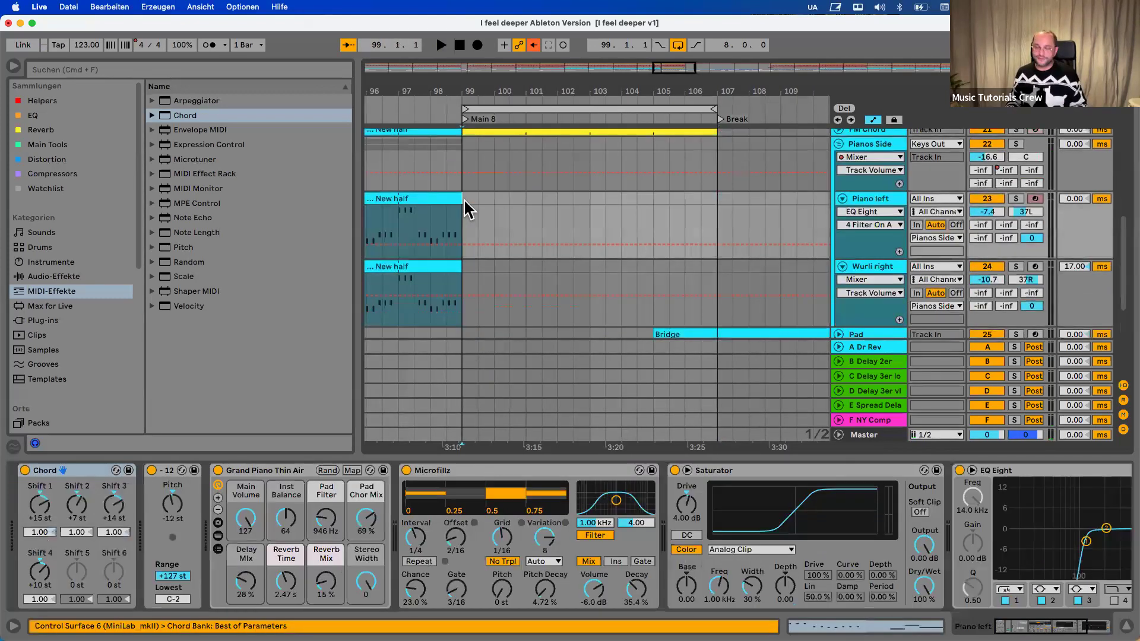
key("super+v")
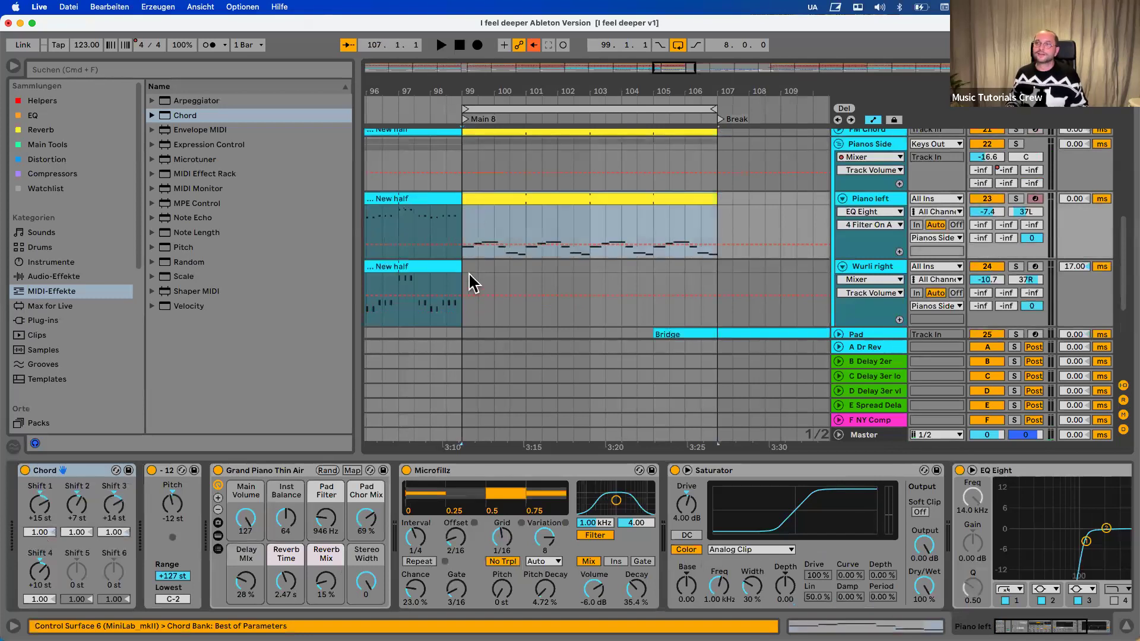
left_click(466, 277)
key("super+v")
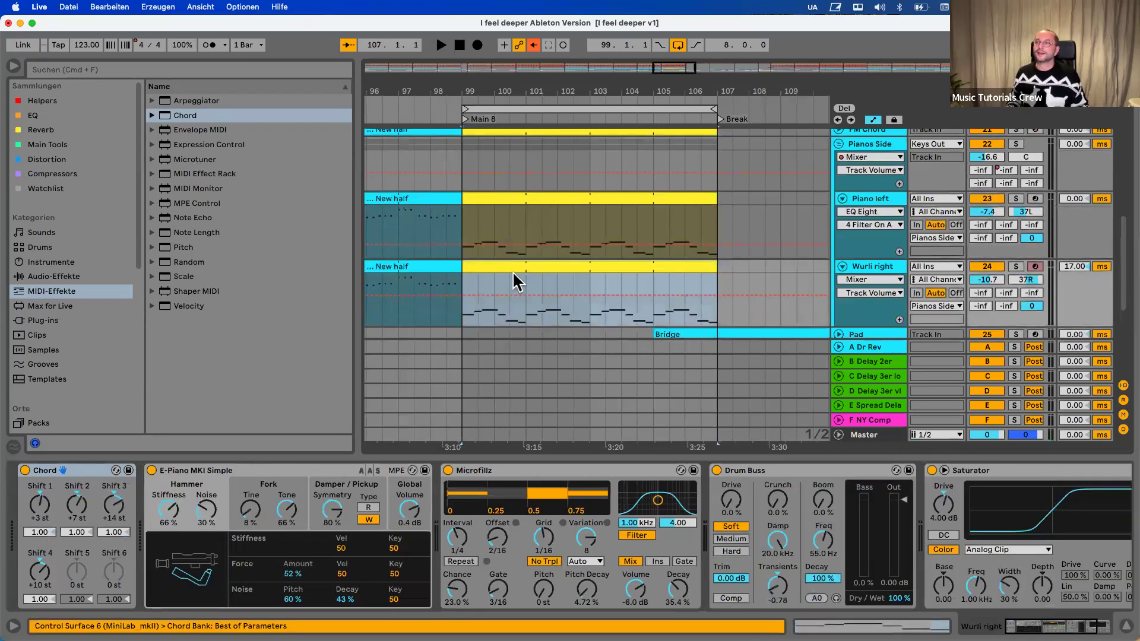
Undo the clips pasted onto the two piano tracks and open FM Chord's Main 8 clip for note editing
left_click(536, 199)
scroll(530, 194, "up", 3)
double_click(530, 193)
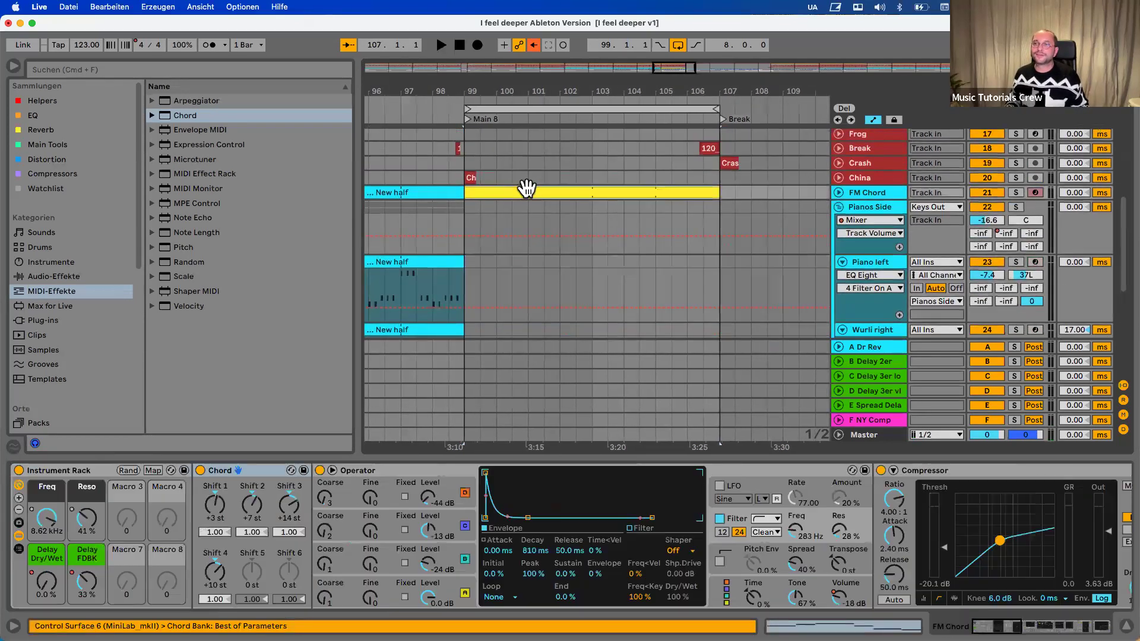
scroll(319, 480, "up", 3)
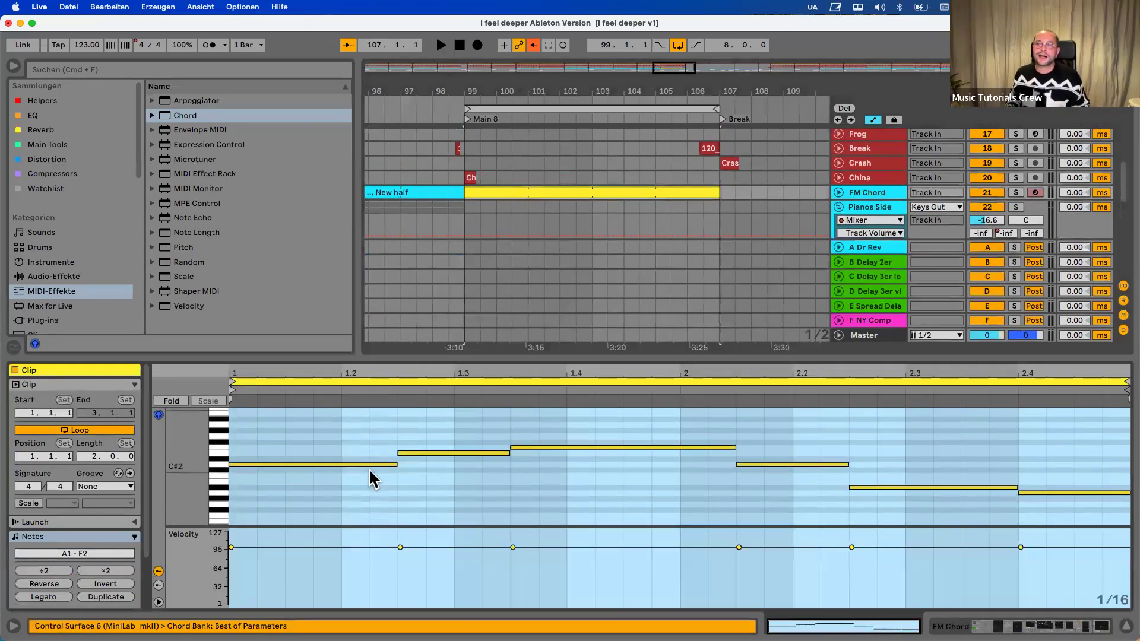
Shorten the clip's opening D2 note to a sixteenth and place a copy at 1.1.4
left_click_drag(392, 465, 230, 470)
key("super+d")
key("Right")
key("Right")
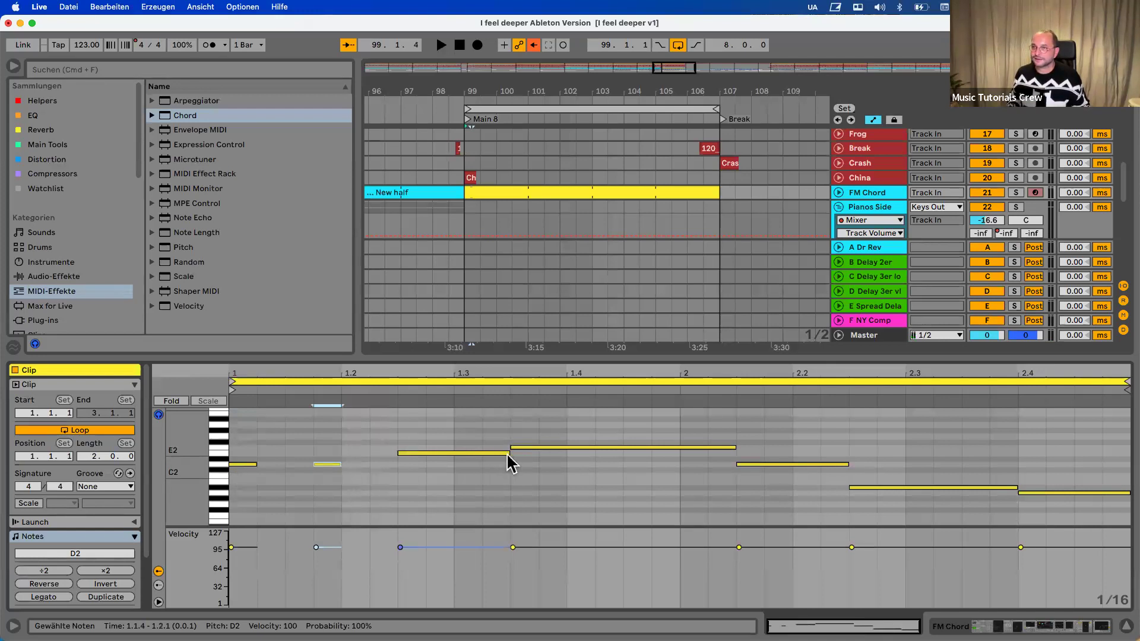
Shorten the E2 at 1.2.3 and the F2 at 1.3.3 to sixteenths and repeat the F2 at 1.4.3 and 2.1.1
left_click_drag(507, 450, 426, 453)
left_click_drag(736, 447, 537, 446)
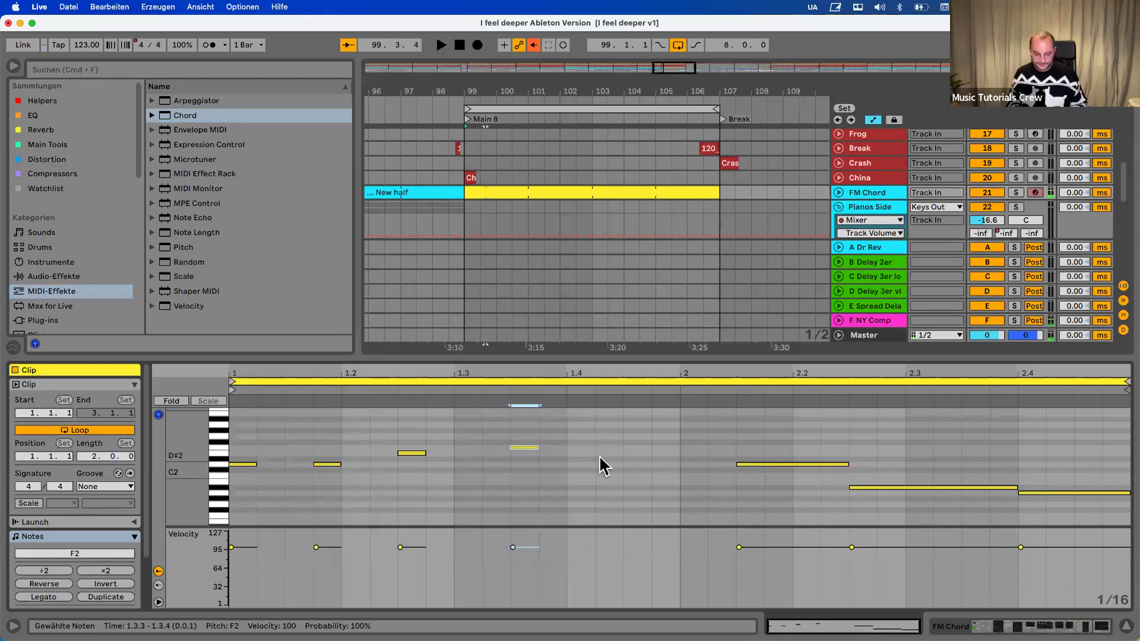
key("super+d")
key("Right")
key("Right")
key("Right")
key("super+d")
key("Right")
Shorten the D2, A#1 and A1 notes in the clip's second bar to sixteenths and repeat the A#1 at 2.3.3
left_click(812, 464)
left_click_drag(812, 464, 764, 464)
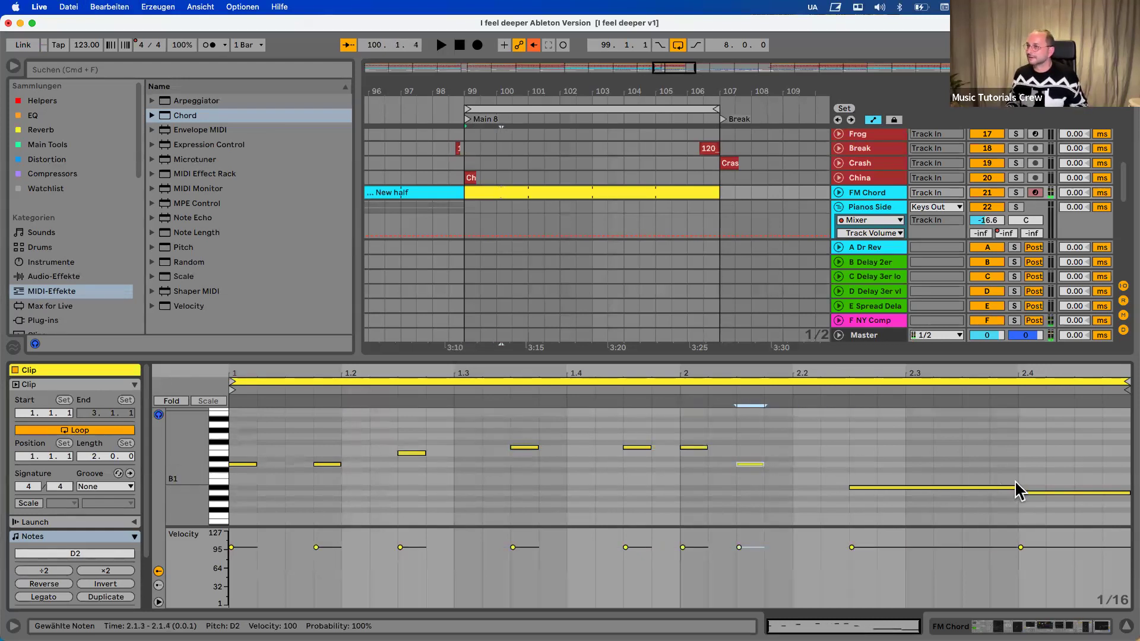
left_click_drag(1016, 485, 877, 487)
key("super+d")
key("Right")
key("Right")
key("Right")
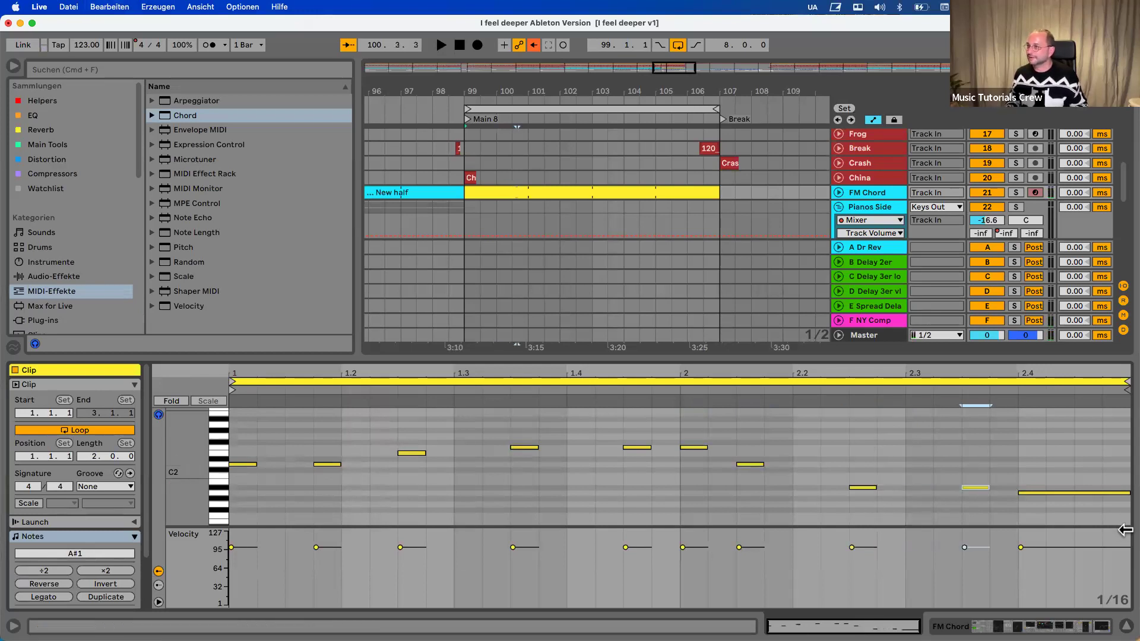
left_click_drag(1128, 493, 1046, 494)
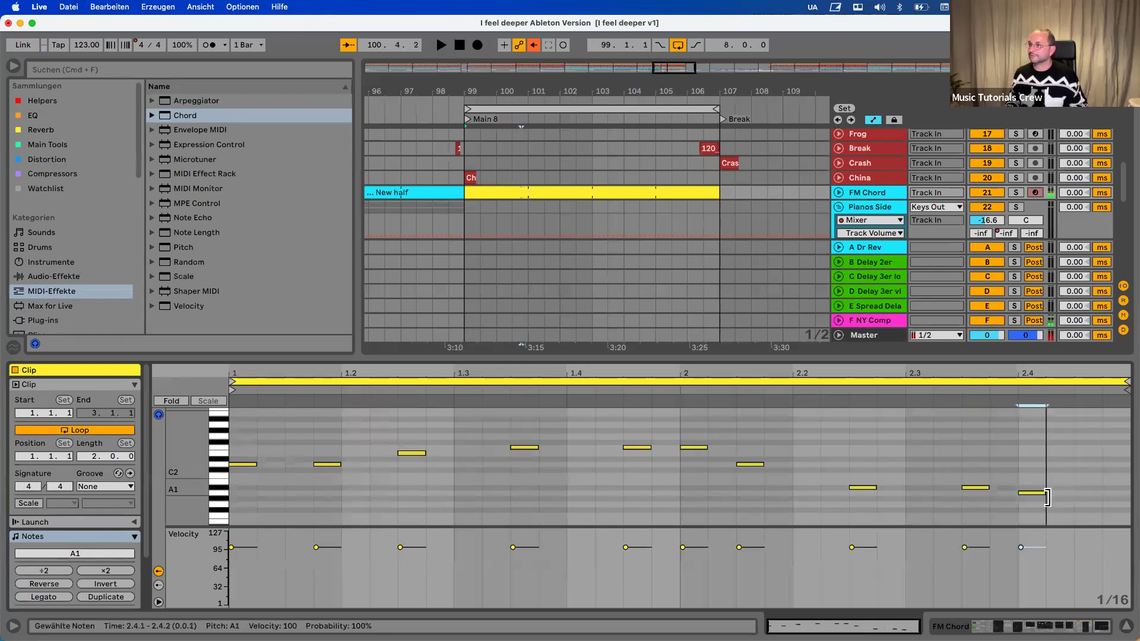
Play back the new stab rhythm and delete the F2 note at 2.1.1
key("space")
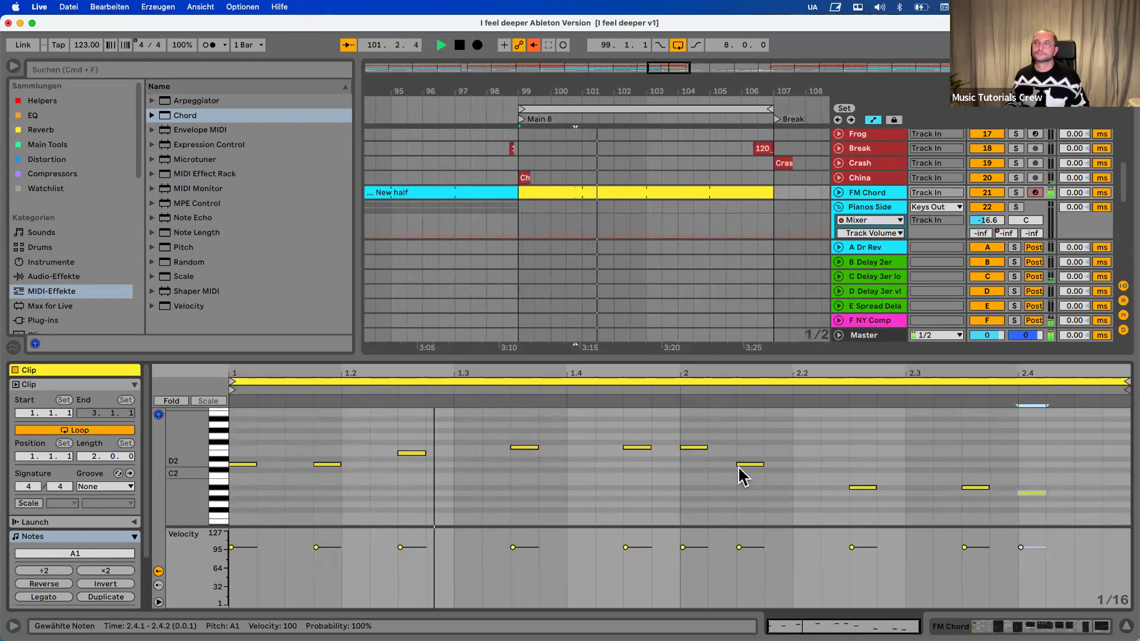
key("space")
double_click(698, 448)
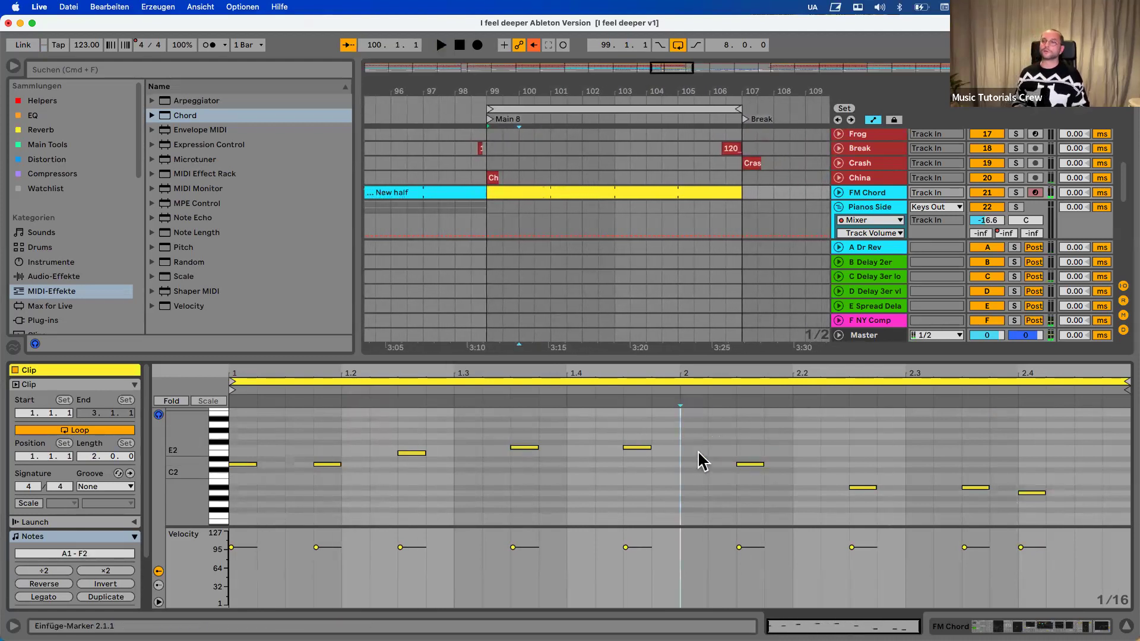
Play back the edited stabs and copy the FM Chord clip from Main 8 to bar 99 of Piano left and Wurli right
key("space")
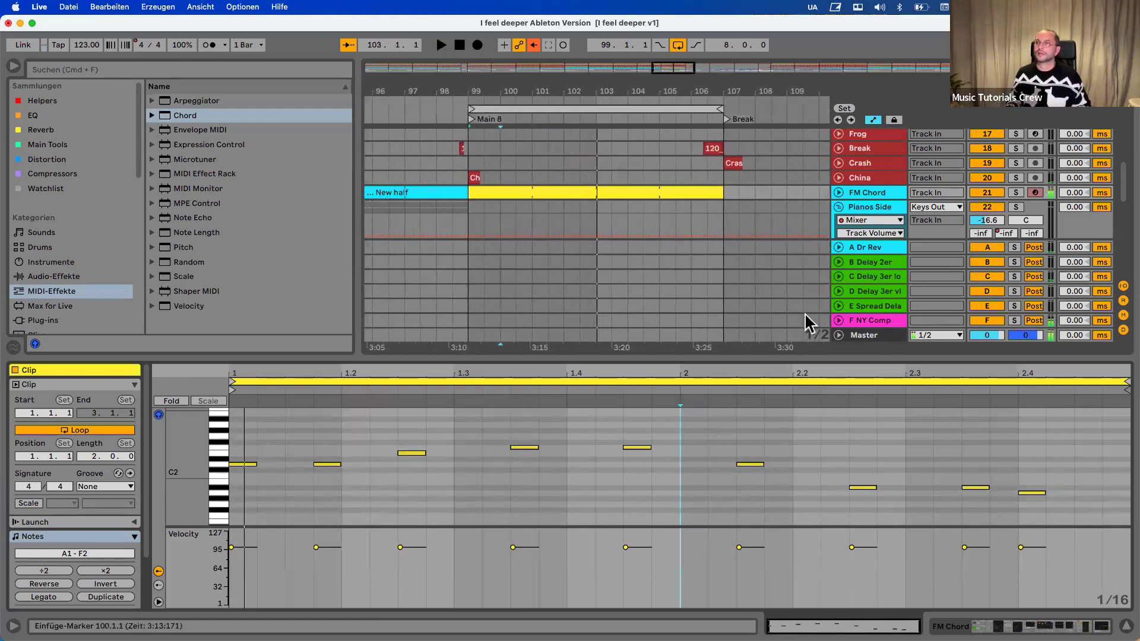
left_click(565, 186)
key("space")
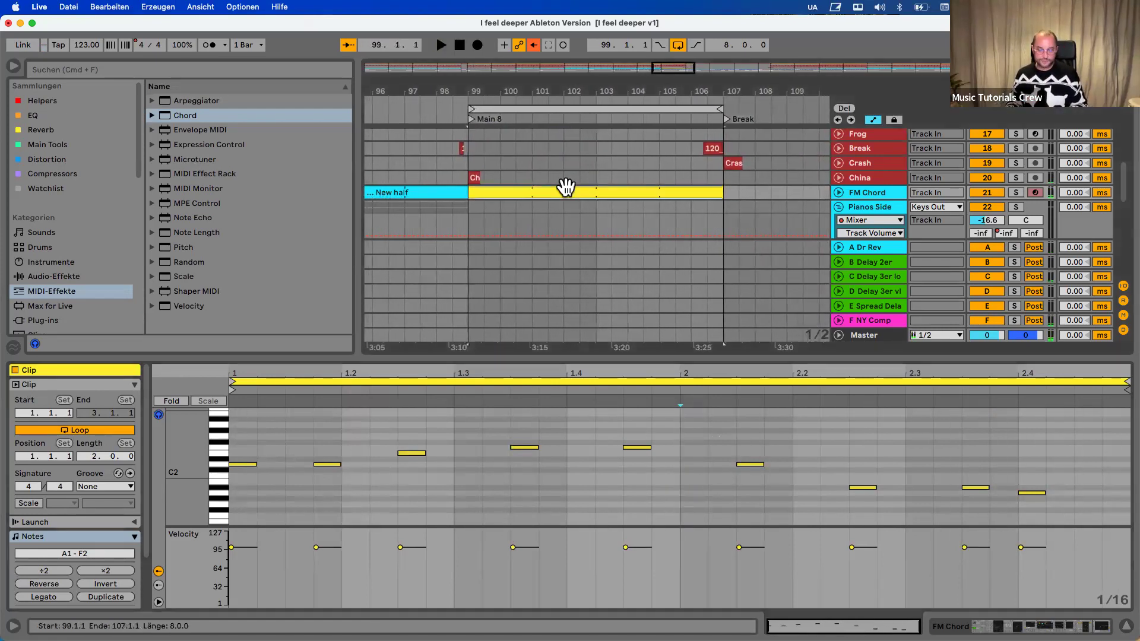
scroll(566, 188, "down", 5)
left_click(482, 170)
key("super+v")
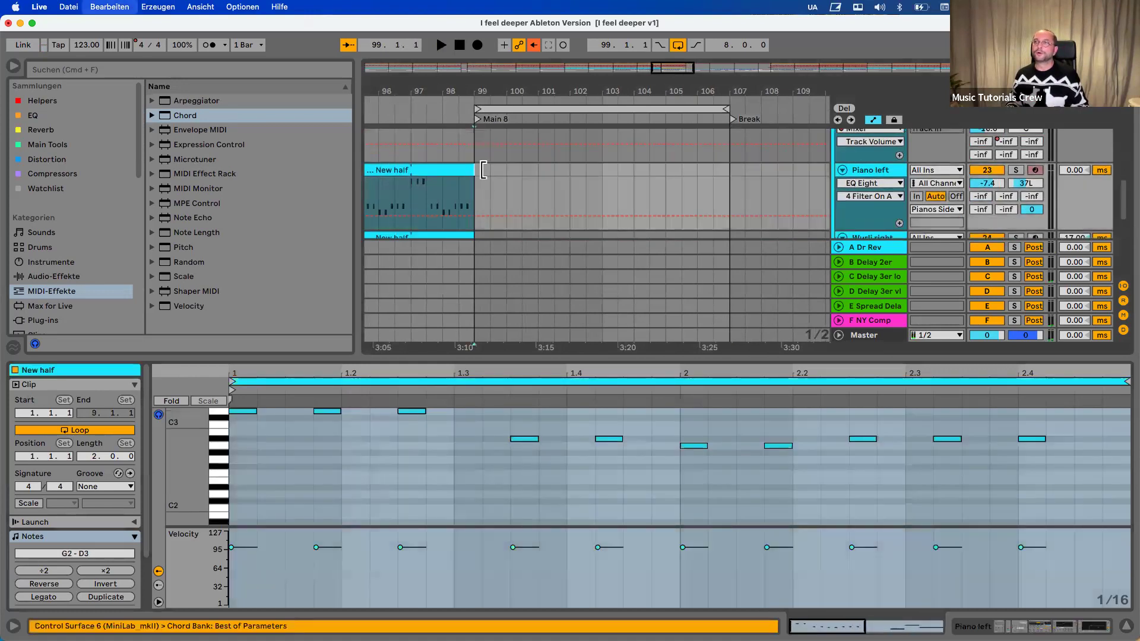
scroll(483, 171, "down", 2)
left_click(482, 200)
key("super+v")
scroll(572, 146, "down", 2)
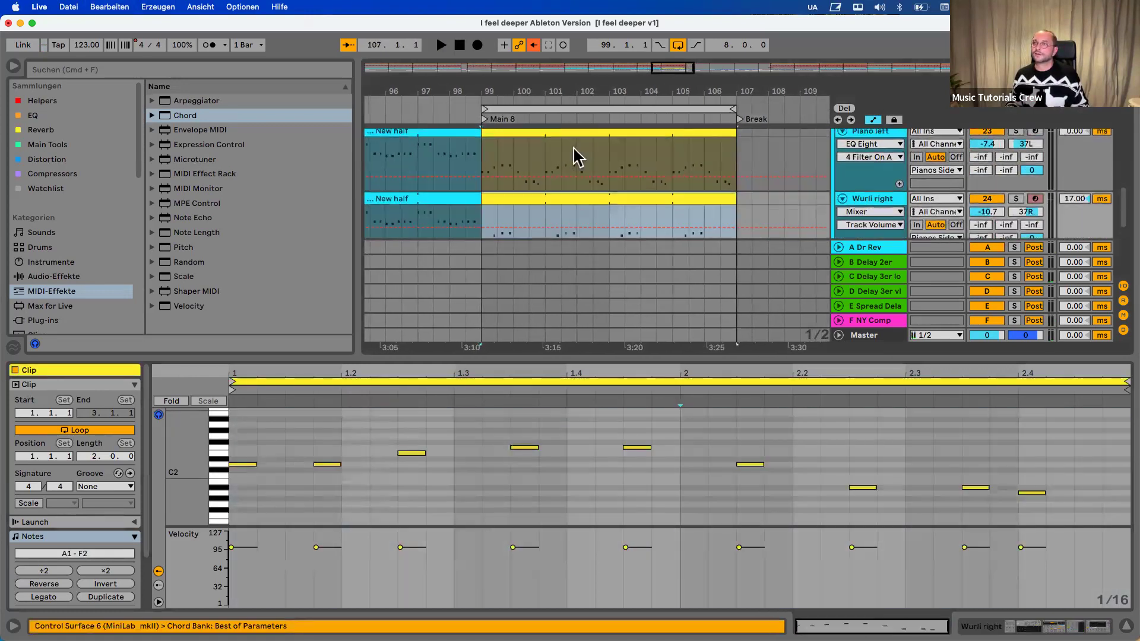
Transpose all notes of the new Wurli right clip in Main 8 up one octave
left_click(281, 488)
key("super+a")
key("shift+Up")
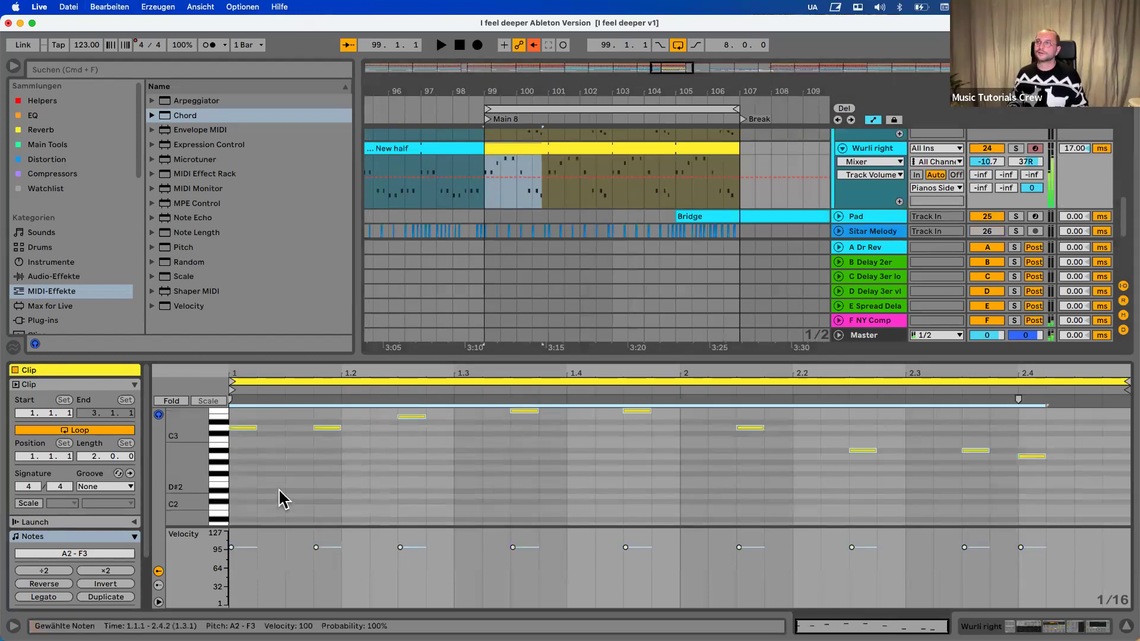
Transpose all notes of the new Piano left clip in Main 8 up one octave, to A2–F3
scroll(555, 199, "up", 2)
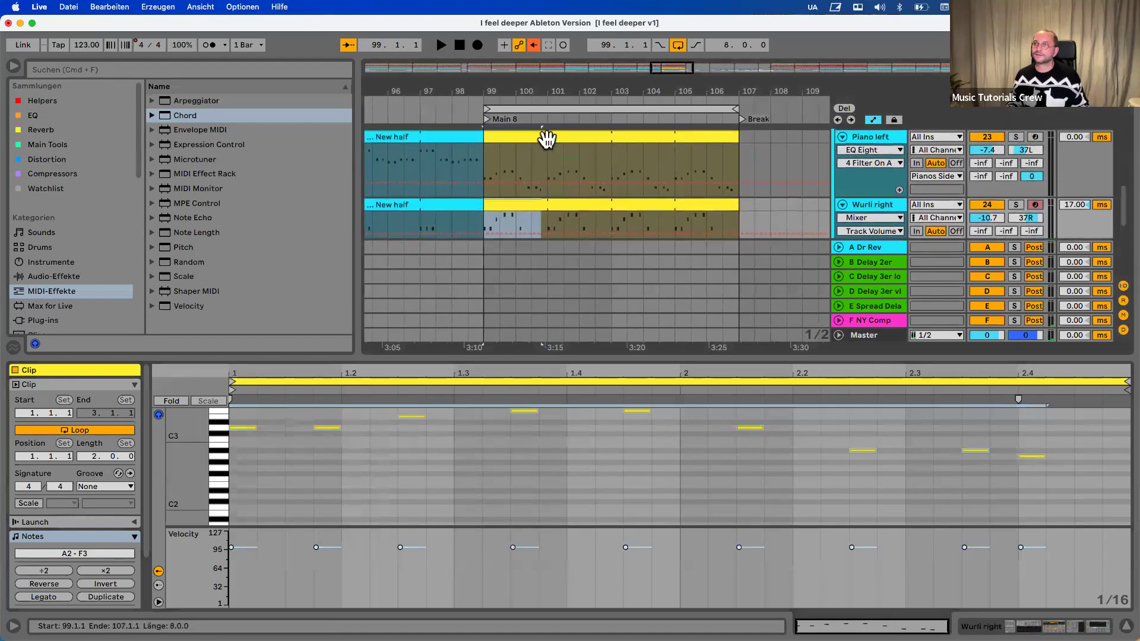
left_click(546, 138)
left_click(356, 516)
key("super+a")
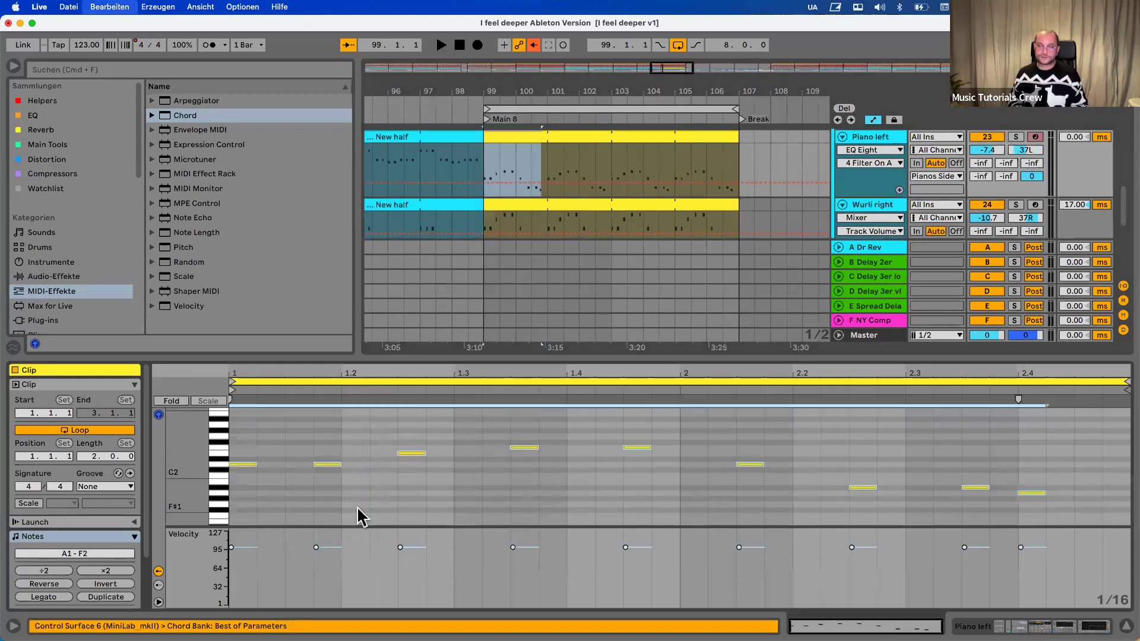
key("shift+Up")
Play back the layered stabs in Main 8 and set the Freq macro of FM Chord's Instrument Rack to 6.30 kHz
key("space")
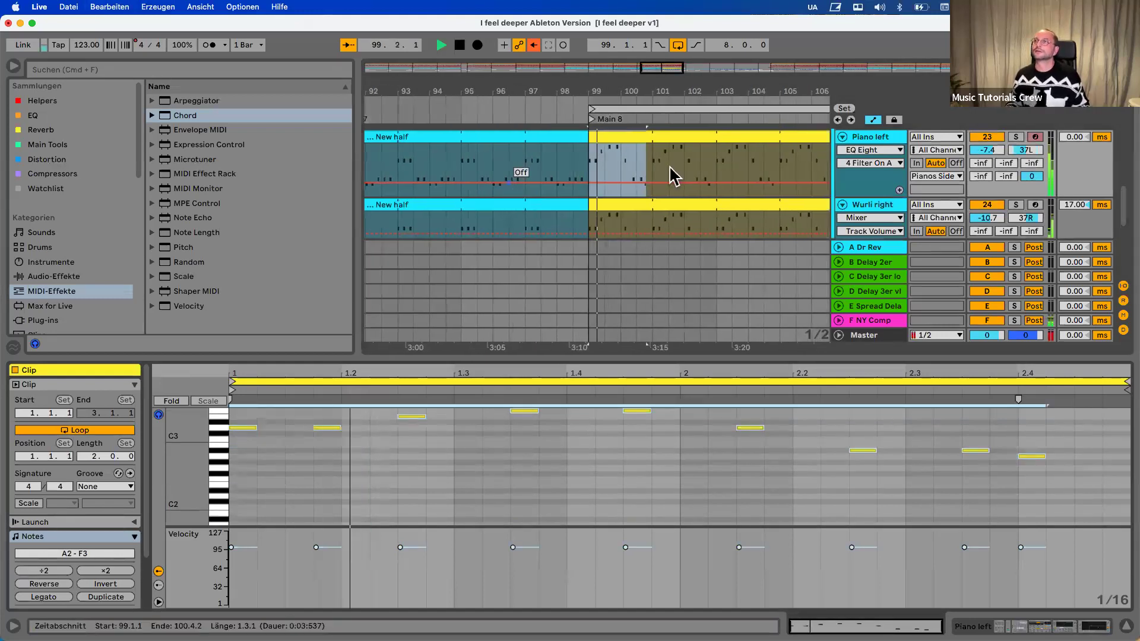
scroll(830, 208, "up", 4)
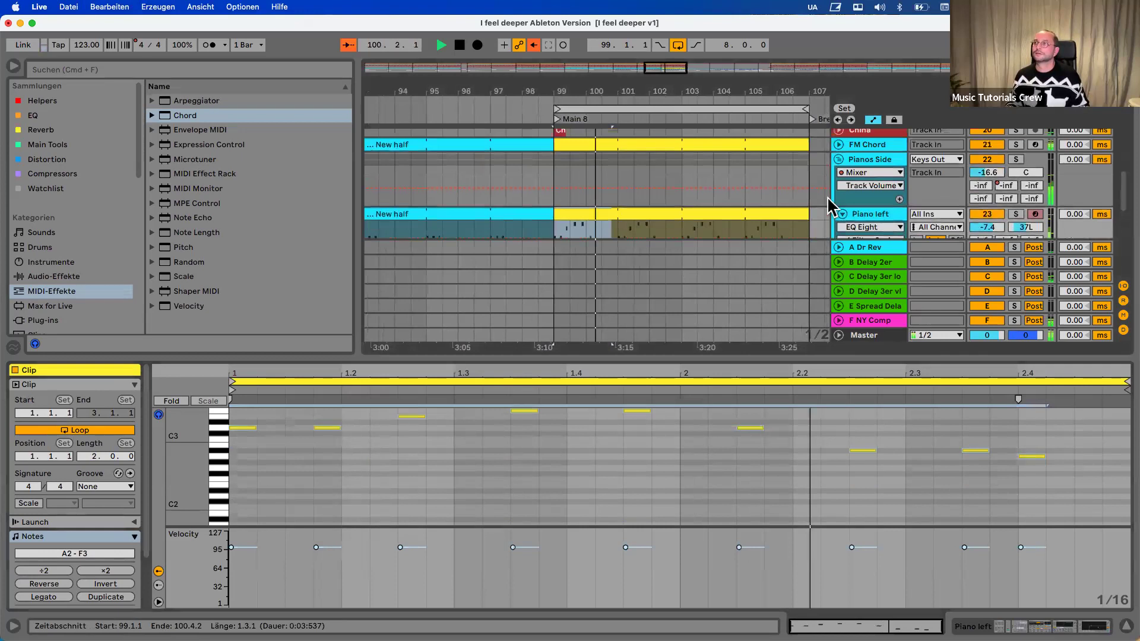
scroll(830, 205, "down", 3)
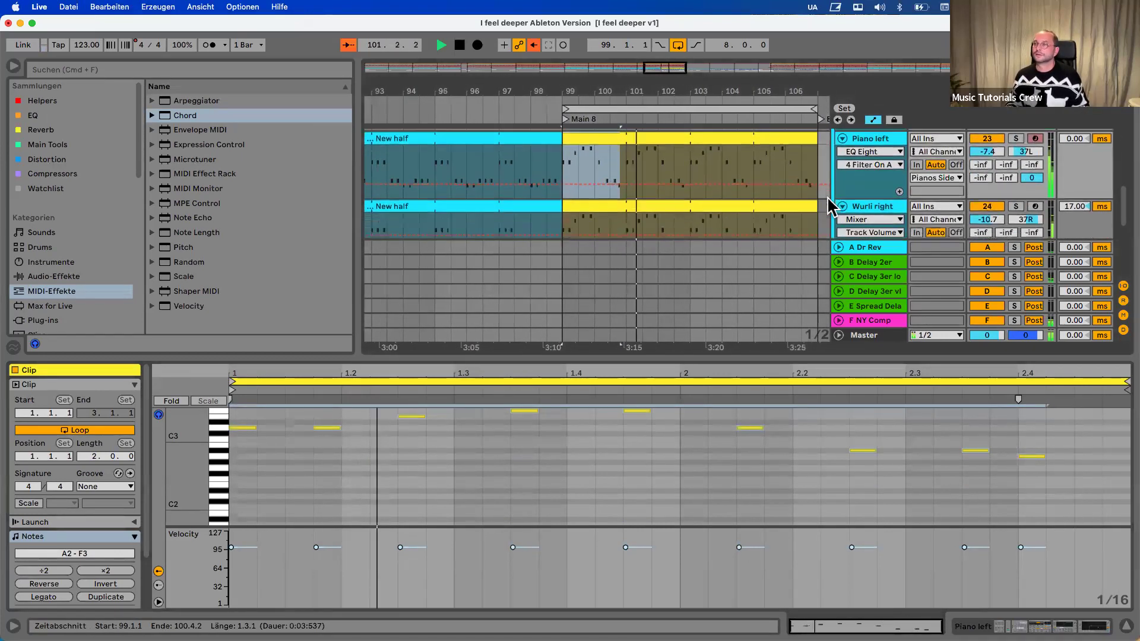
scroll(830, 205, "up", 4)
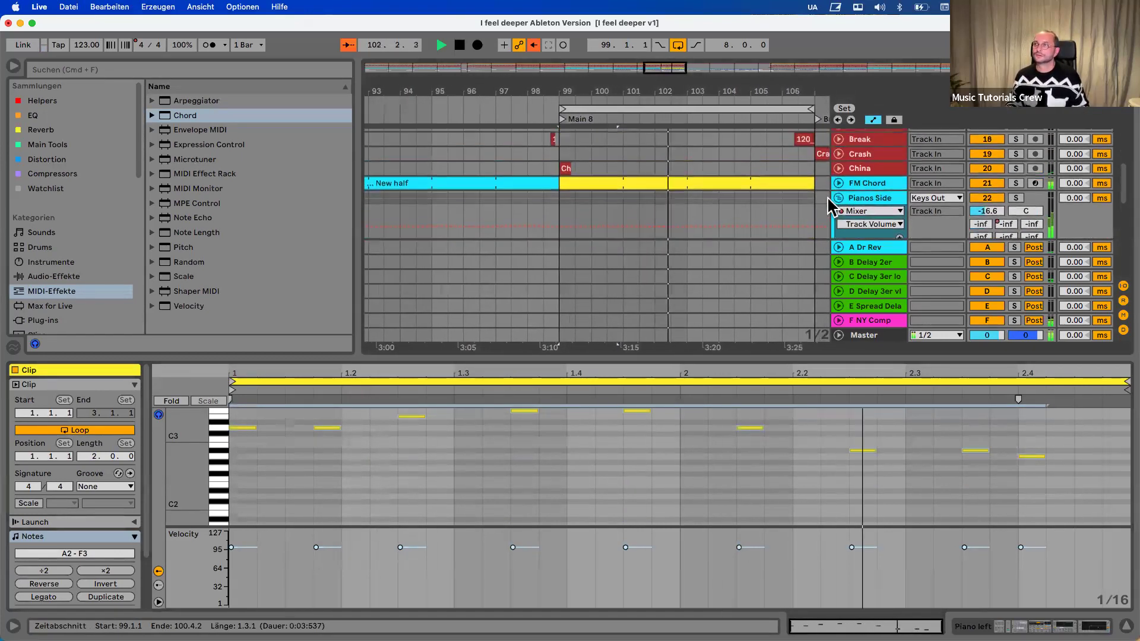
left_click(888, 188)
mouse_move(46, 518)
left_mouse_down()
mouse_move(46, 567)
mouse_move(47, 523)
left_mouse_up()
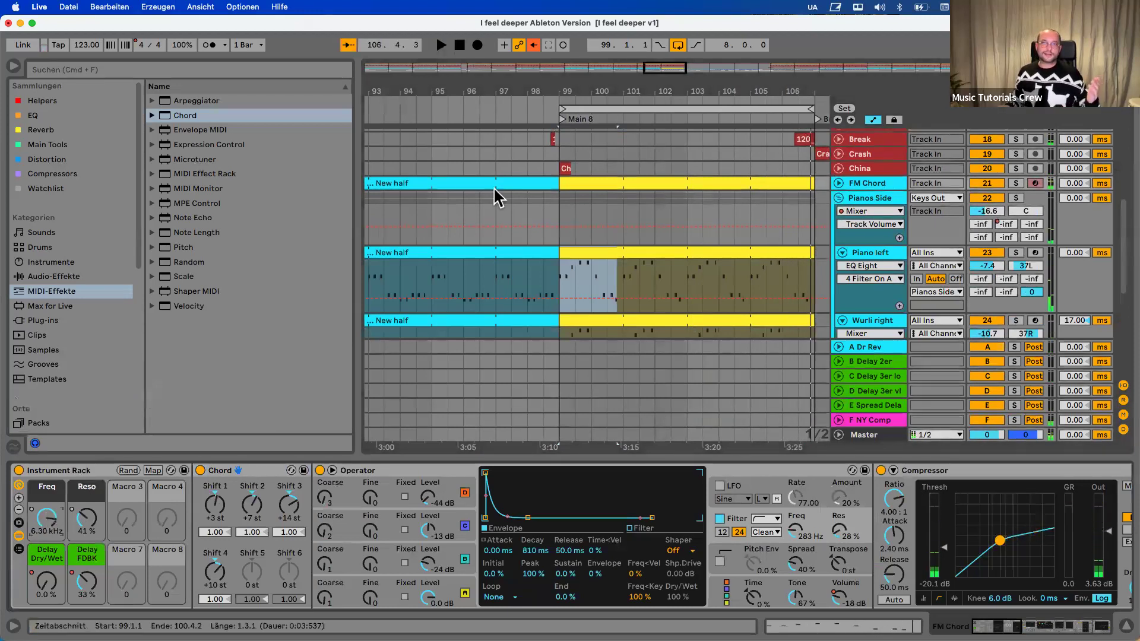